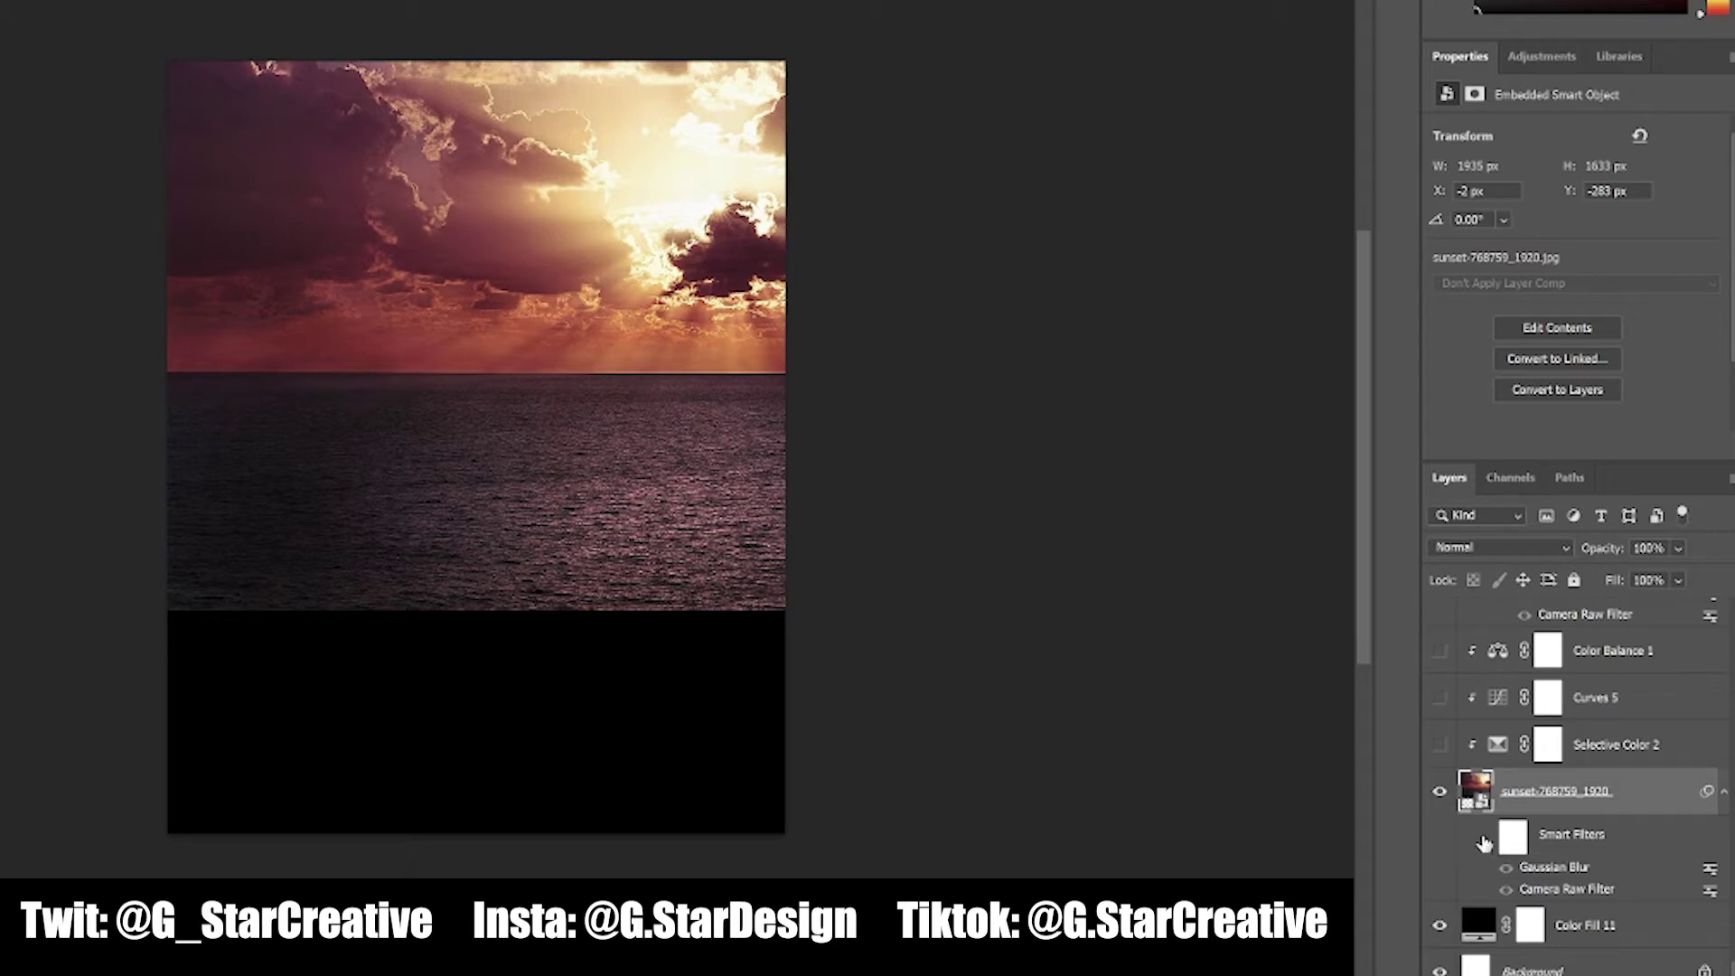
# Turn on the sunset layer's smart filters and show its Selective Color 2, Curves 5 and Color Balance 1 adjustment layers
pyautogui.click(1485, 843)
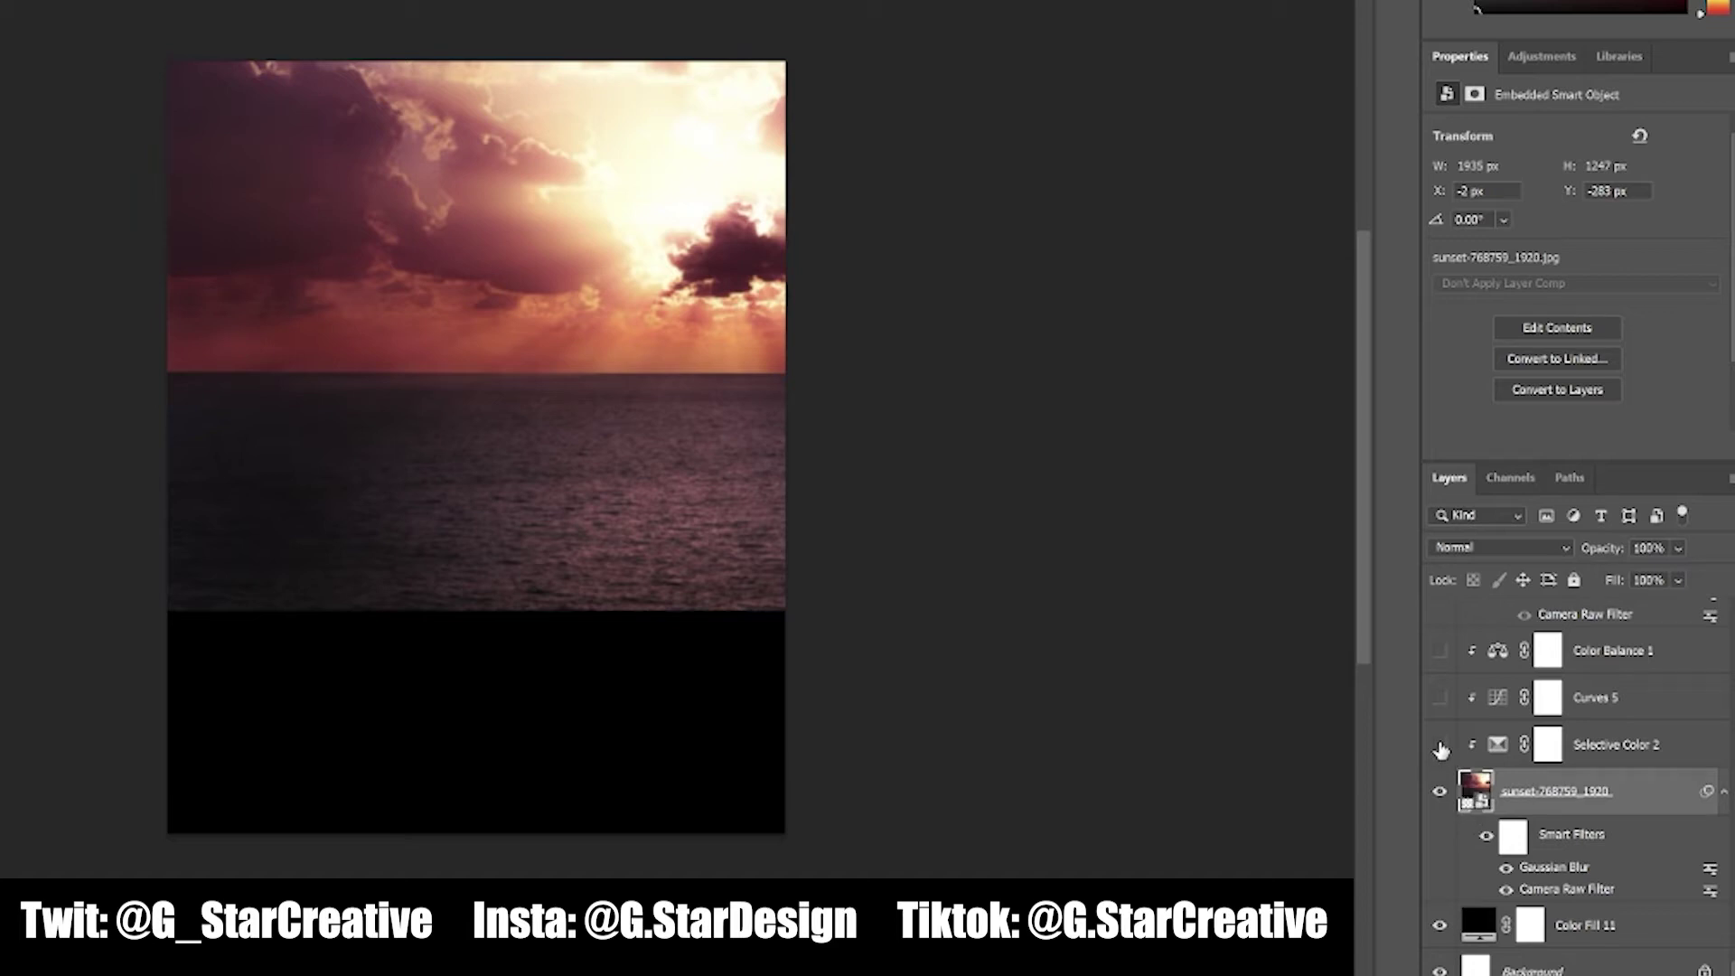
pyautogui.click(1441, 746)
pyautogui.click(1440, 699)
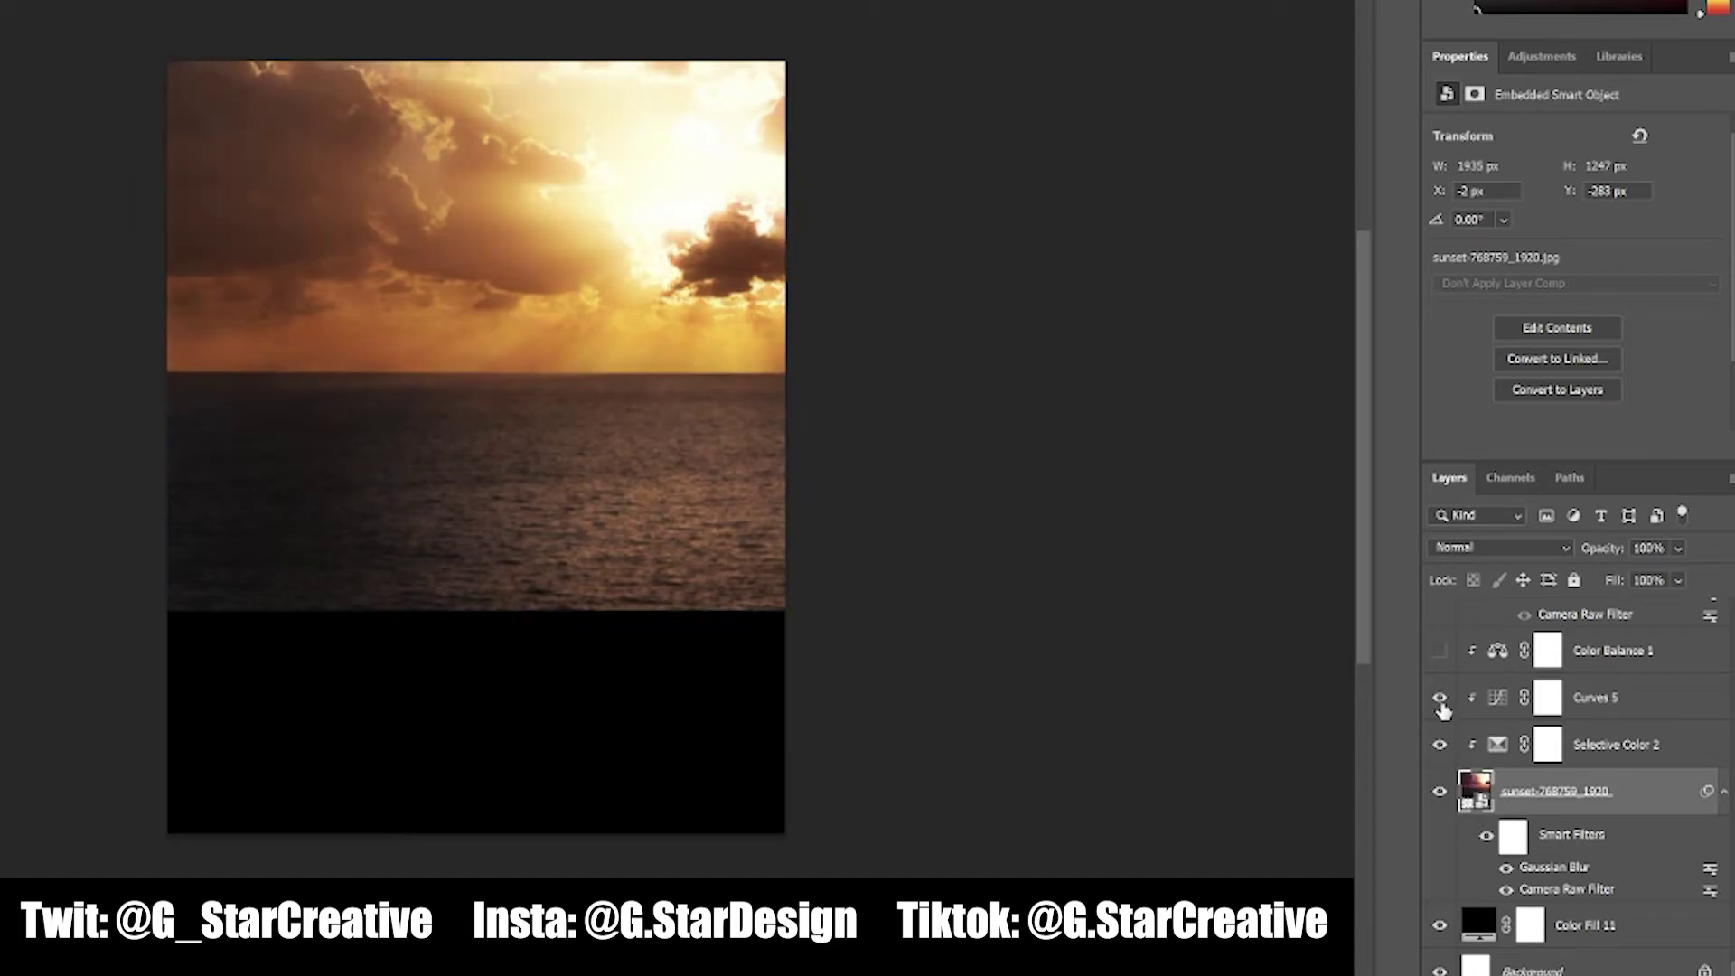
pyautogui.scroll(1, 1442, 710)
pyautogui.scroll(1, 1573, 711)
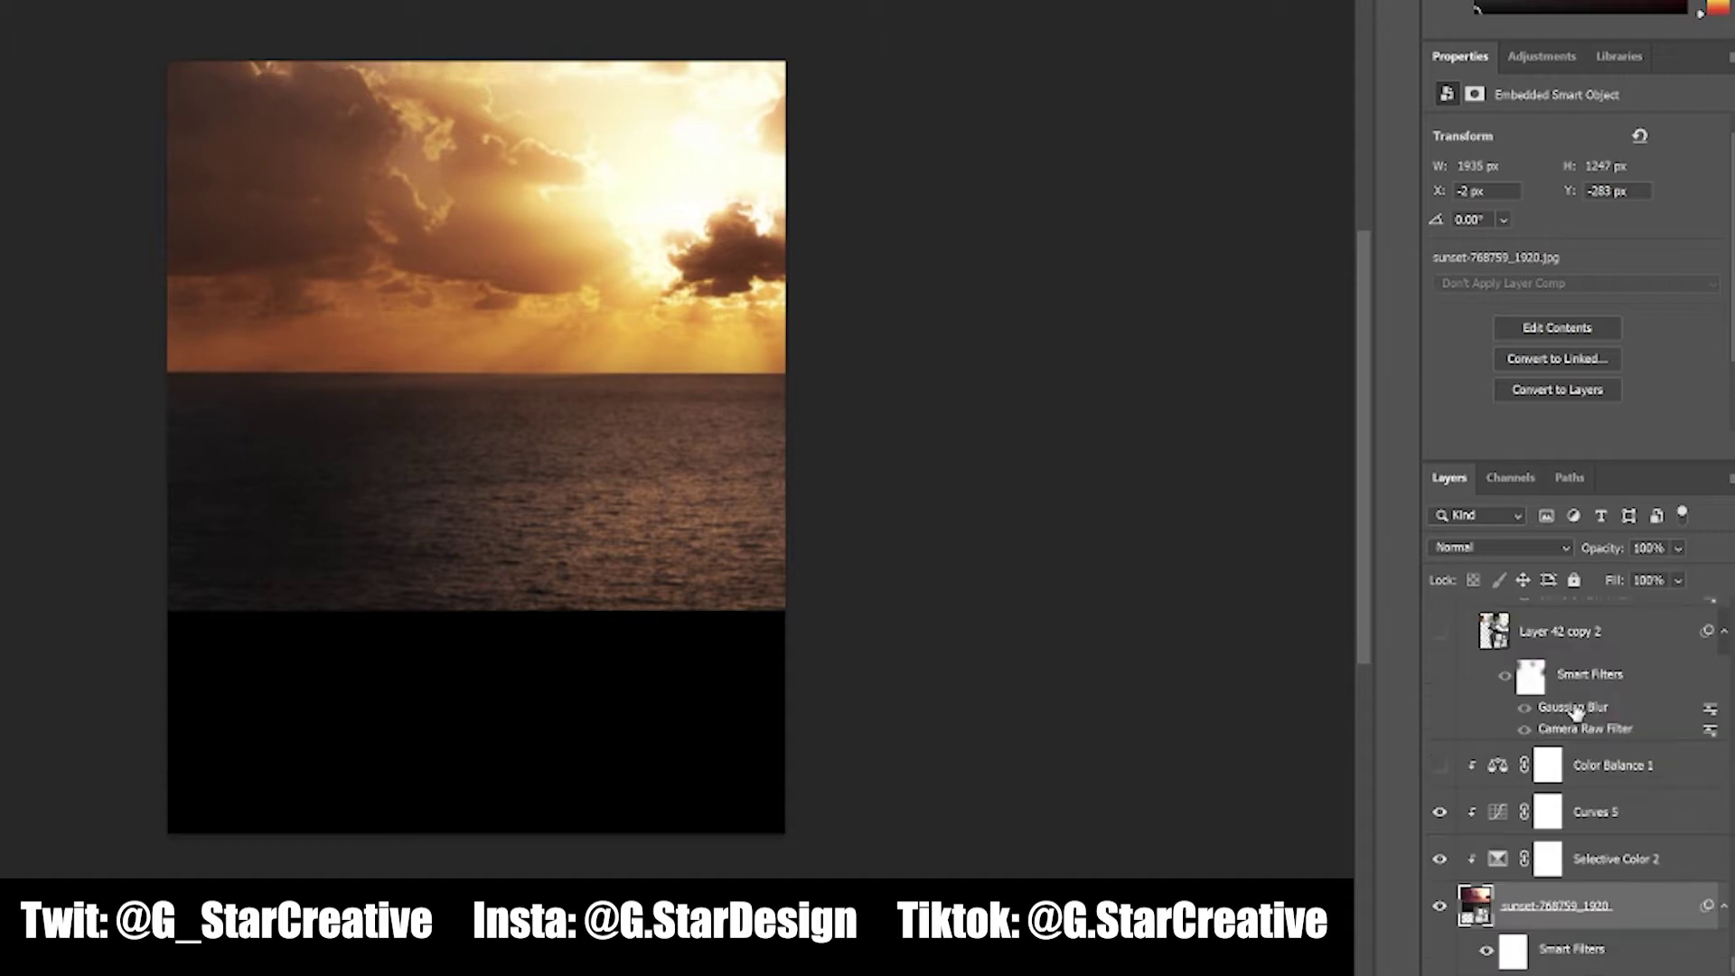
pyautogui.scroll(1, 1574, 713)
pyautogui.click(1441, 823)
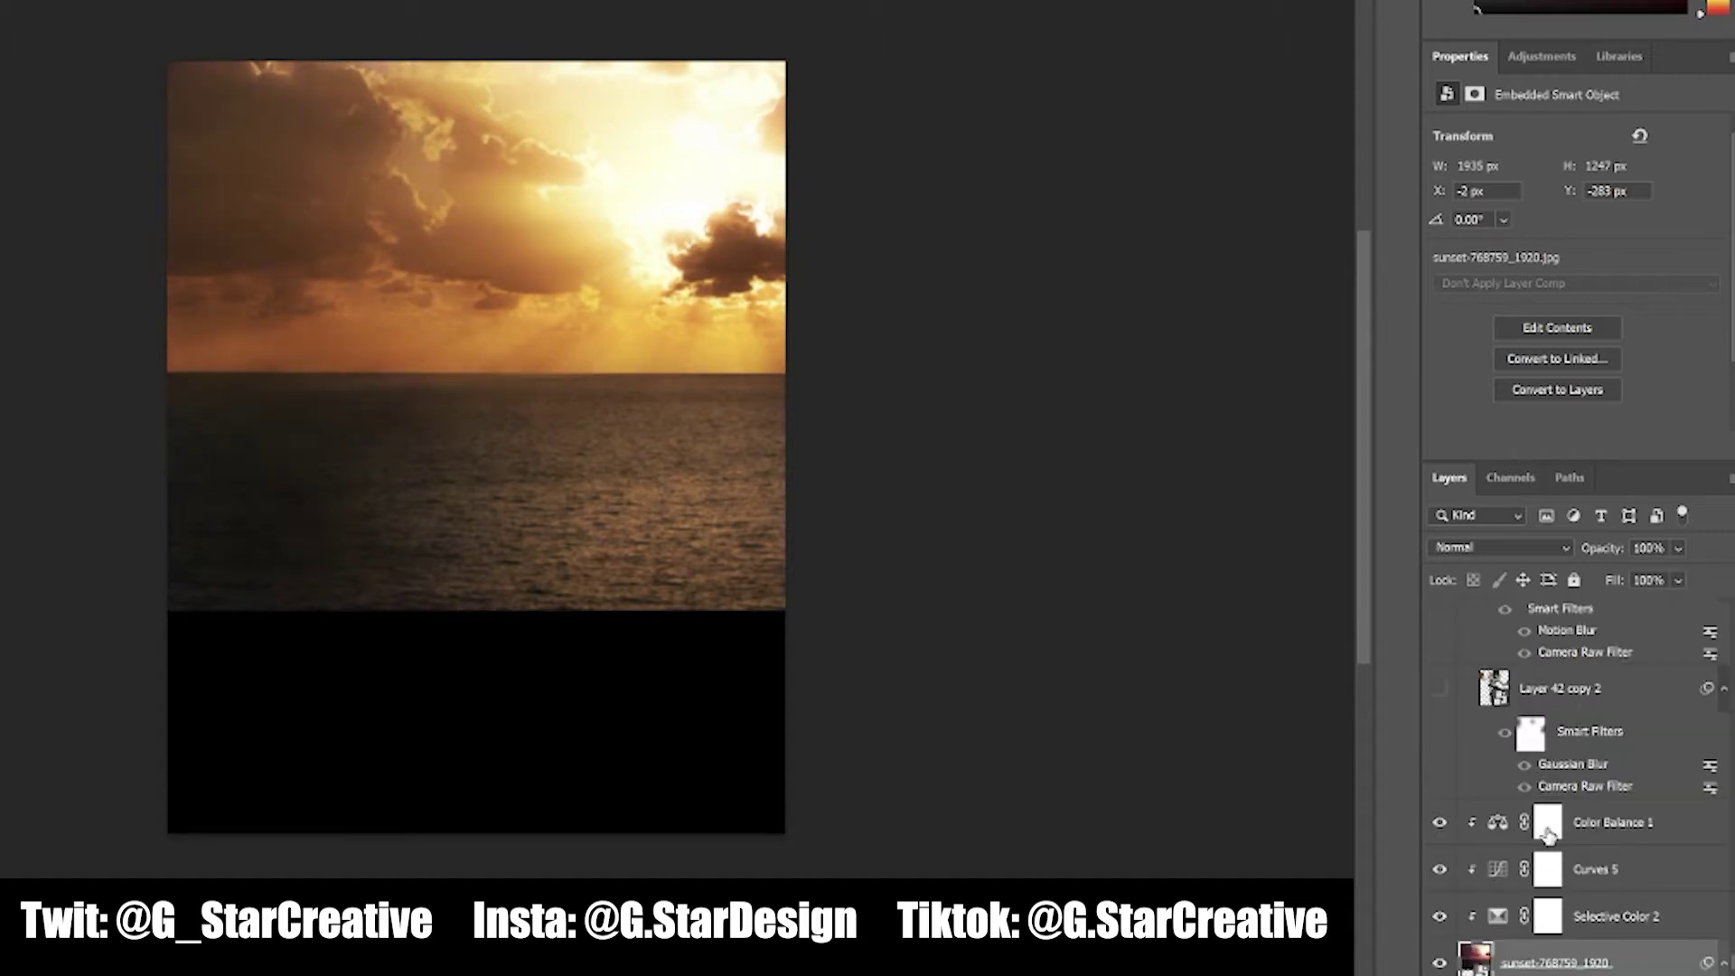
pyautogui.click(1600, 830)
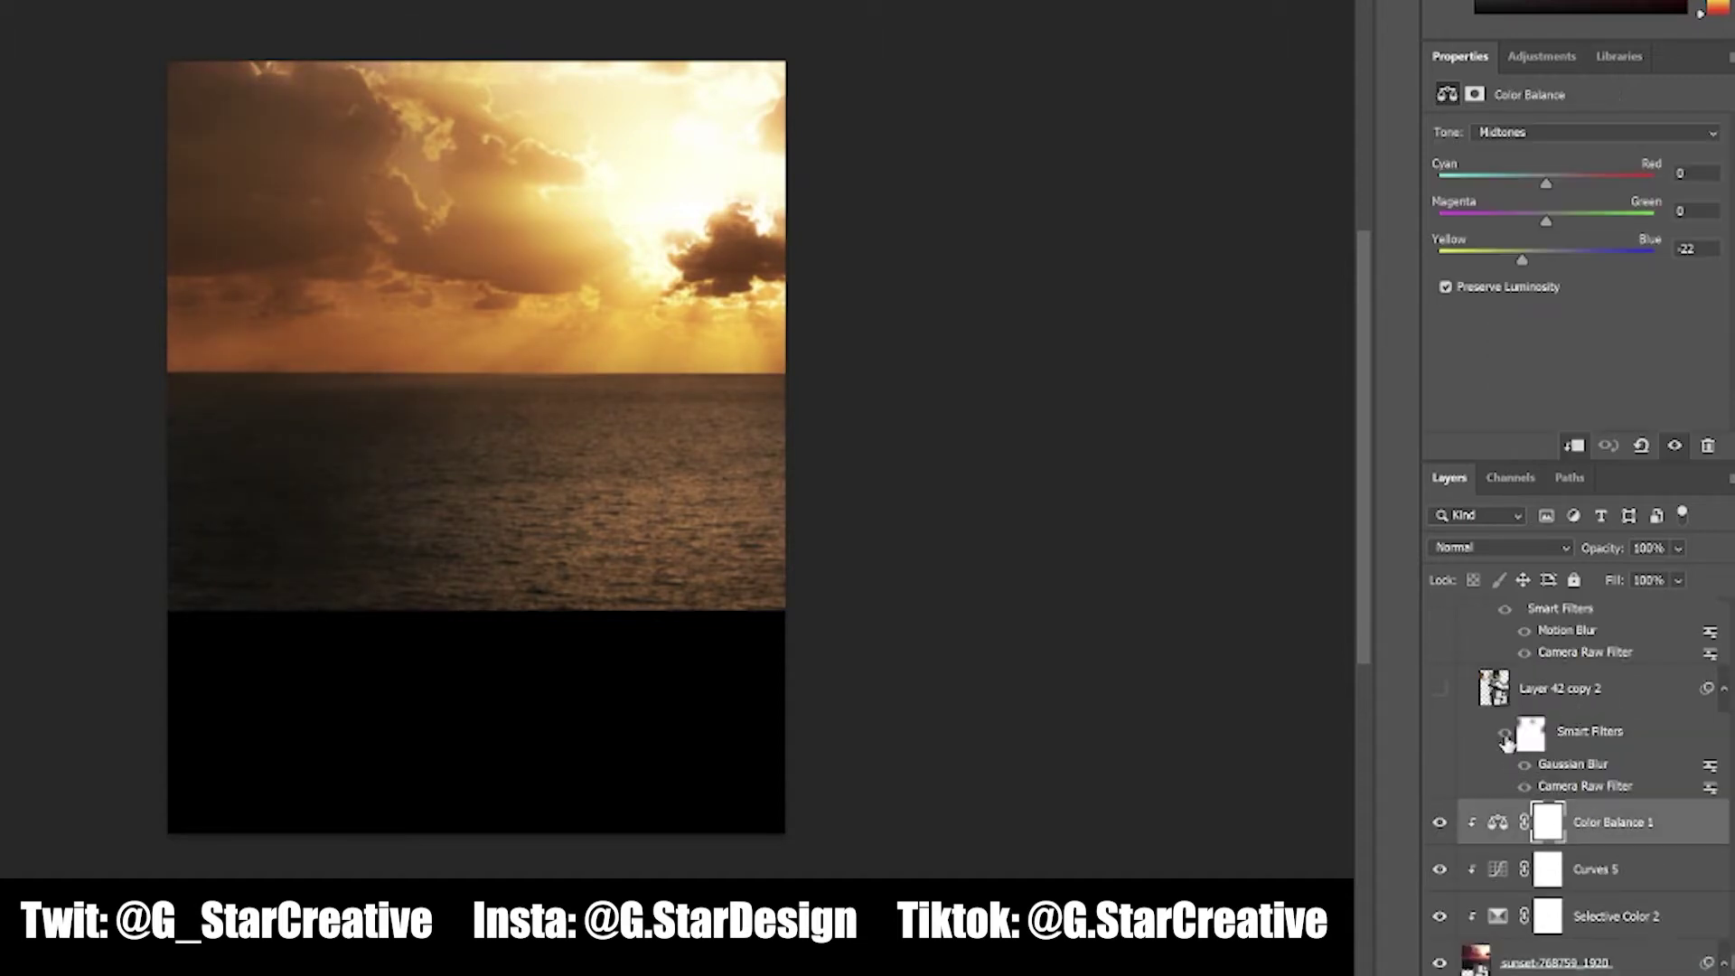
# Show the football player on Layer 42 copy 2 and compare it with and without its Gaussian Blur and Camera Raw filters
pyautogui.scroll(1, 1493, 762)
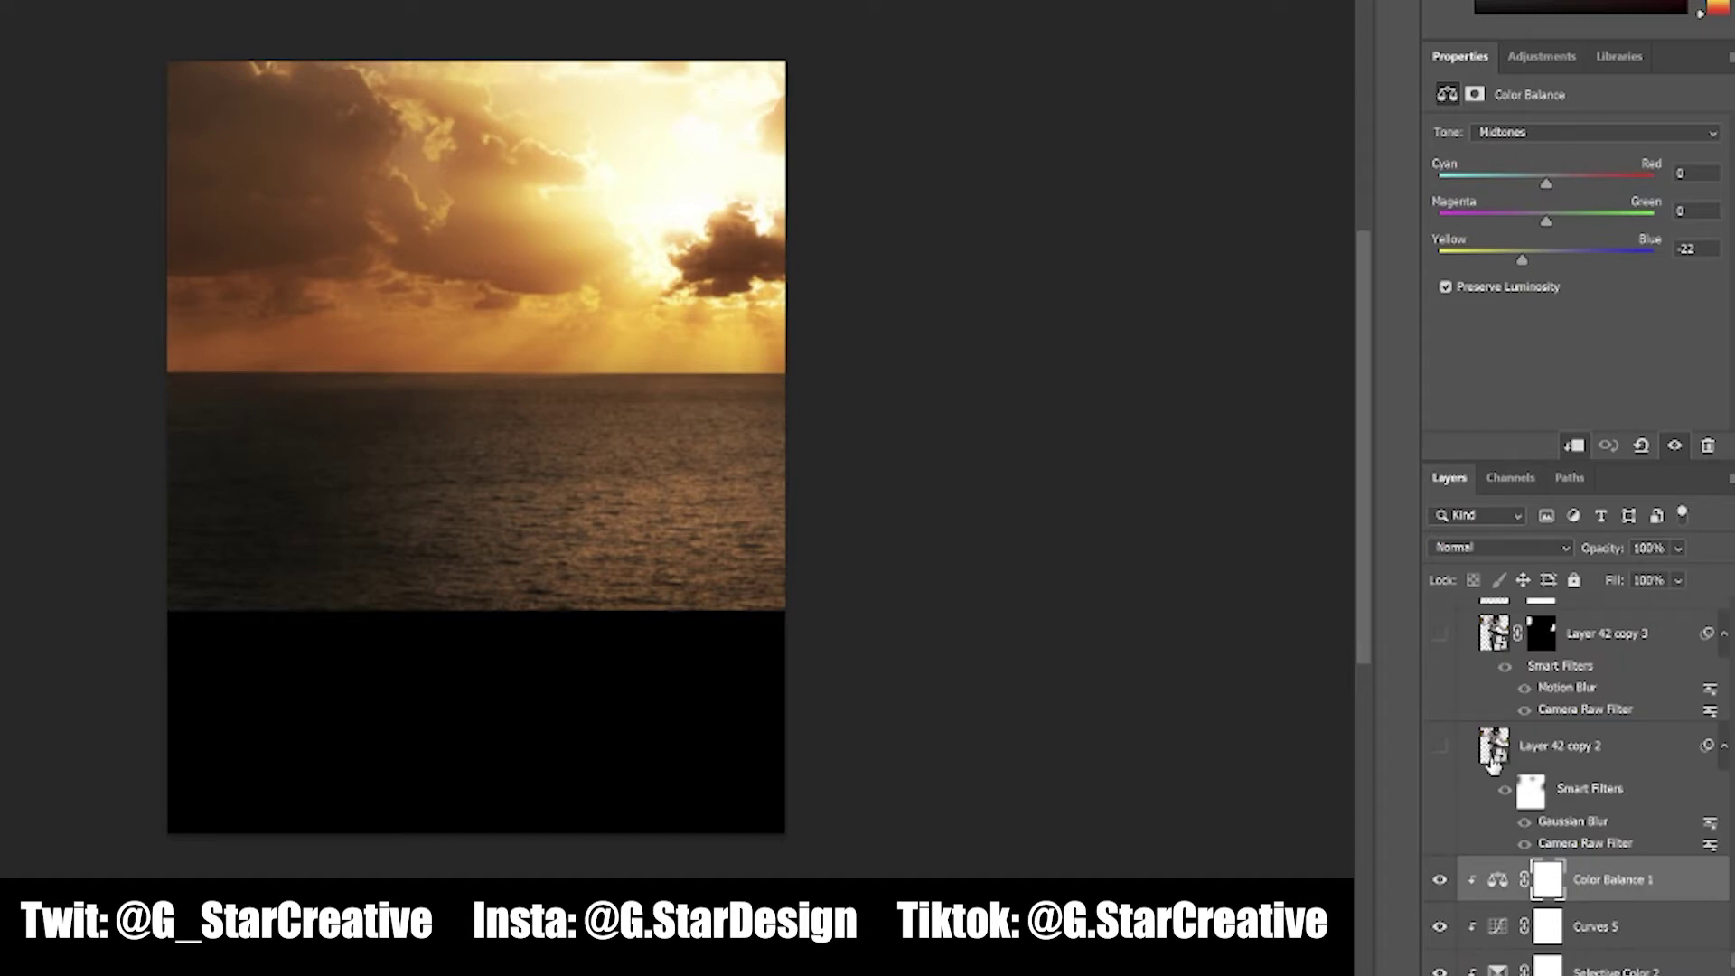
pyautogui.click(1441, 748)
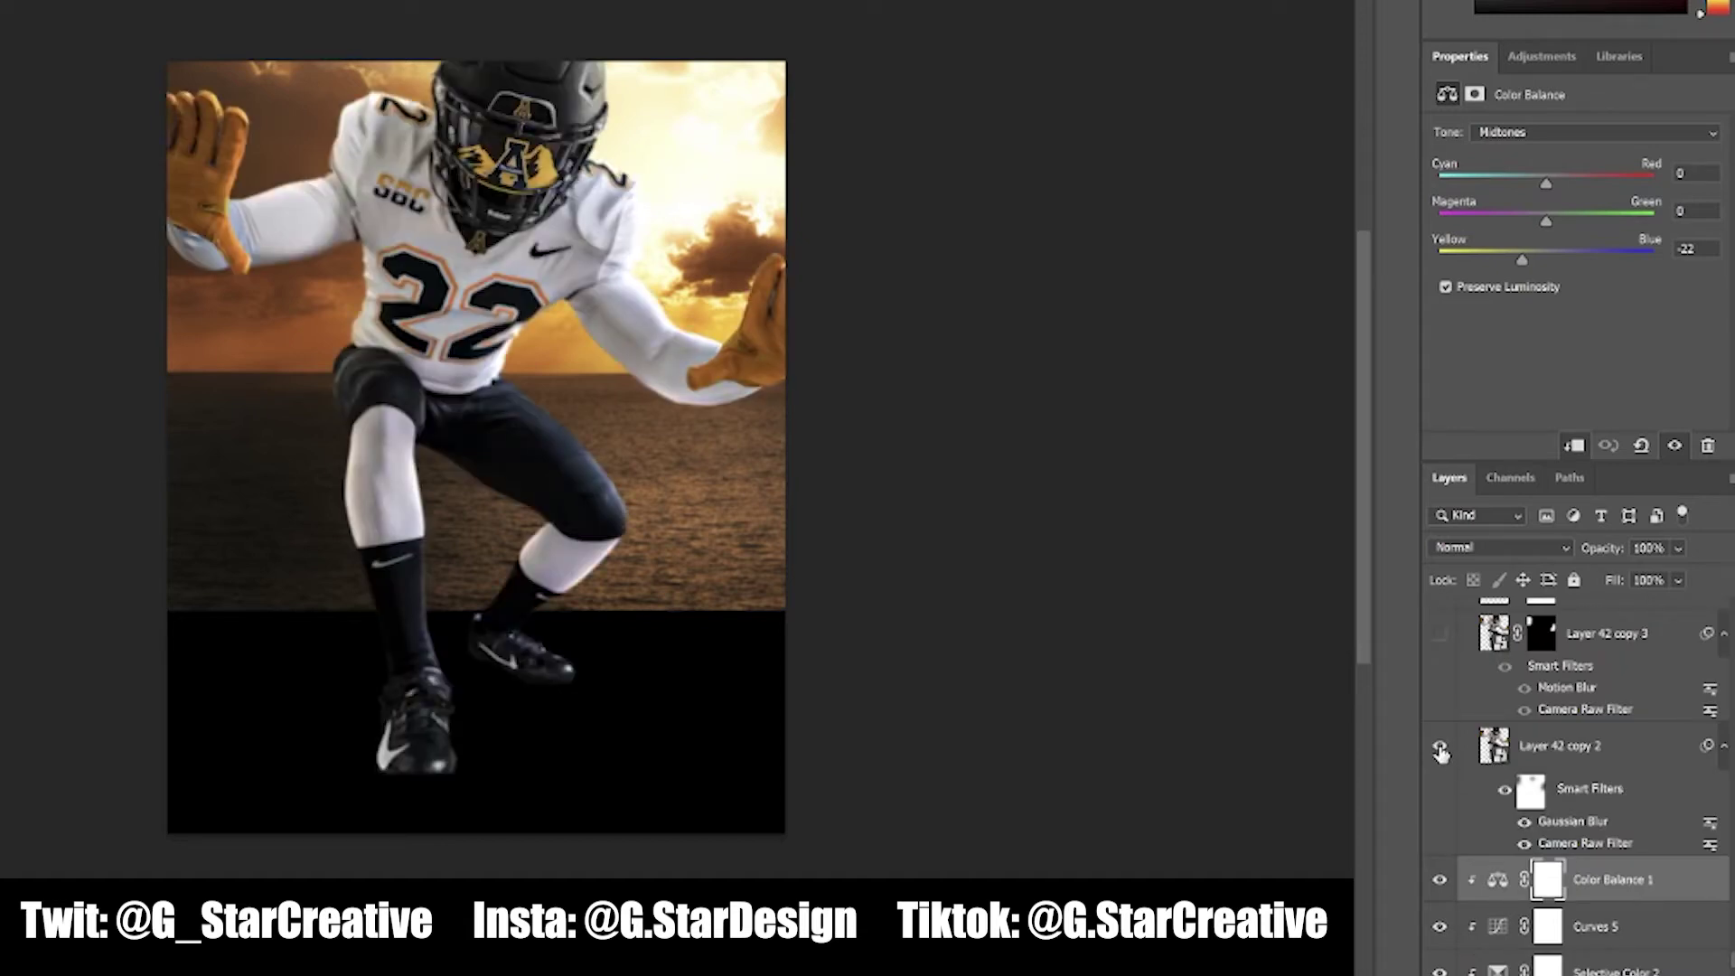
pyautogui.click(1505, 792)
pyautogui.click(1505, 792)
pyautogui.moveTo(1525, 823); pyautogui.dragTo(1526, 845)
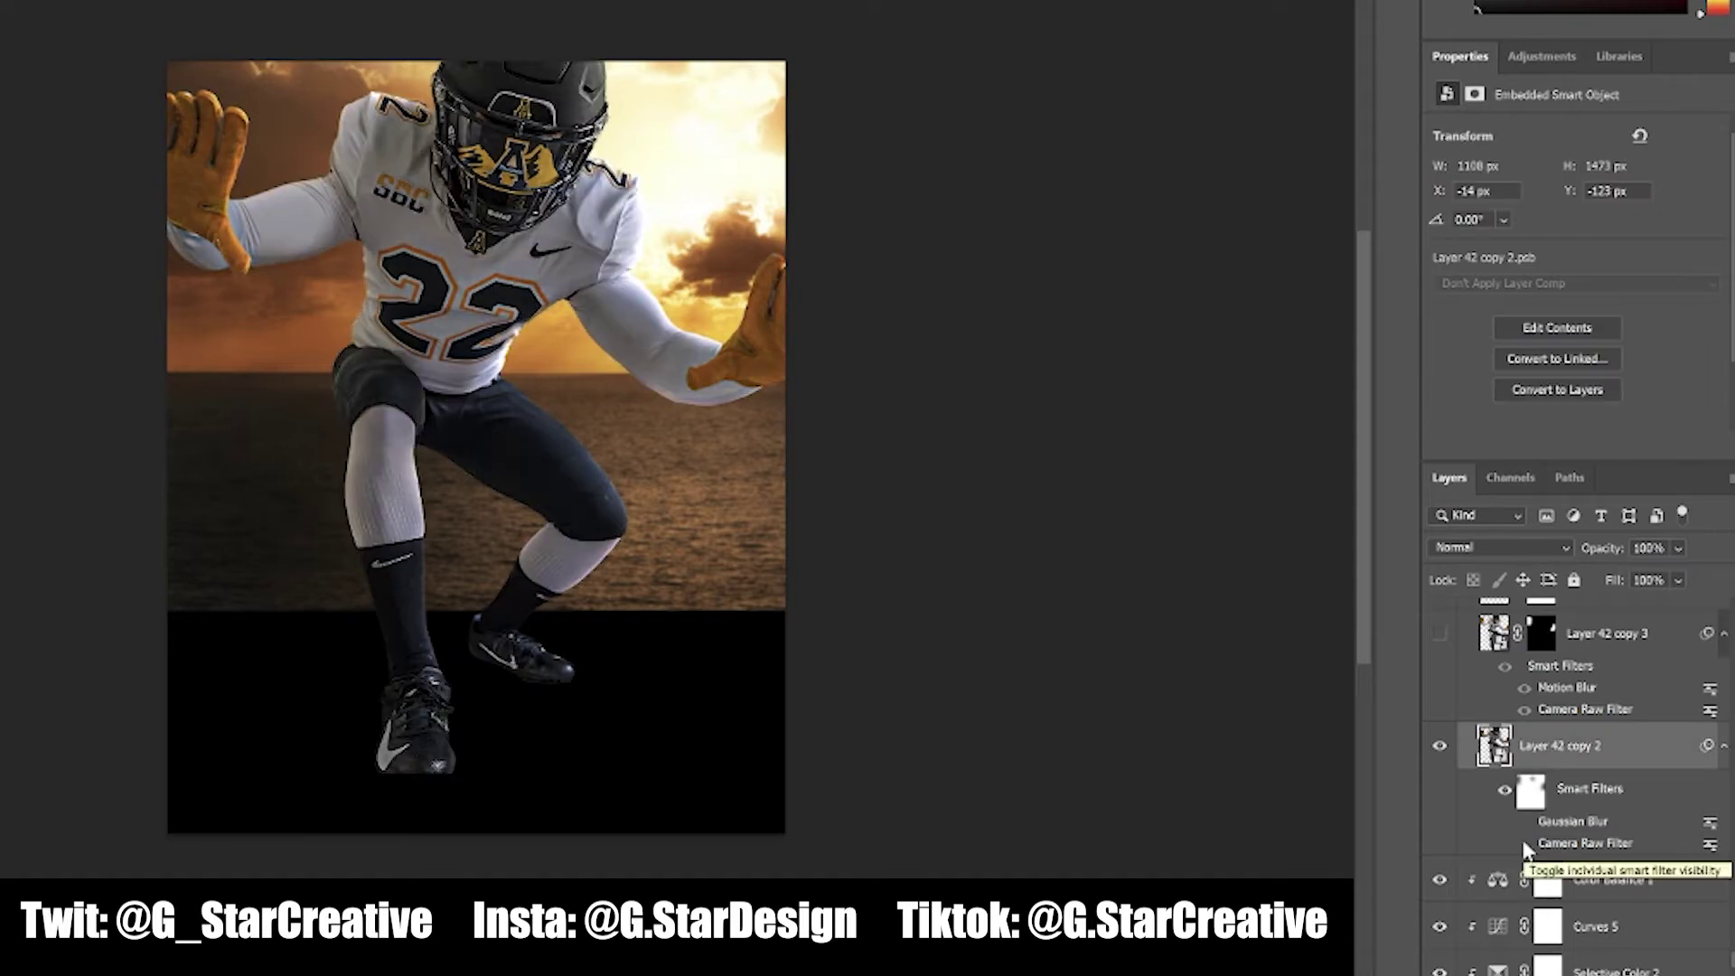
pyautogui.click(1525, 843)
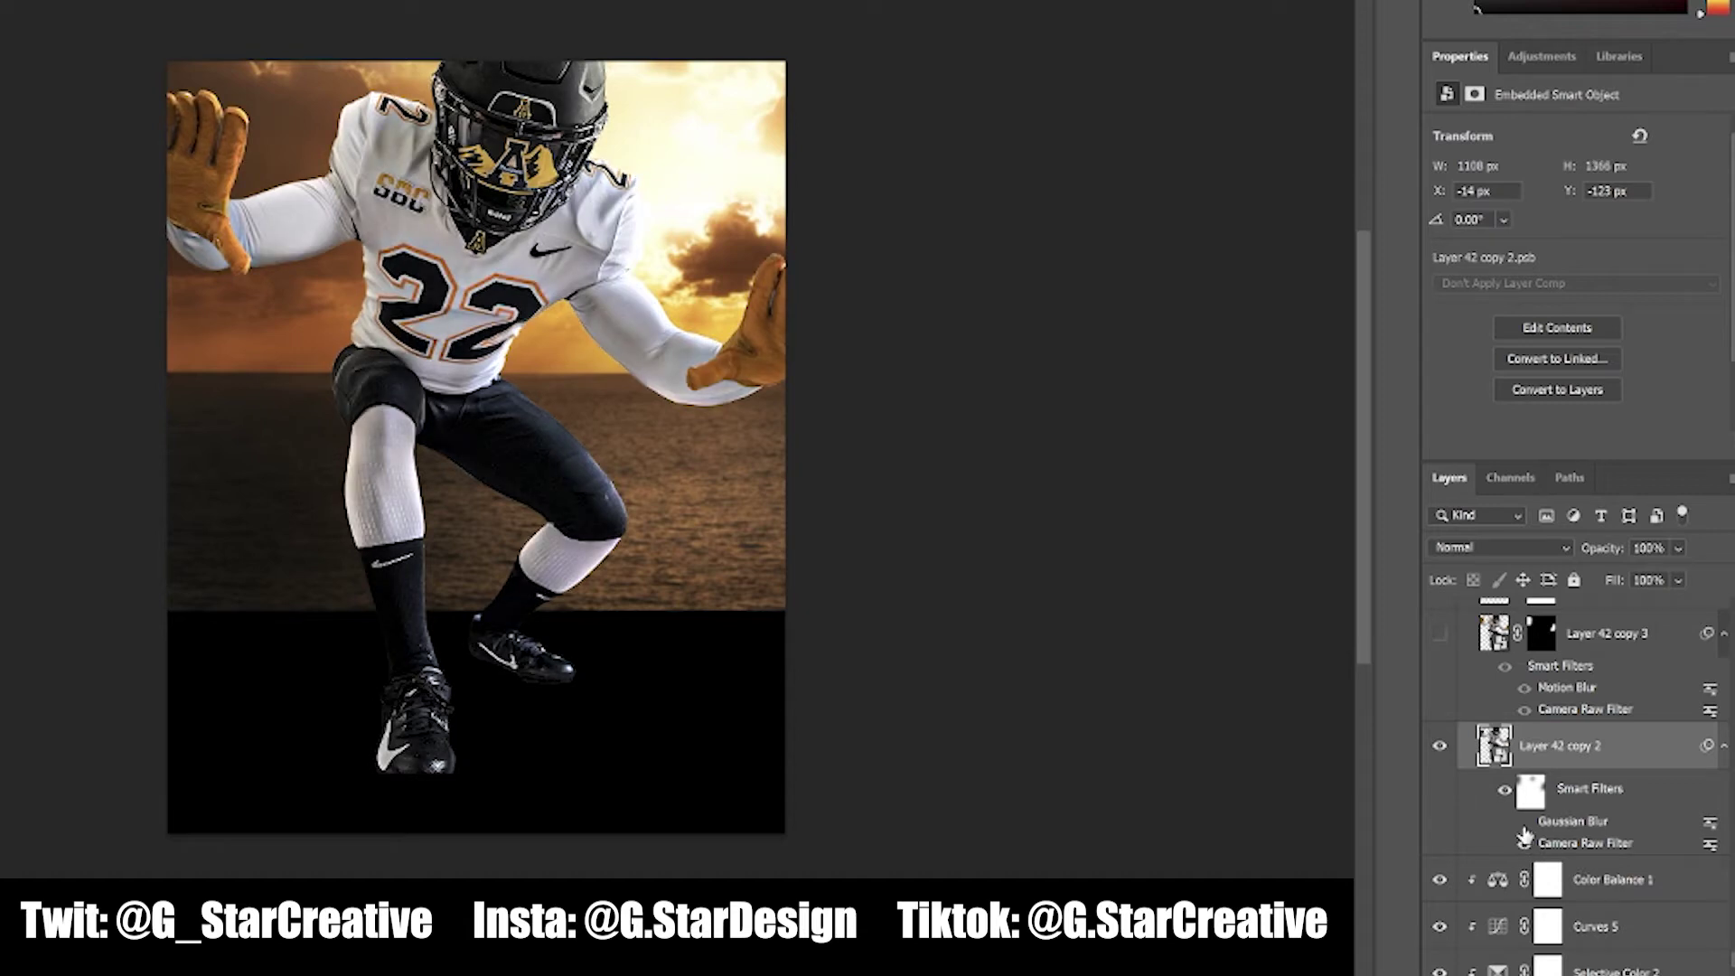
pyautogui.click(1525, 823)
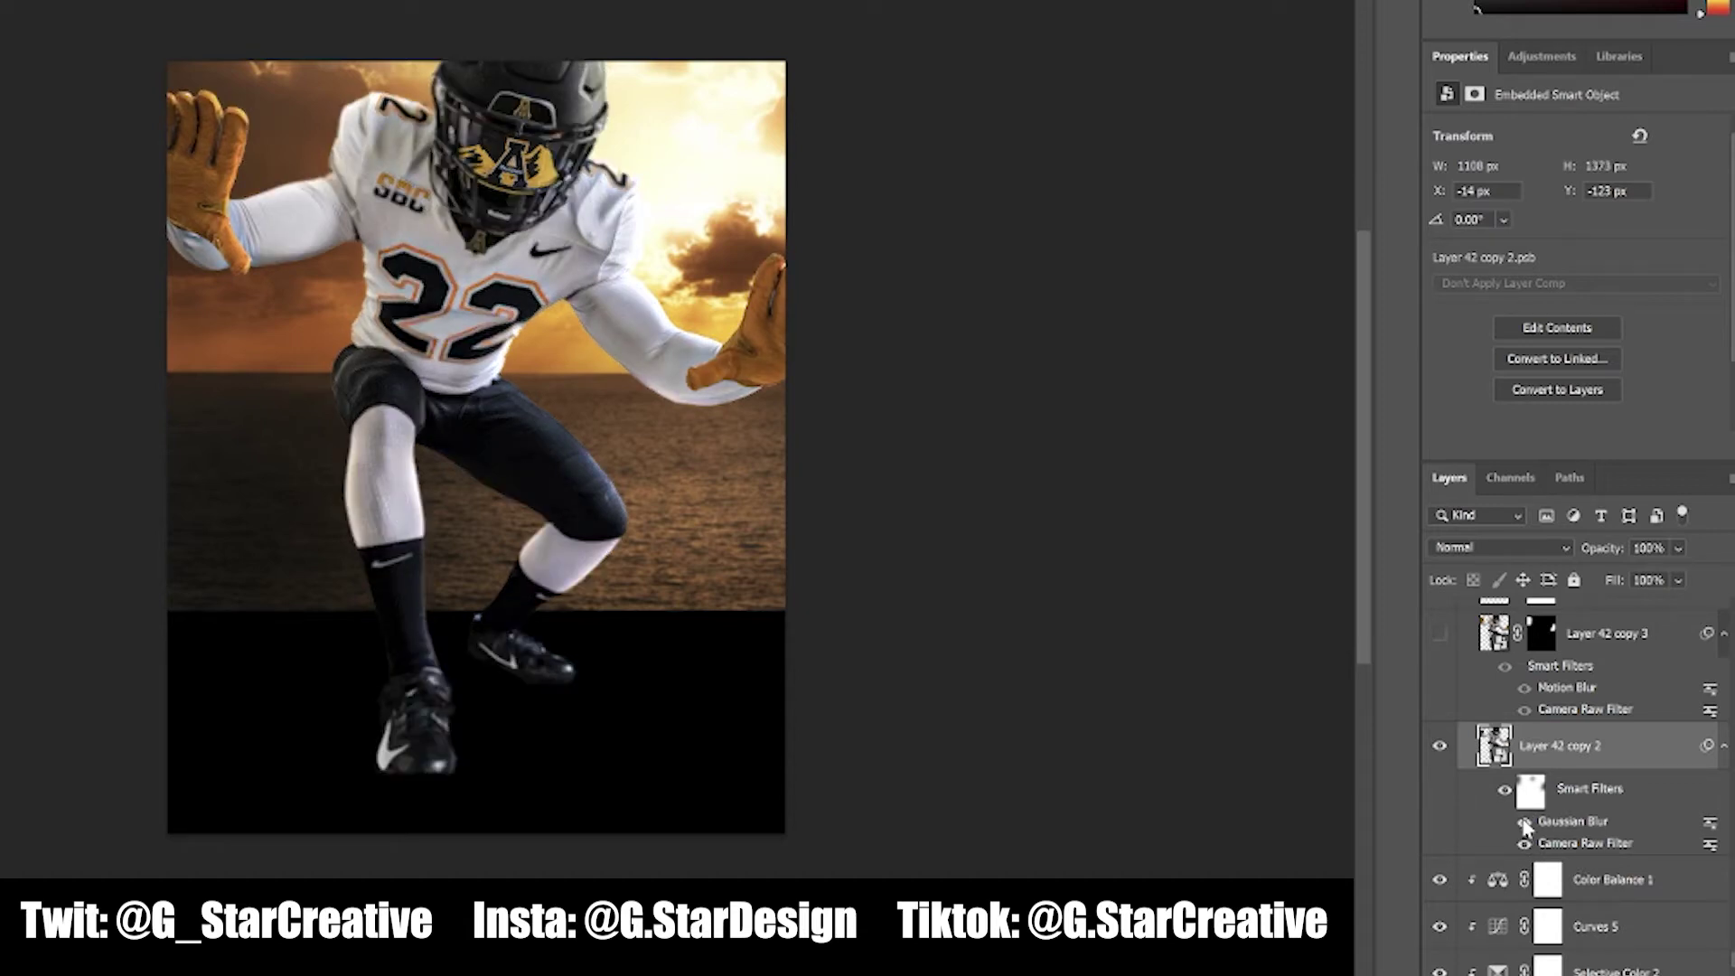
# Show Layer 42 copy 3 and Layer 46 in Group 69
pyautogui.scroll(3, 1452, 720)
pyautogui.click(1443, 747)
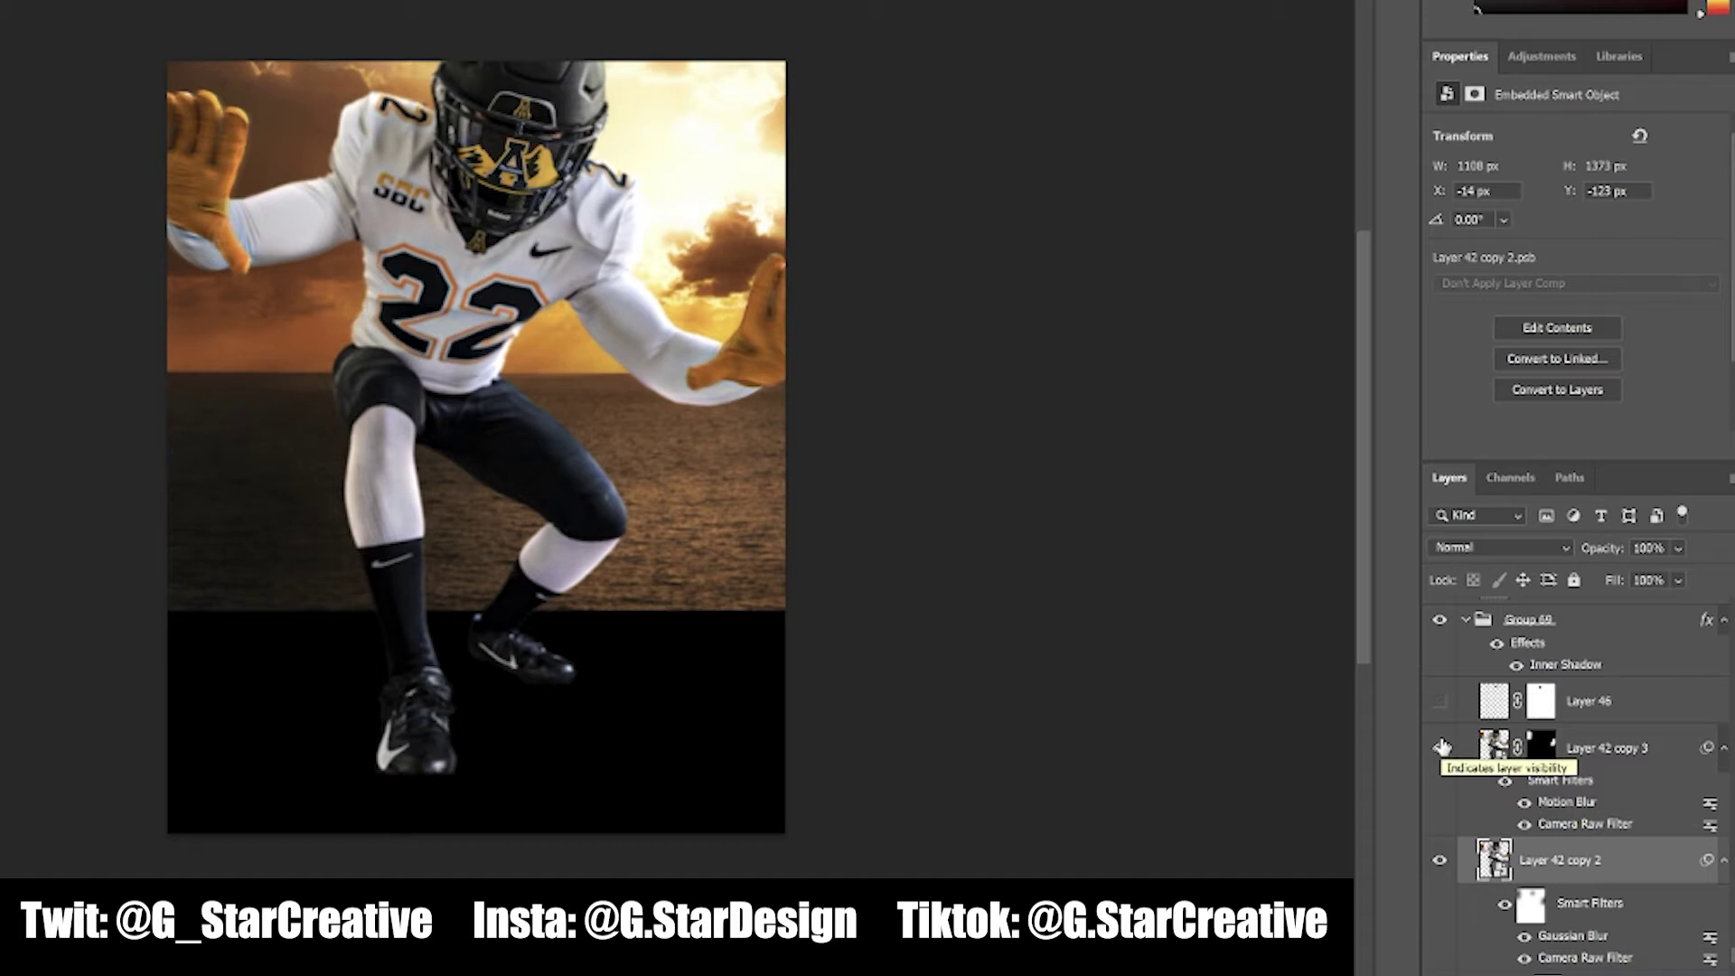
pyautogui.click(1443, 712)
pyautogui.click(1442, 711)
pyautogui.click(1443, 711)
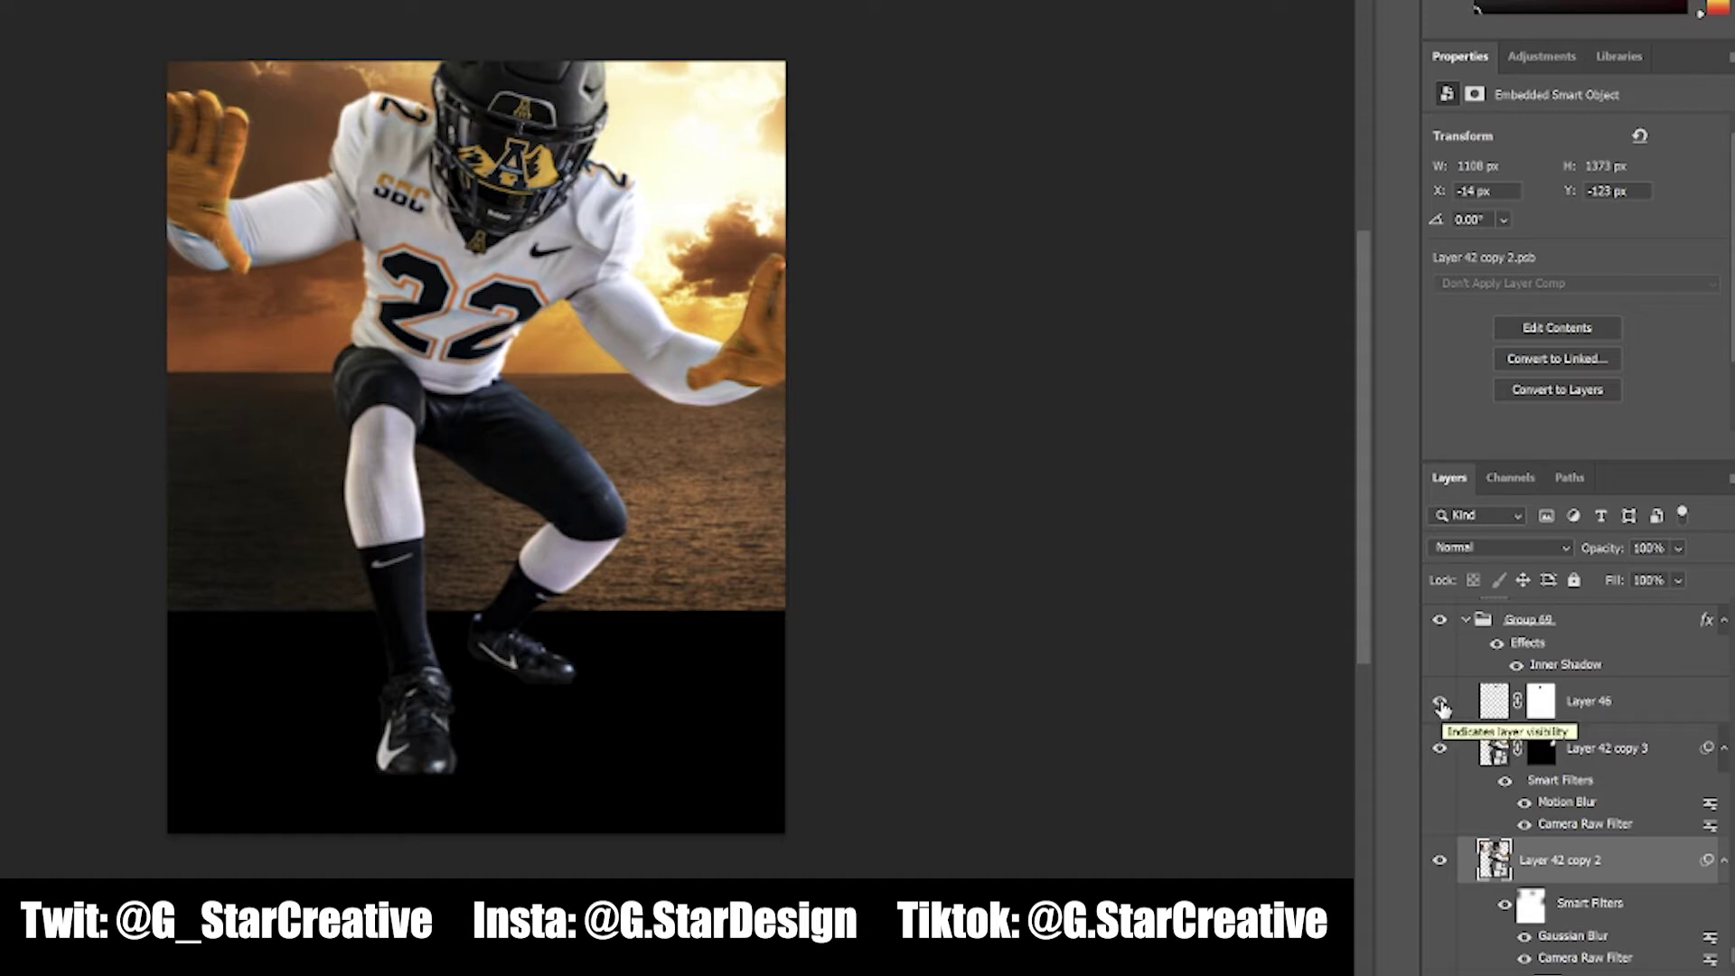
# Compare the player with and without the Inner Shadow effect on Group 69
pyautogui.click(1499, 645)
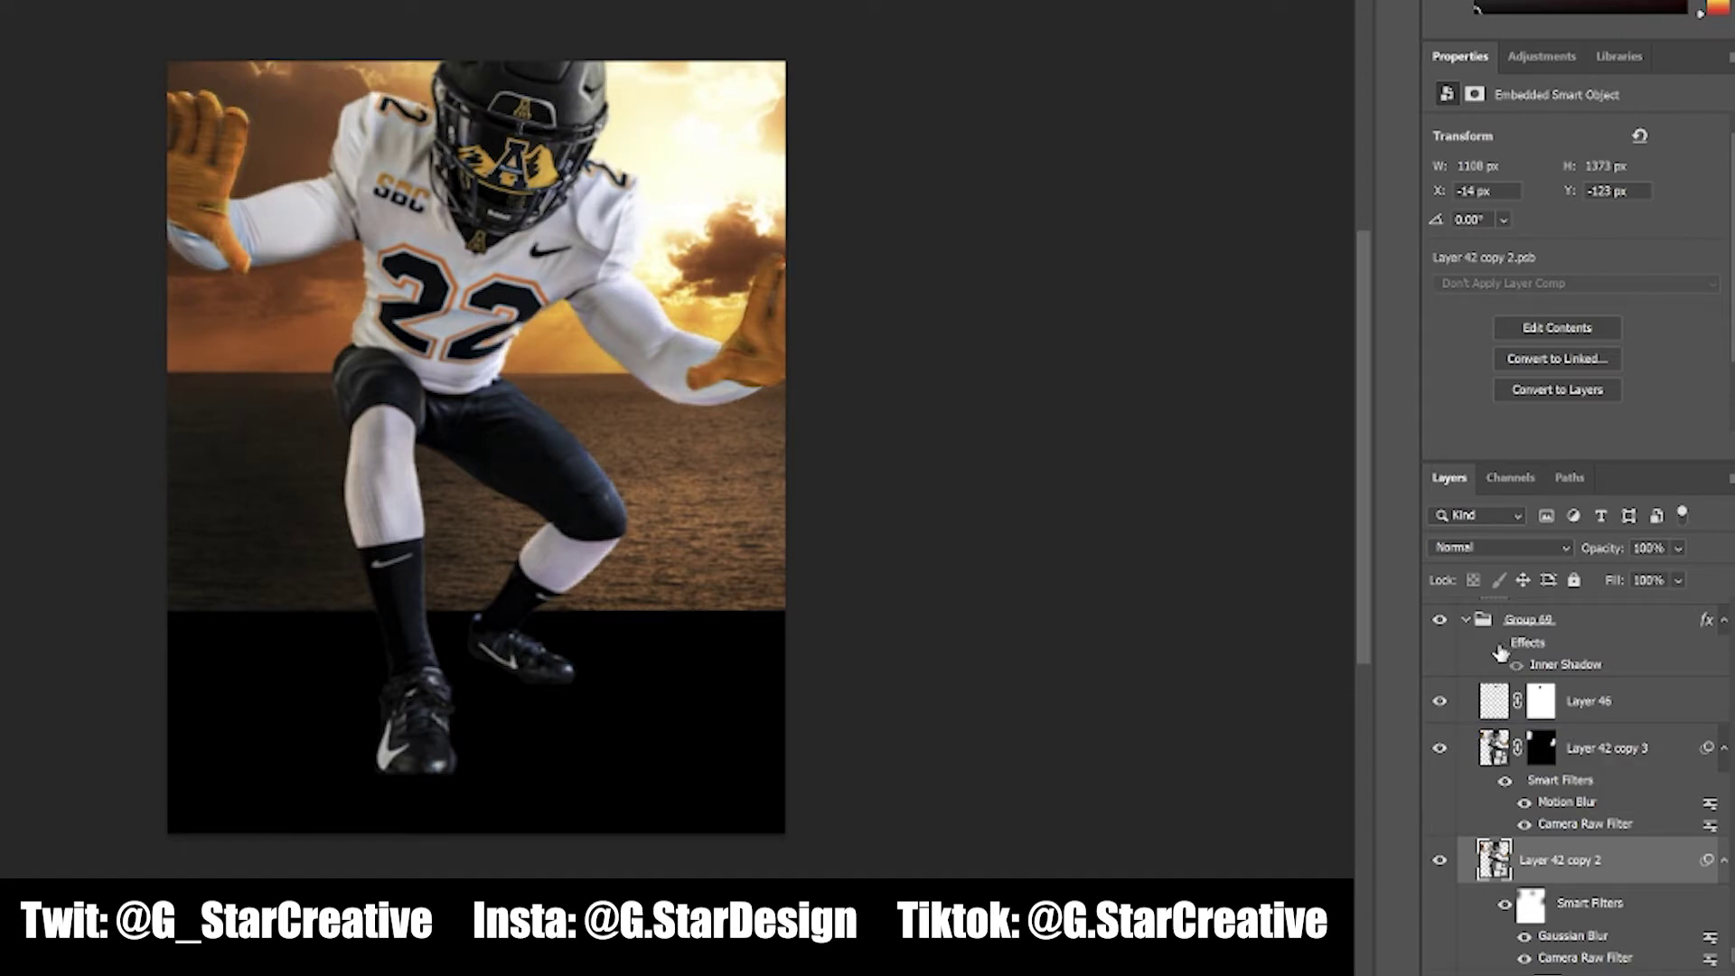
pyautogui.click(1499, 647)
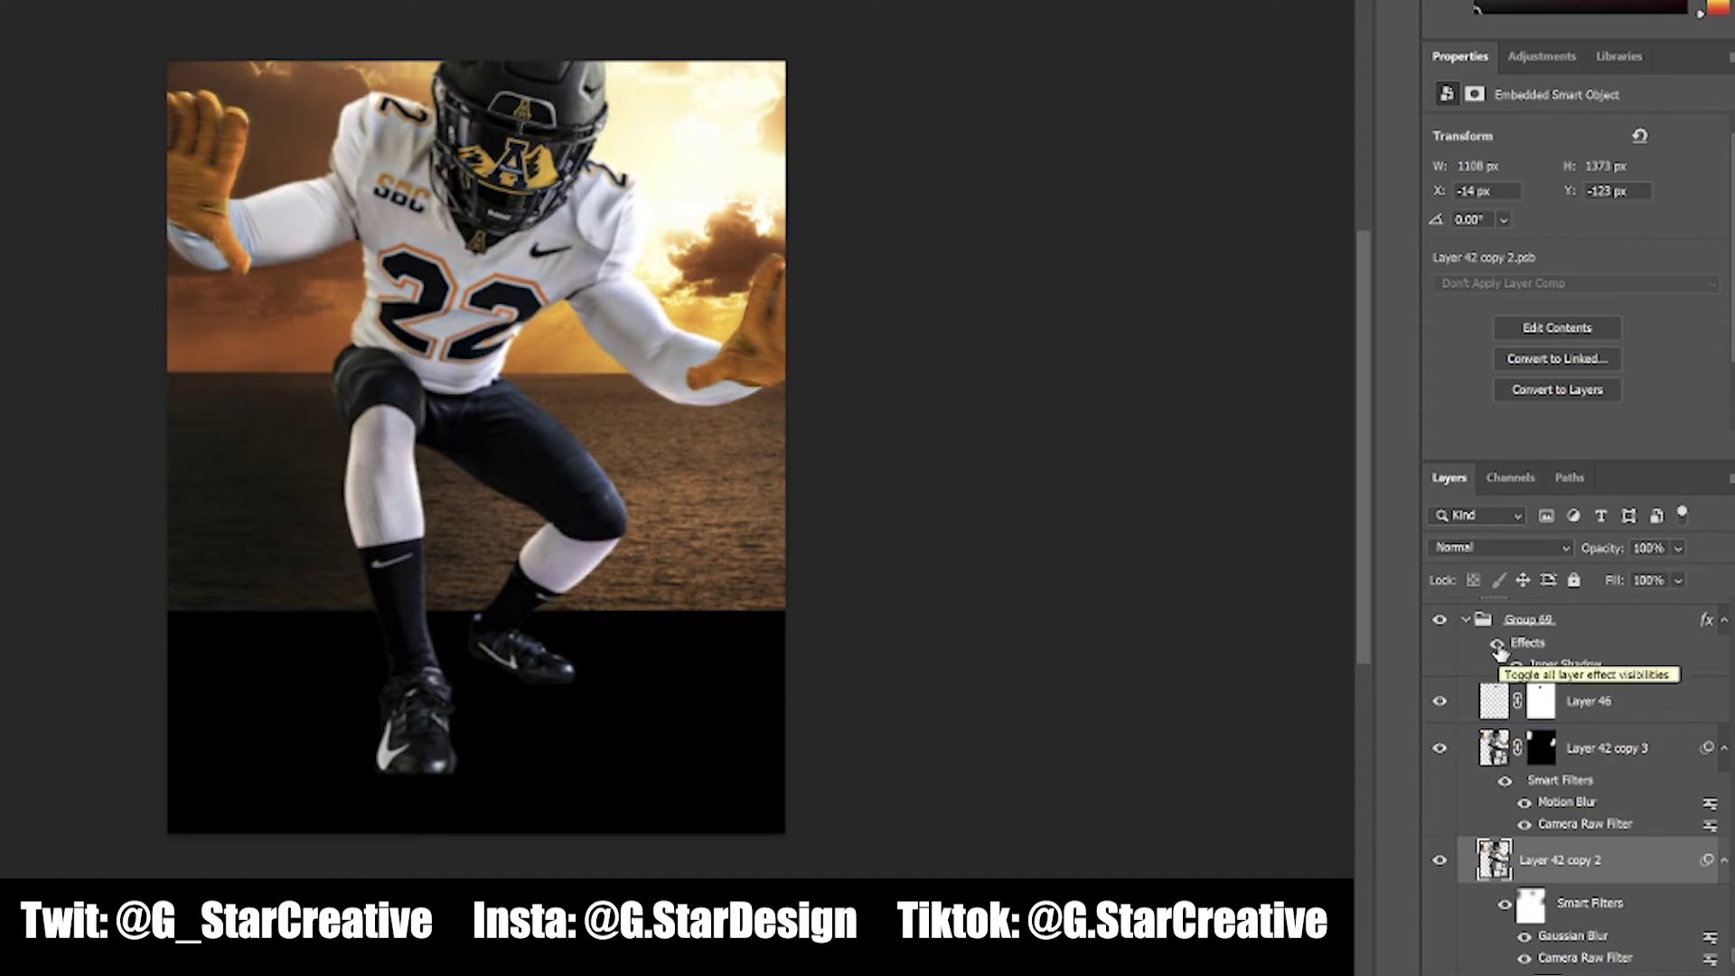
pyautogui.click(1499, 647)
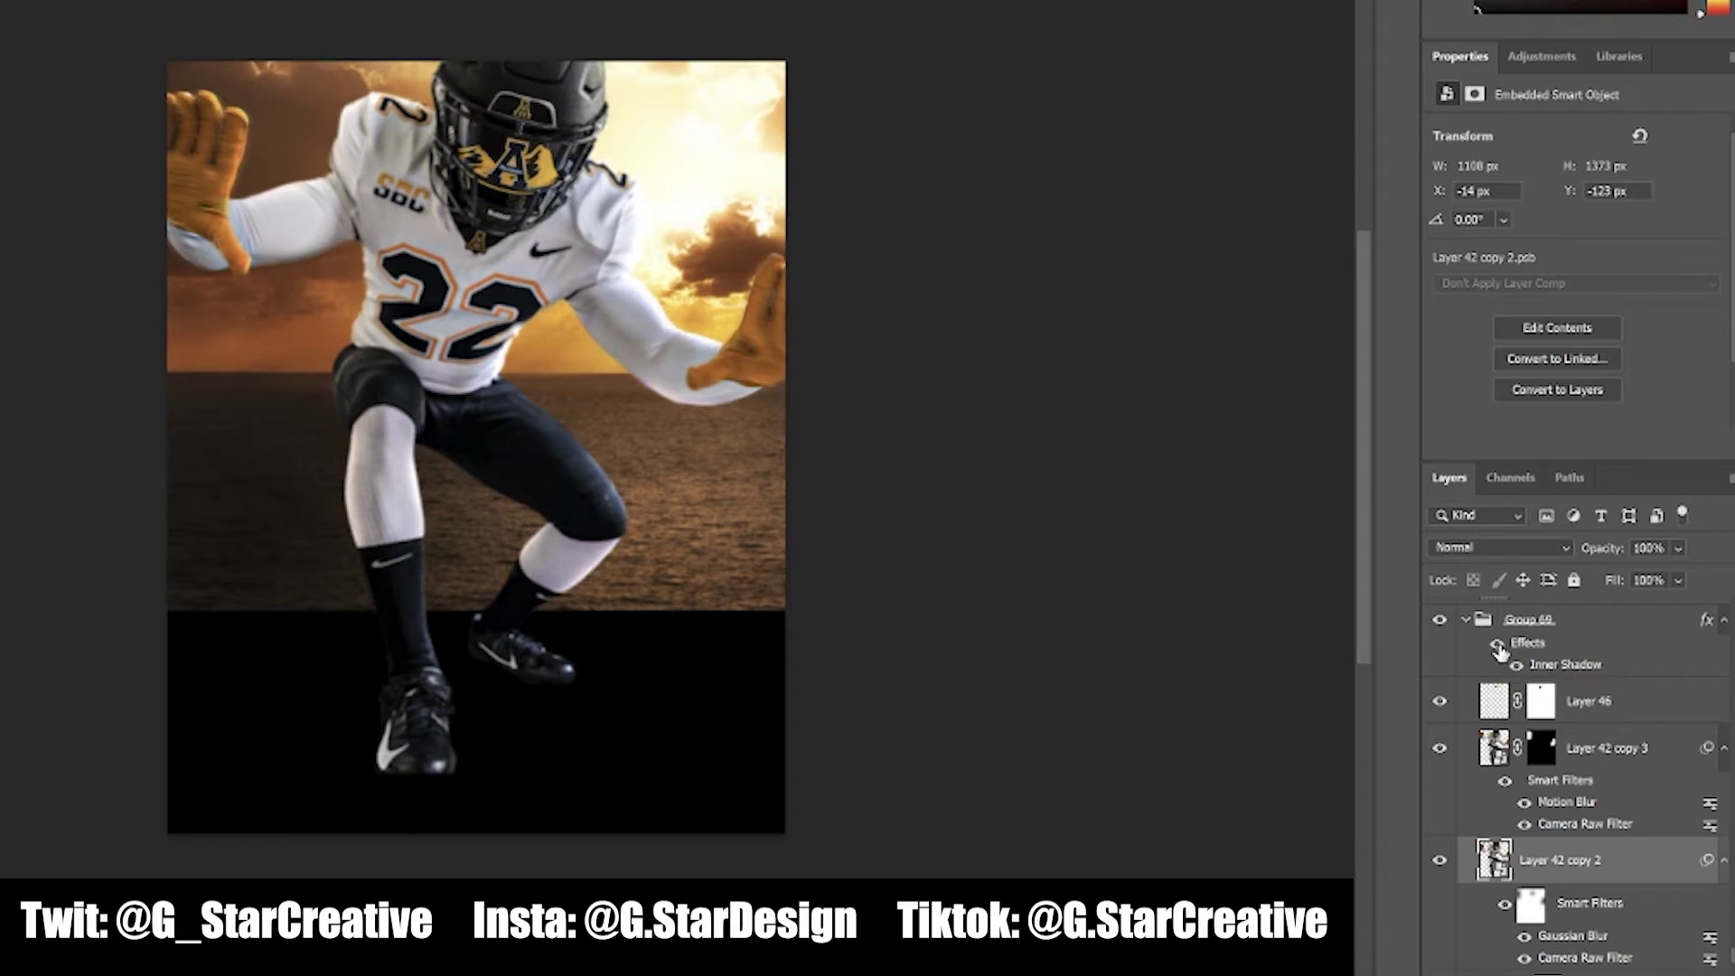
# Show the clipped Layer 43 shading and Curves 4 above Group 69, toggling each to compare its effect on the player
pyautogui.scroll(2, 1505, 682)
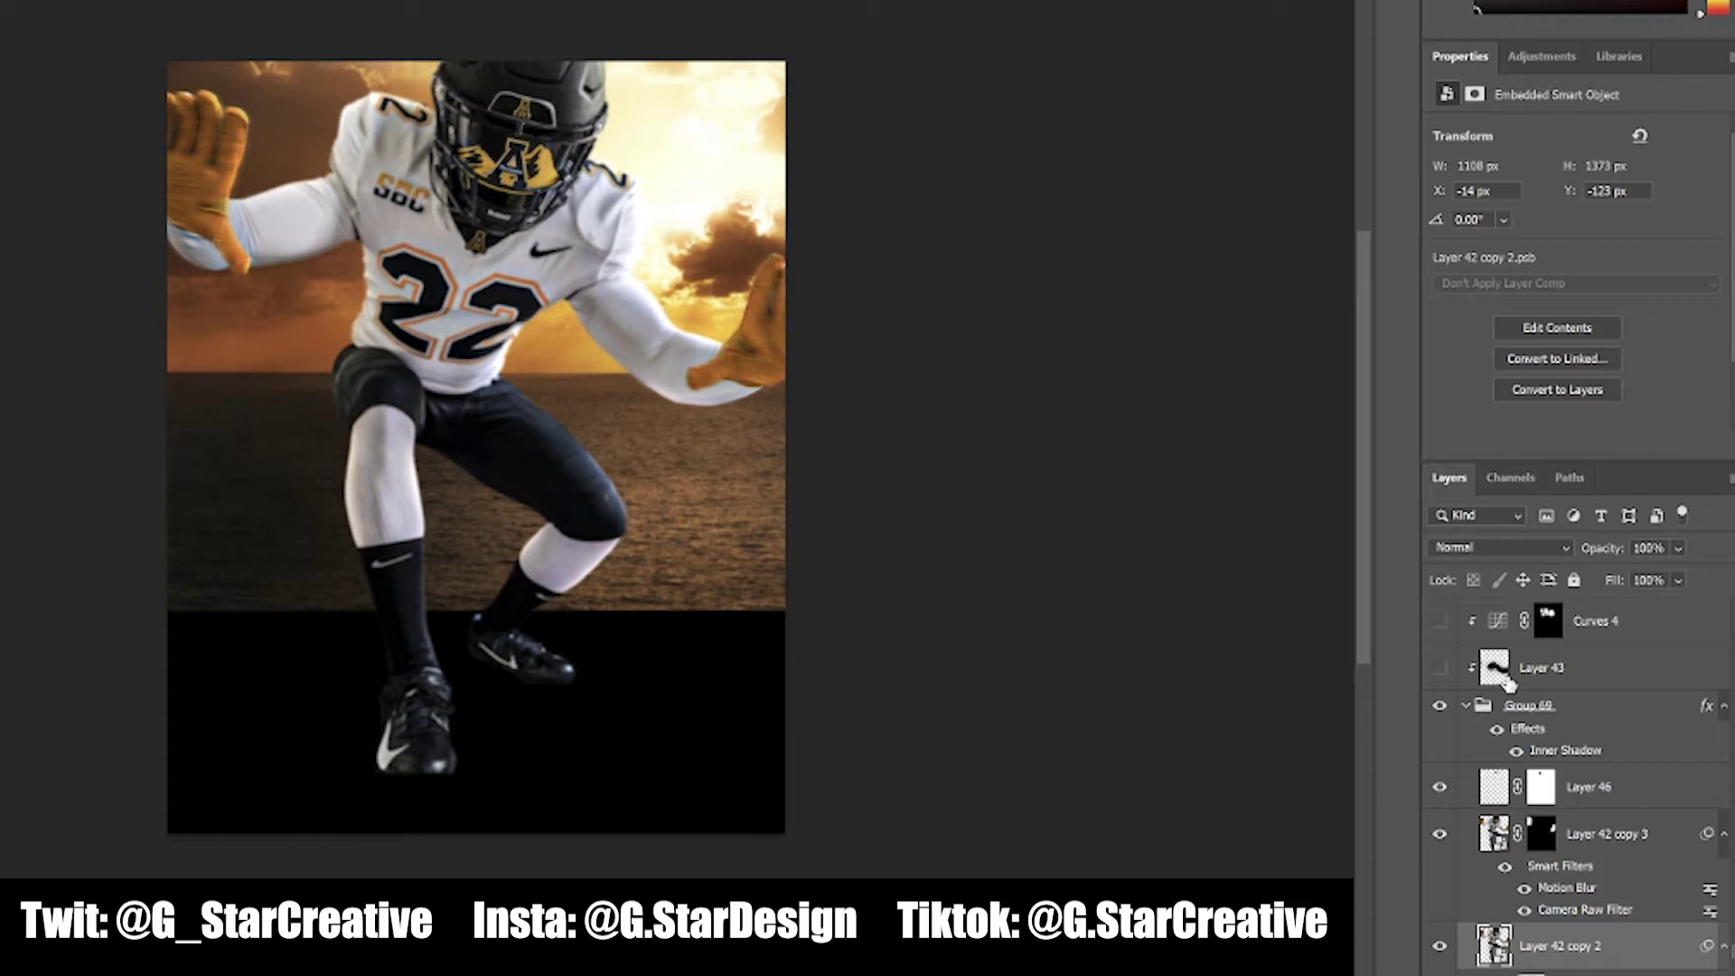
pyautogui.scroll(3, 1505, 682)
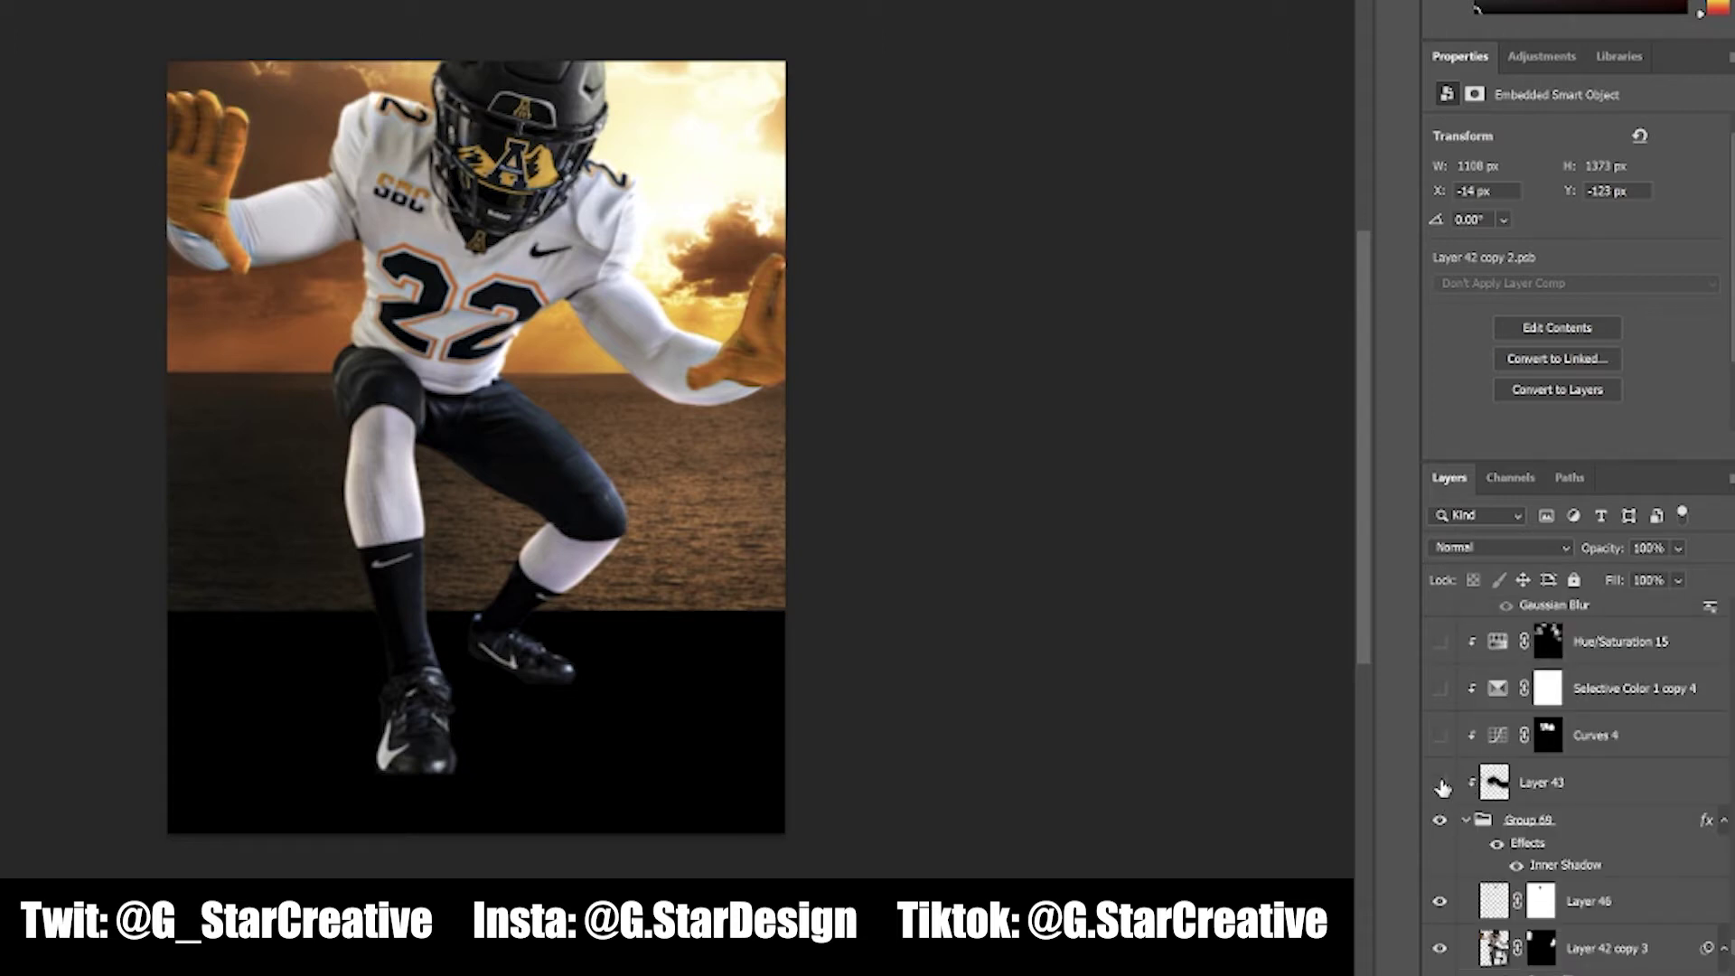
pyautogui.click(1442, 784)
pyautogui.click(1441, 736)
pyautogui.click(1444, 780)
pyautogui.click(1443, 780)
pyautogui.click(1440, 737)
pyautogui.click(1440, 736)
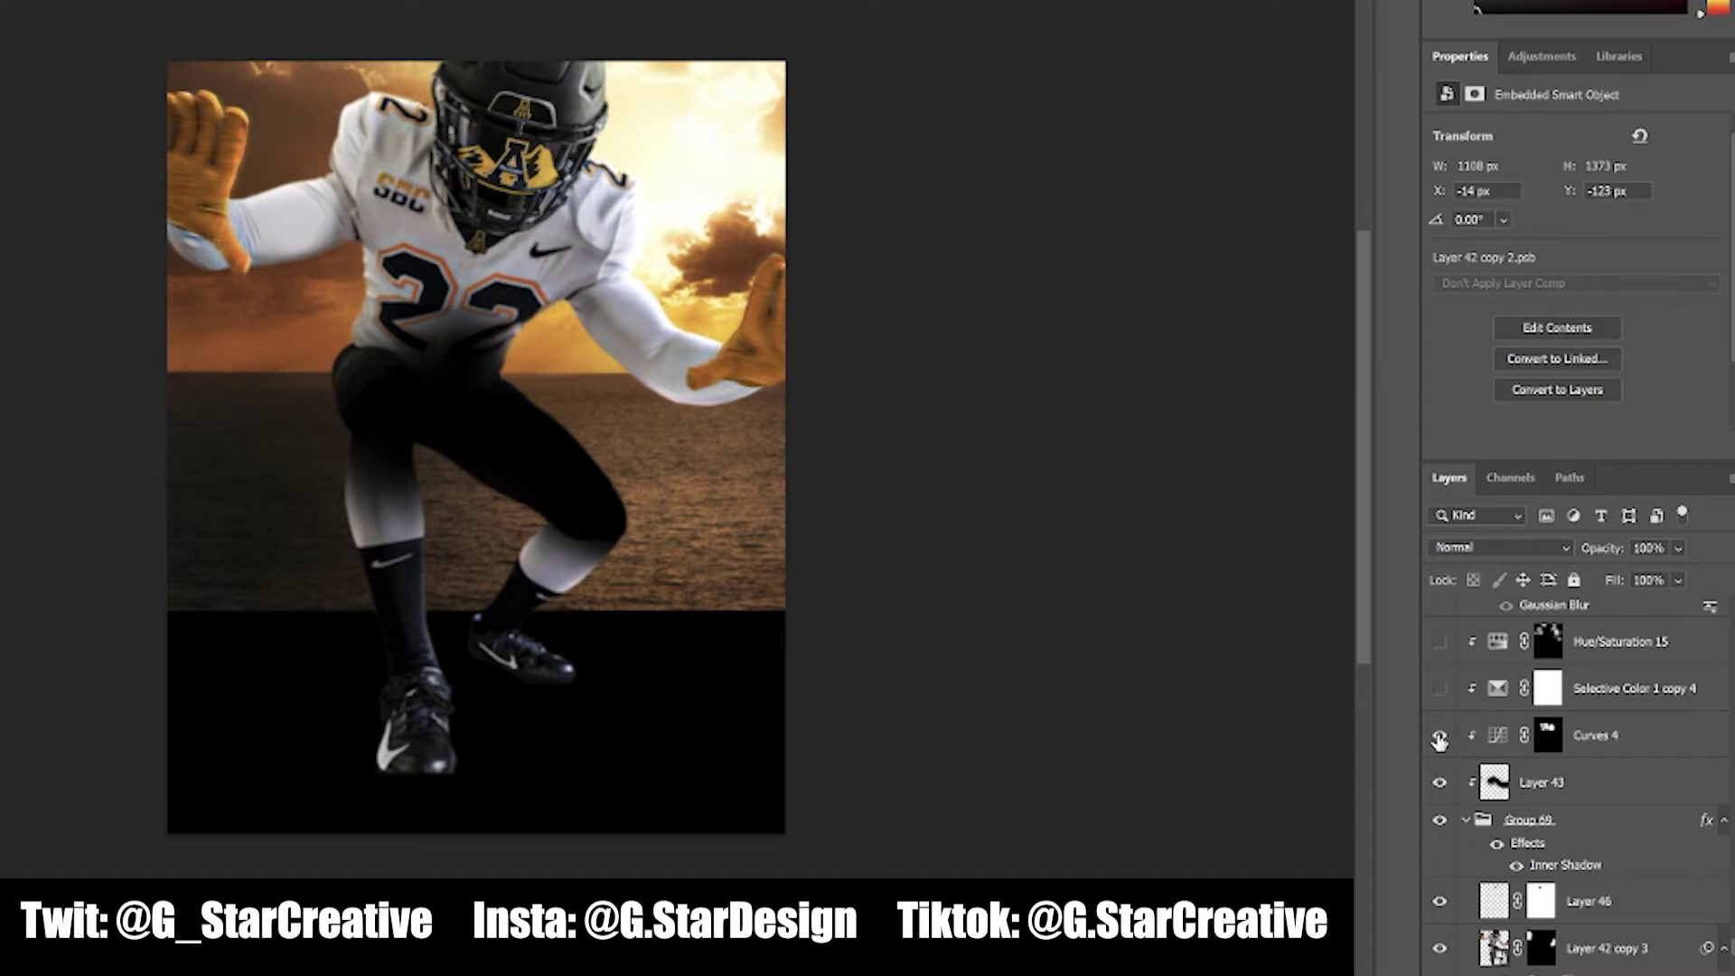
# Show the Selective Color 1 copy 4 and Hue/Saturation 15 adjustments clipped to the player group
pyautogui.click(1441, 689)
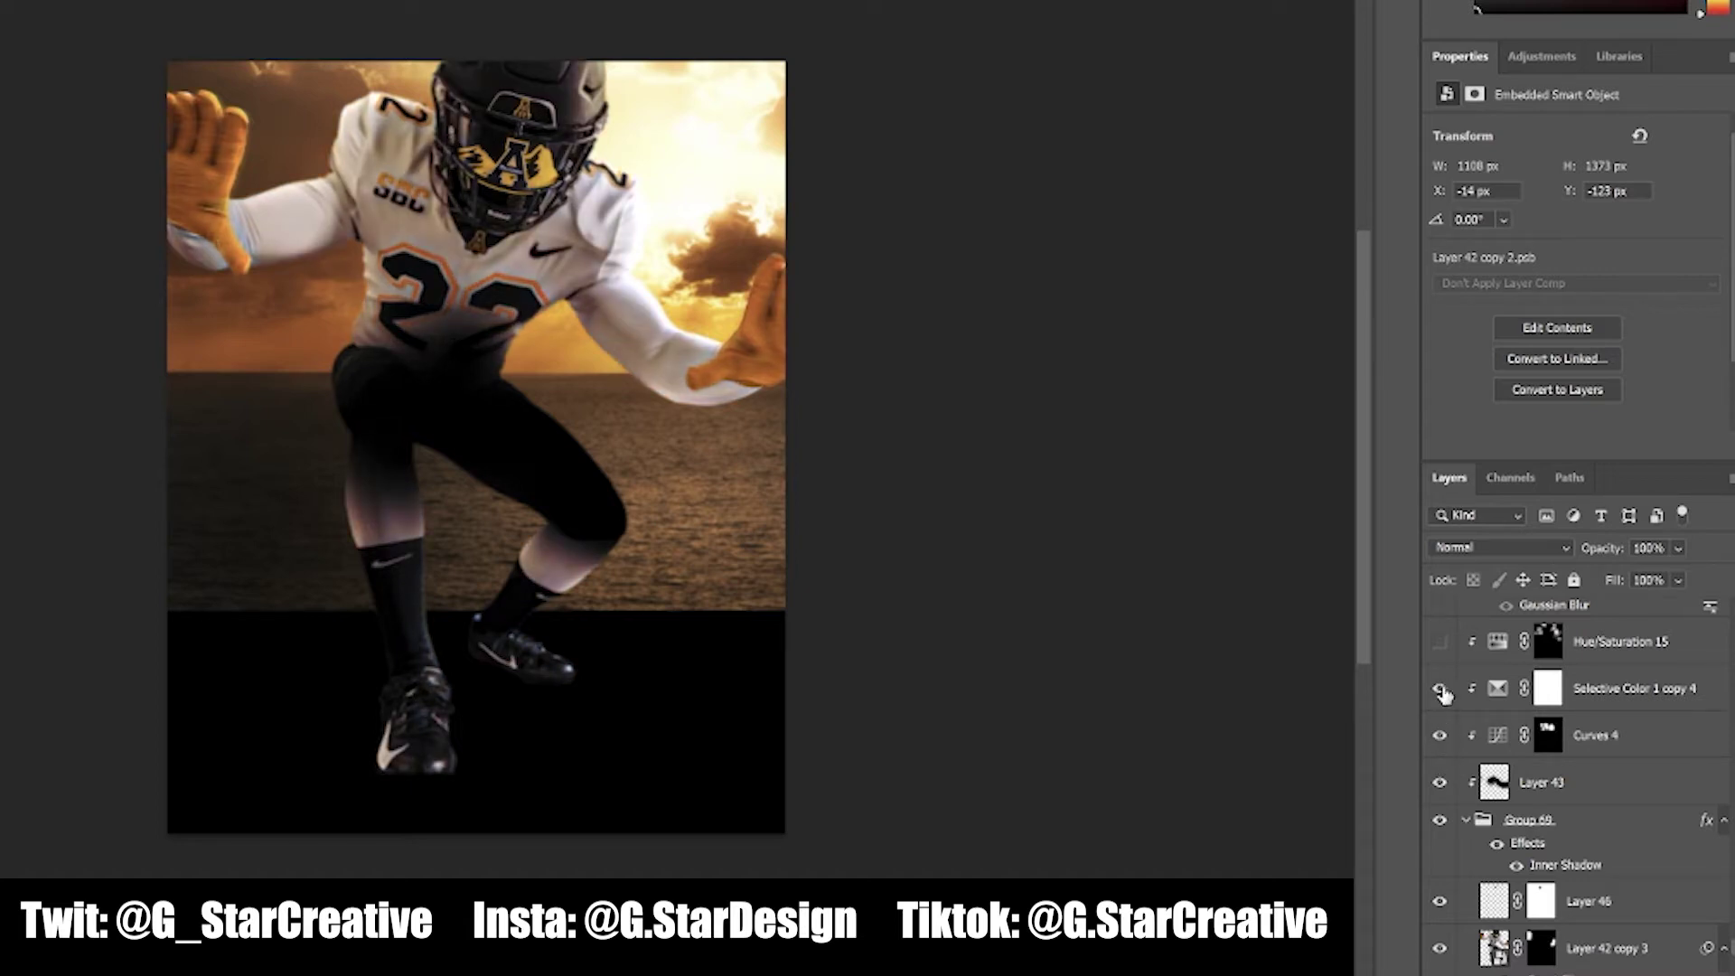
pyautogui.scroll(1, 1444, 694)
pyautogui.click(1441, 702)
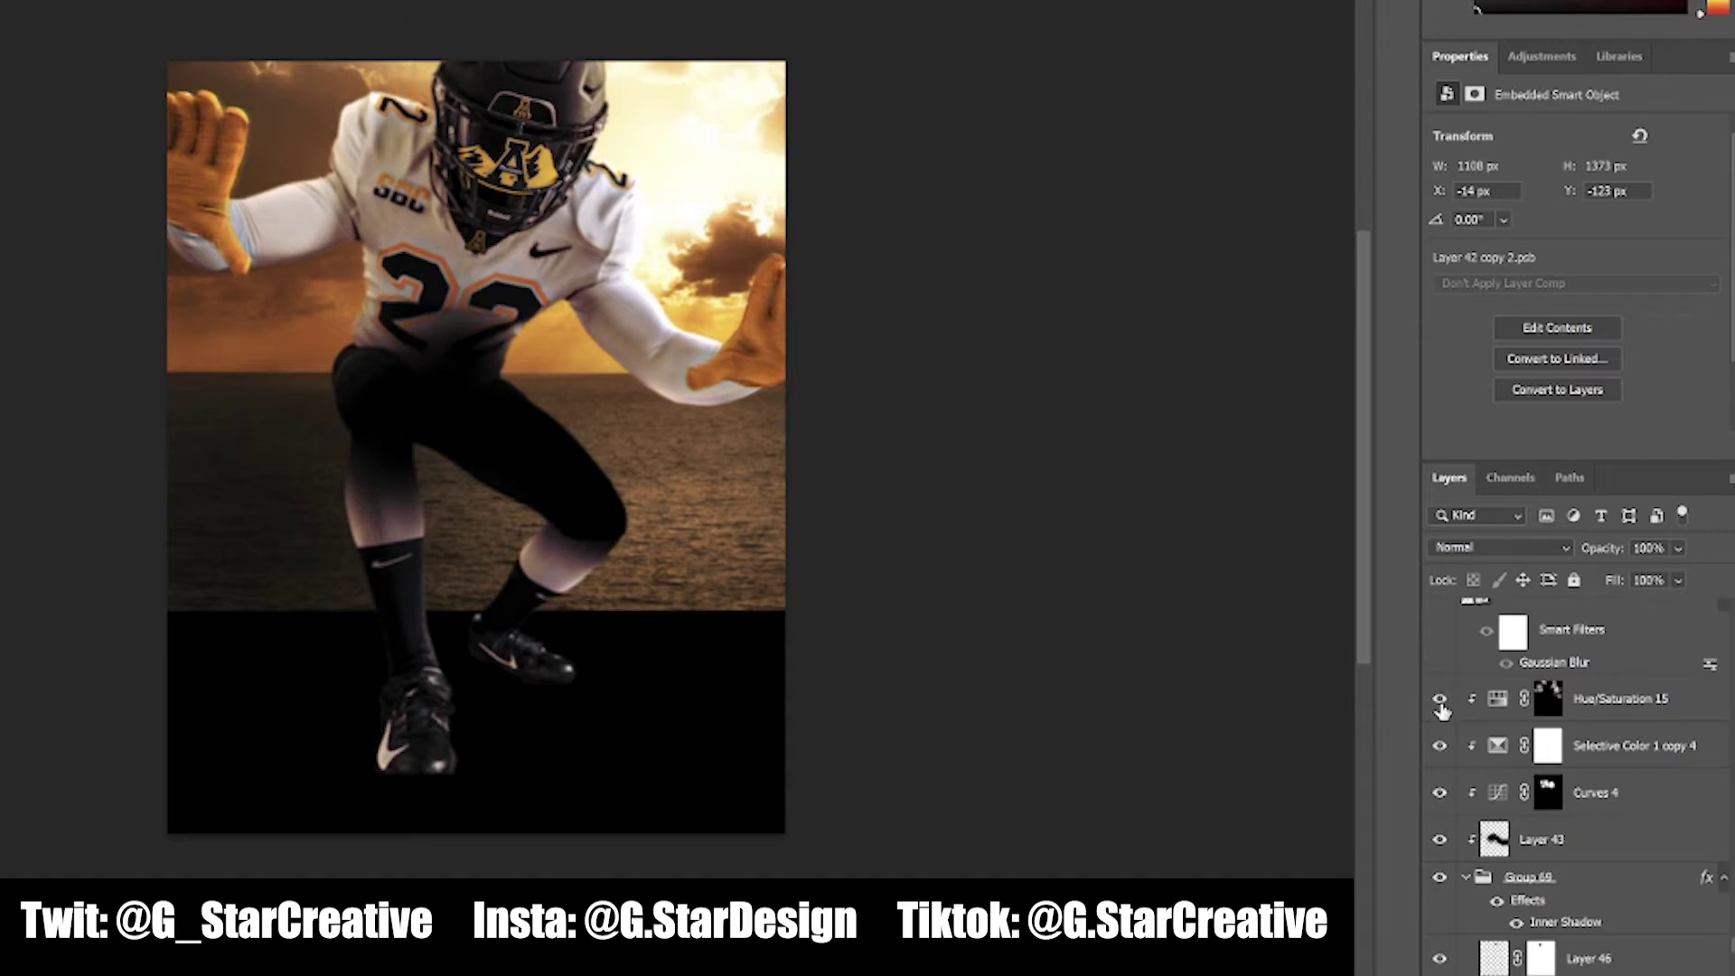
# Show the Group 87 smart object that adds a glowing reflection to the helmet visor
pyautogui.scroll(1, 1442, 709)
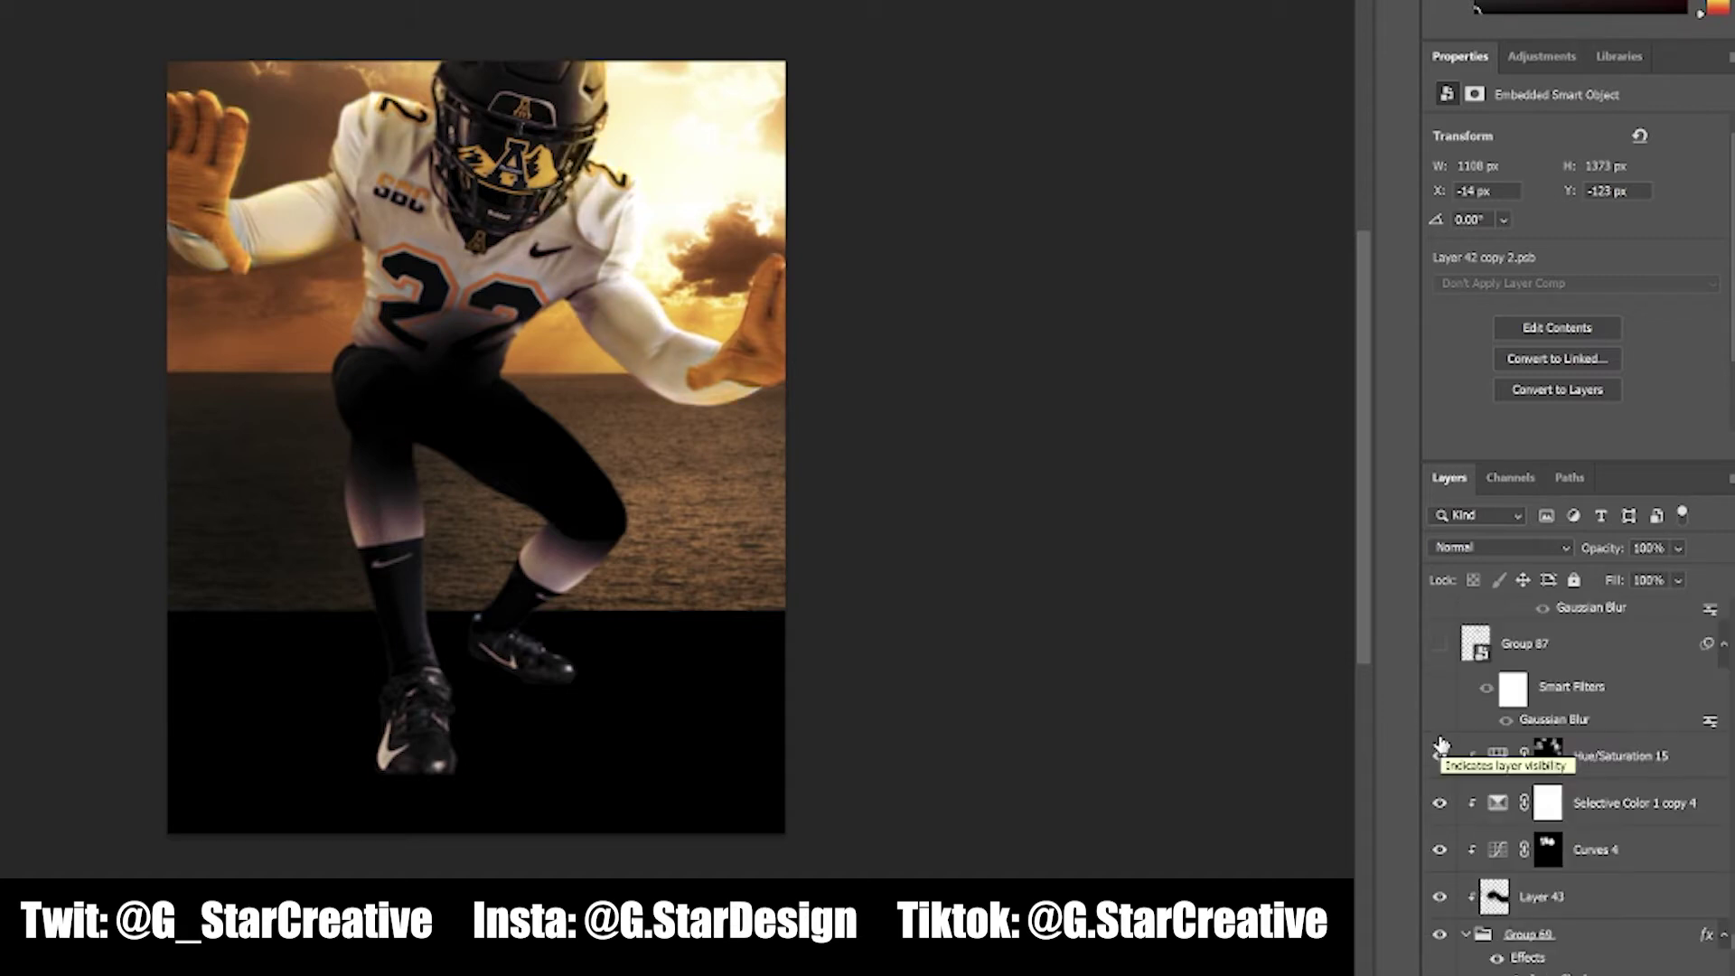
pyautogui.scroll(1, 1441, 732)
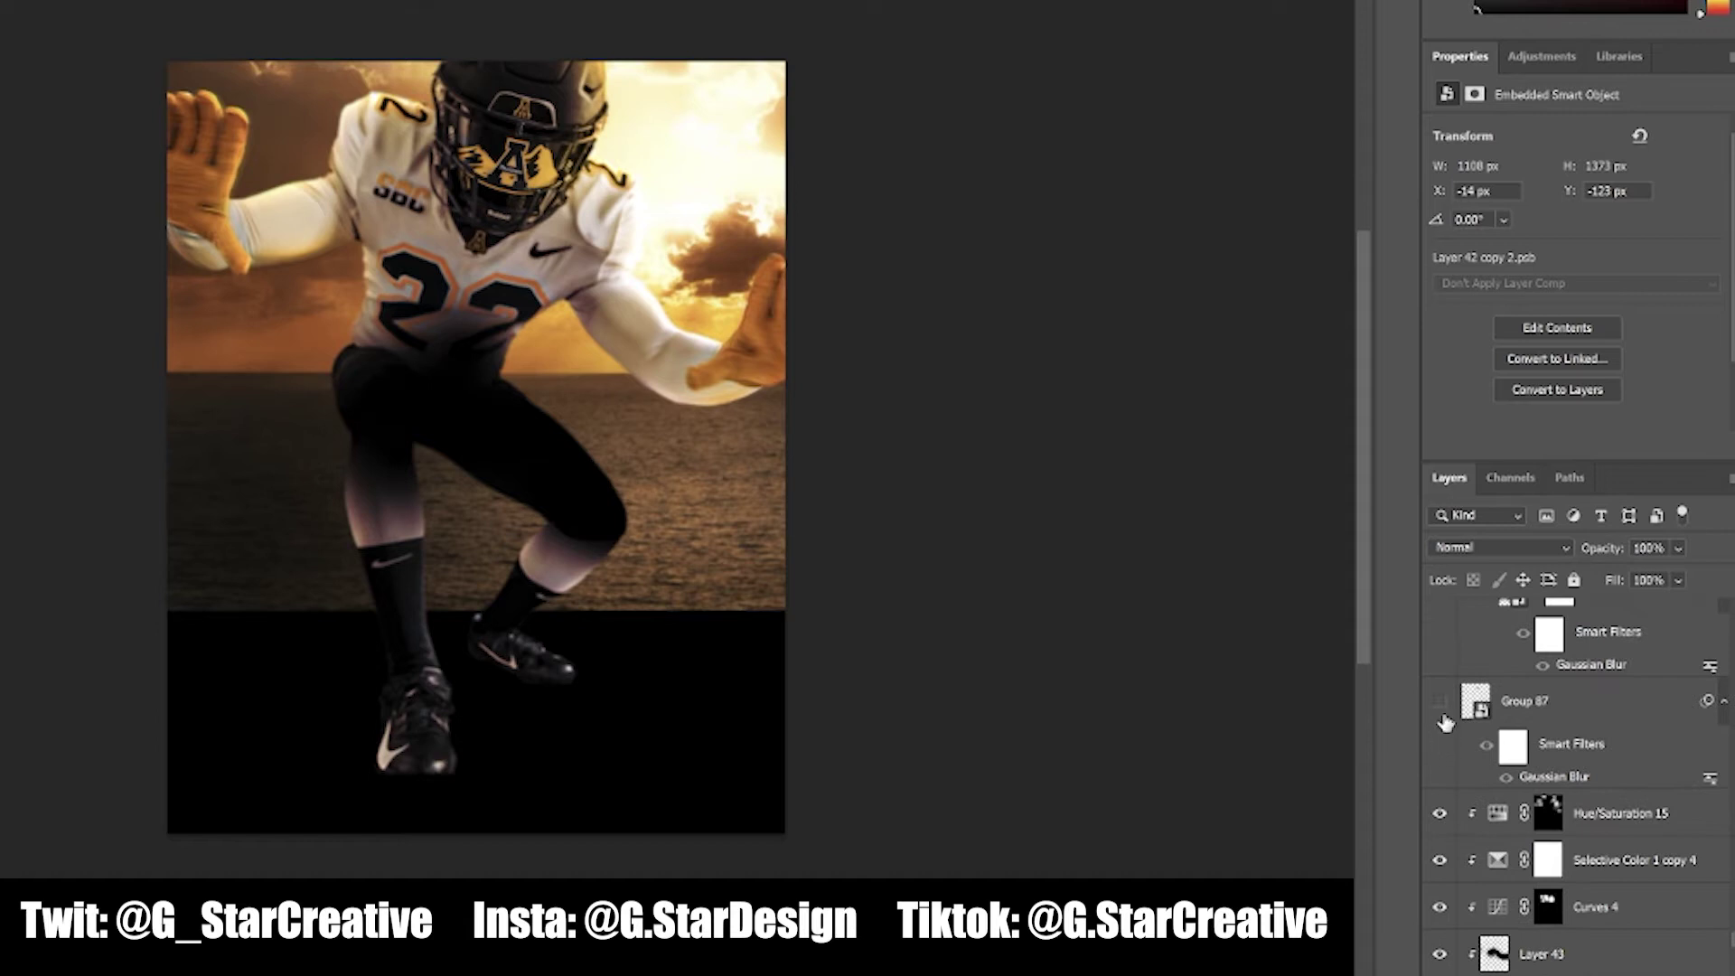
pyautogui.click(1439, 703)
# Show the snowy mountain layer in Group 71 and its clipped orange Layer 47, comparing the mountains with and without the orange
pyautogui.scroll(2, 1438, 708)
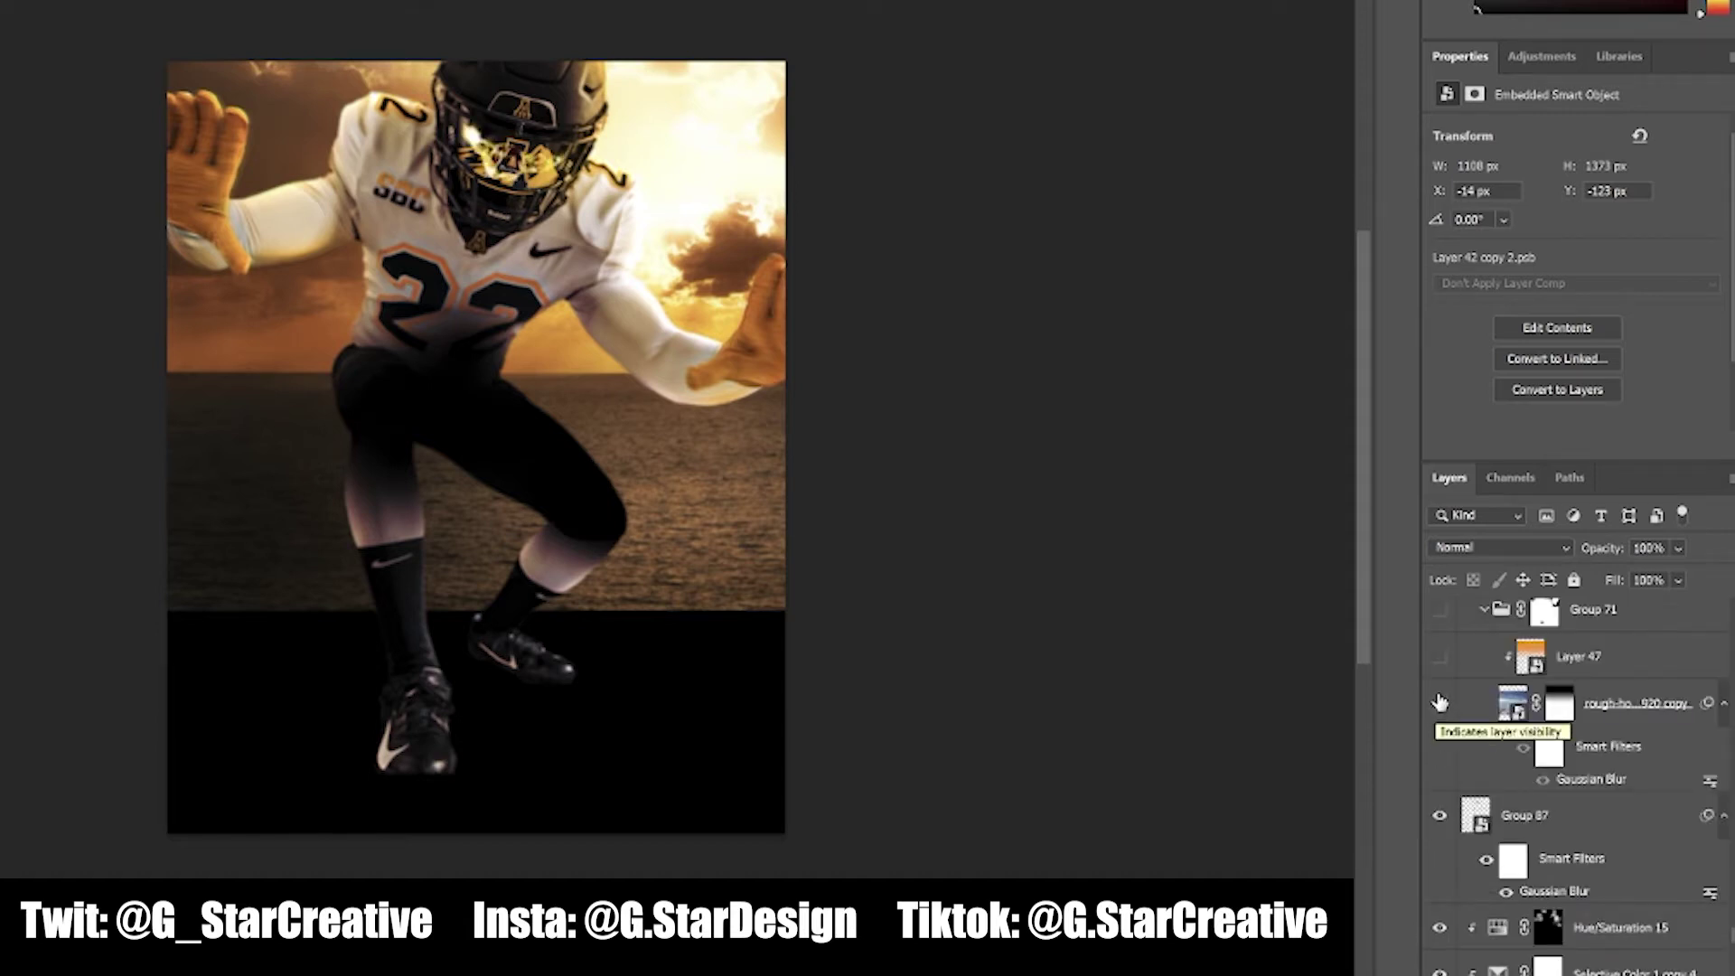
pyautogui.click(1440, 703)
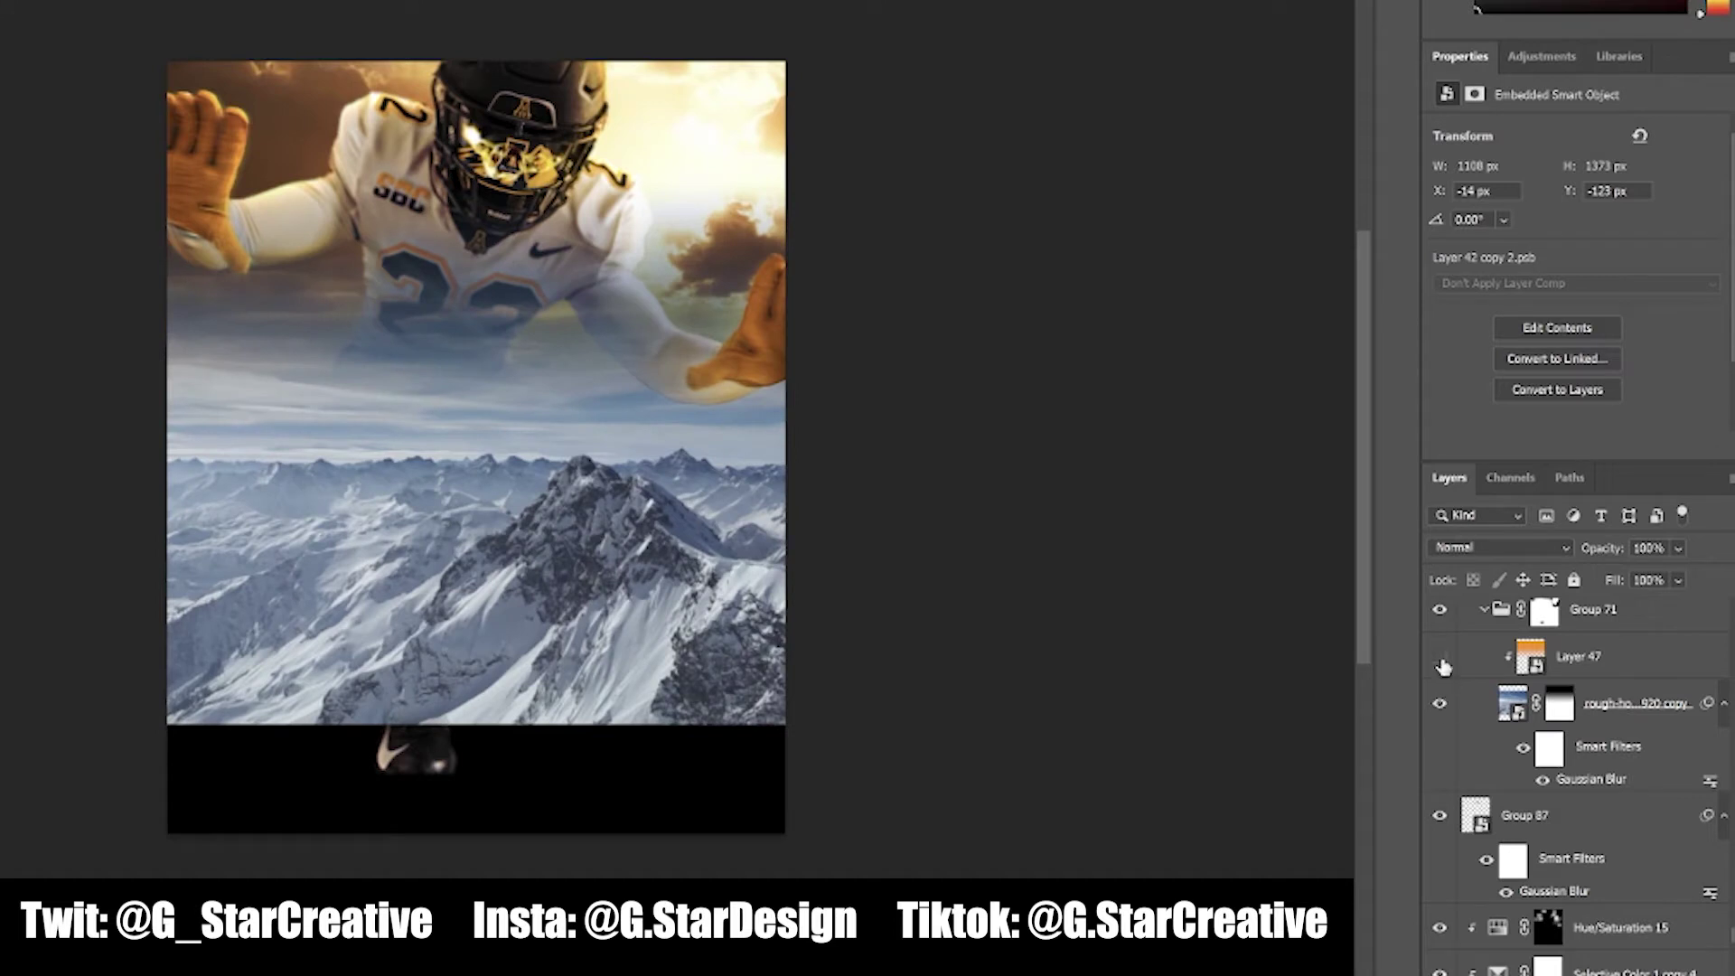
pyautogui.click(1440, 660)
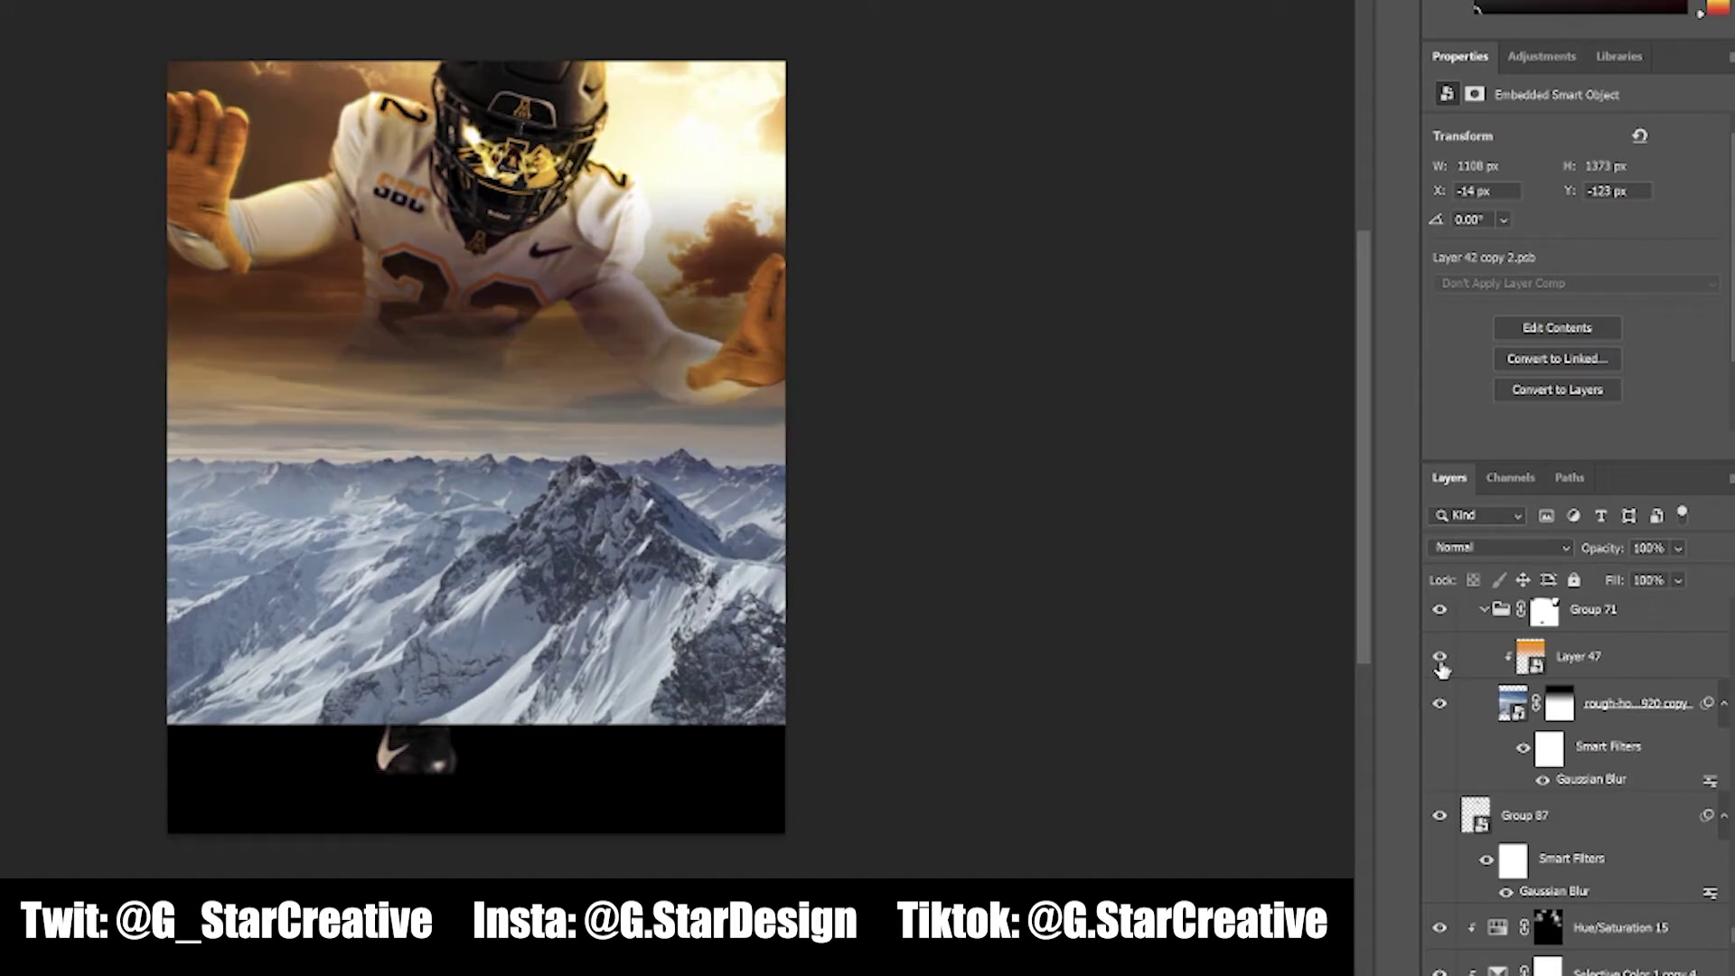
pyautogui.click(1440, 658)
pyautogui.click(1440, 659)
# Show the Selective Color 2 copy 4, Color Lookup 4 and Color Lookup 6 adjustment layers above the mountain group
pyautogui.click(1521, 752)
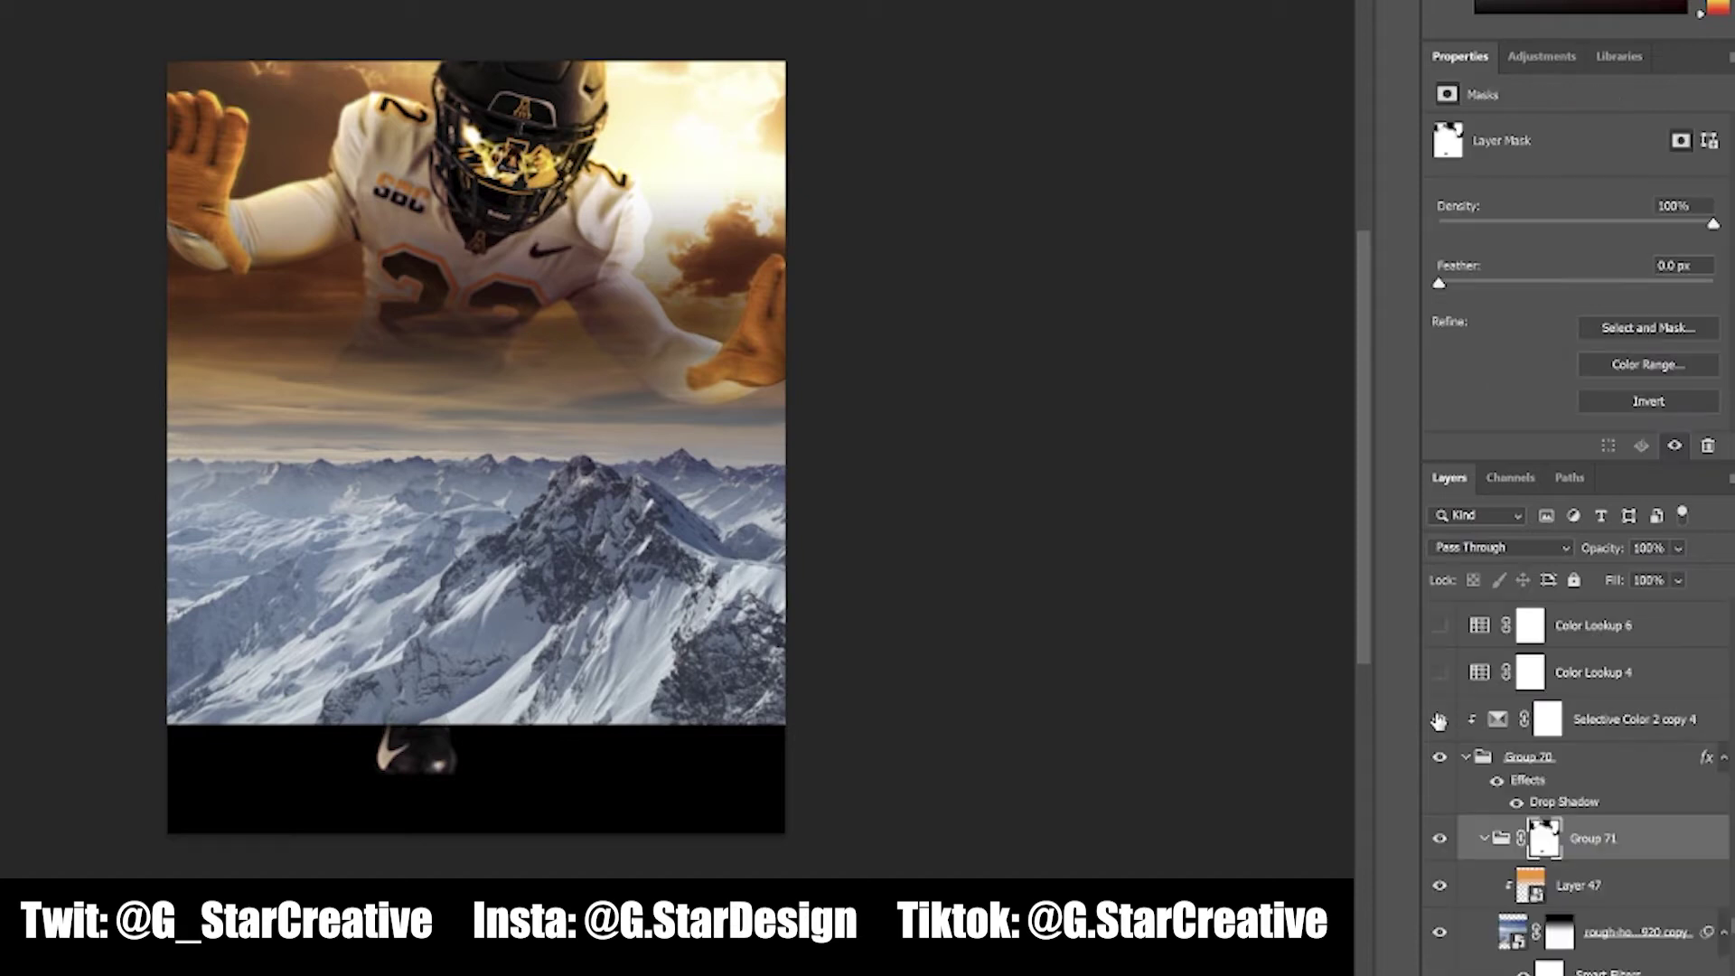
pyautogui.click(1440, 721)
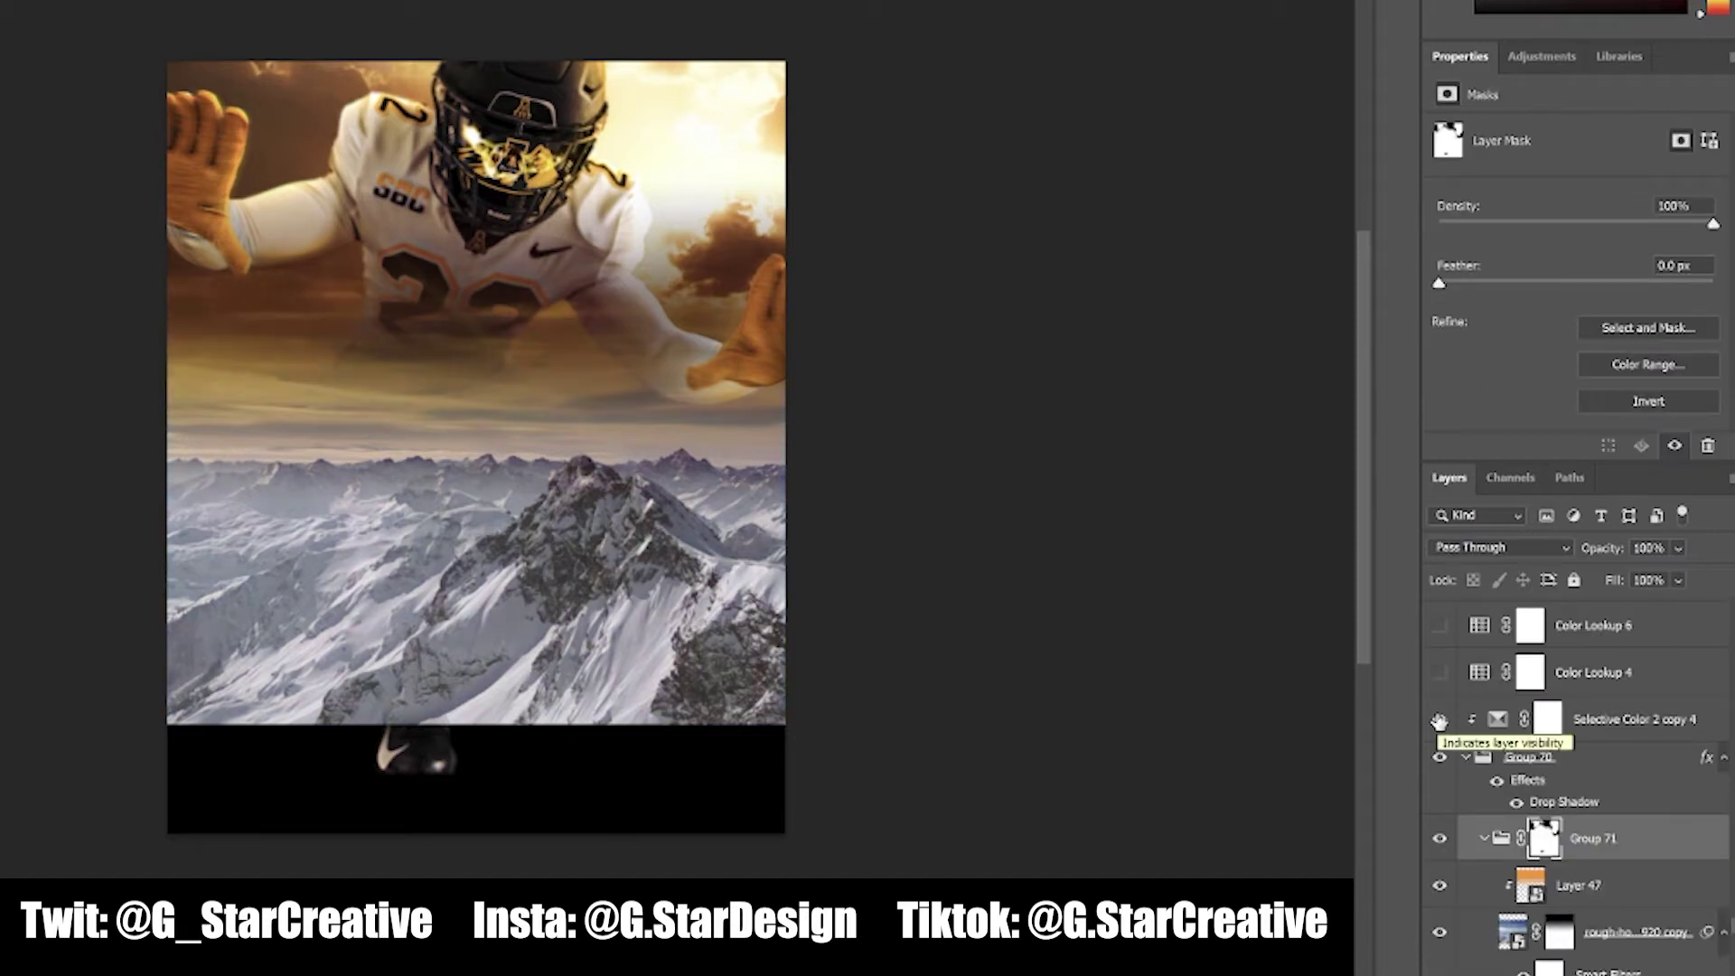
pyautogui.scroll(1, 1440, 721)
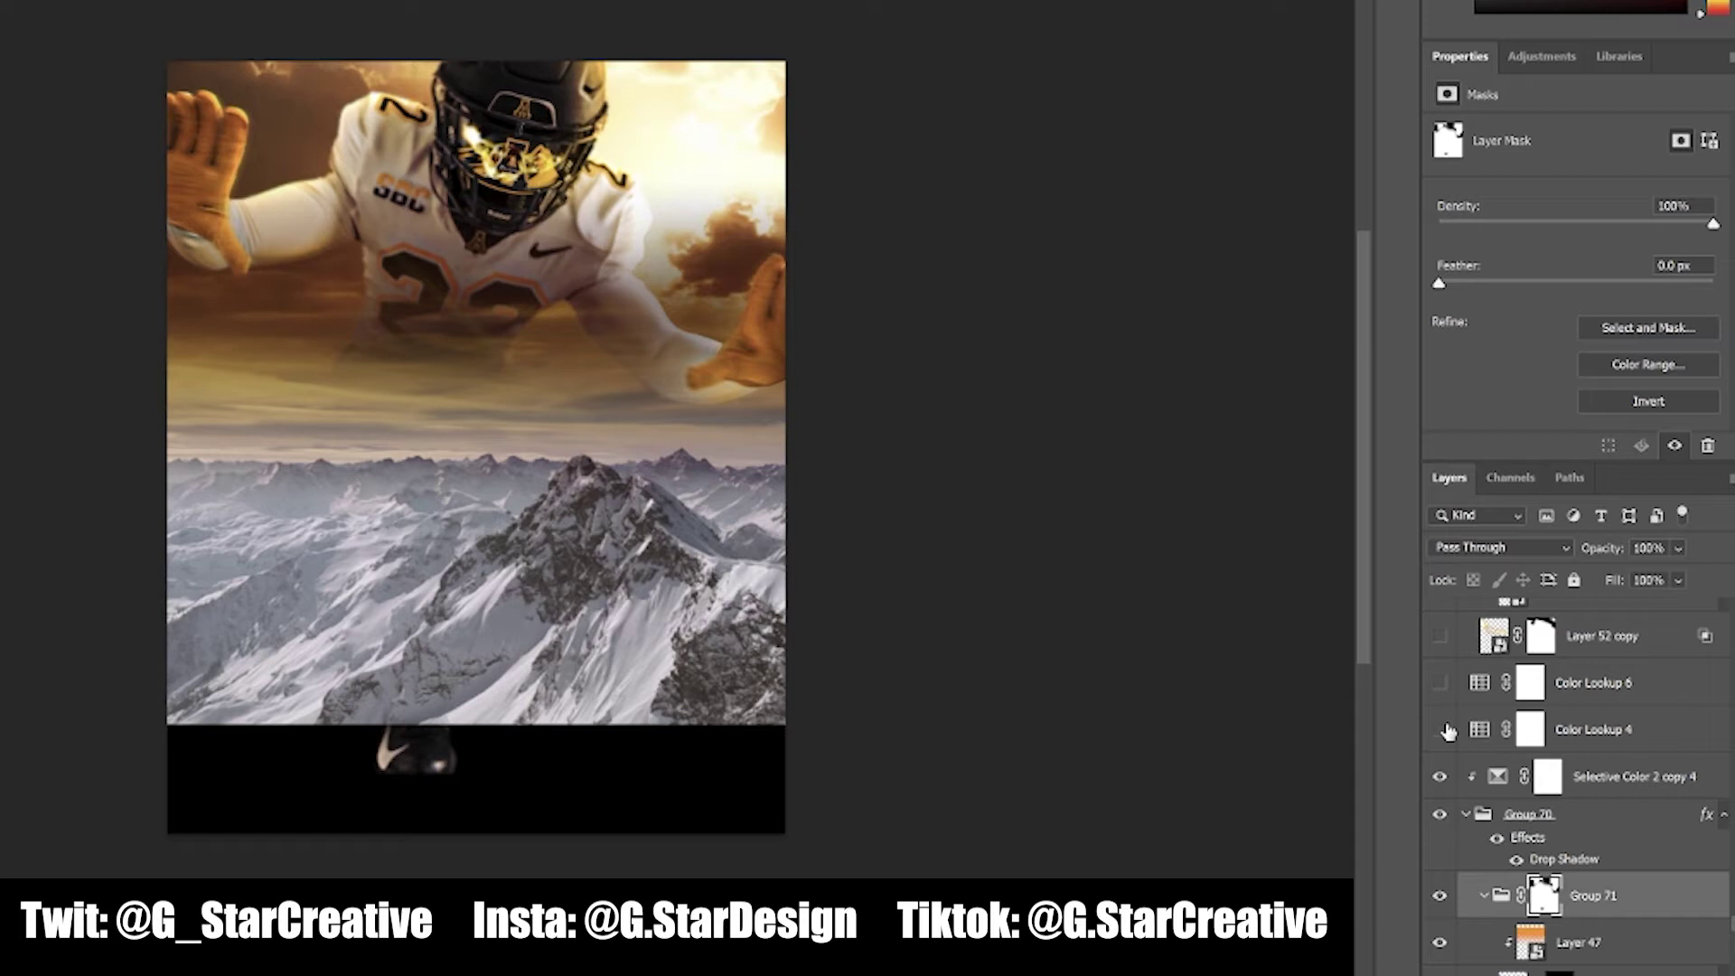
pyautogui.click(1442, 730)
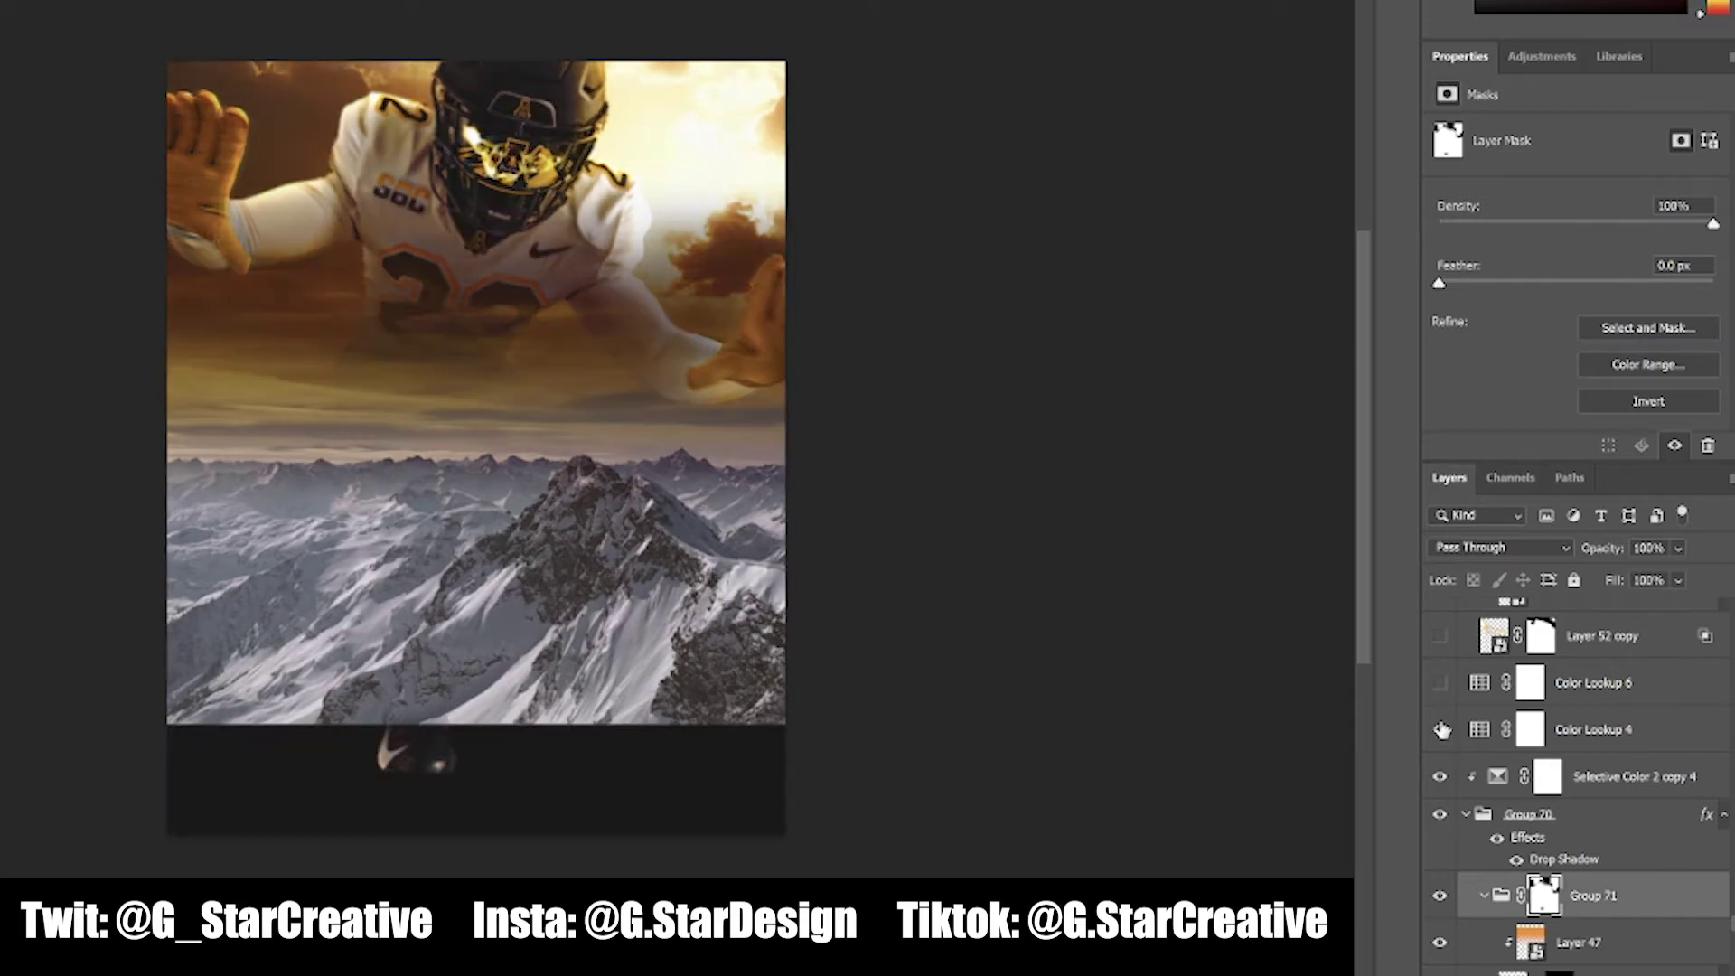
pyautogui.click(1441, 684)
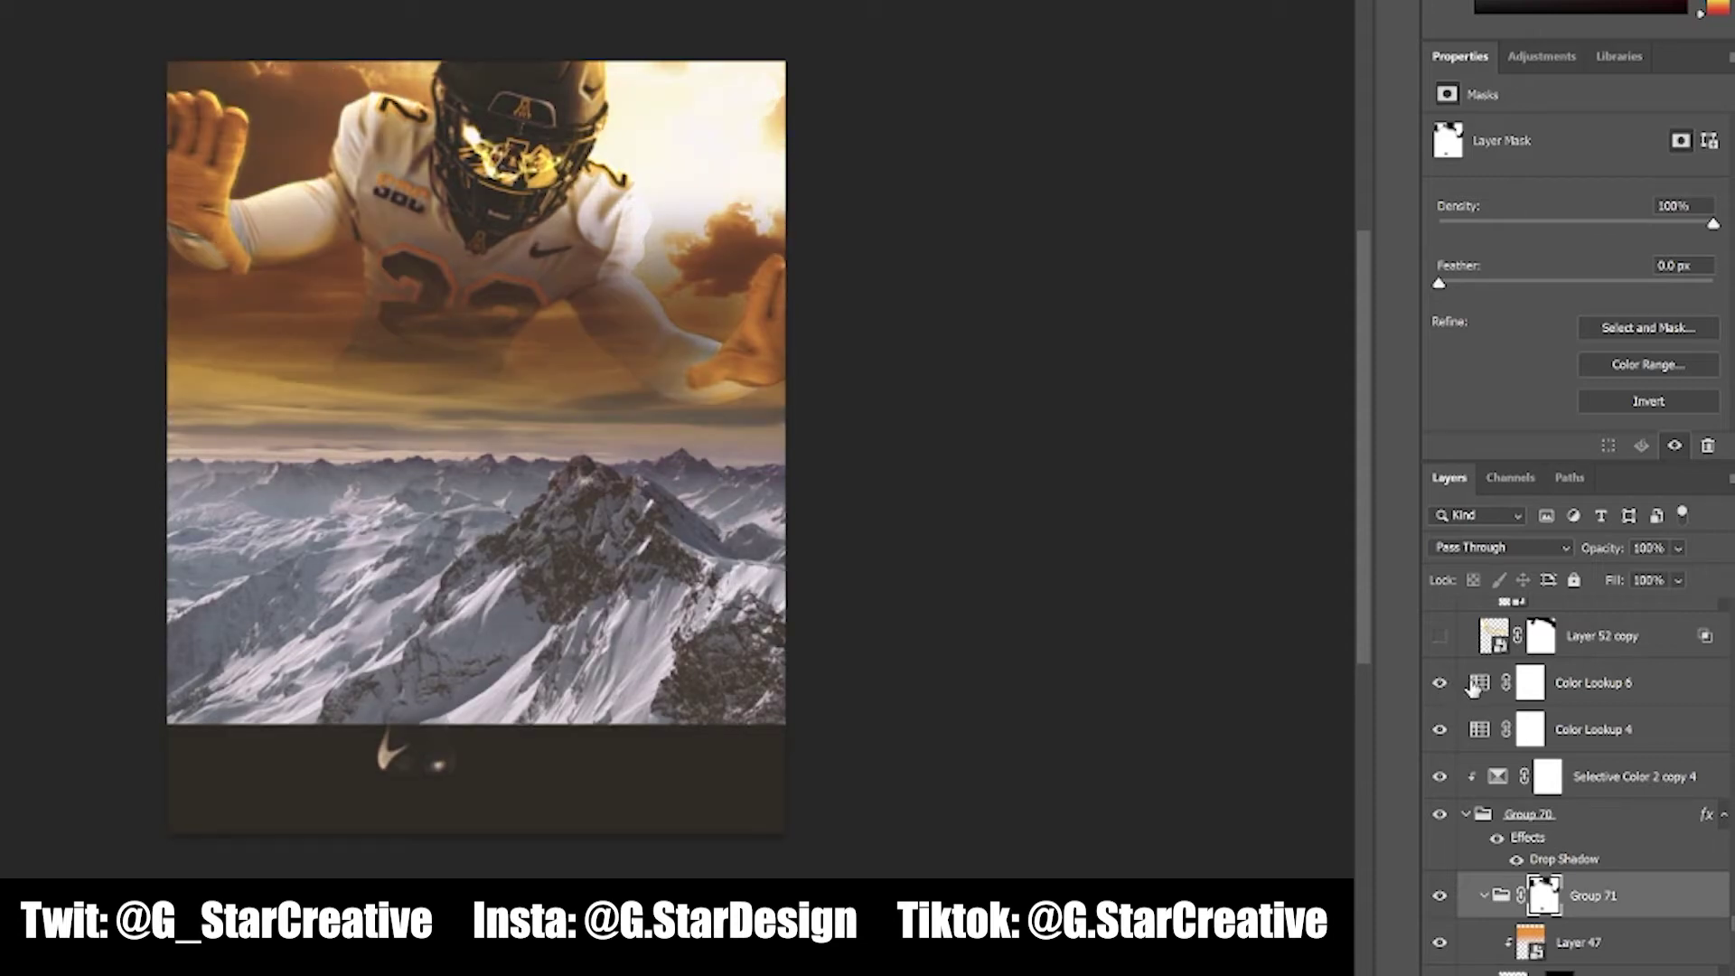
# Show the glowing light streaks on Layer 52 copy and the large championship ring on layer GHS06987
pyautogui.scroll(2, 1472, 691)
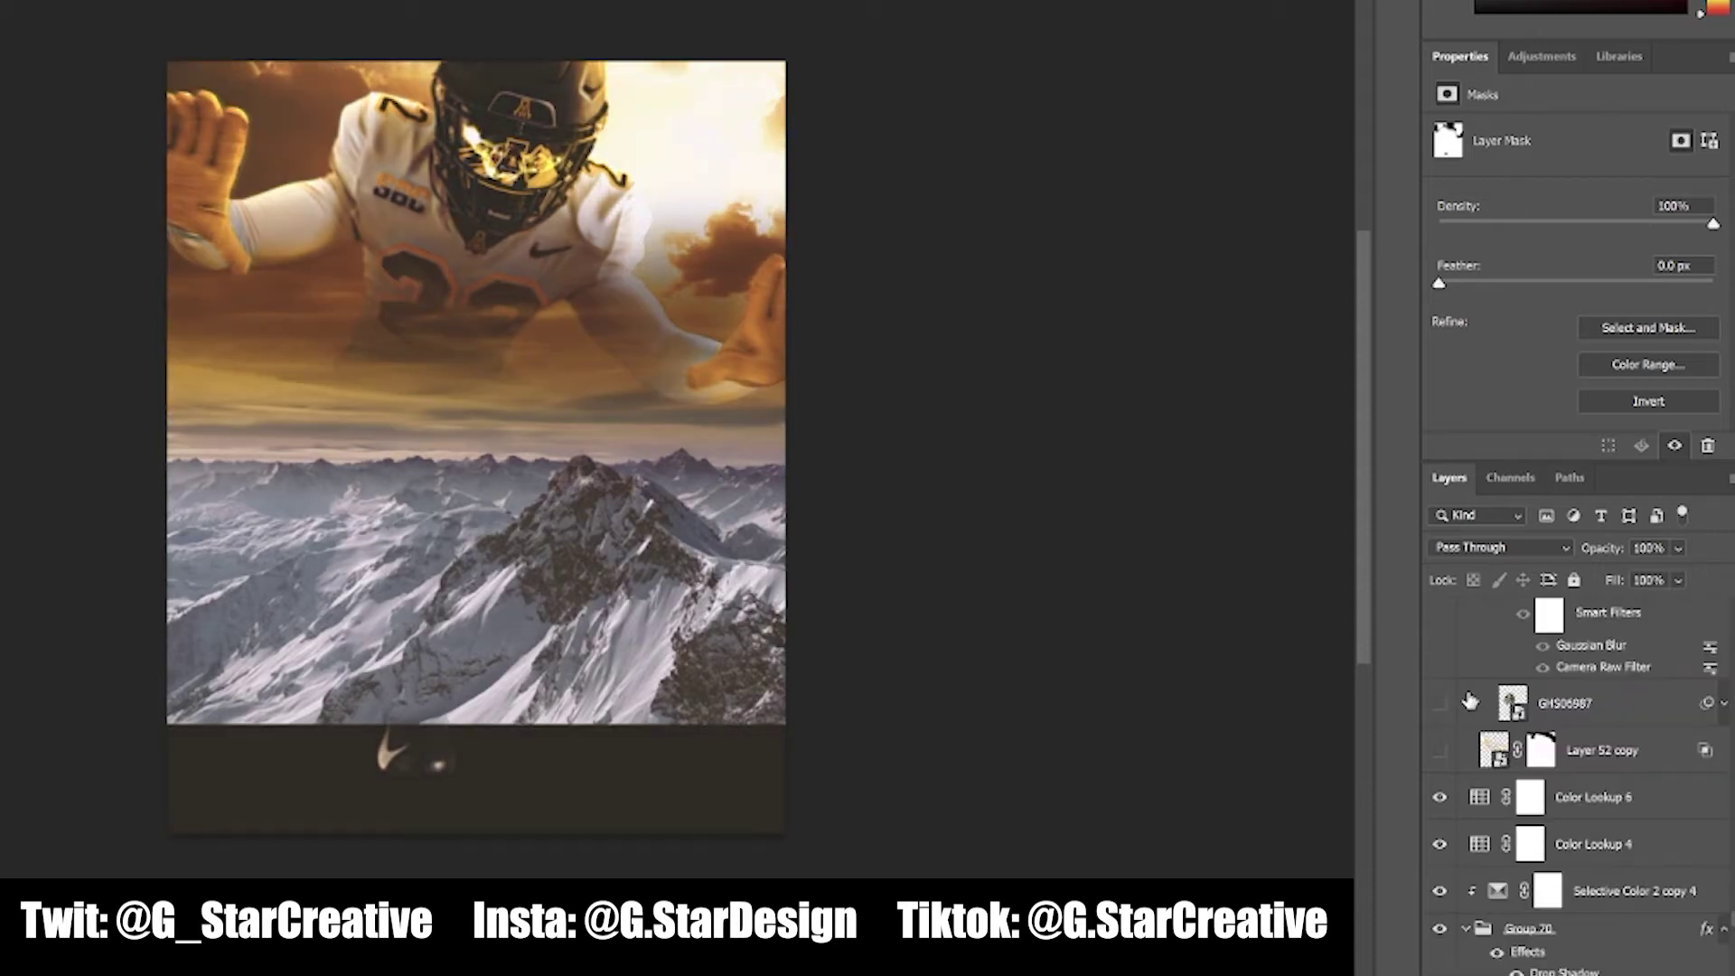
pyautogui.click(1441, 755)
pyautogui.scroll(1, 1451, 764)
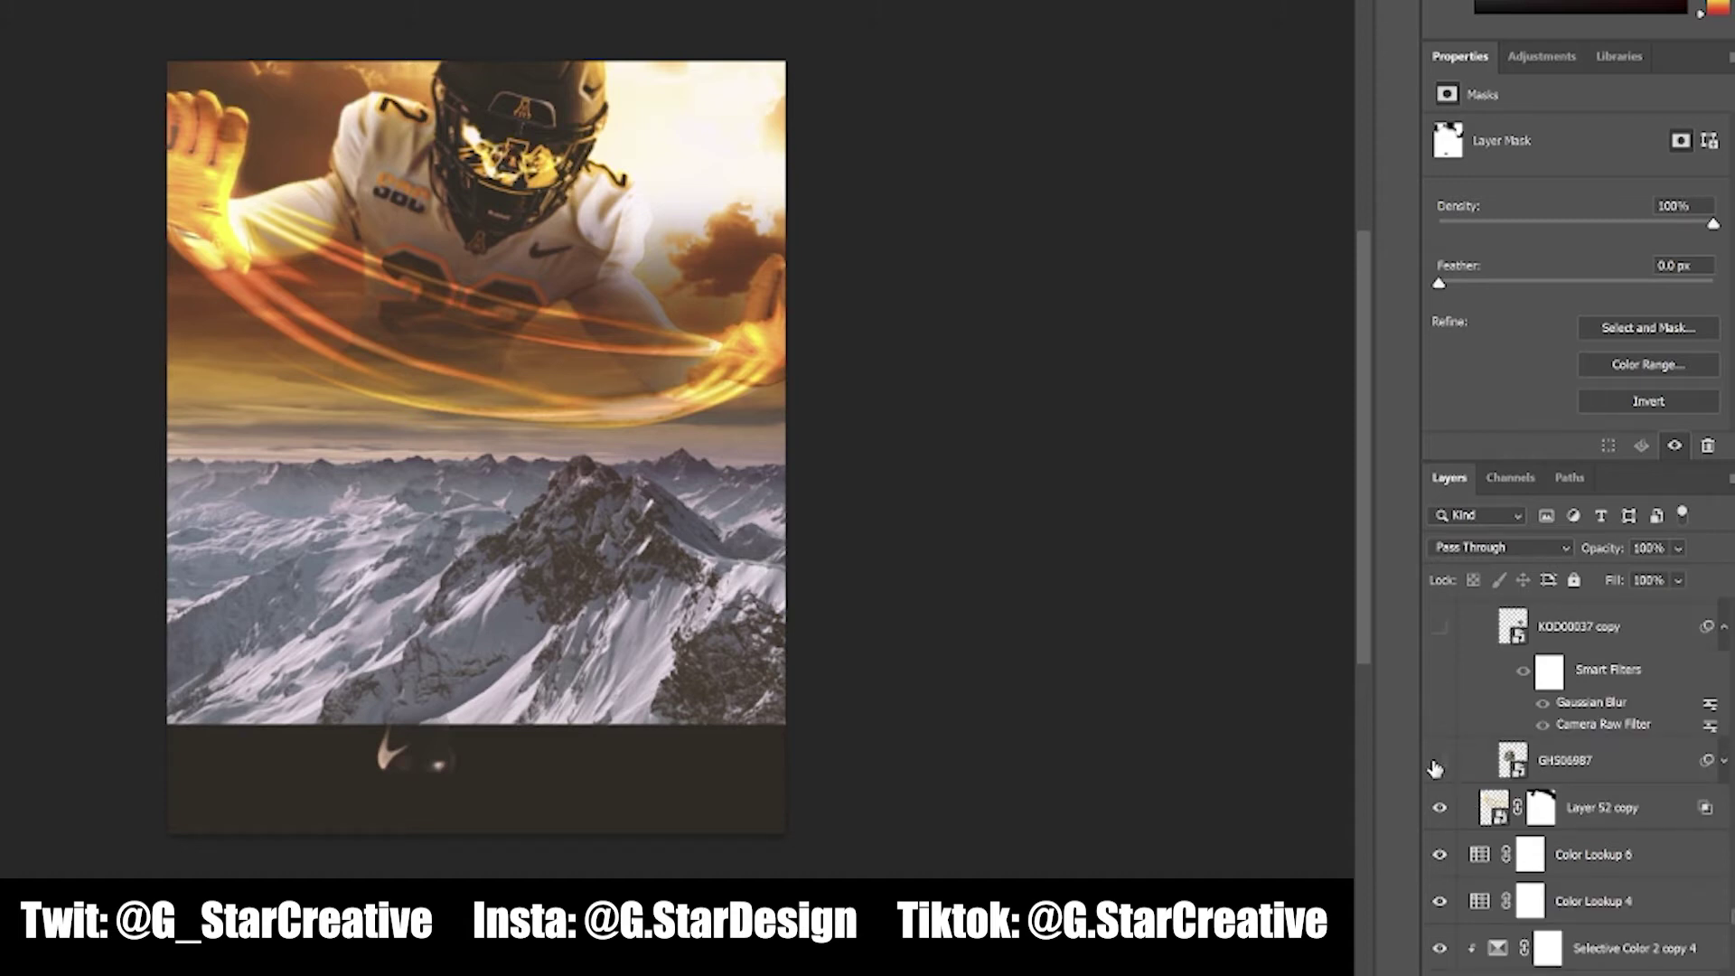
pyautogui.click(1439, 762)
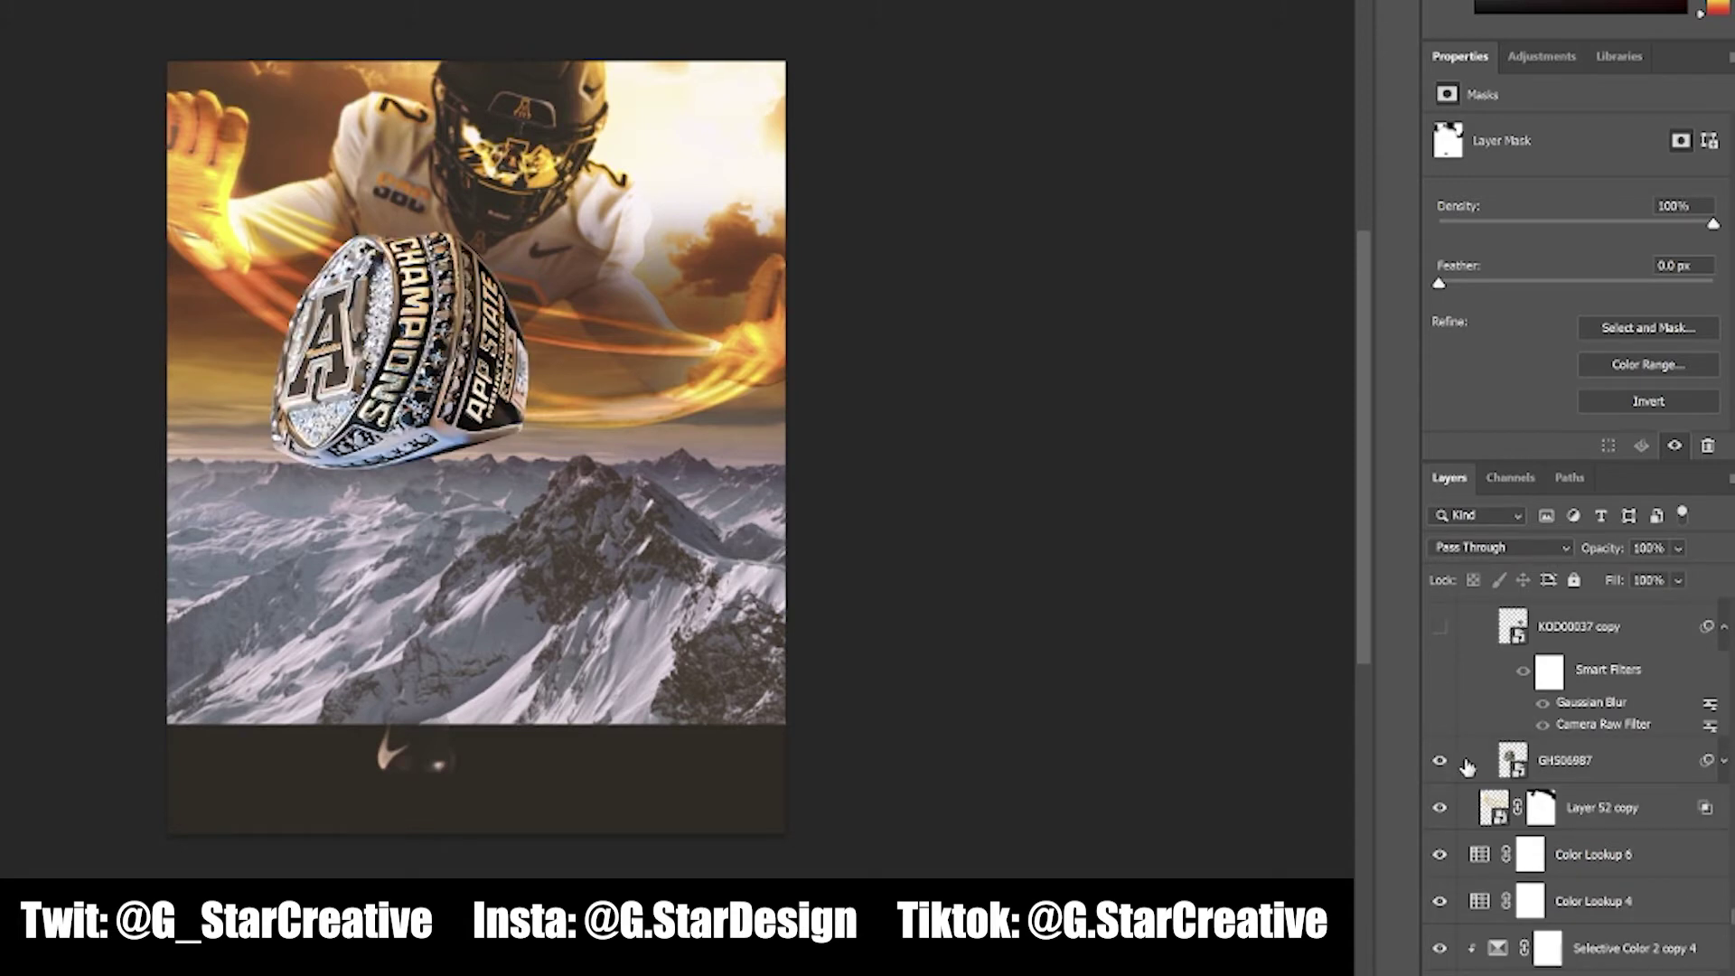
# Show the smaller championship rings on KOD00037 copy, KOD00035 and the ring layer above them
pyautogui.scroll(1, 1465, 769)
pyautogui.click(1440, 741)
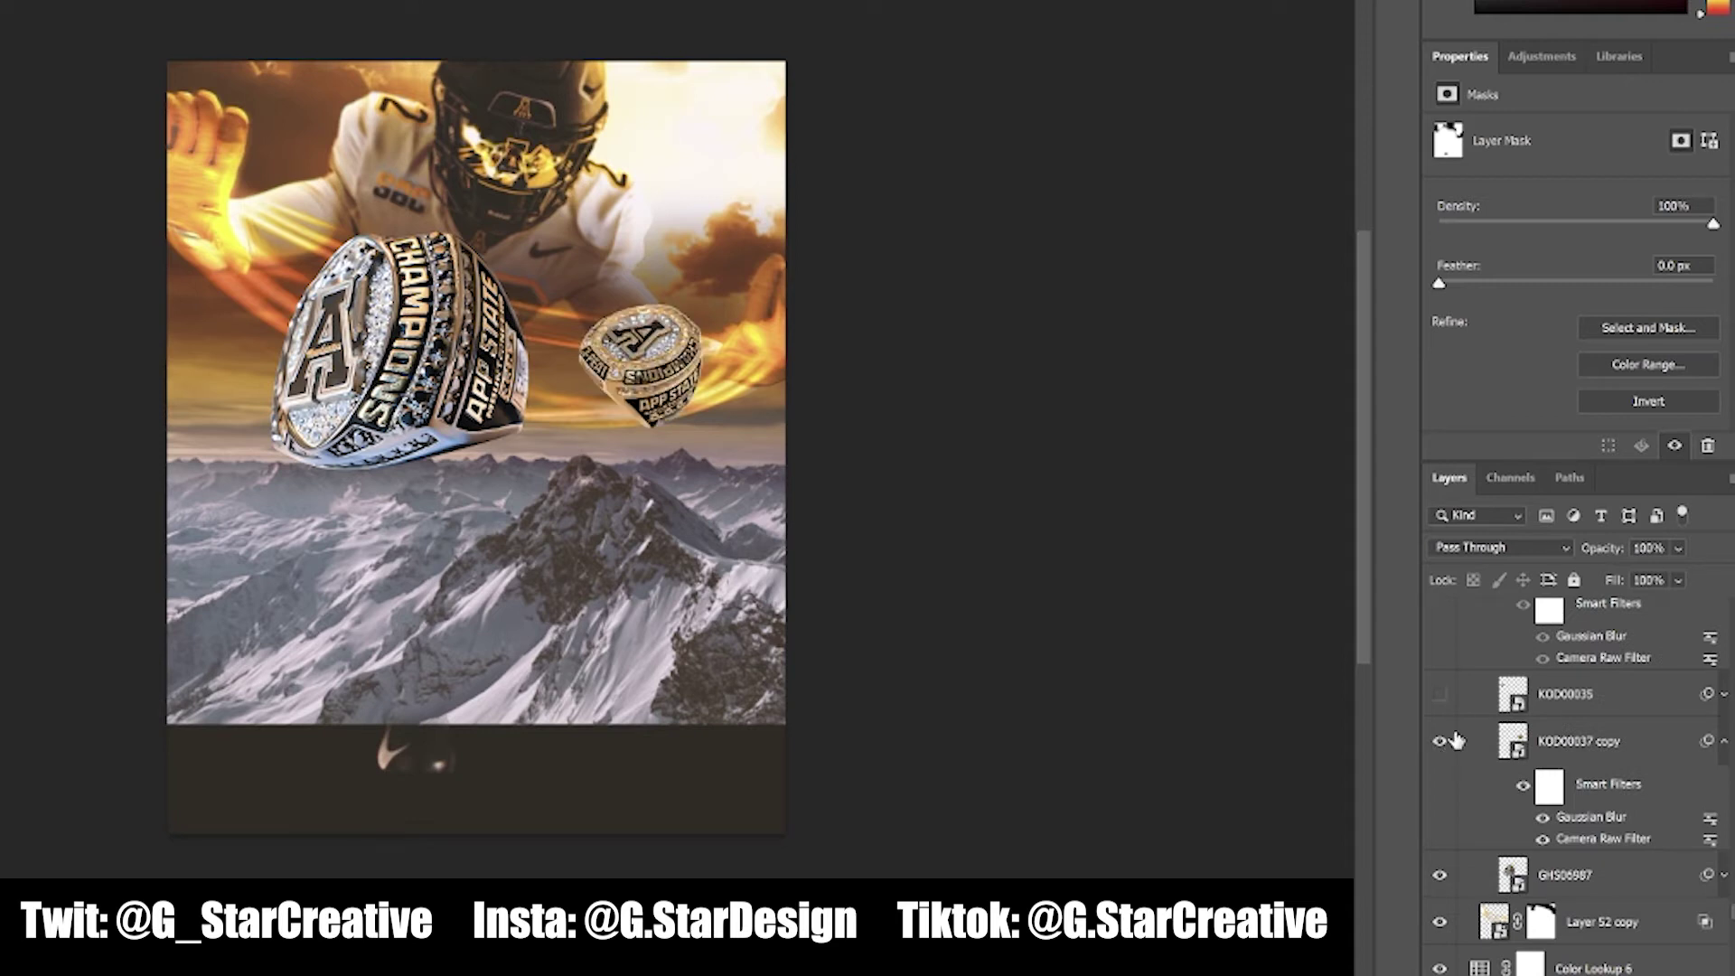
pyautogui.click(1441, 694)
pyautogui.scroll(1, 1443, 703)
pyautogui.click(1442, 624)
pyautogui.scroll(-4, 1473, 691)
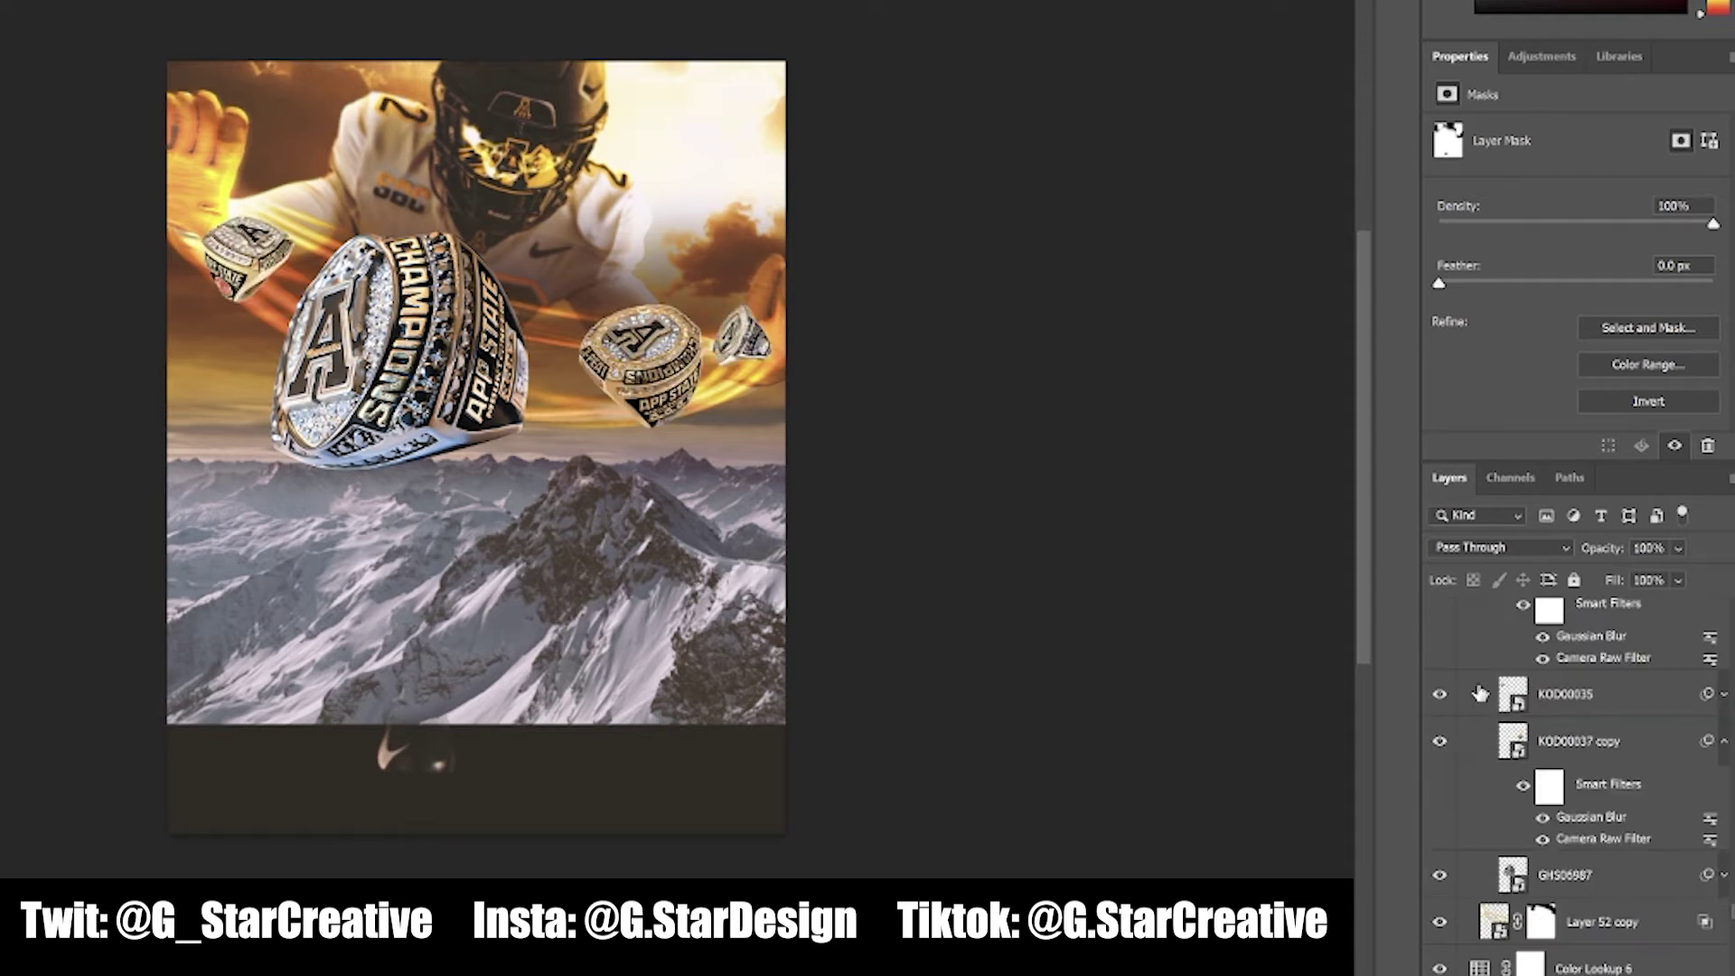
# Expand the smart filters of the large ring layer GHS06987 and compare the ring with and without its Camera Raw Filter
pyautogui.click(1724, 704)
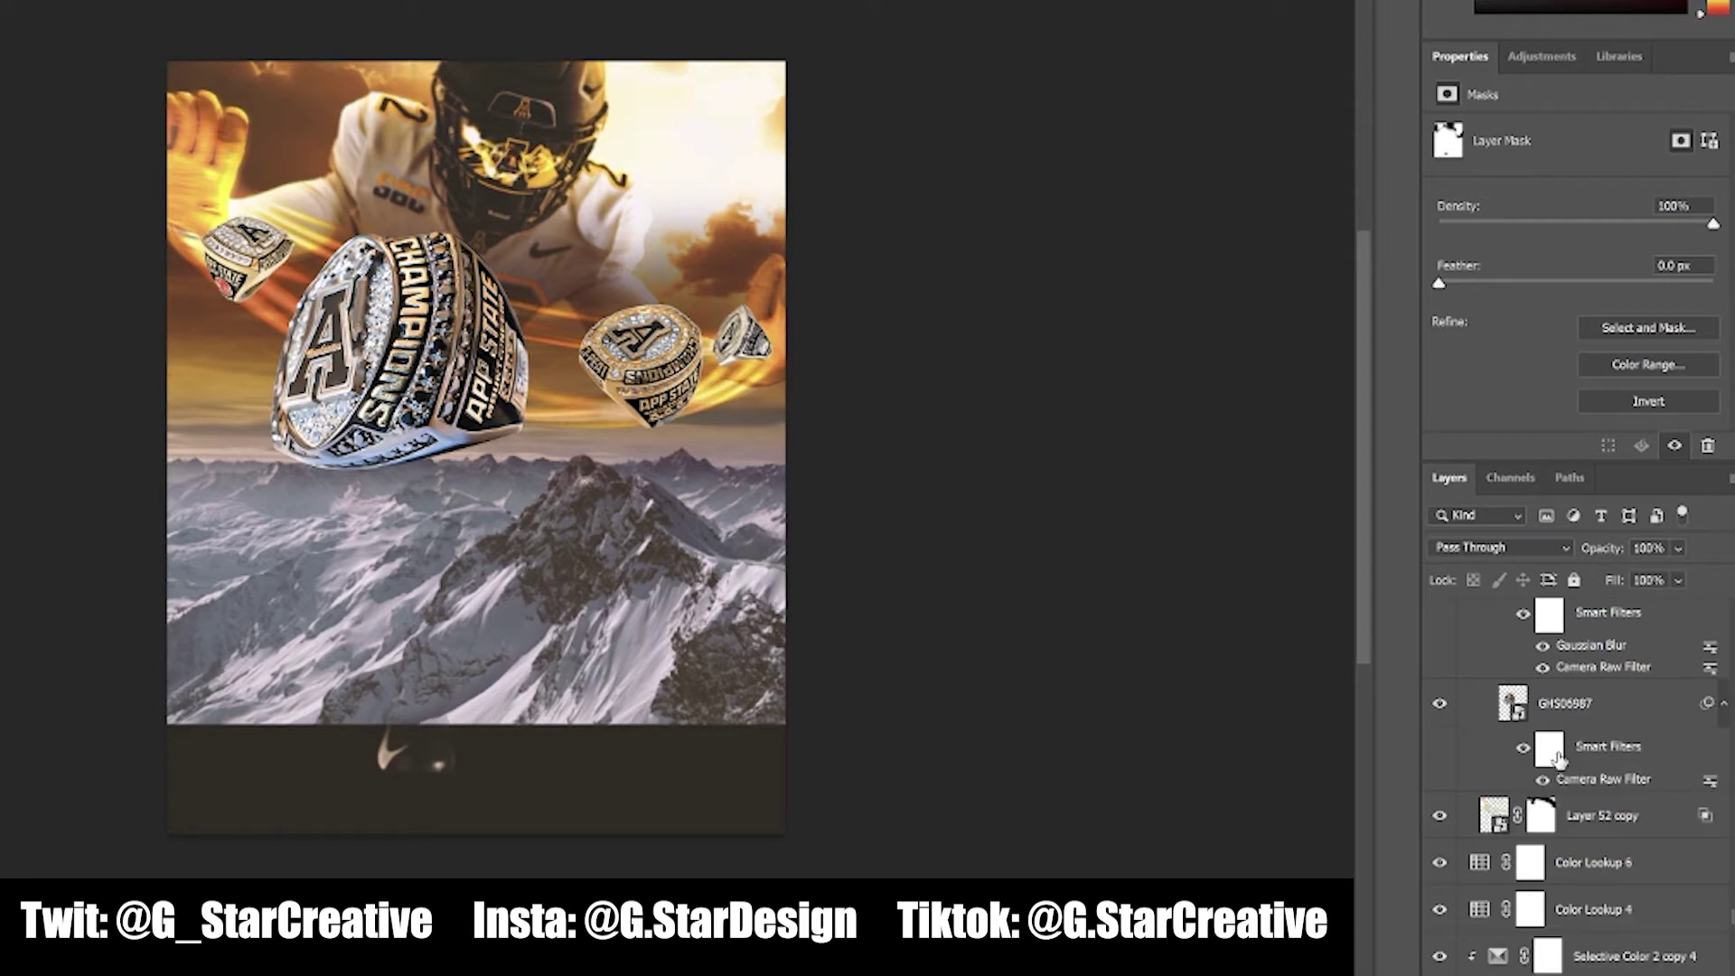
pyautogui.click(1525, 750)
pyautogui.click(1527, 751)
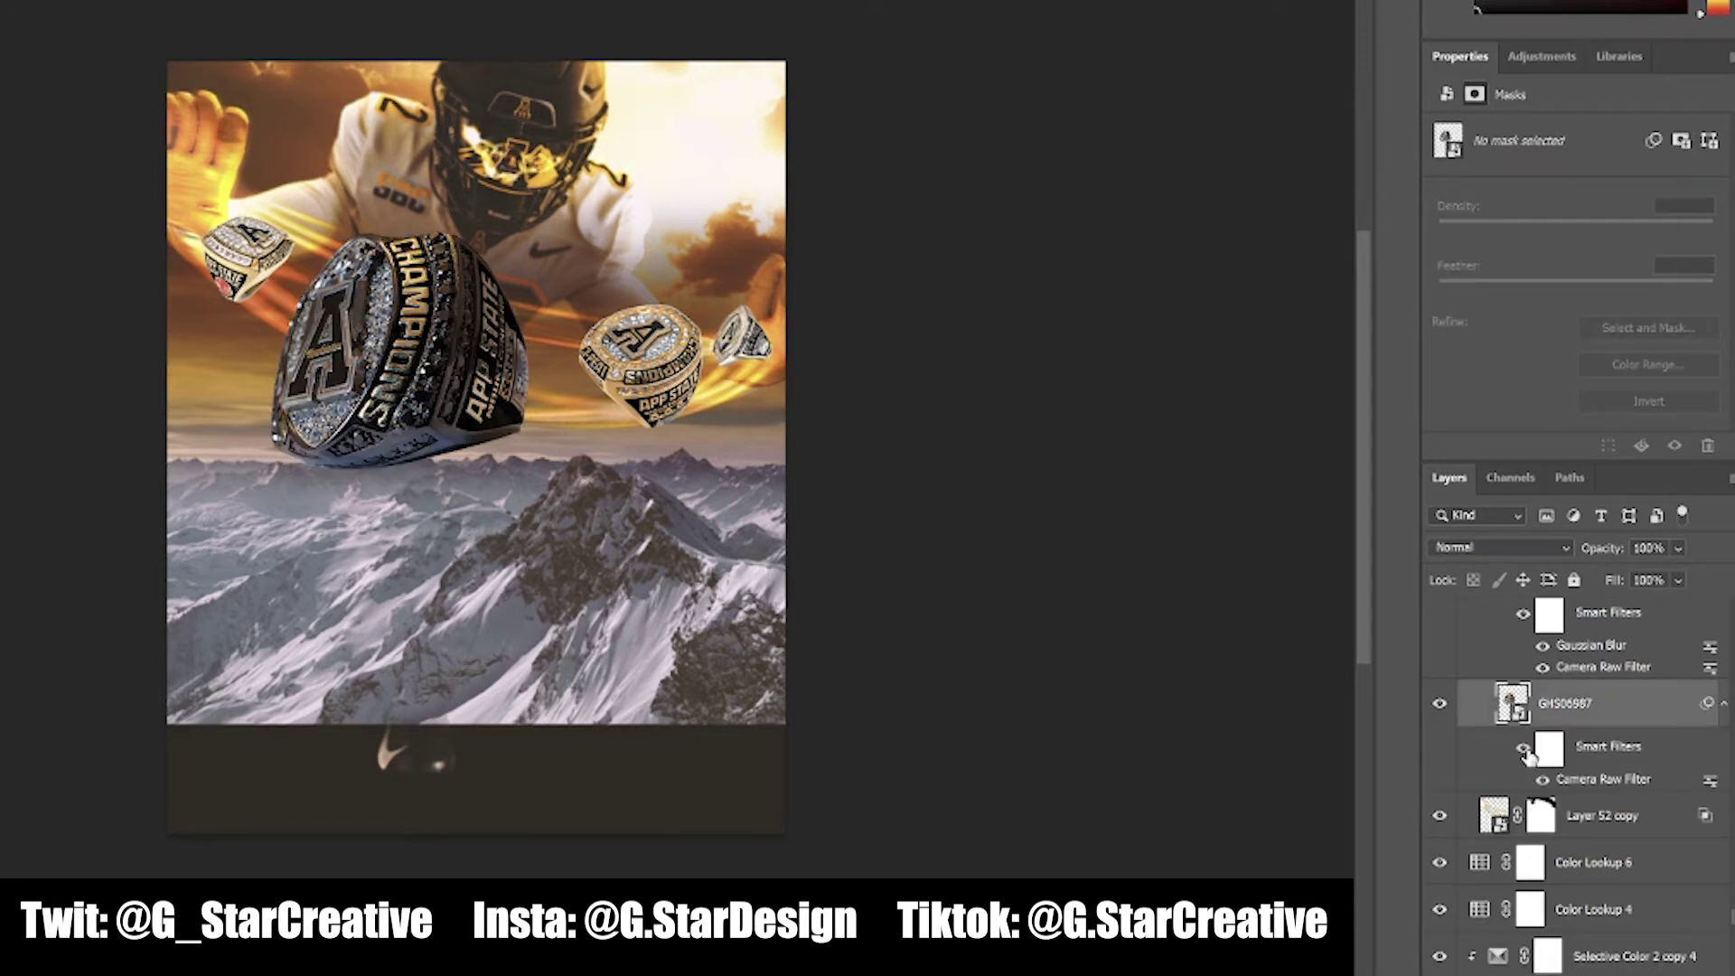
# Compare the small ring on KOD00037 copy with and without its smart filters, then collapse that layer's filter list
pyautogui.scroll(2, 1581, 675)
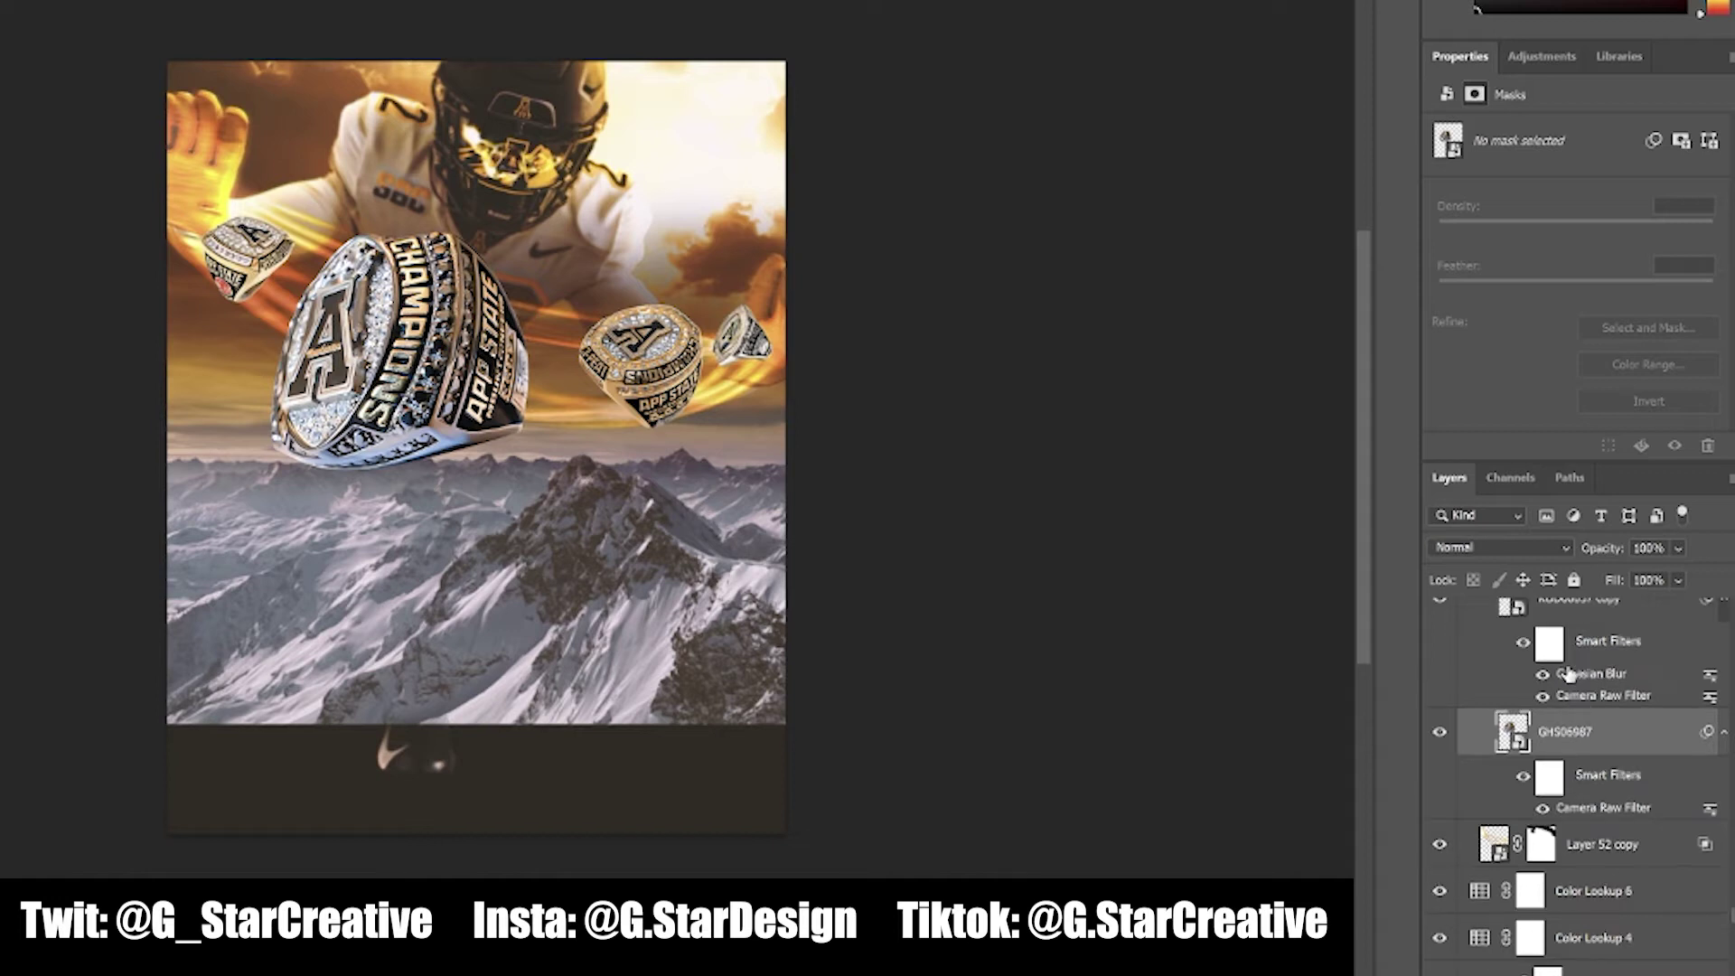
pyautogui.click(1524, 702)
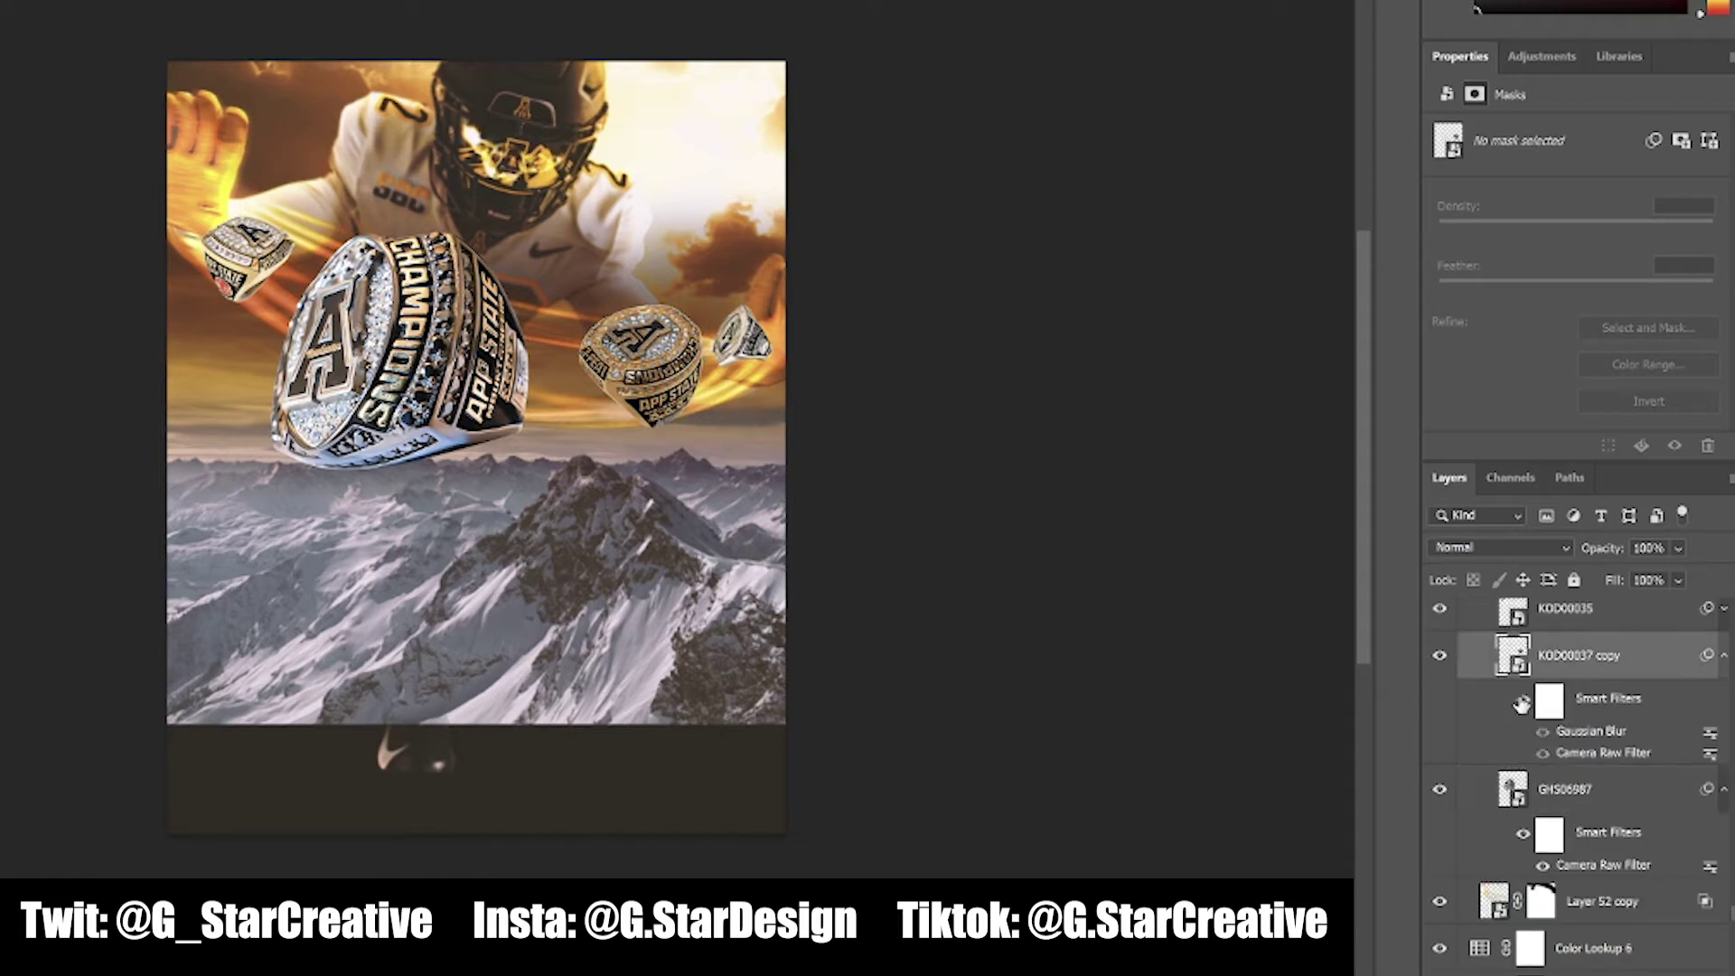
pyautogui.scroll(3, 1527, 710)
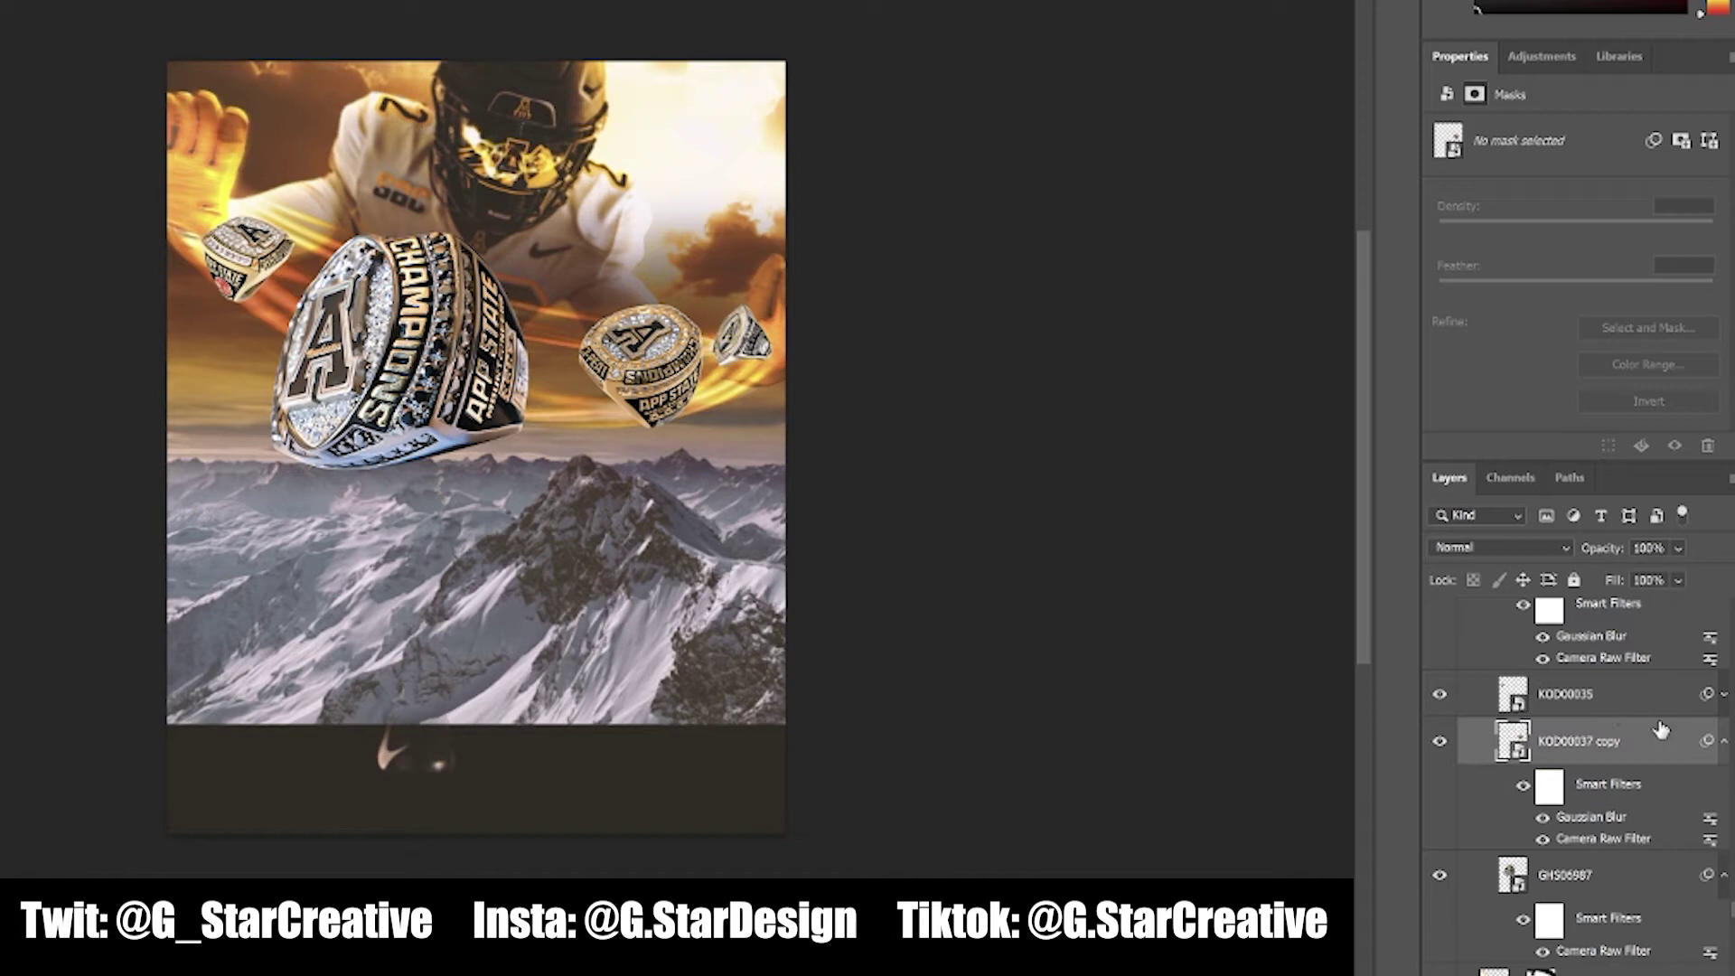
pyautogui.click(1724, 741)
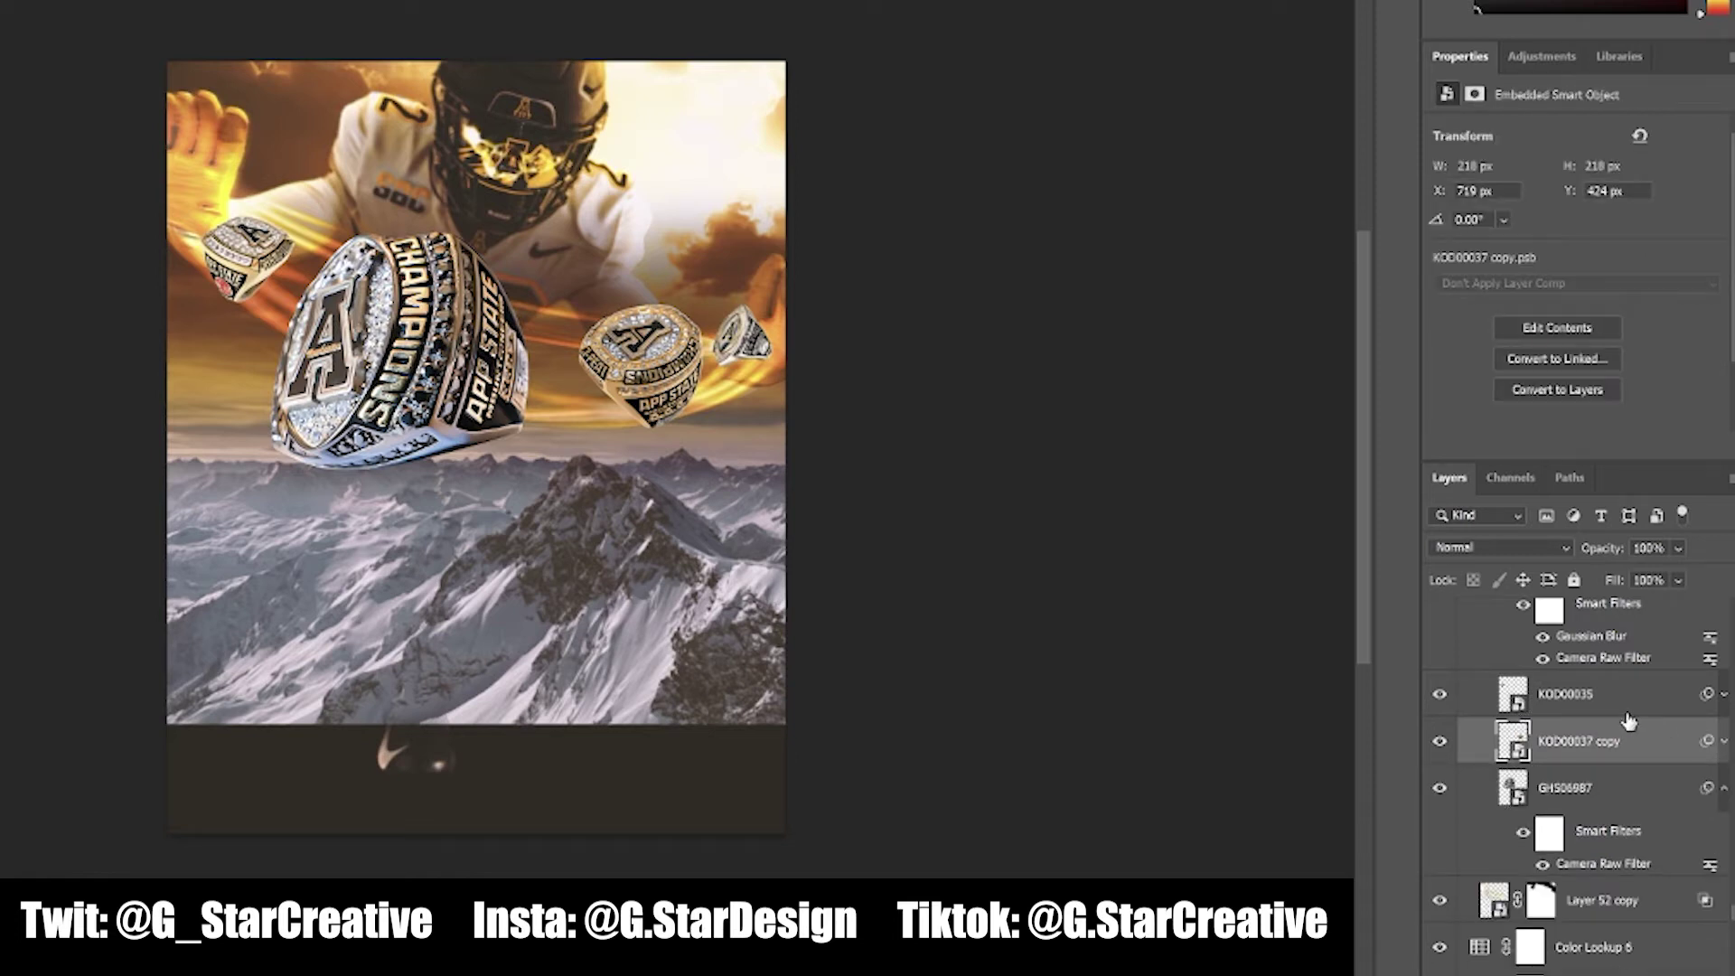
# Show Hue/Saturation 18 and Hue/Saturation 14 above the ring group, comparing the rings with and without Hue/Saturation 14
pyautogui.scroll(1, 1629, 720)
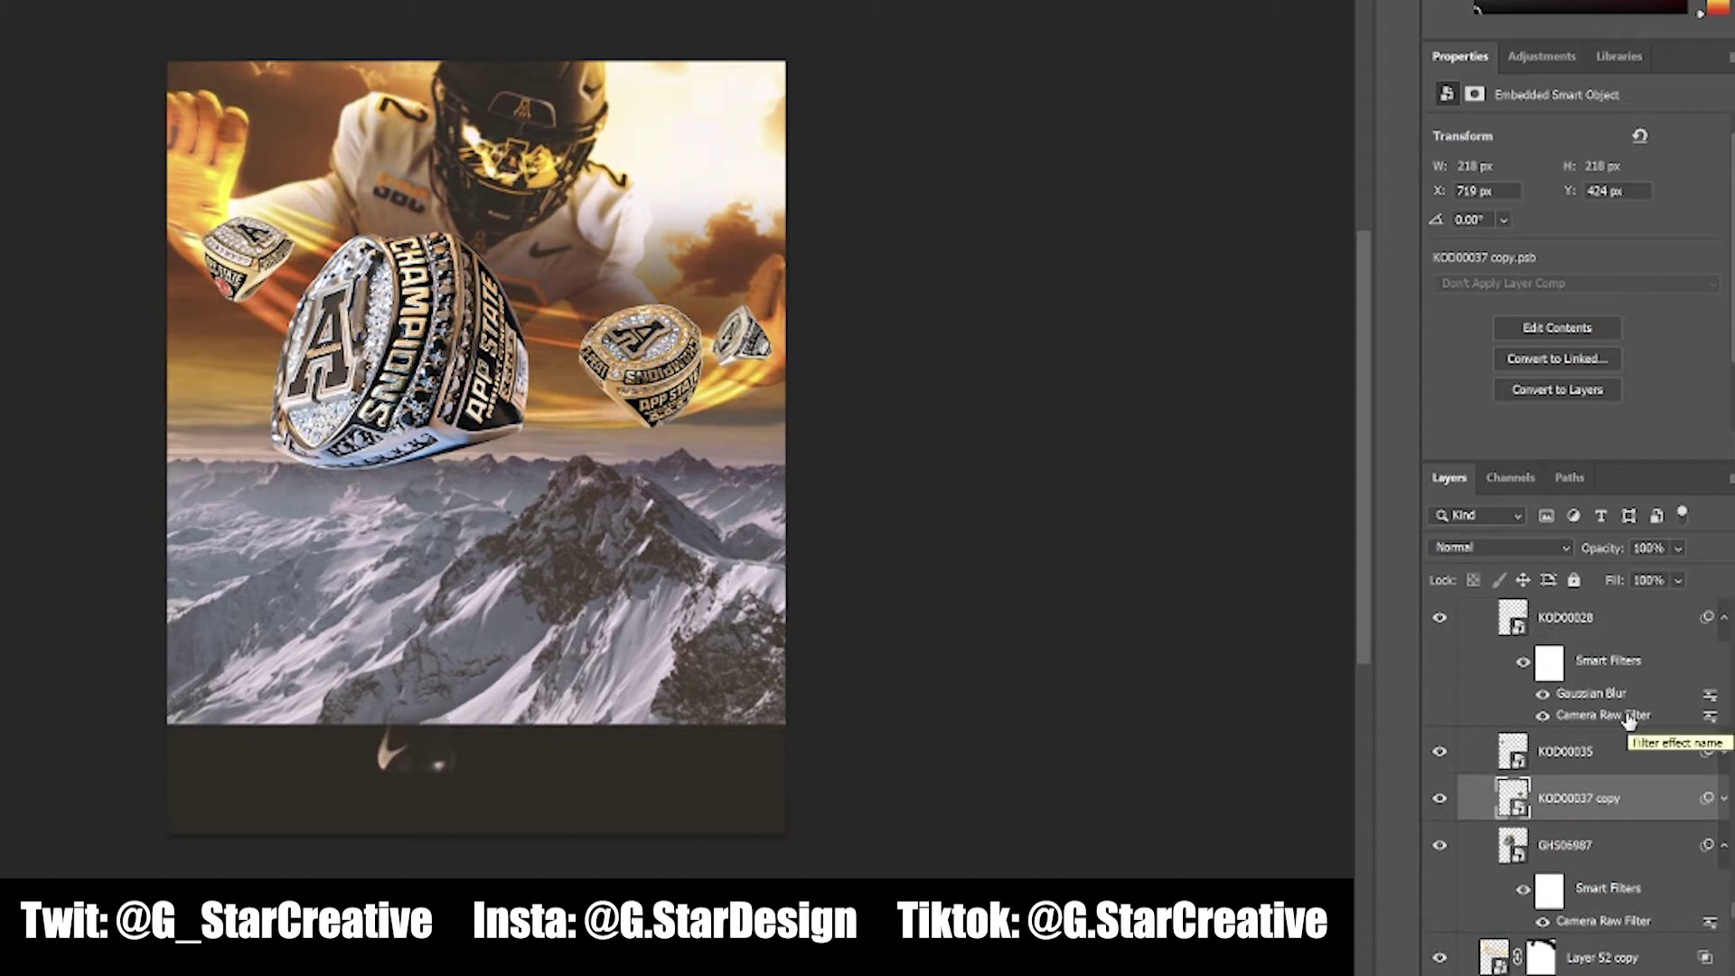
pyautogui.scroll(4, 1629, 720)
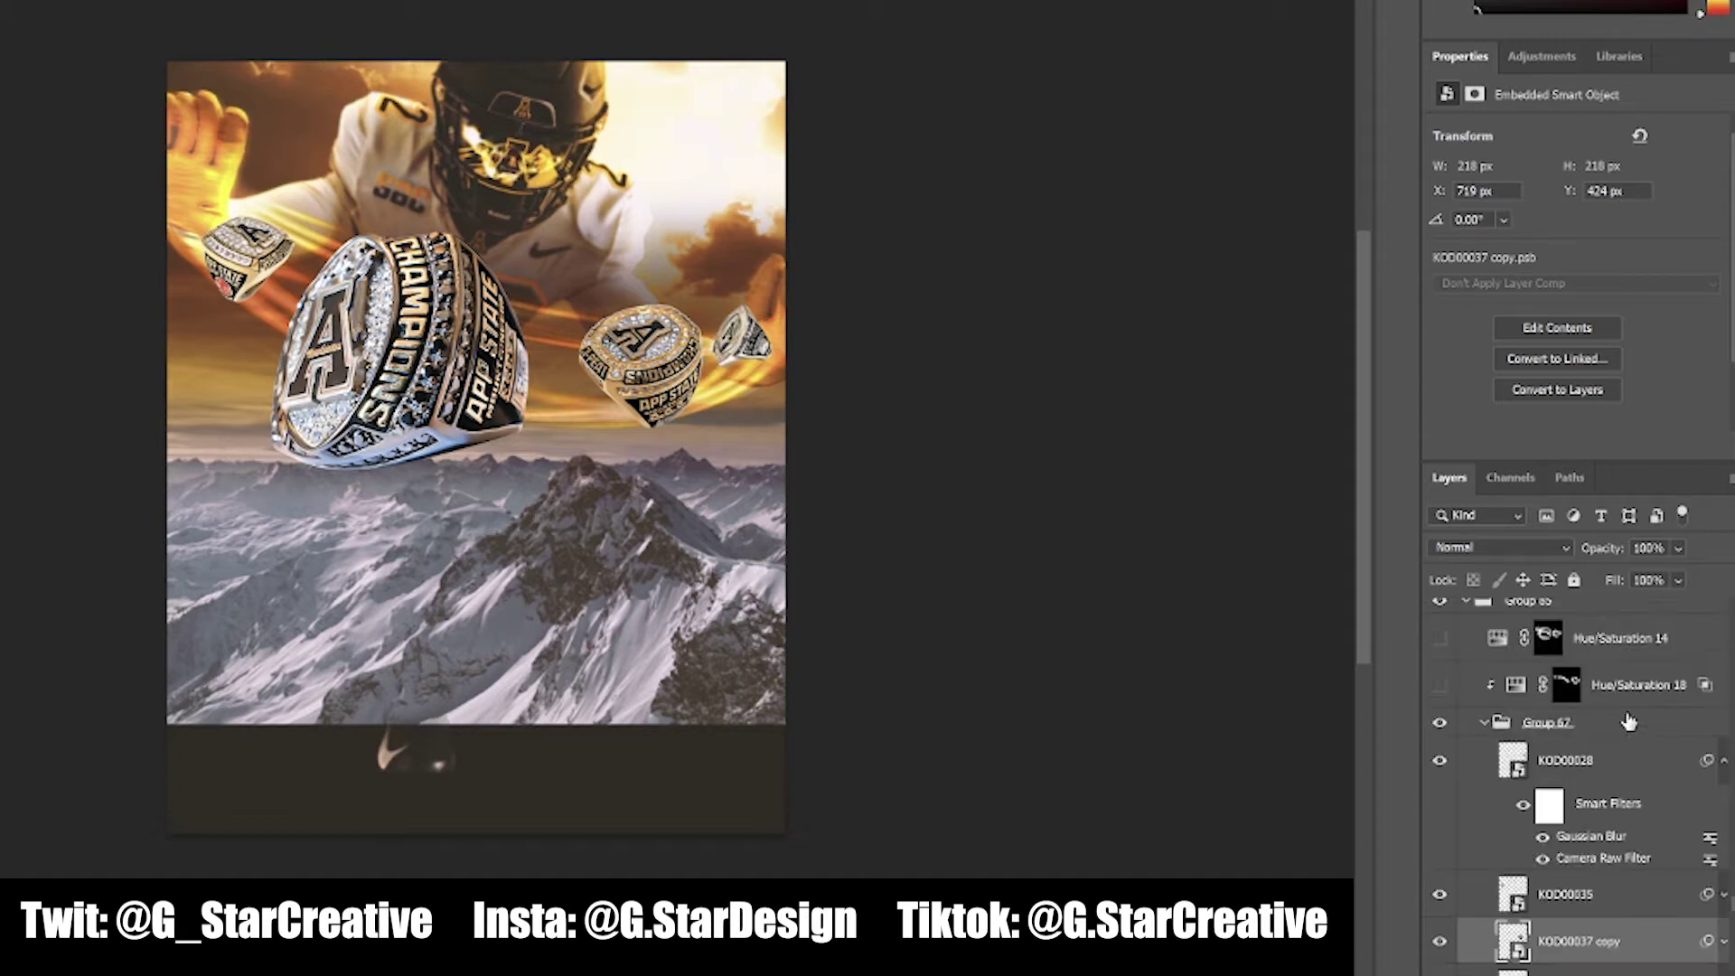
pyautogui.click(1440, 743)
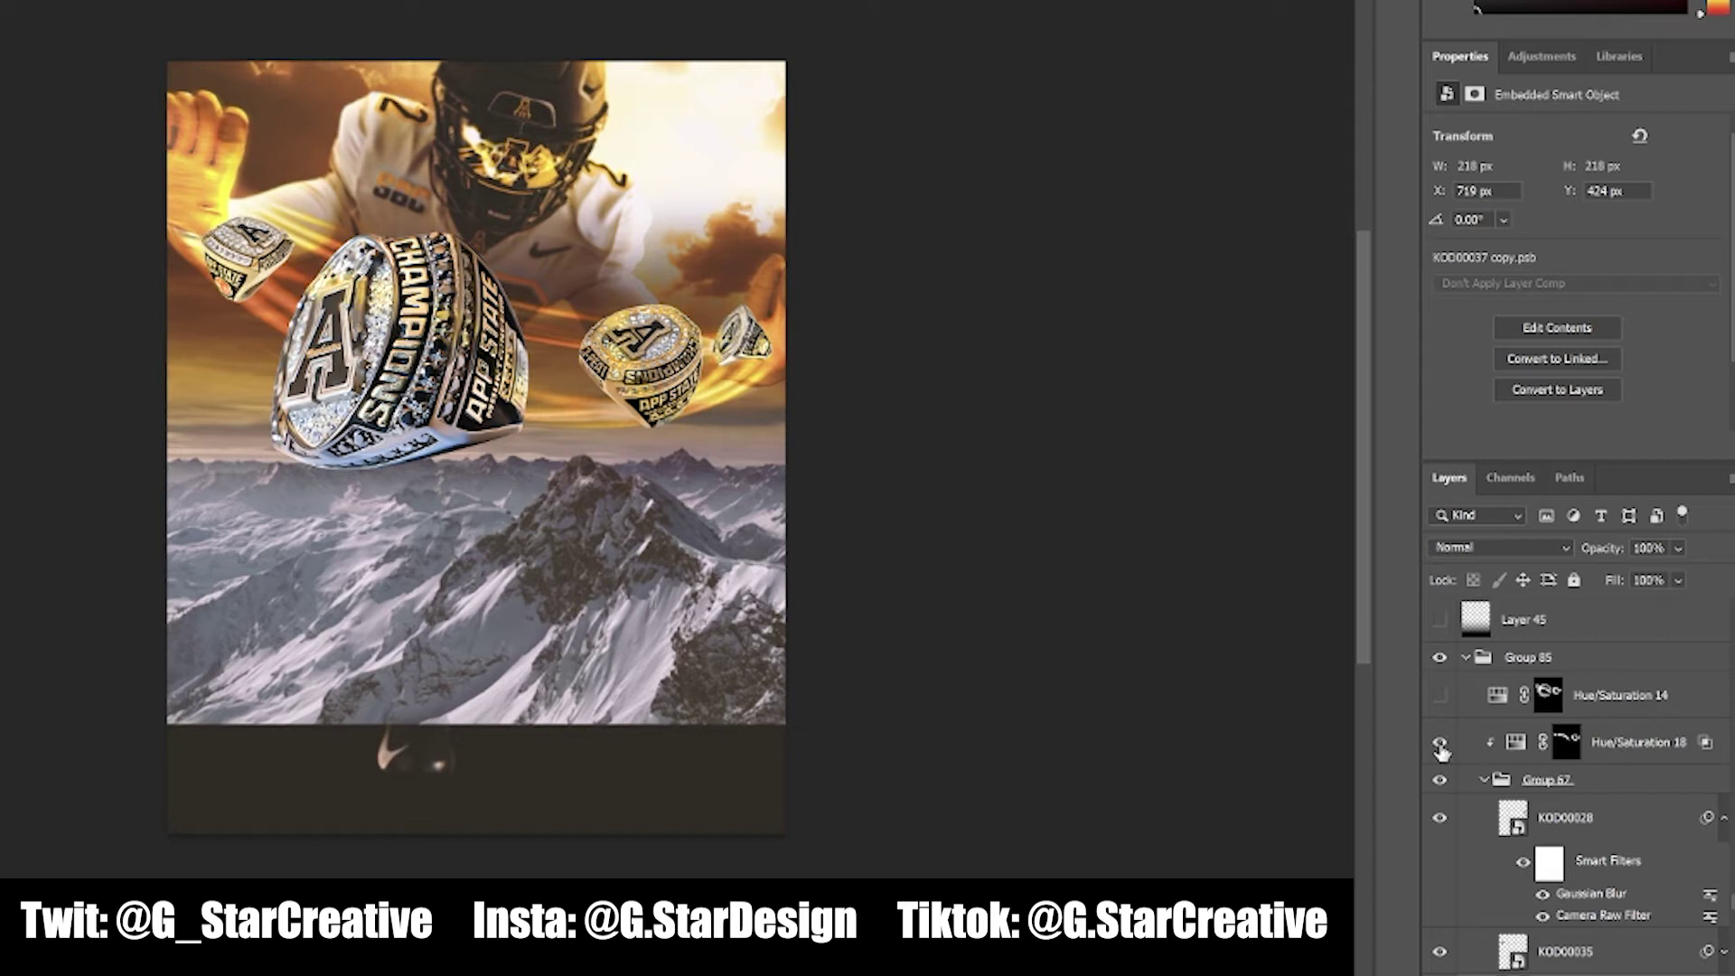
pyautogui.click(1442, 698)
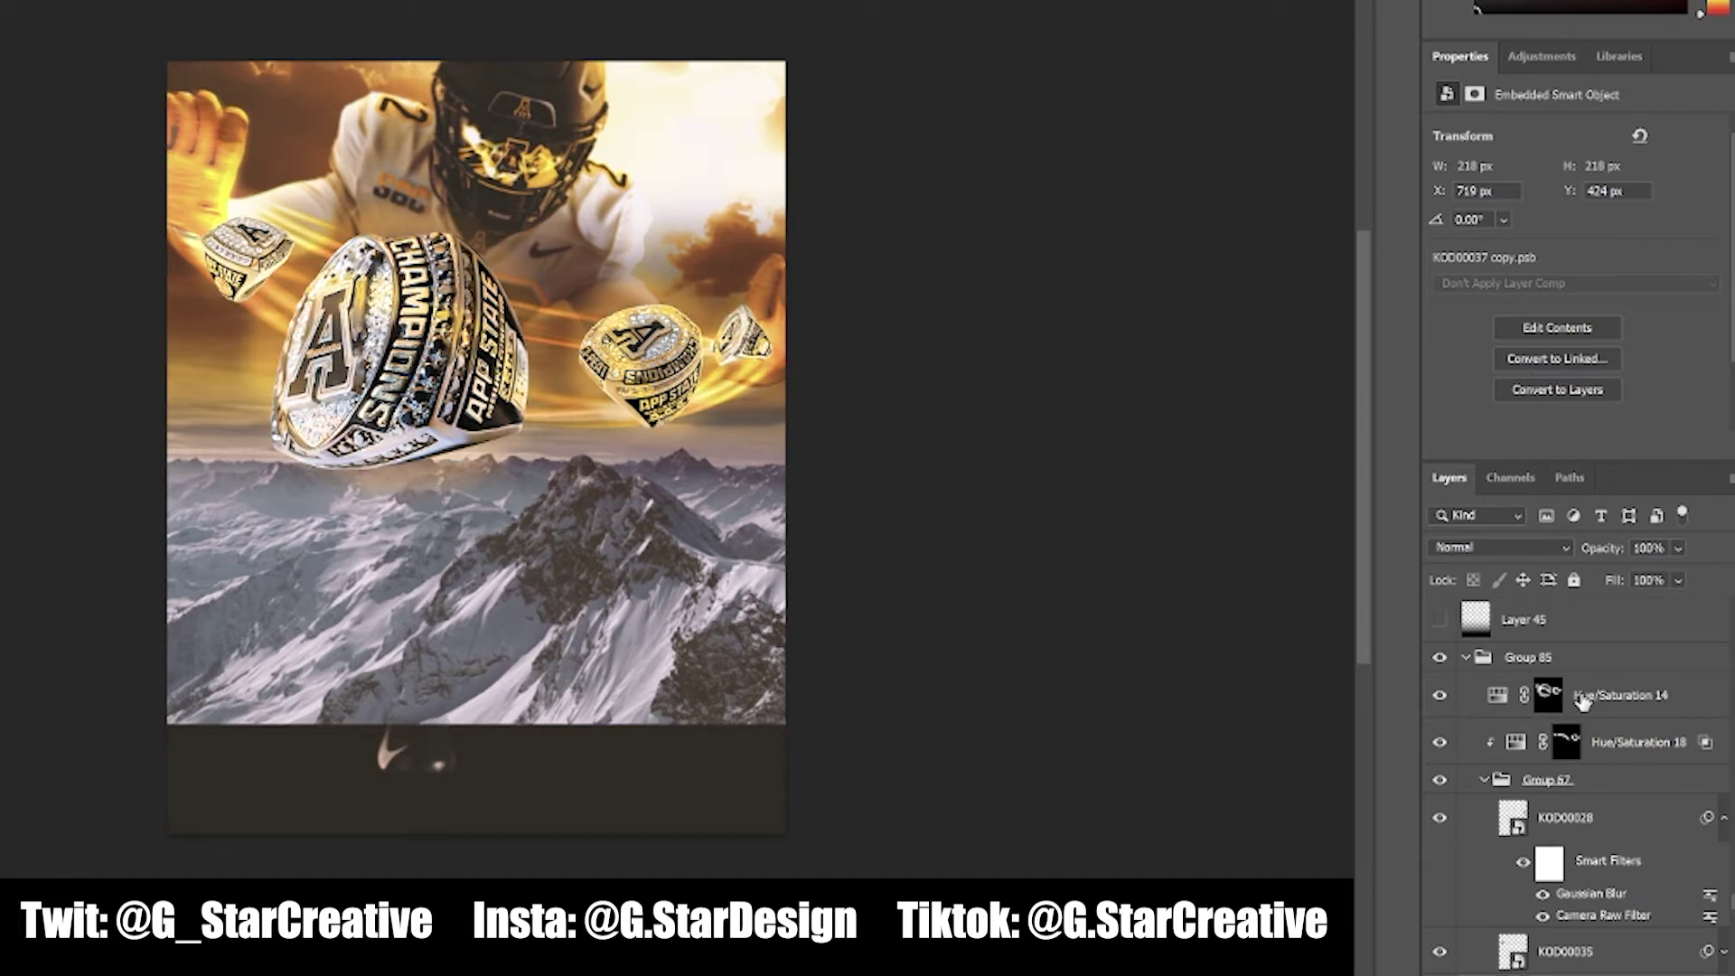
pyautogui.click(1439, 698)
pyautogui.click(1438, 702)
# Show the dark gradient on Layer 45 and the spark-959254_1920 layer with its Hue/Saturation 21 adjustment in Group 91
pyautogui.scroll(5, 1437, 709)
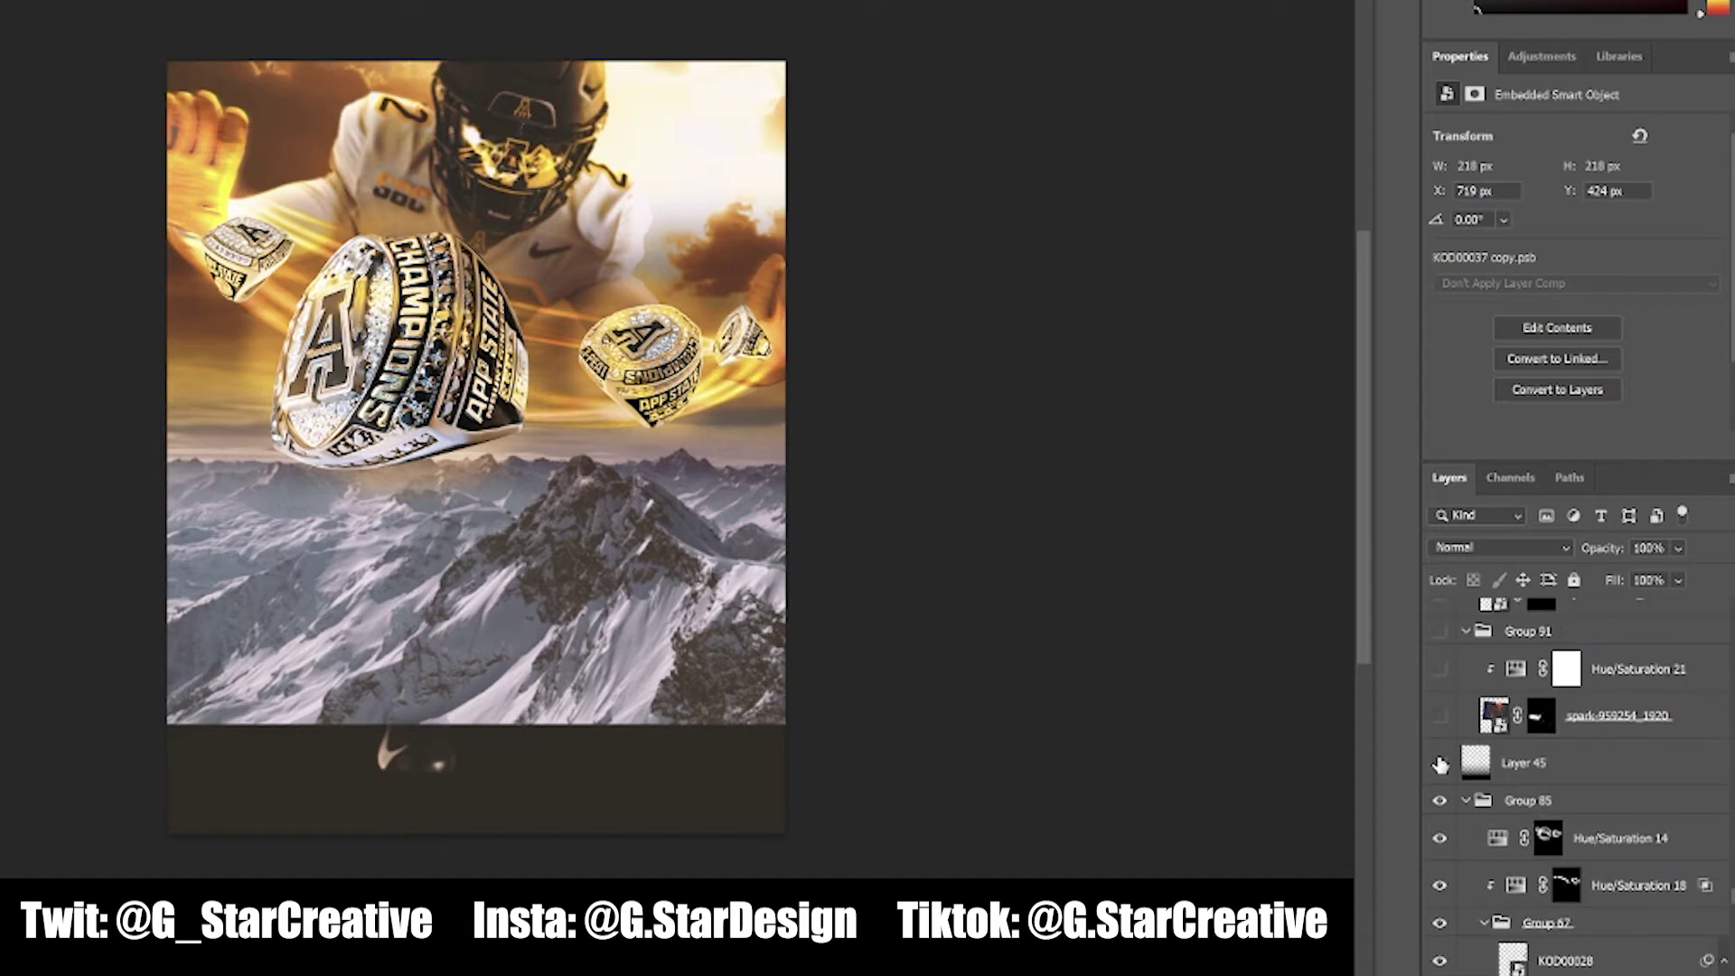
pyautogui.click(1441, 765)
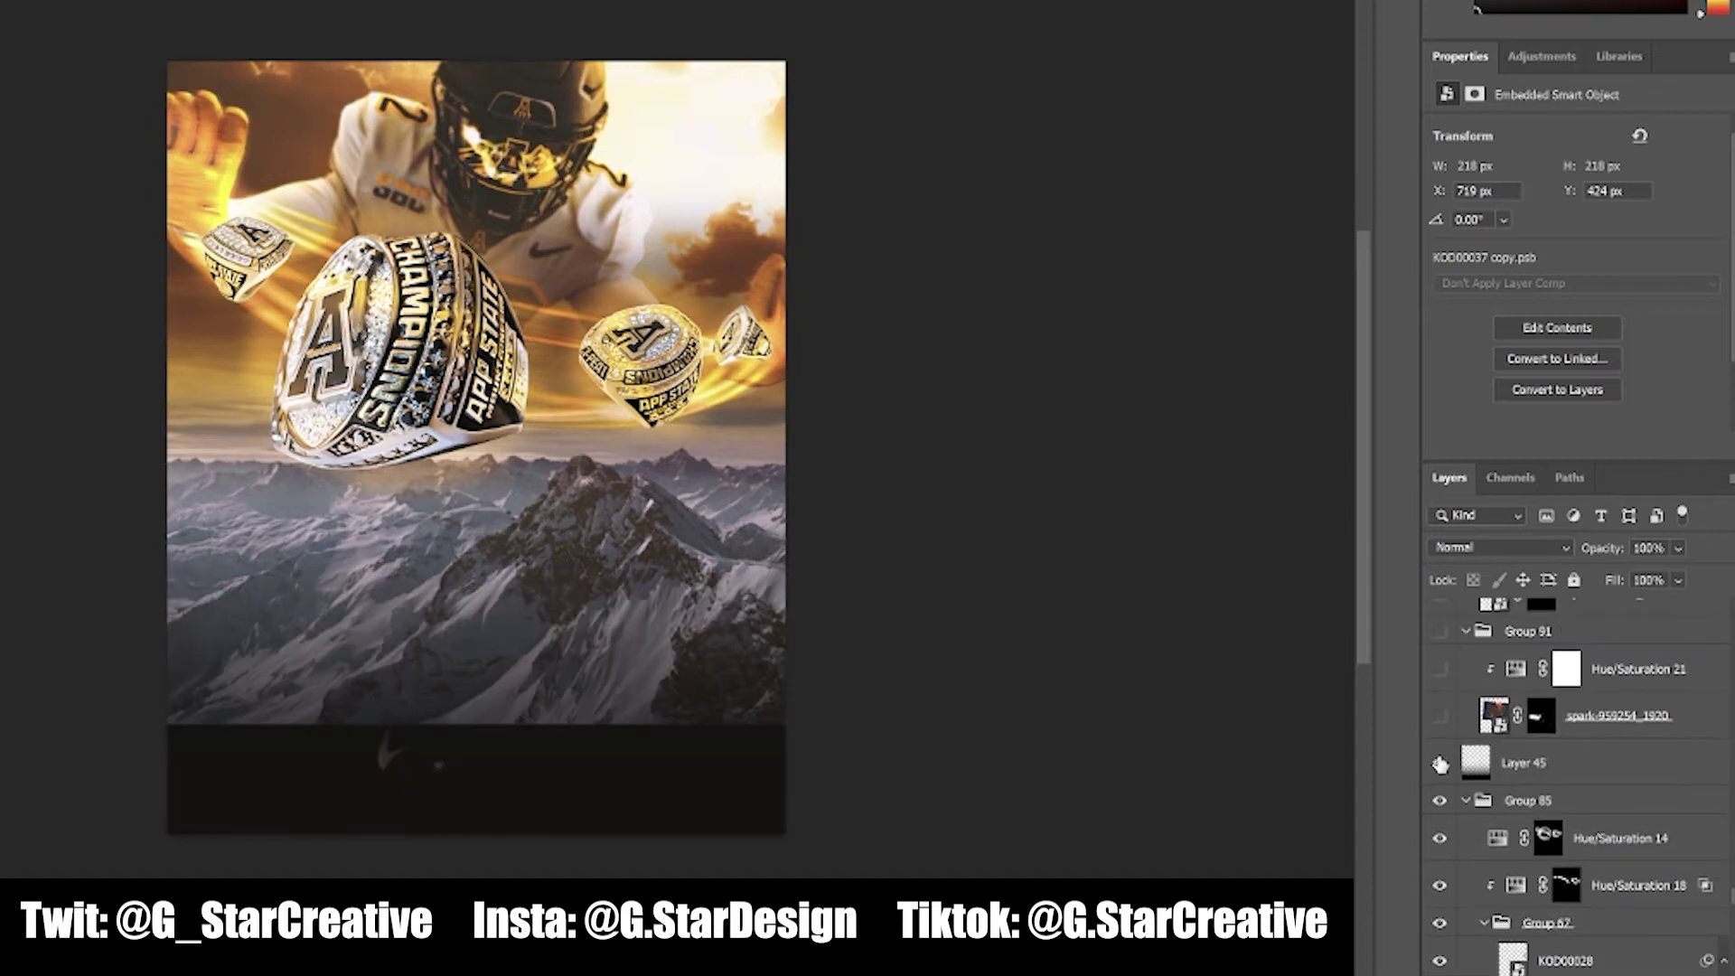
pyautogui.click(1439, 717)
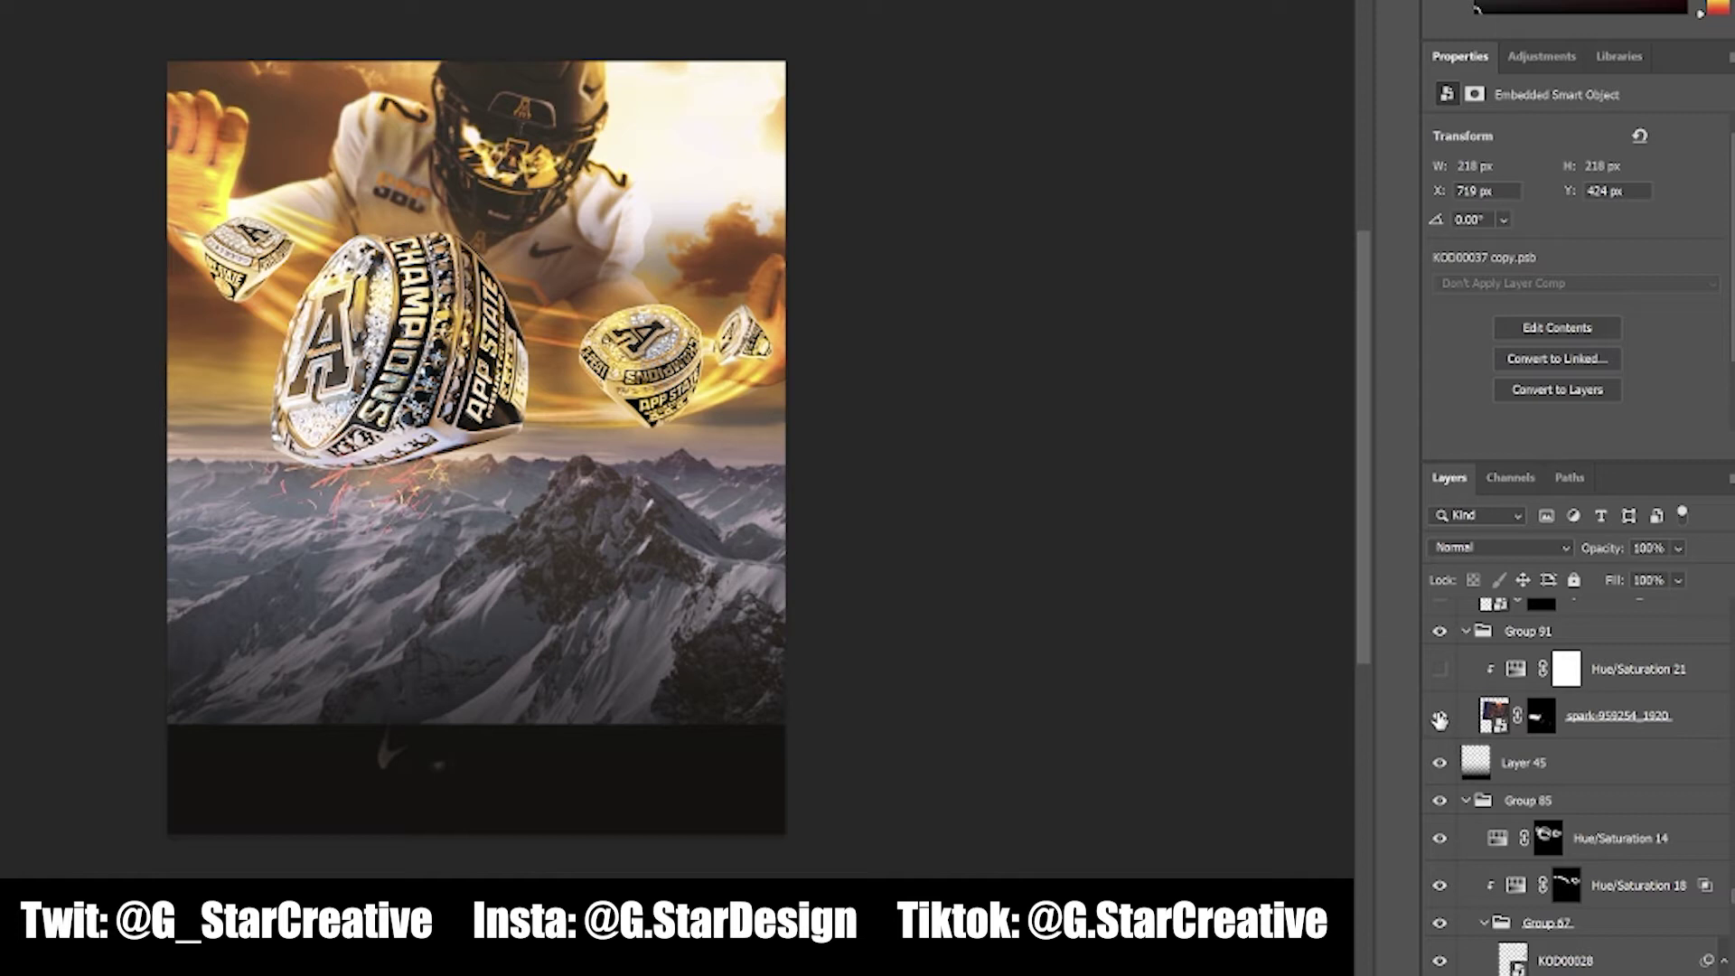
pyautogui.click(1440, 671)
pyautogui.click(1577, 717)
# Show the second spark layer and its clipped Hue/Saturation 21 adjustment in Group 91 copy
pyautogui.scroll(1, 1569, 712)
pyautogui.scroll(1, 1557, 705)
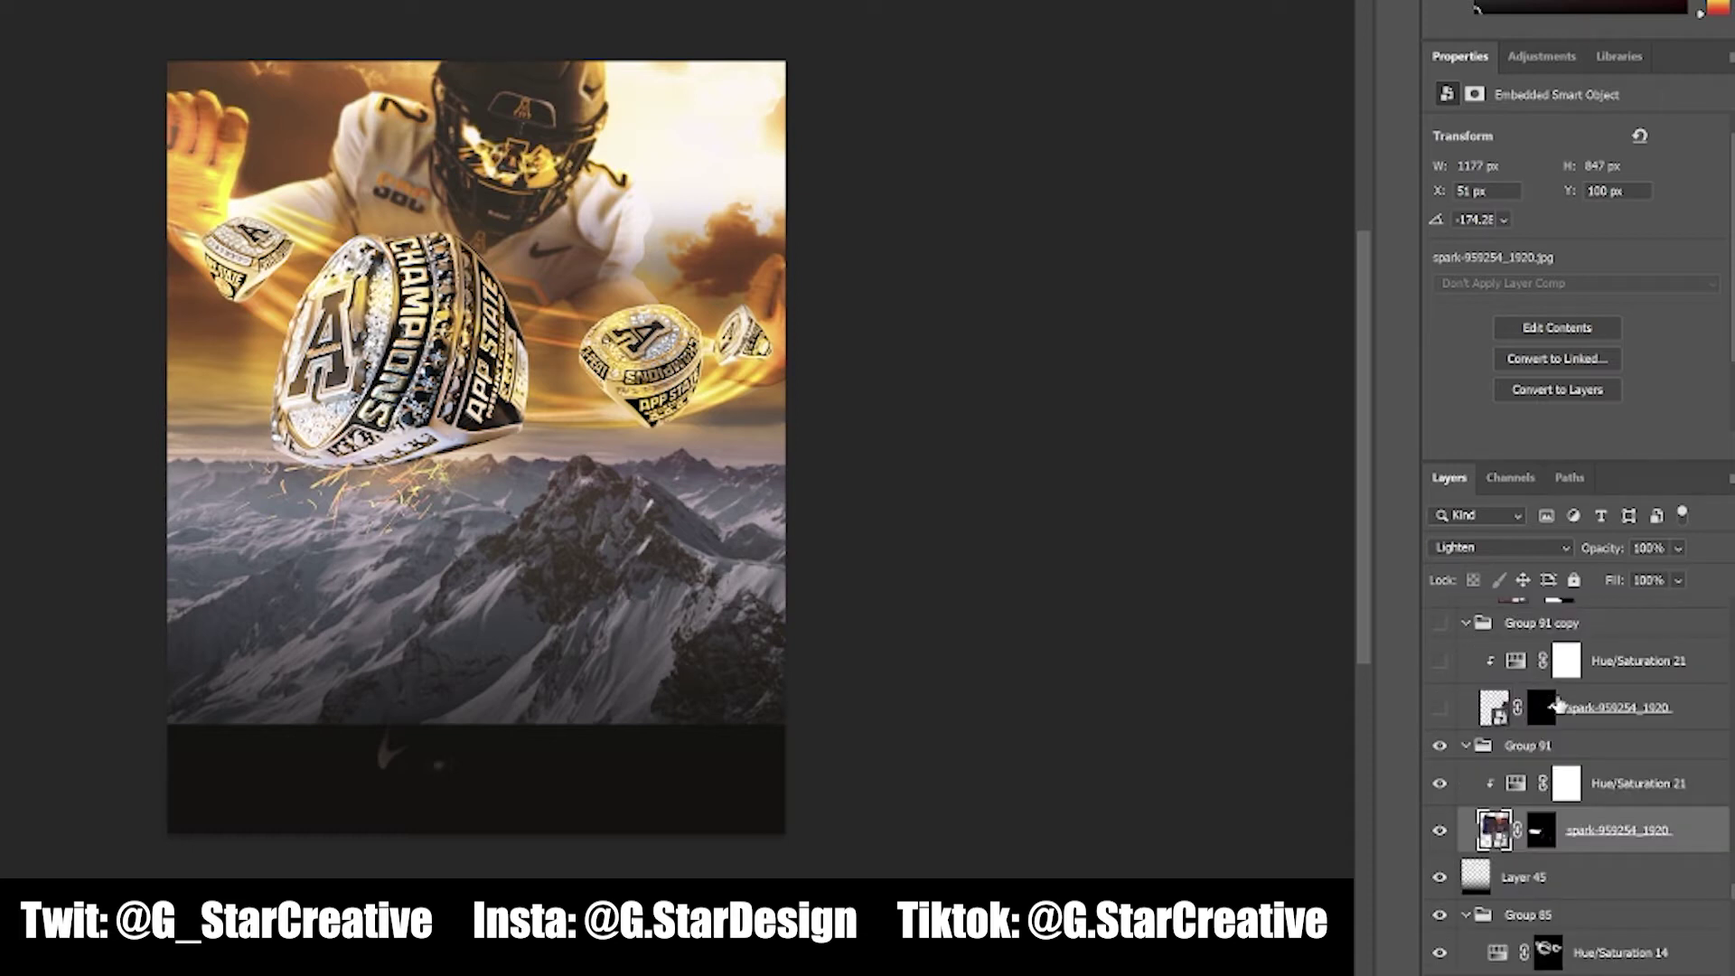
pyautogui.click(1443, 717)
pyautogui.click(1439, 665)
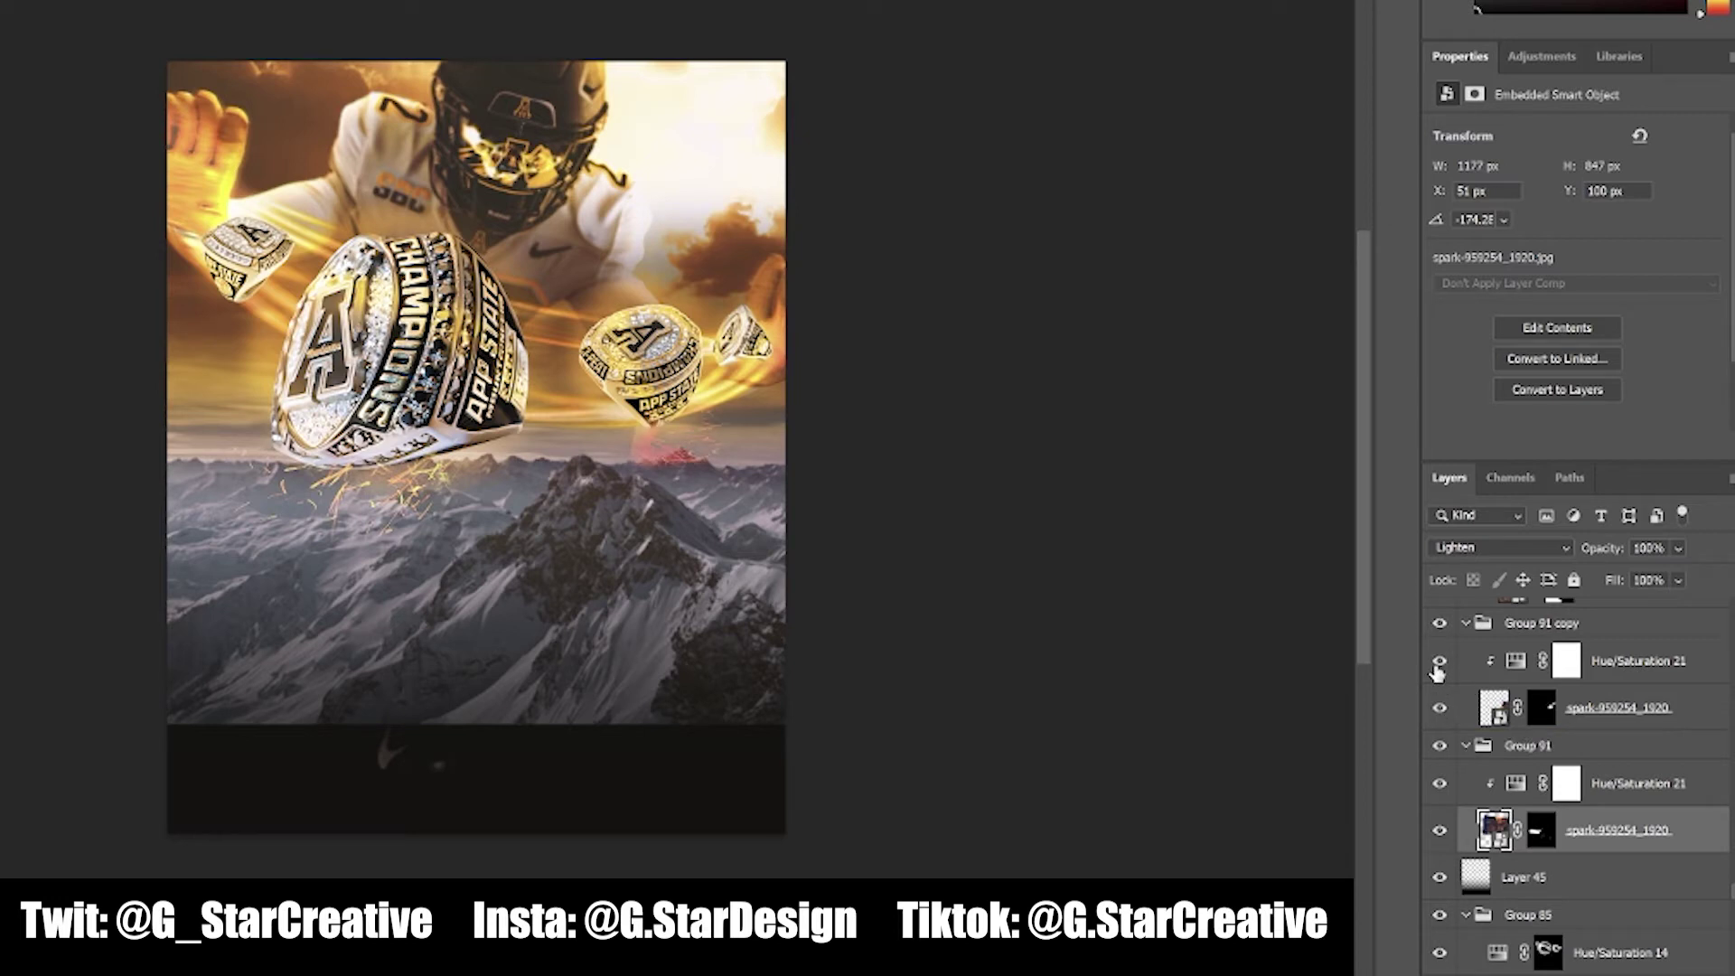
# Show the rocky-mou...778_1920 foreground rock with its clipped Exposure 2, Curves 7 and Curves 7 copy adjustments
pyautogui.scroll(3, 1442, 687)
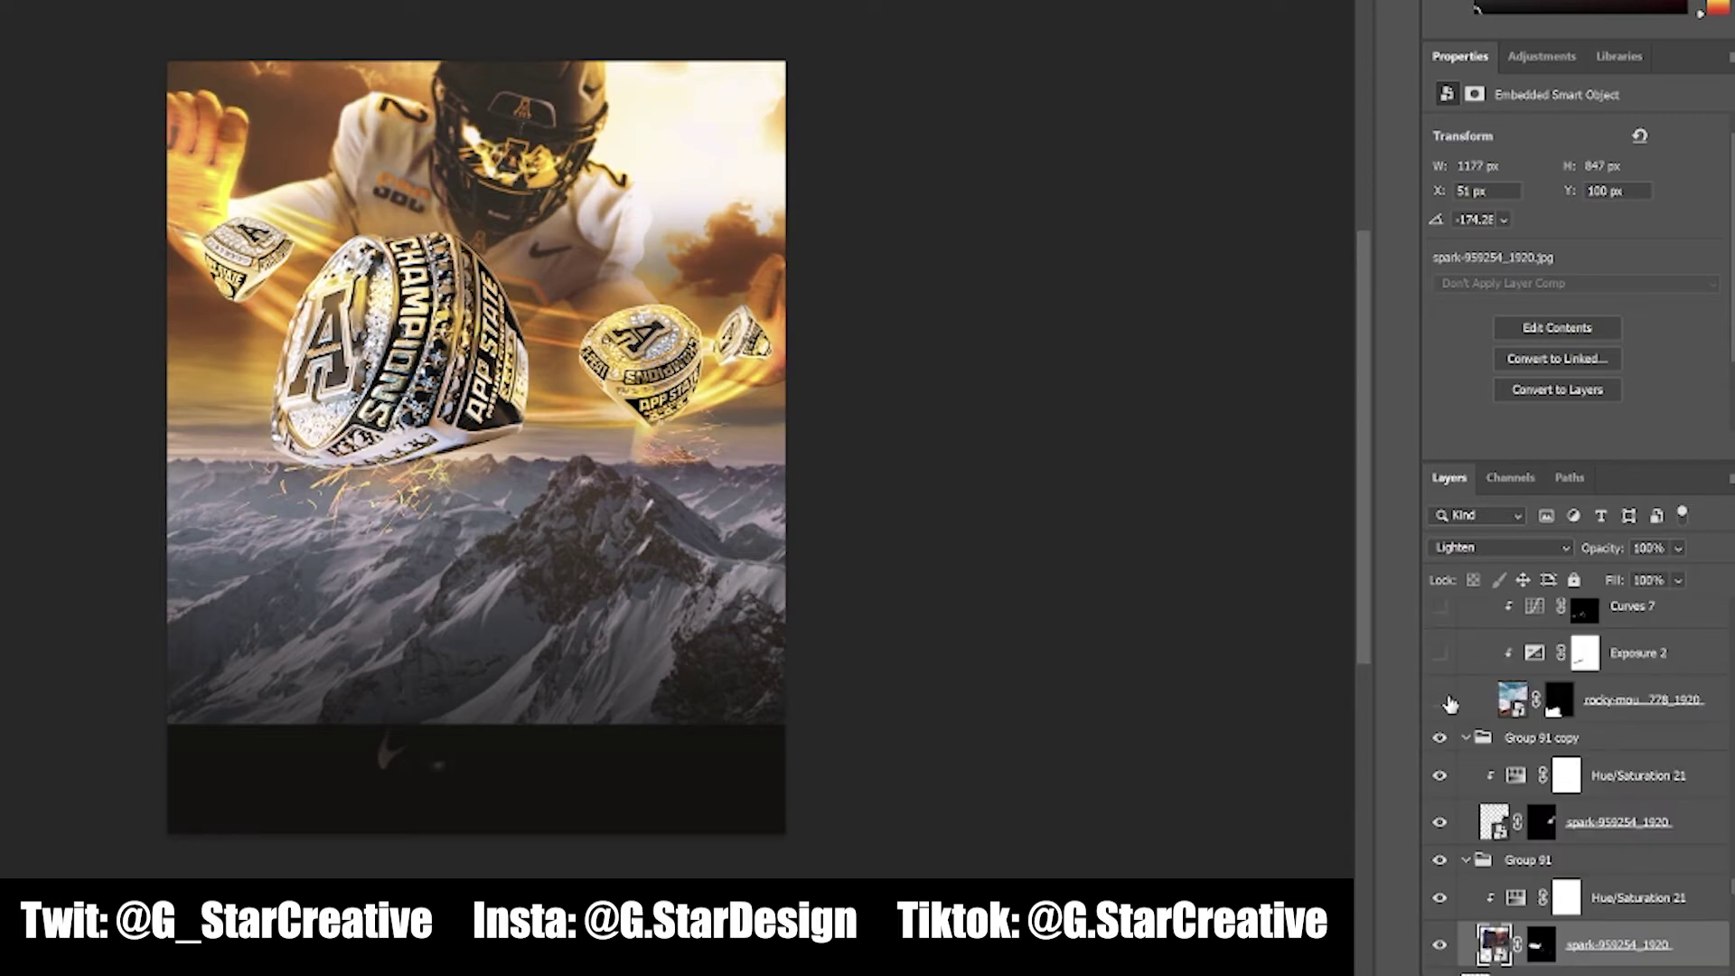
pyautogui.click(1442, 702)
pyautogui.scroll(4, 1464, 813)
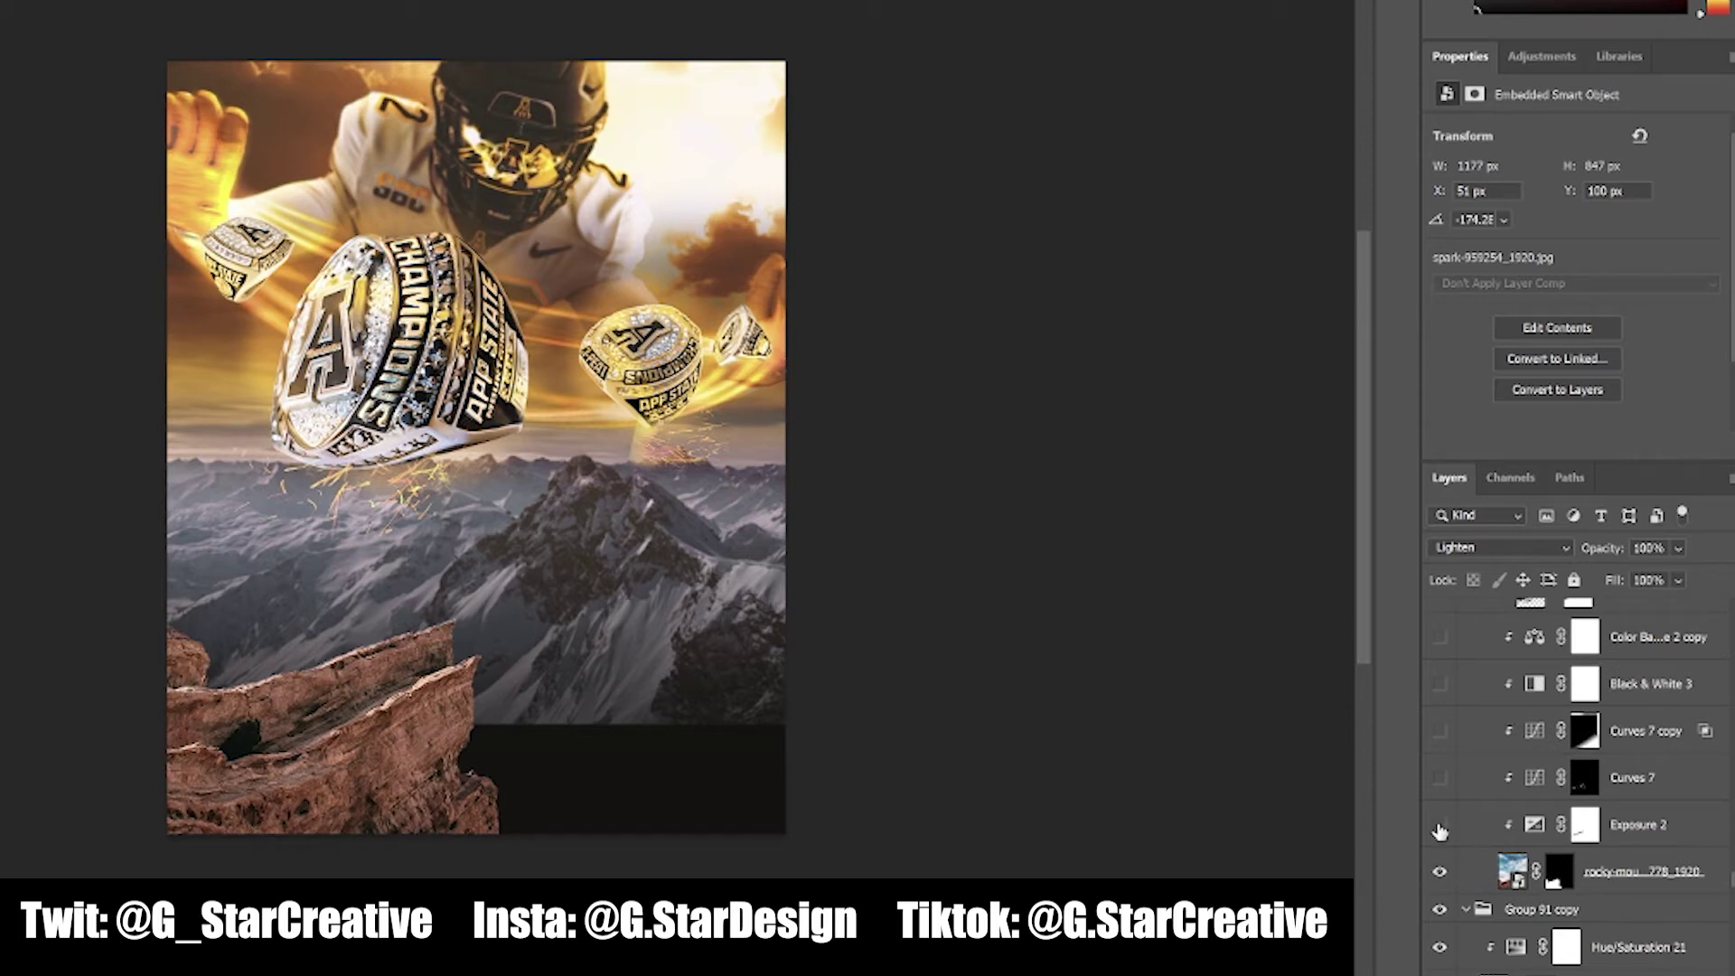
pyautogui.click(1439, 827)
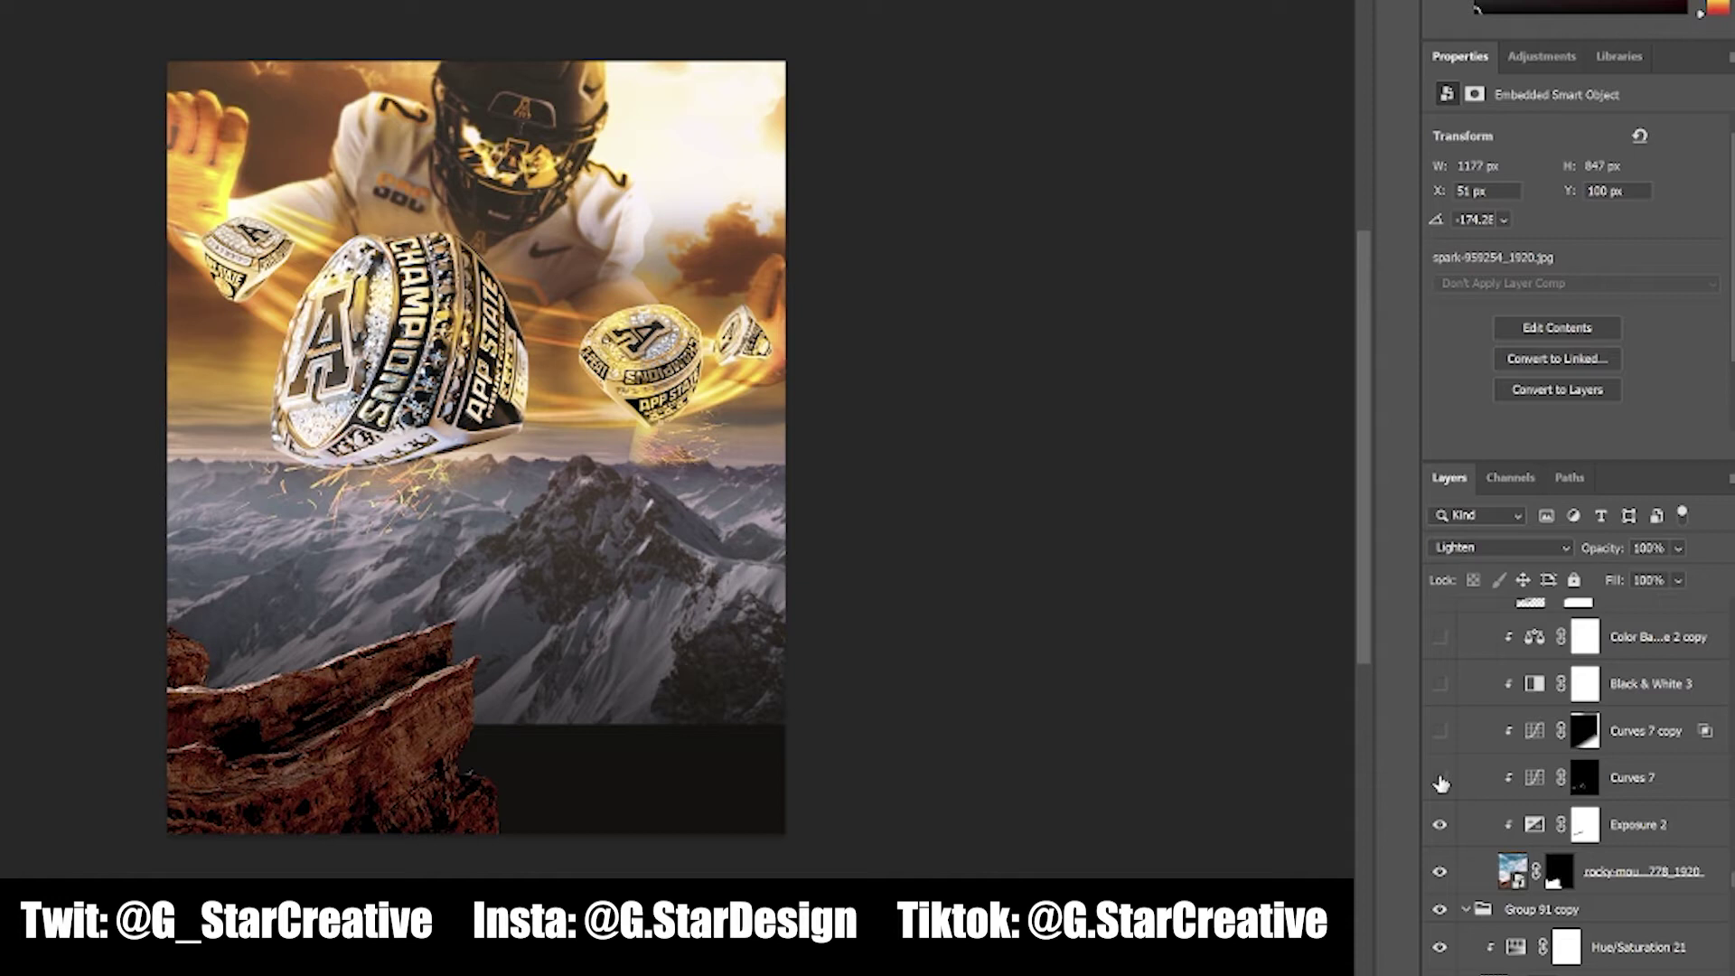
pyautogui.click(1440, 779)
pyautogui.click(1440, 731)
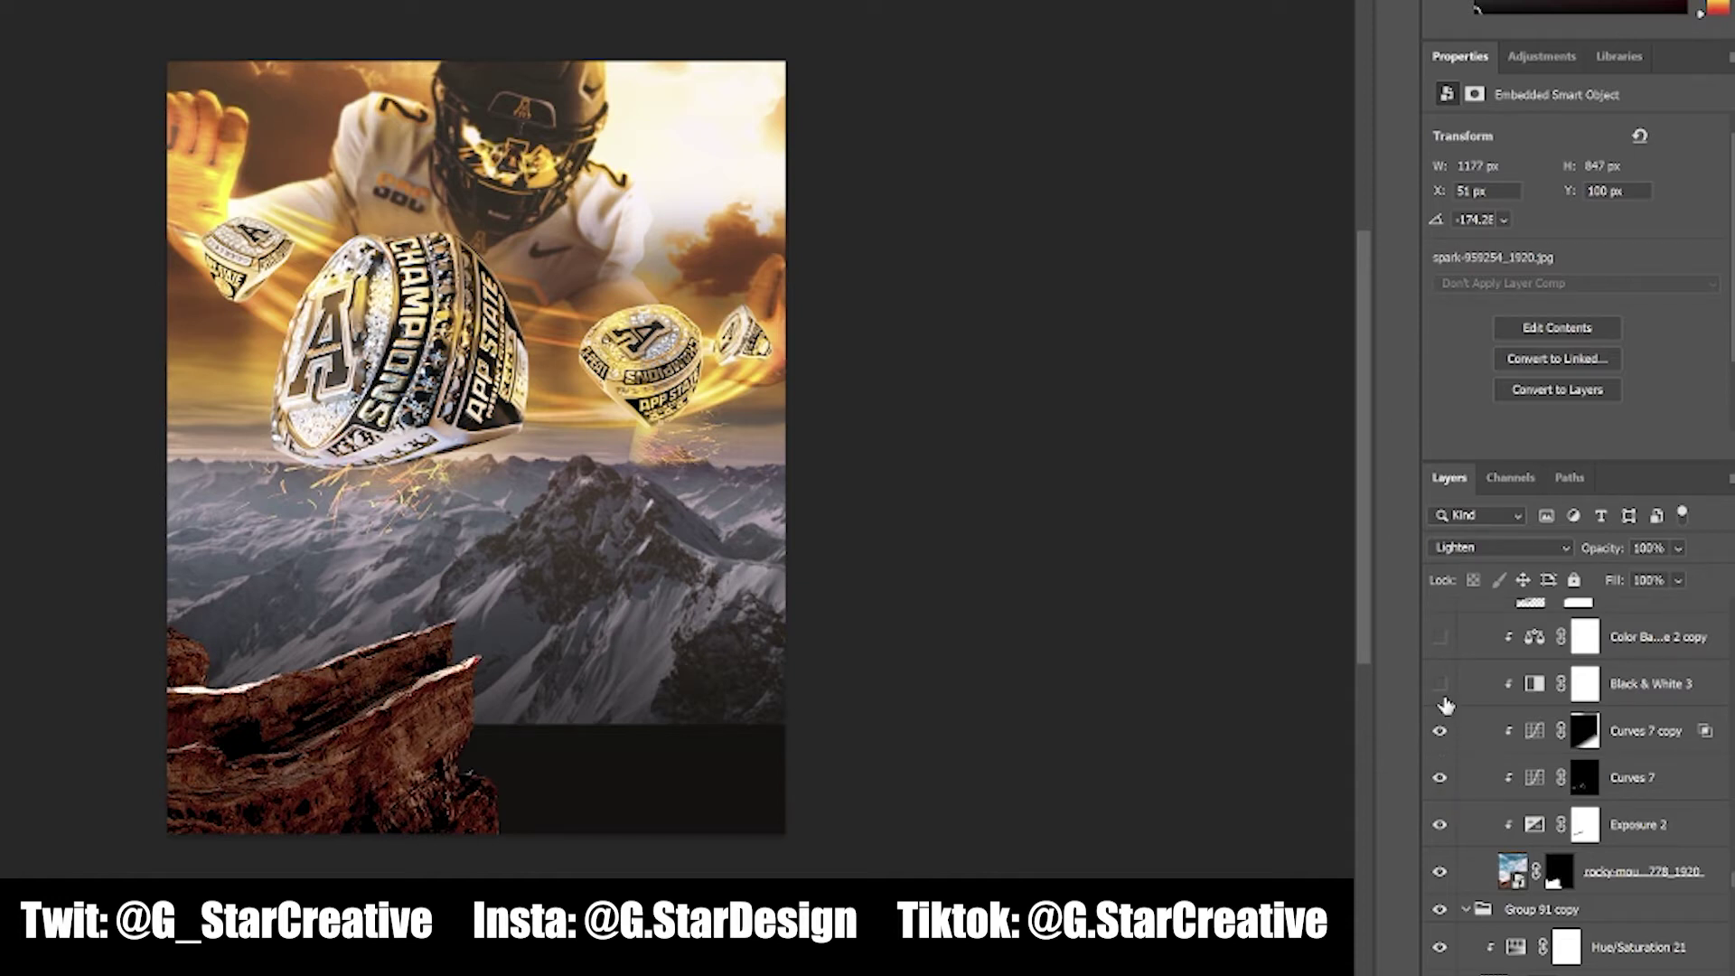
# Show the Black & White 3 and Color Balance 2 copy adjustments and Layer 54 clipped to the foreground rock
pyautogui.click(1440, 684)
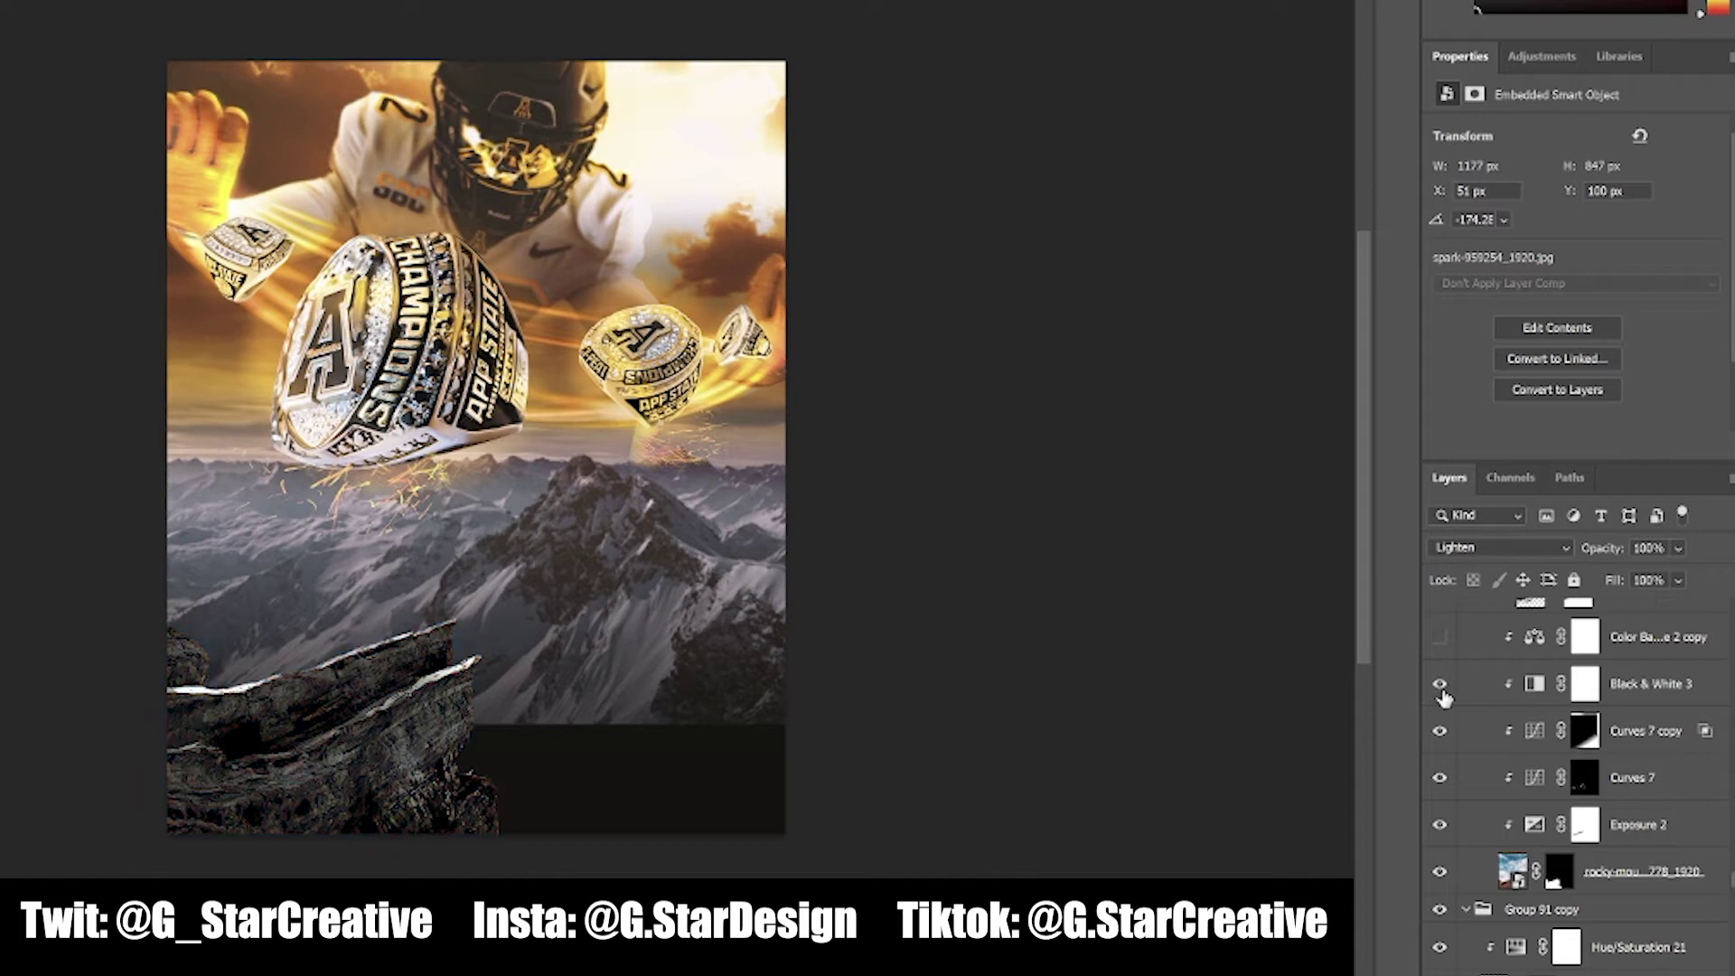
pyautogui.click(1443, 640)
pyautogui.scroll(2, 1509, 710)
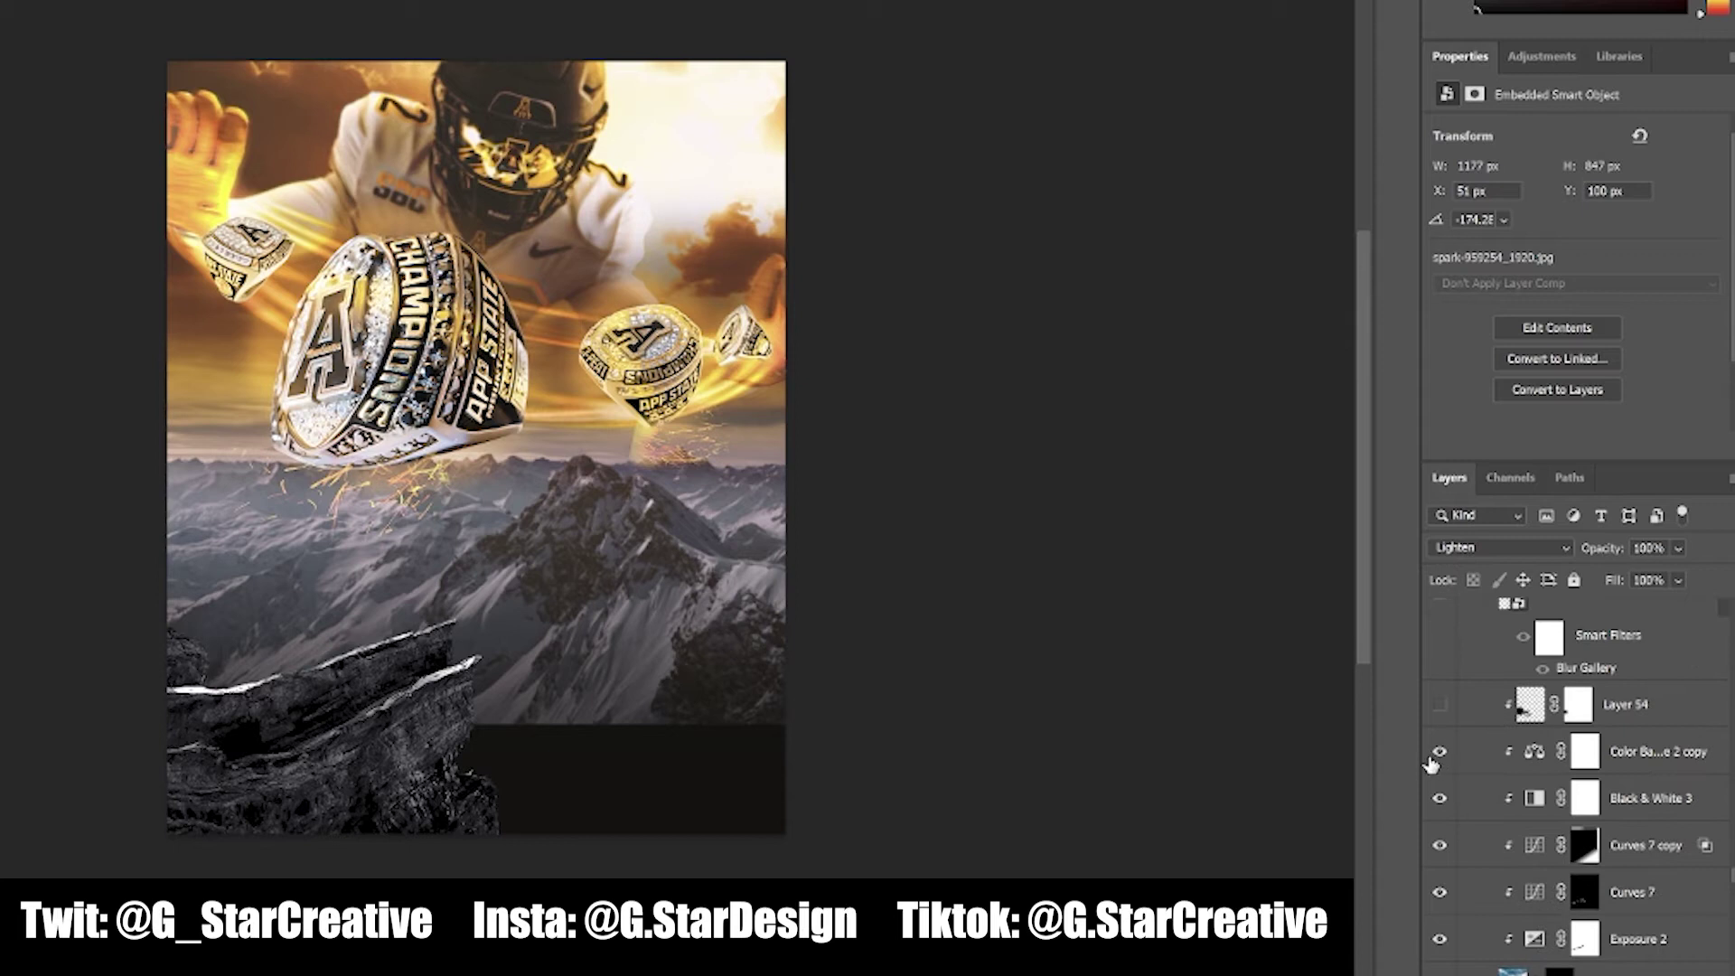
pyautogui.click(1442, 706)
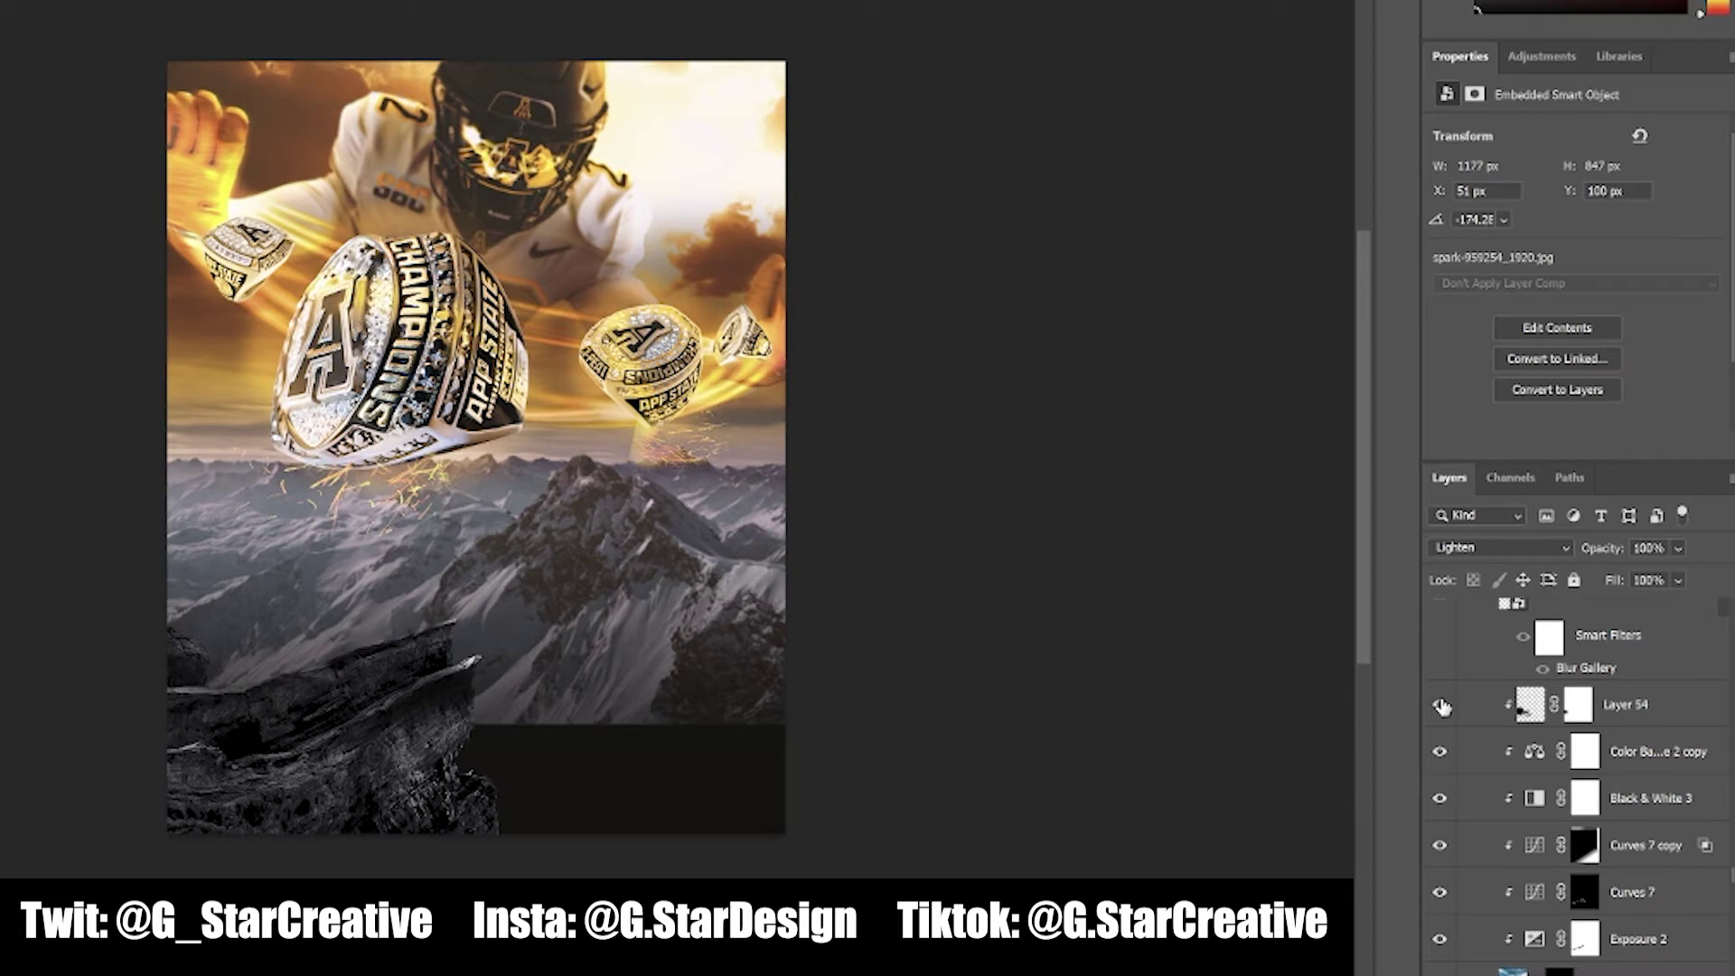
# Show the landscape-4895932_1920 cliff layer with its clipped Exposure 1 and Curves 6 adjustments
pyautogui.scroll(2, 1442, 706)
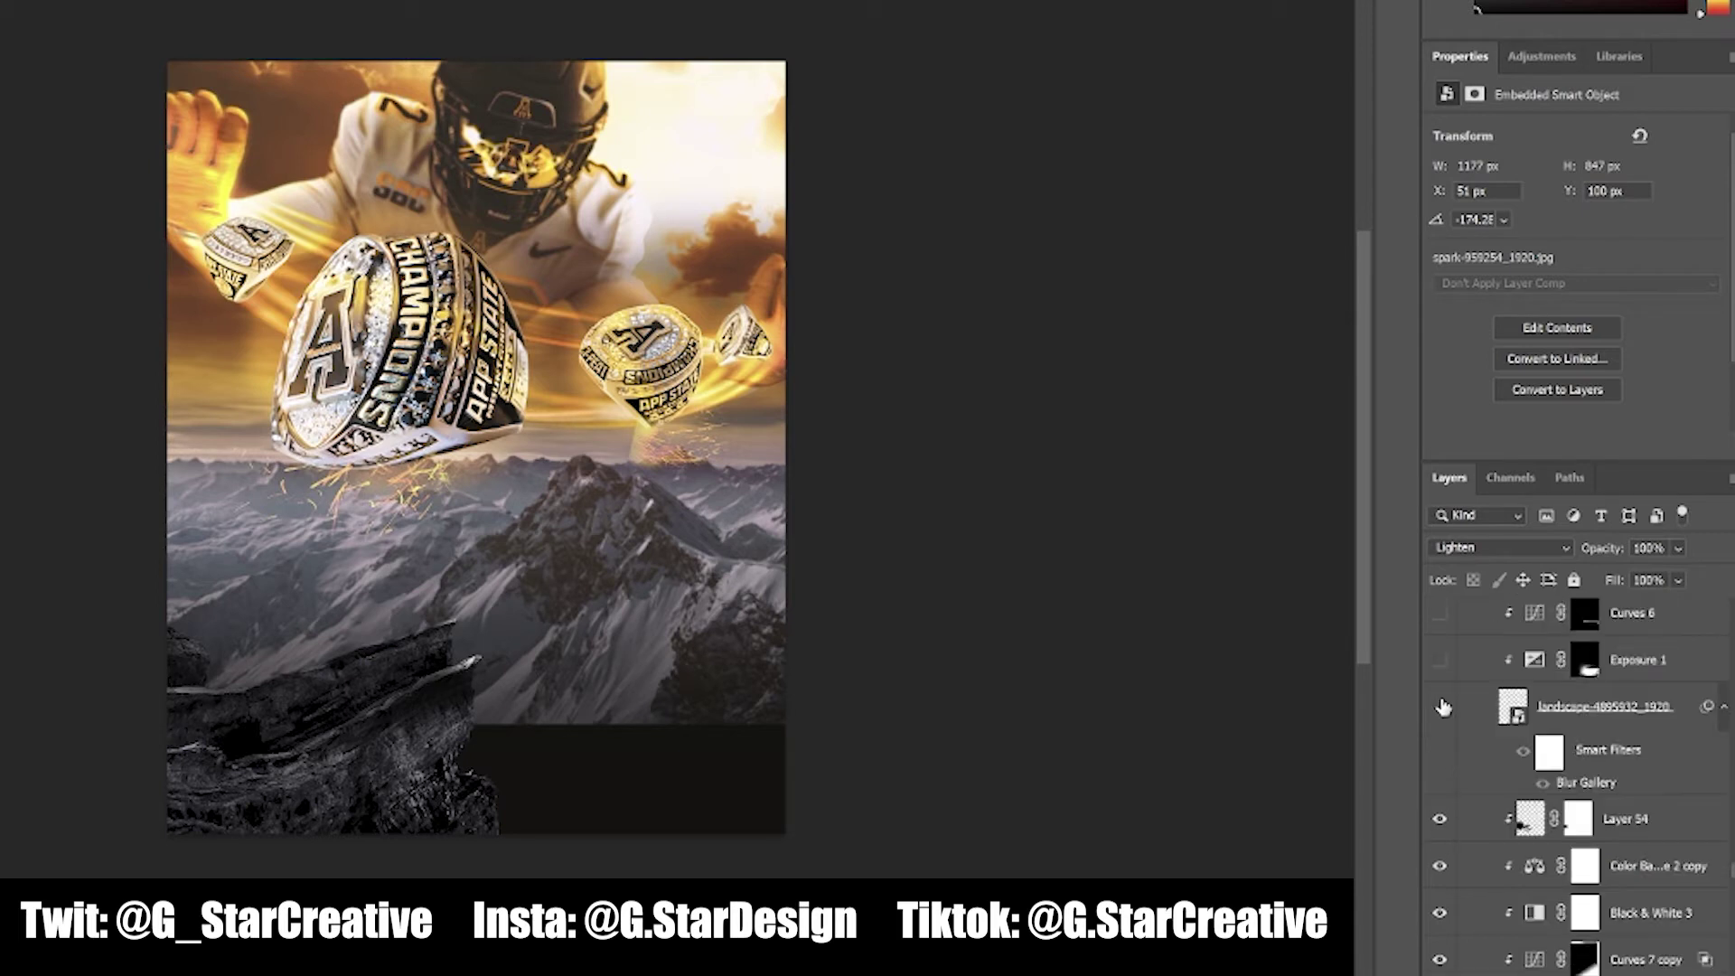
pyautogui.click(1443, 706)
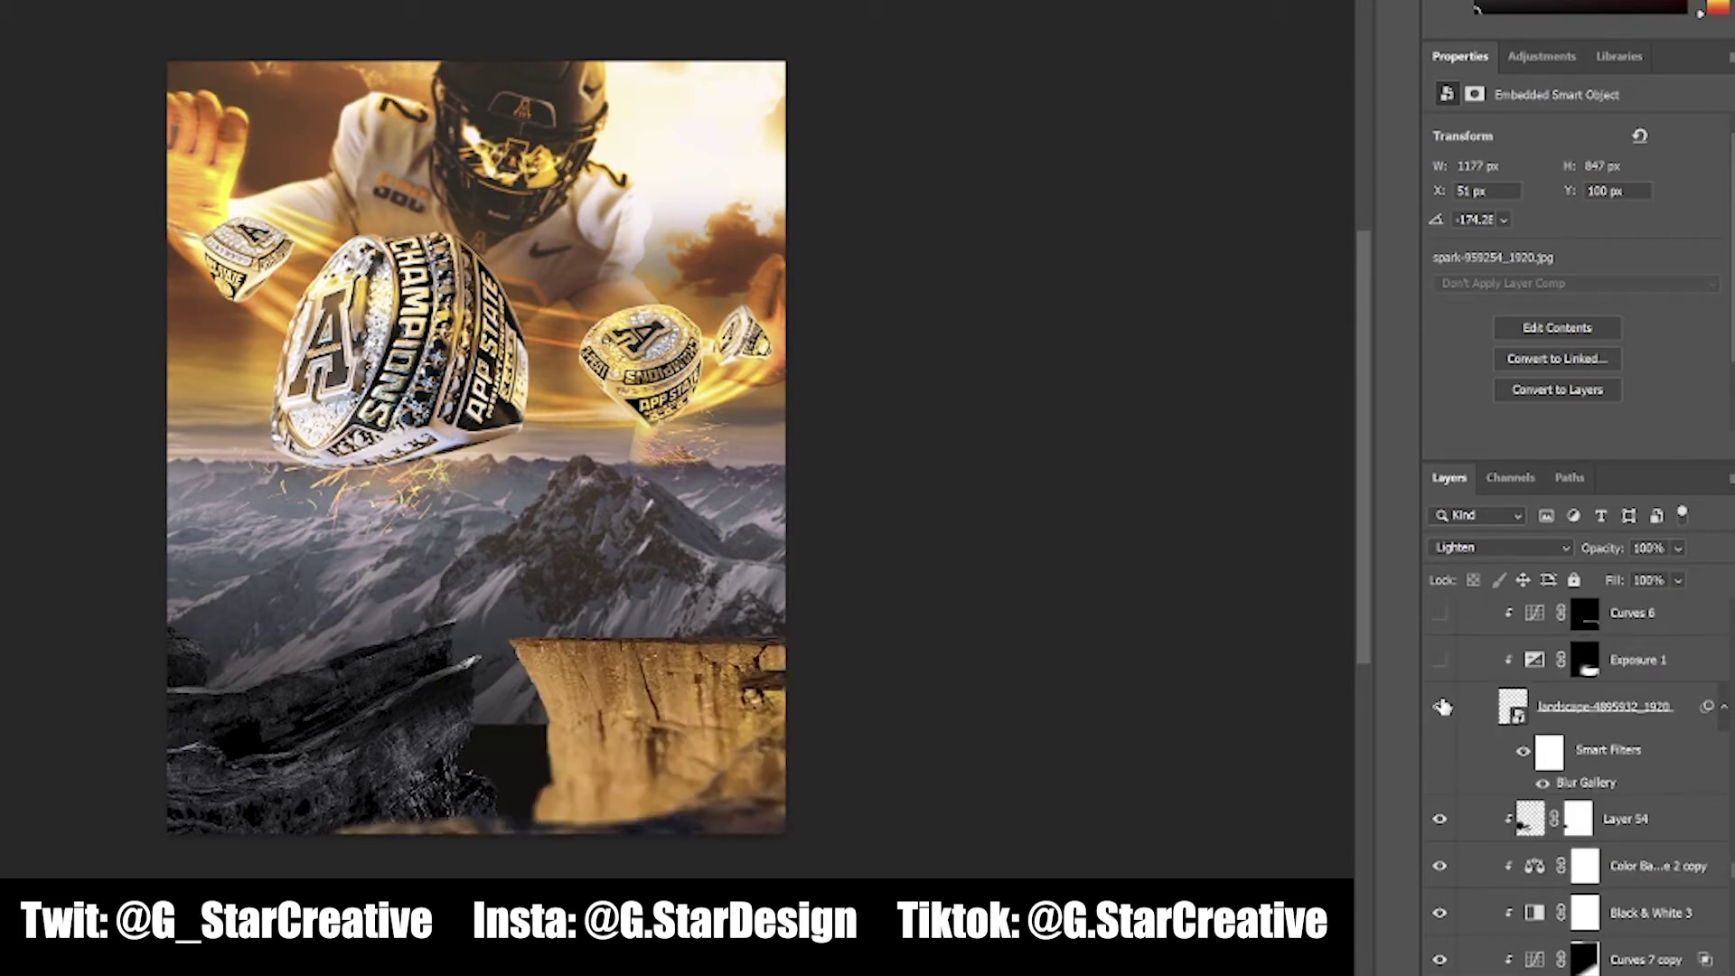
pyautogui.scroll(1, 1443, 706)
pyautogui.click(1440, 691)
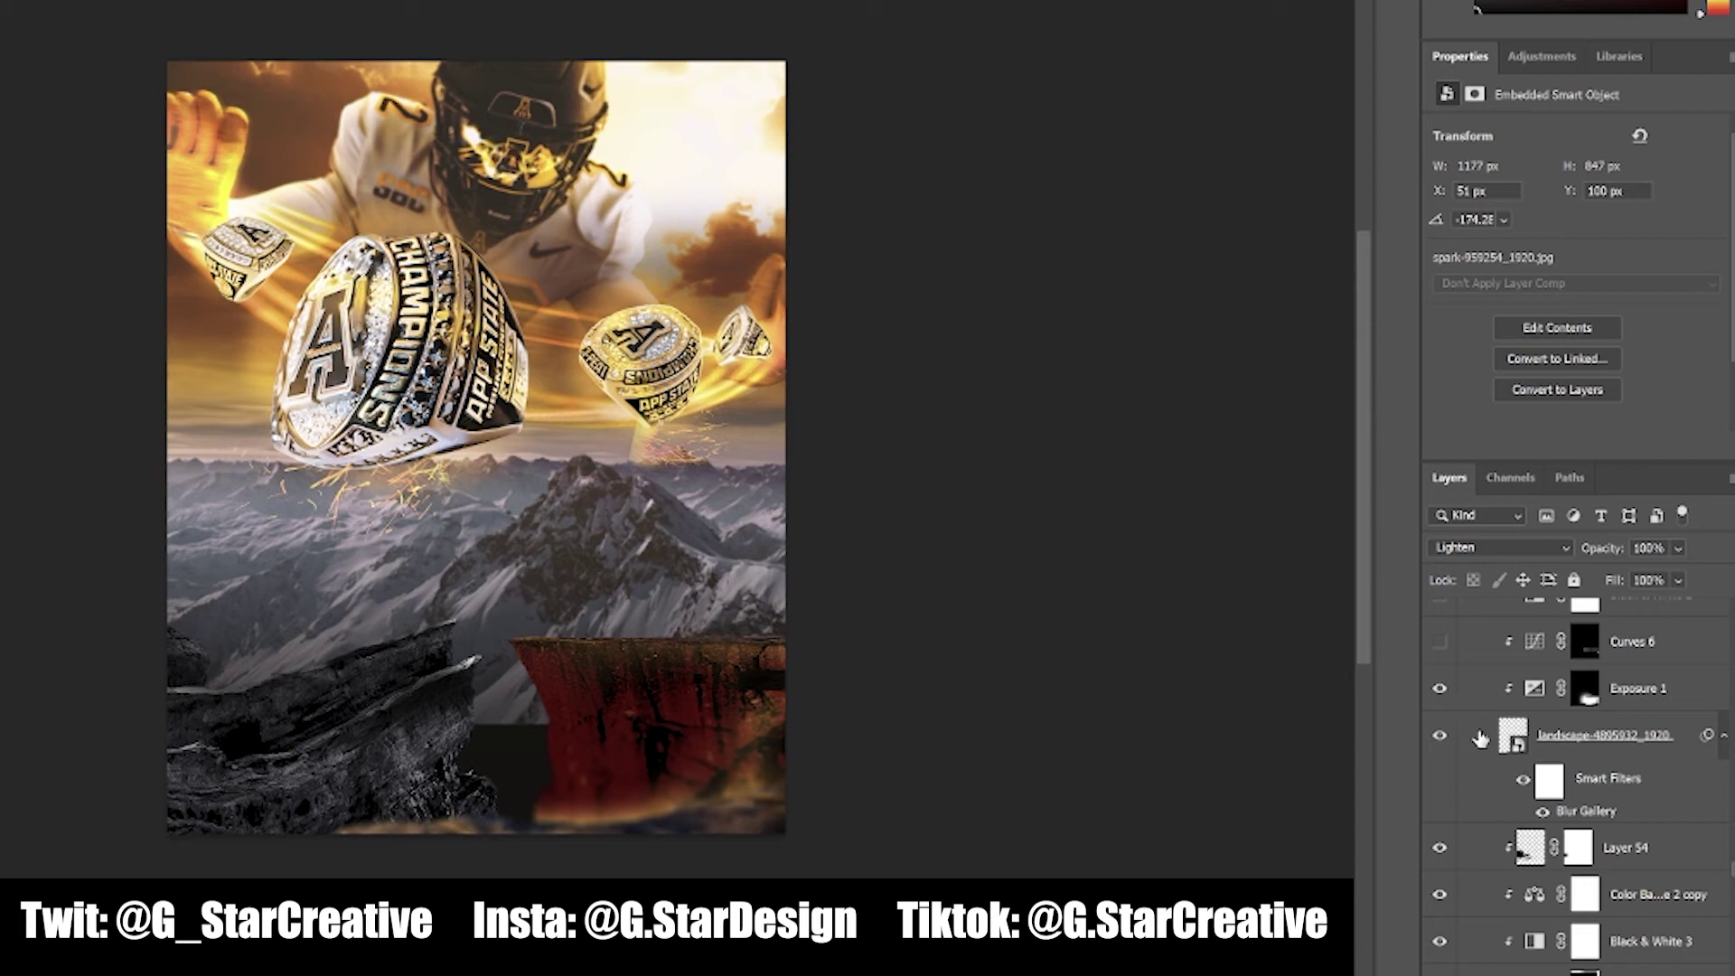
pyautogui.scroll(2, 1451, 715)
pyautogui.click(1441, 756)
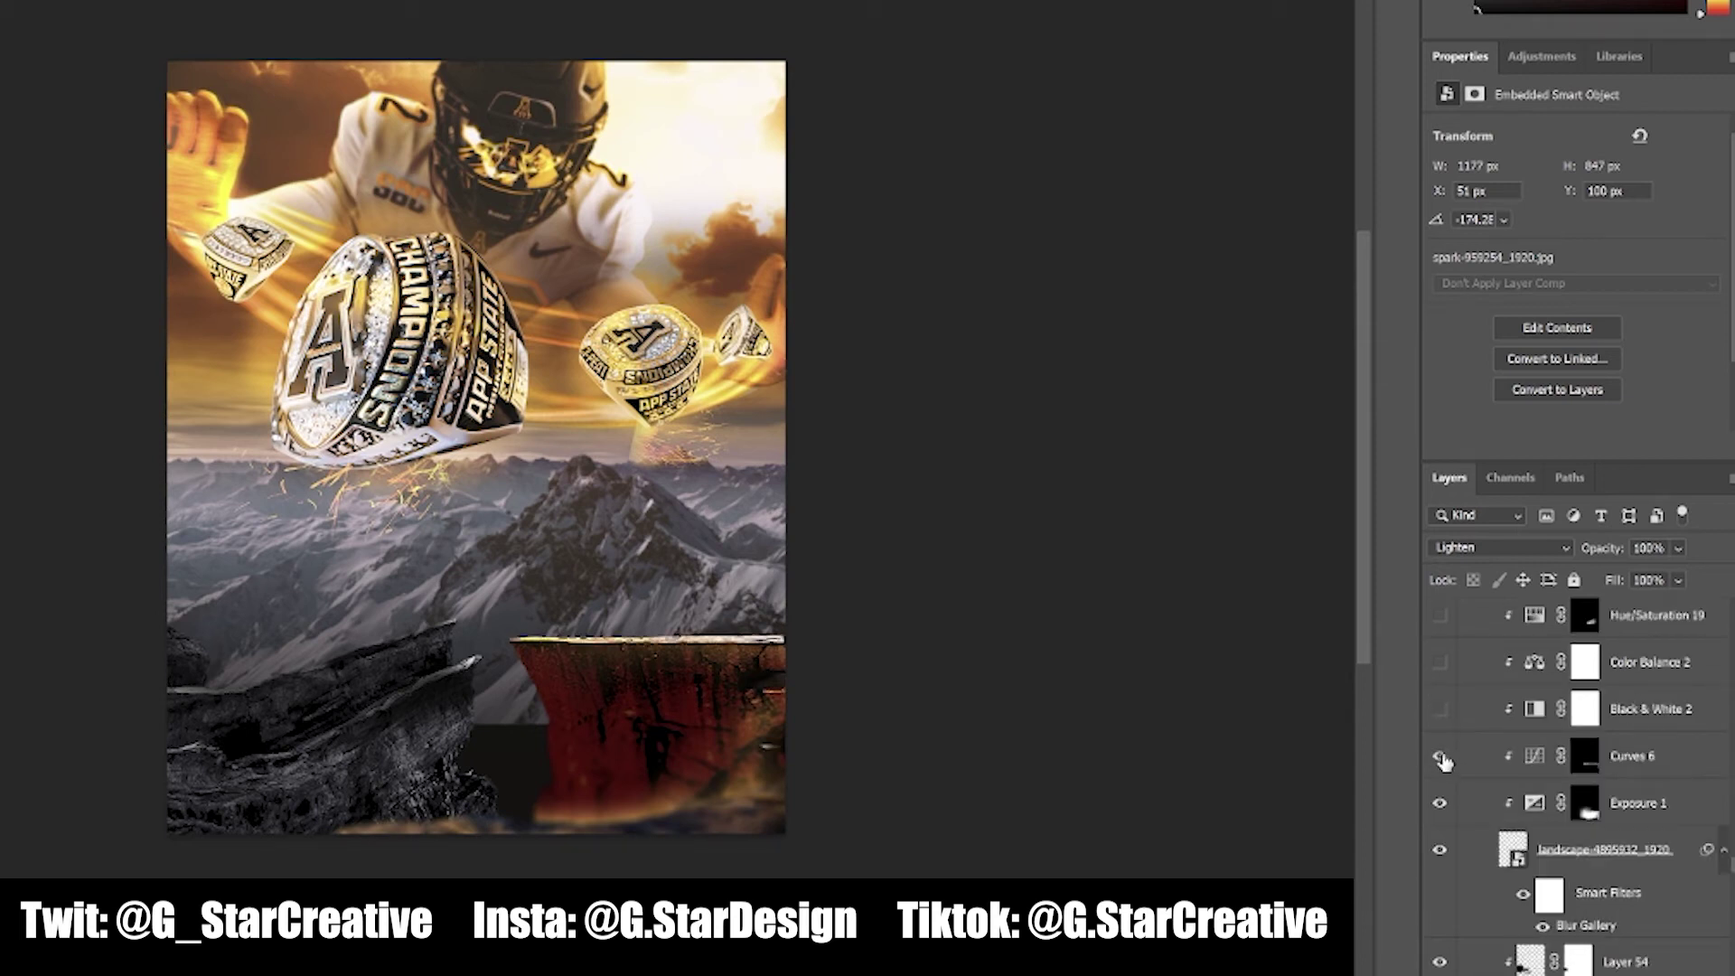
# Show the cliff's clipped Black & White 2, Color Balance 2 and Hue/Saturation 19 adjustments
pyautogui.click(1441, 714)
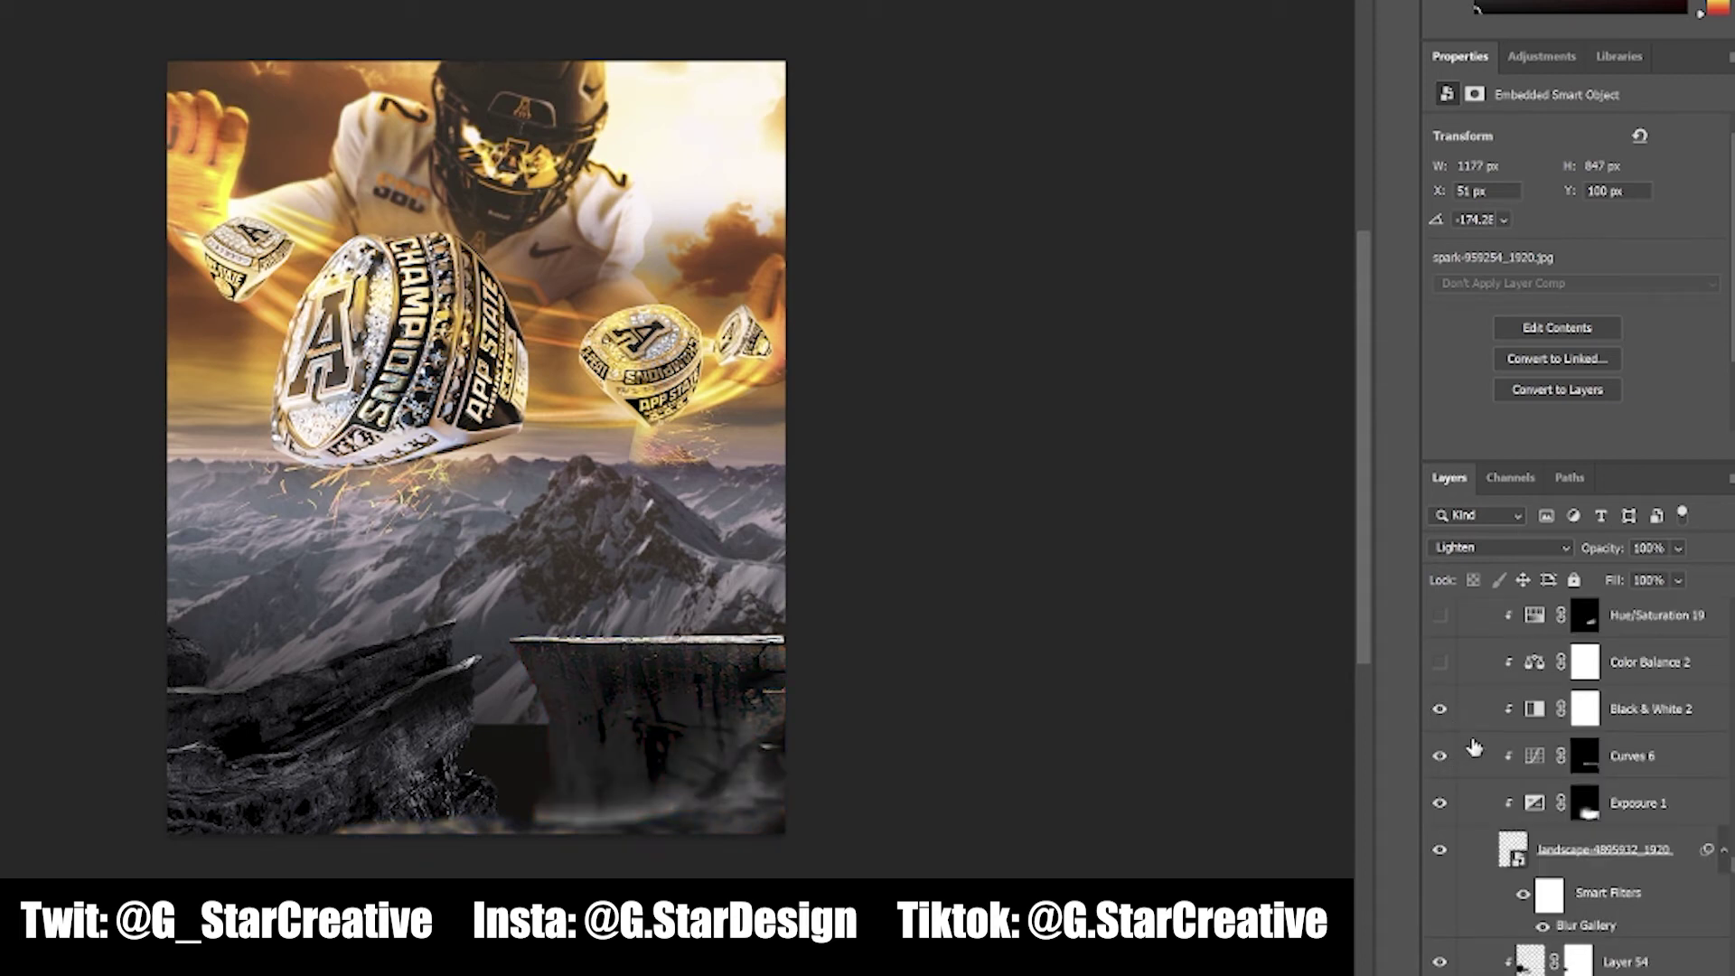
pyautogui.scroll(1, 1472, 754)
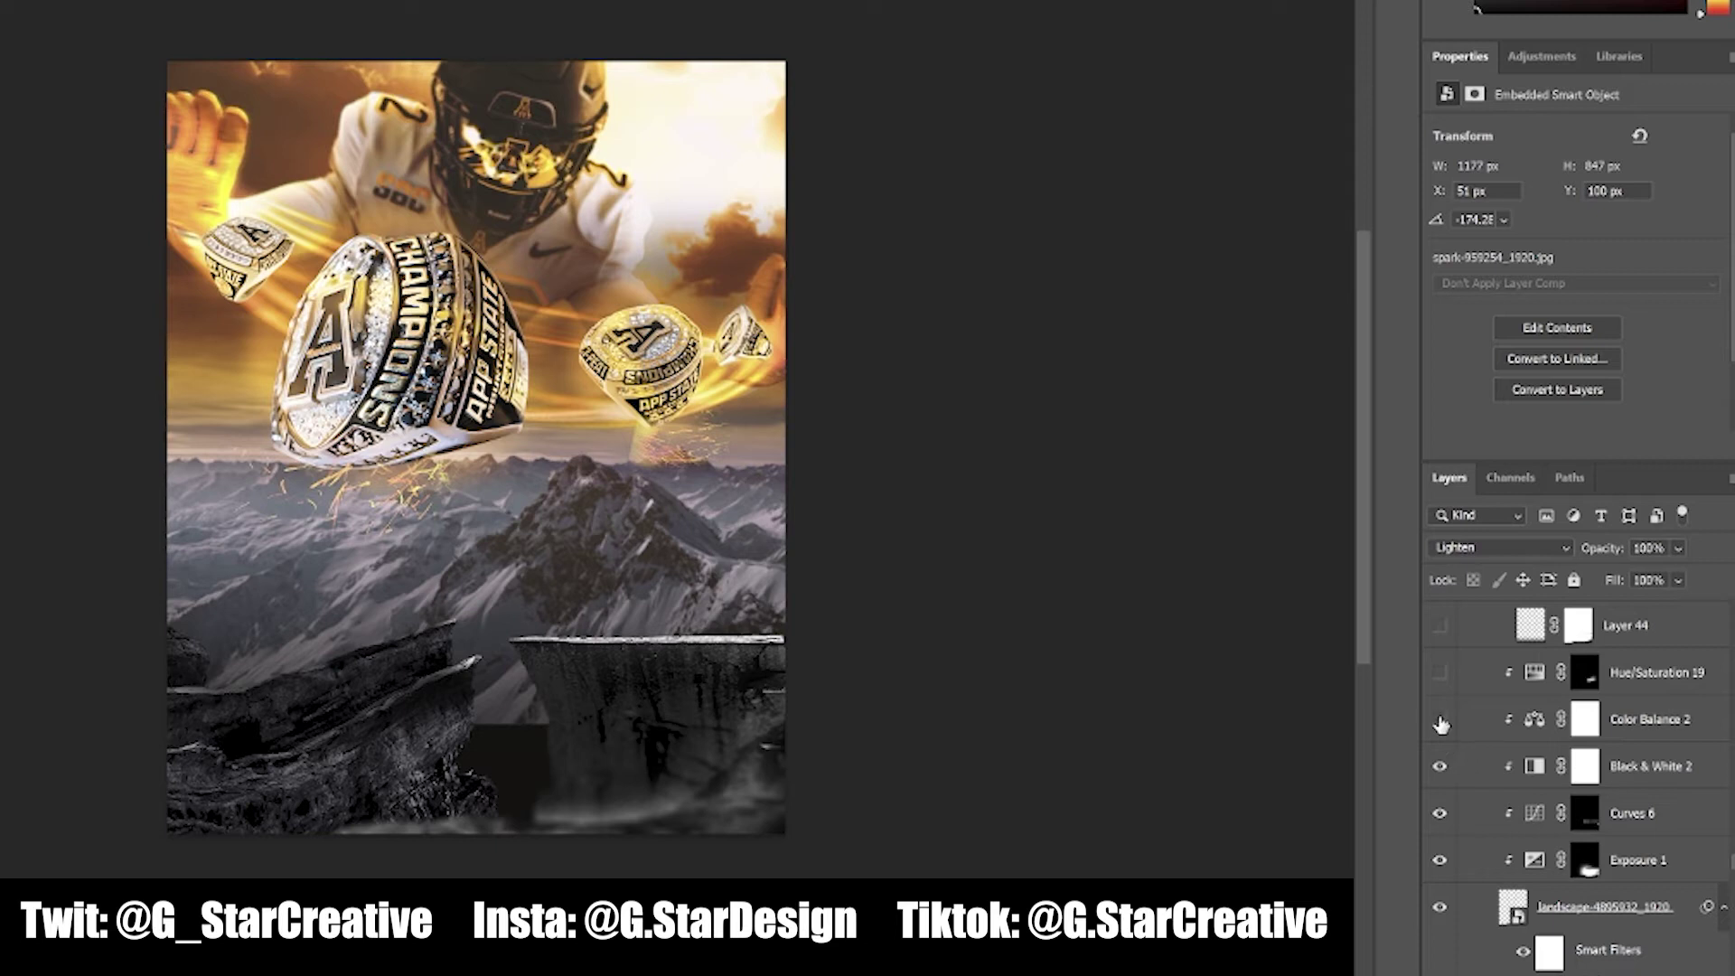
pyautogui.scroll(2, 1474, 732)
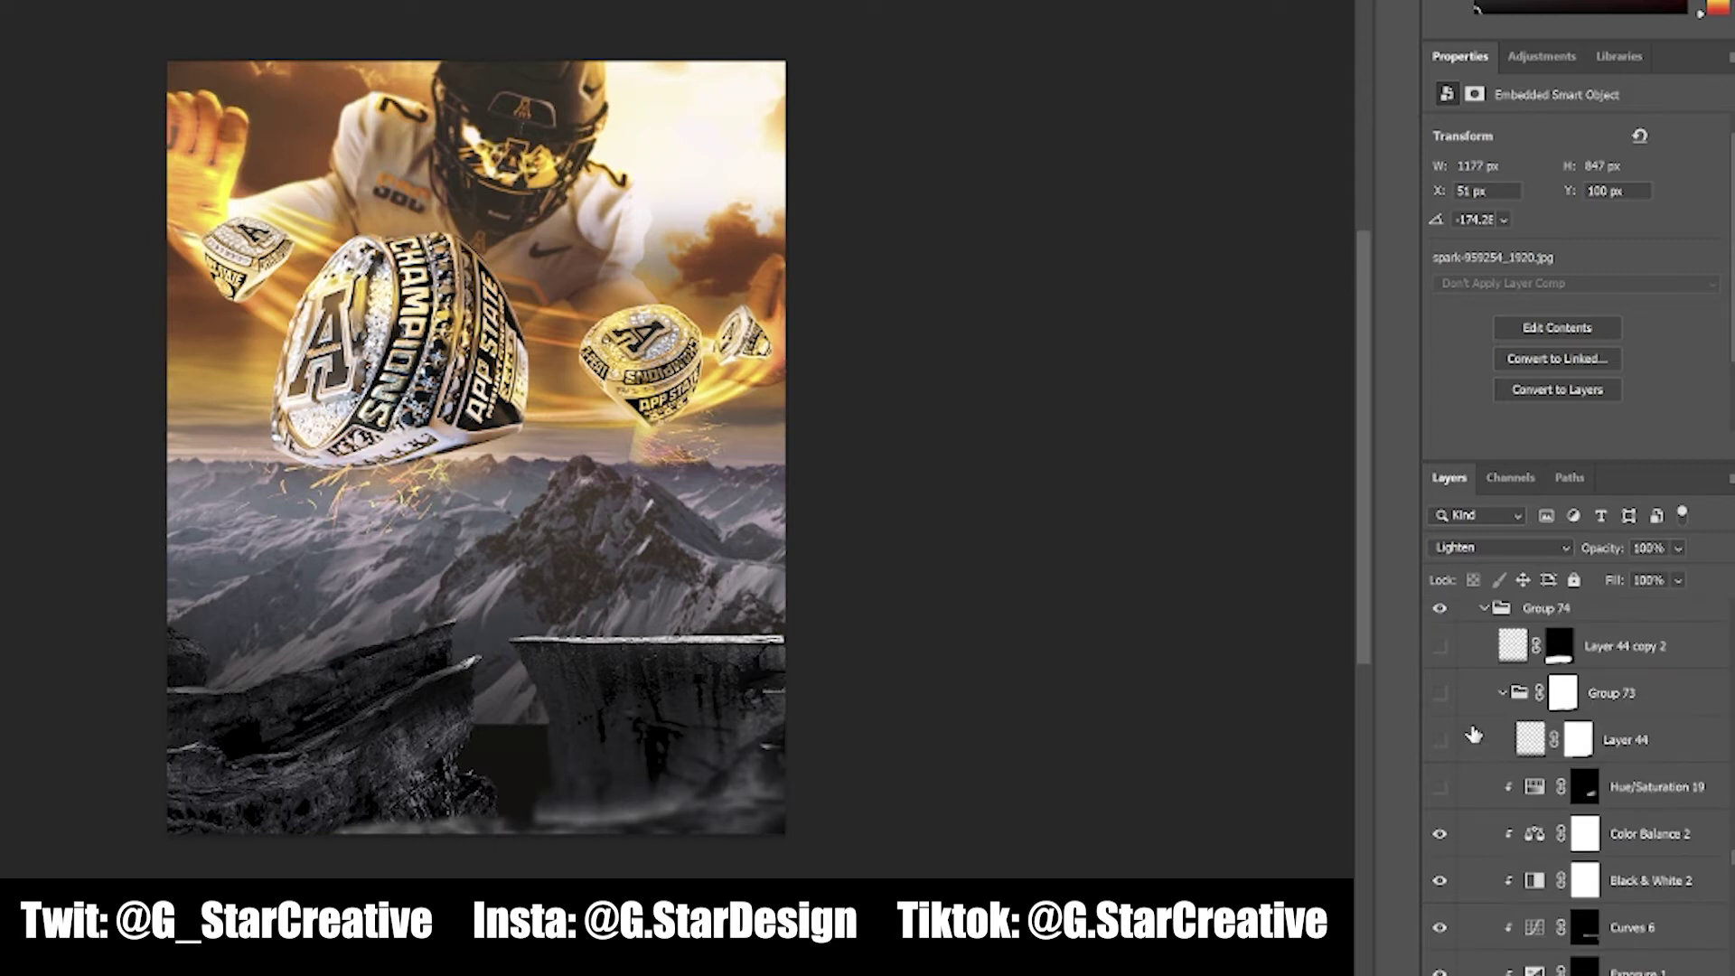
pyautogui.click(1441, 789)
# Show Layer 44 in Group 73, comparing the cliffs with and without it, and show Layer 44 copy 2 in Group 74
pyautogui.click(1443, 741)
pyautogui.click(1443, 741)
pyautogui.click(1443, 742)
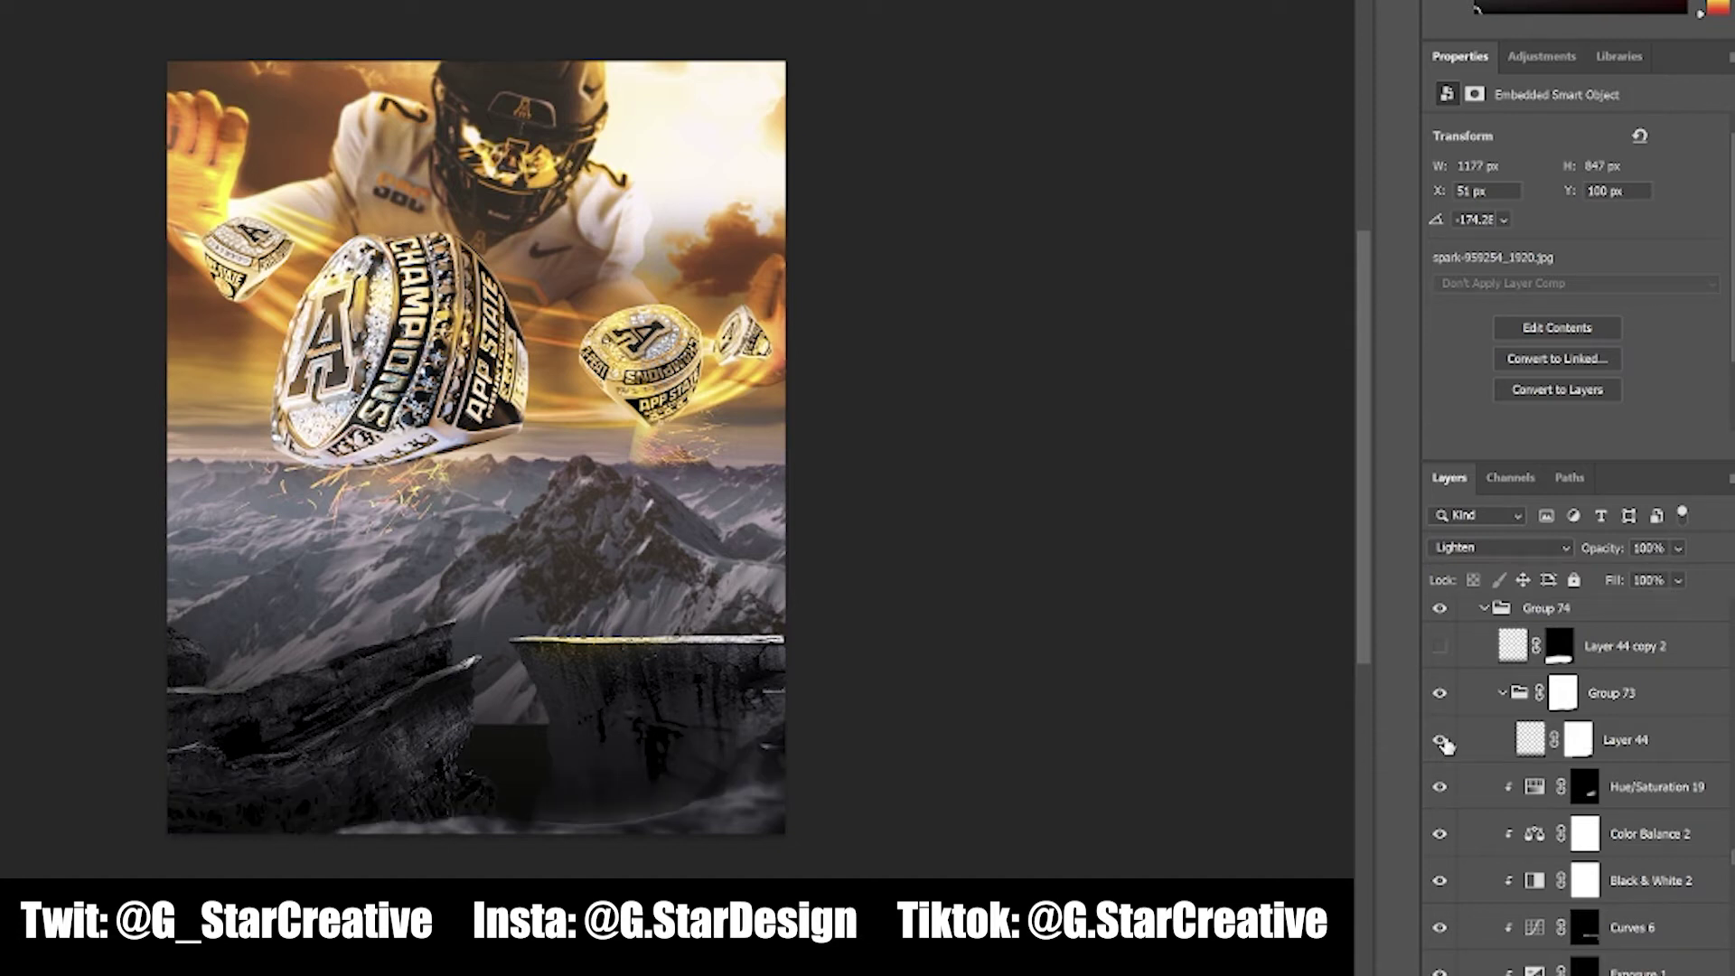
pyautogui.scroll(2, 1443, 741)
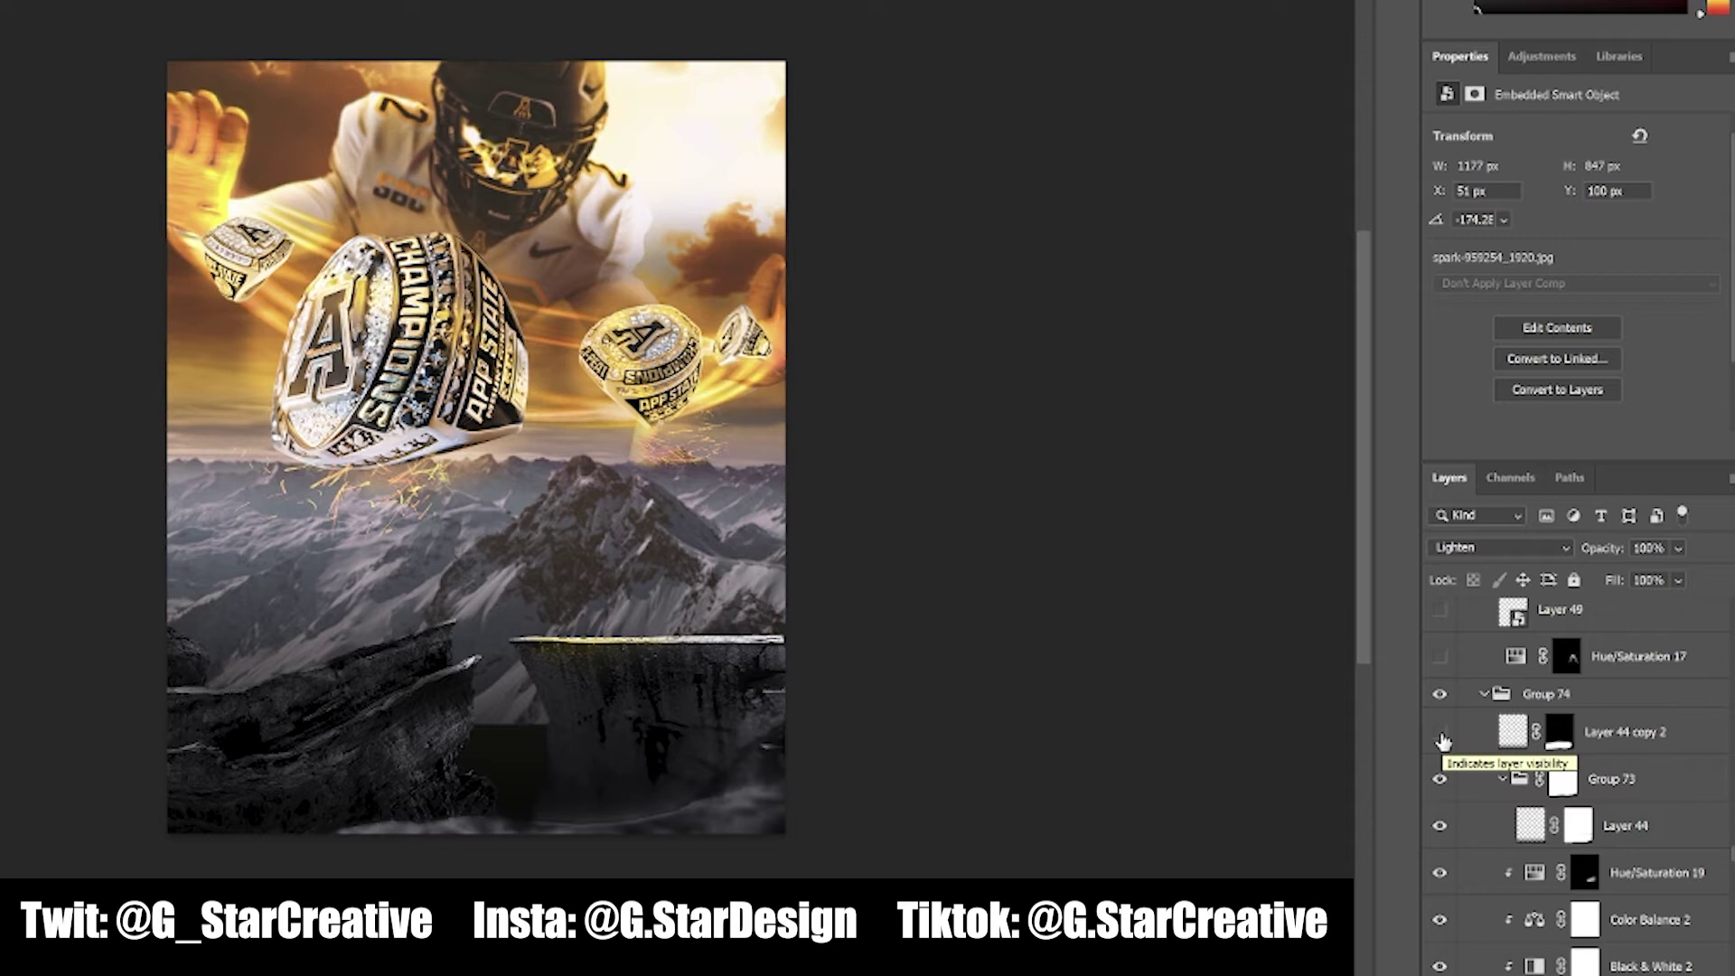
pyautogui.click(1443, 739)
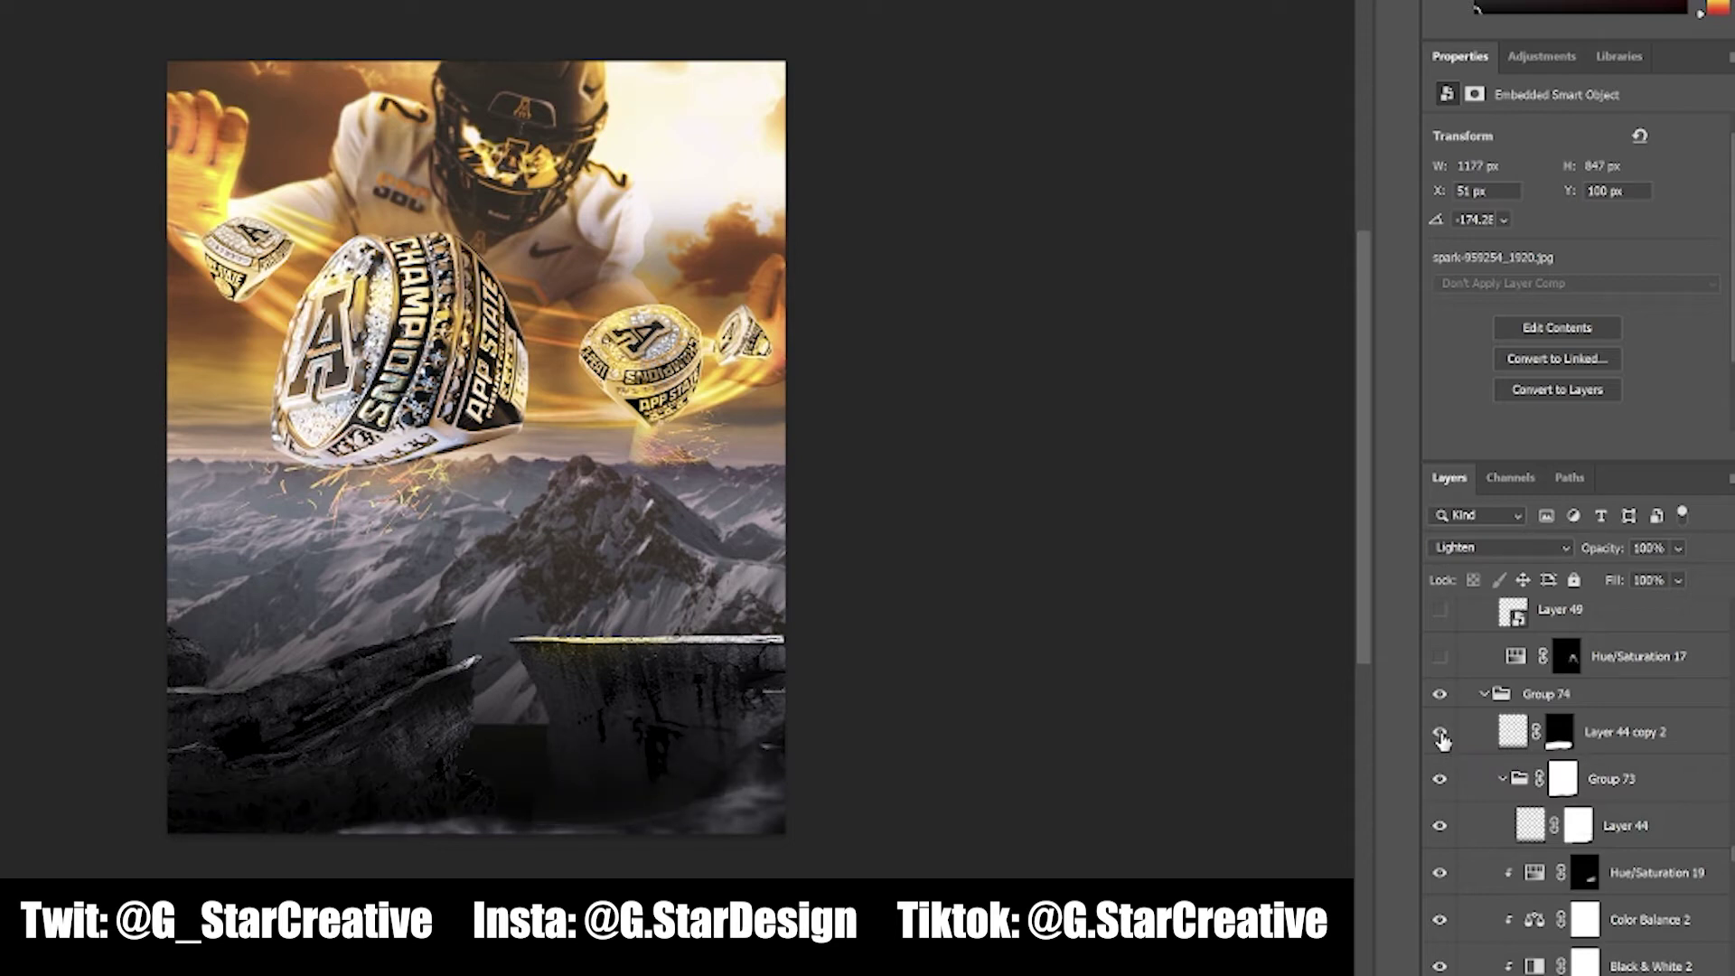
# Show the Hue/Saturation 17 adjustment and the two lightning bolts on Layer 49 and Layer 49 copy 2
pyautogui.scroll(4, 1443, 739)
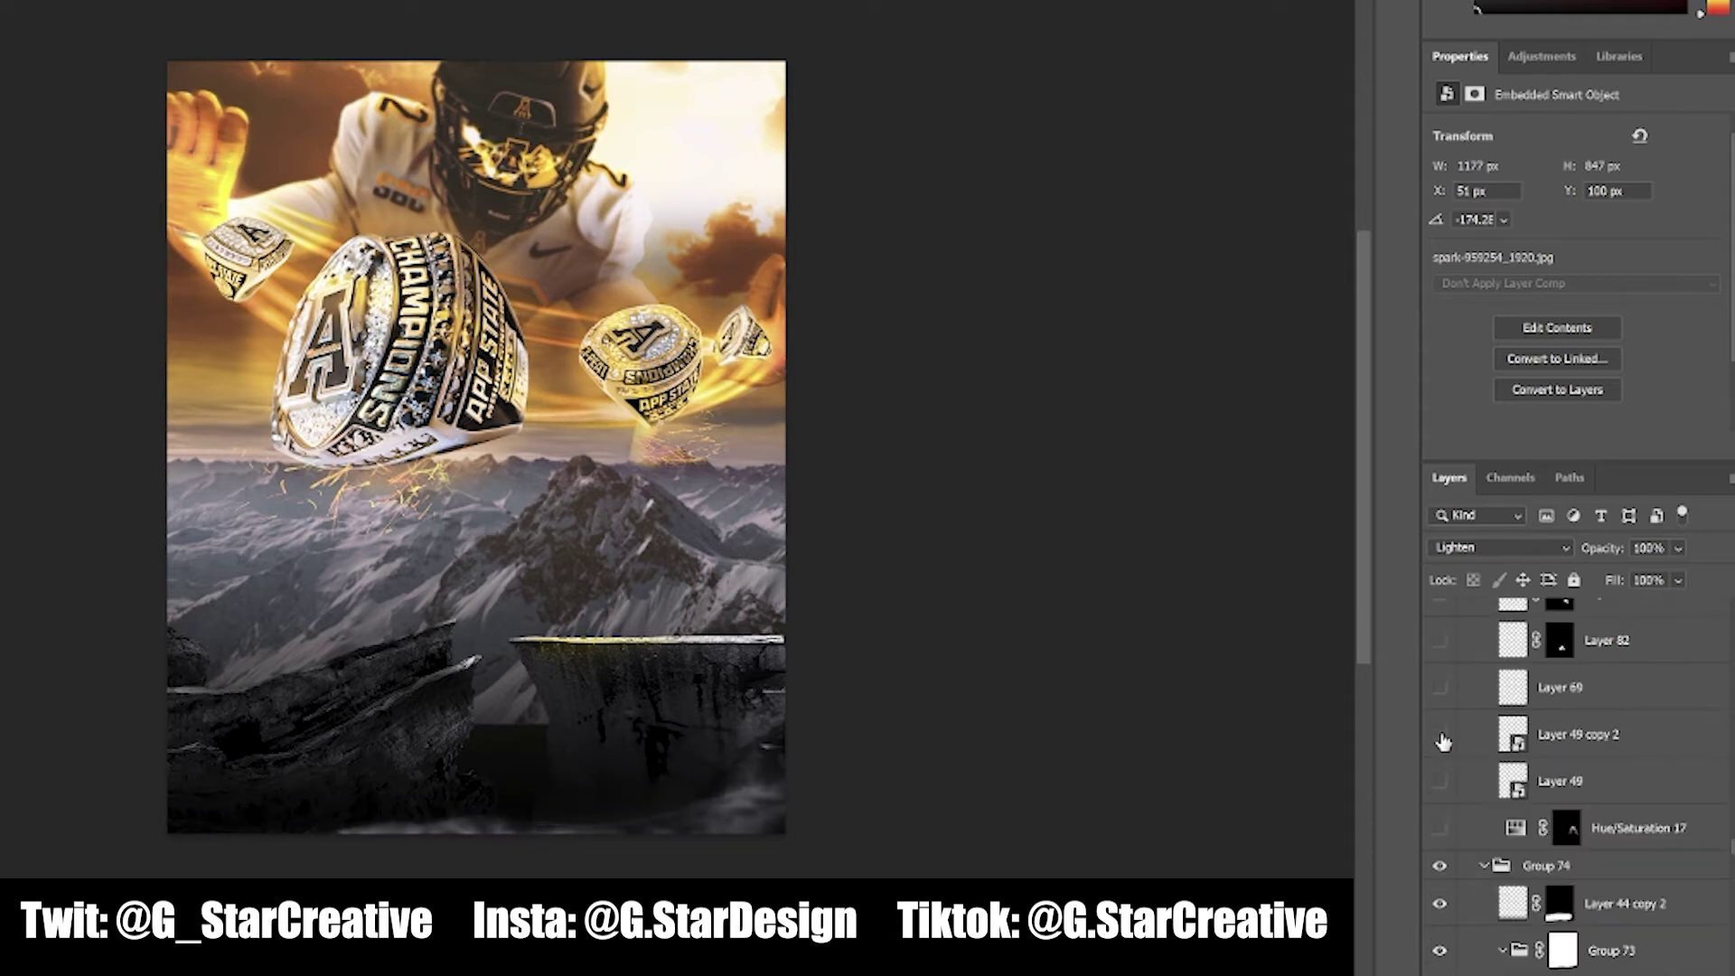
pyautogui.click(1441, 831)
pyautogui.click(1441, 783)
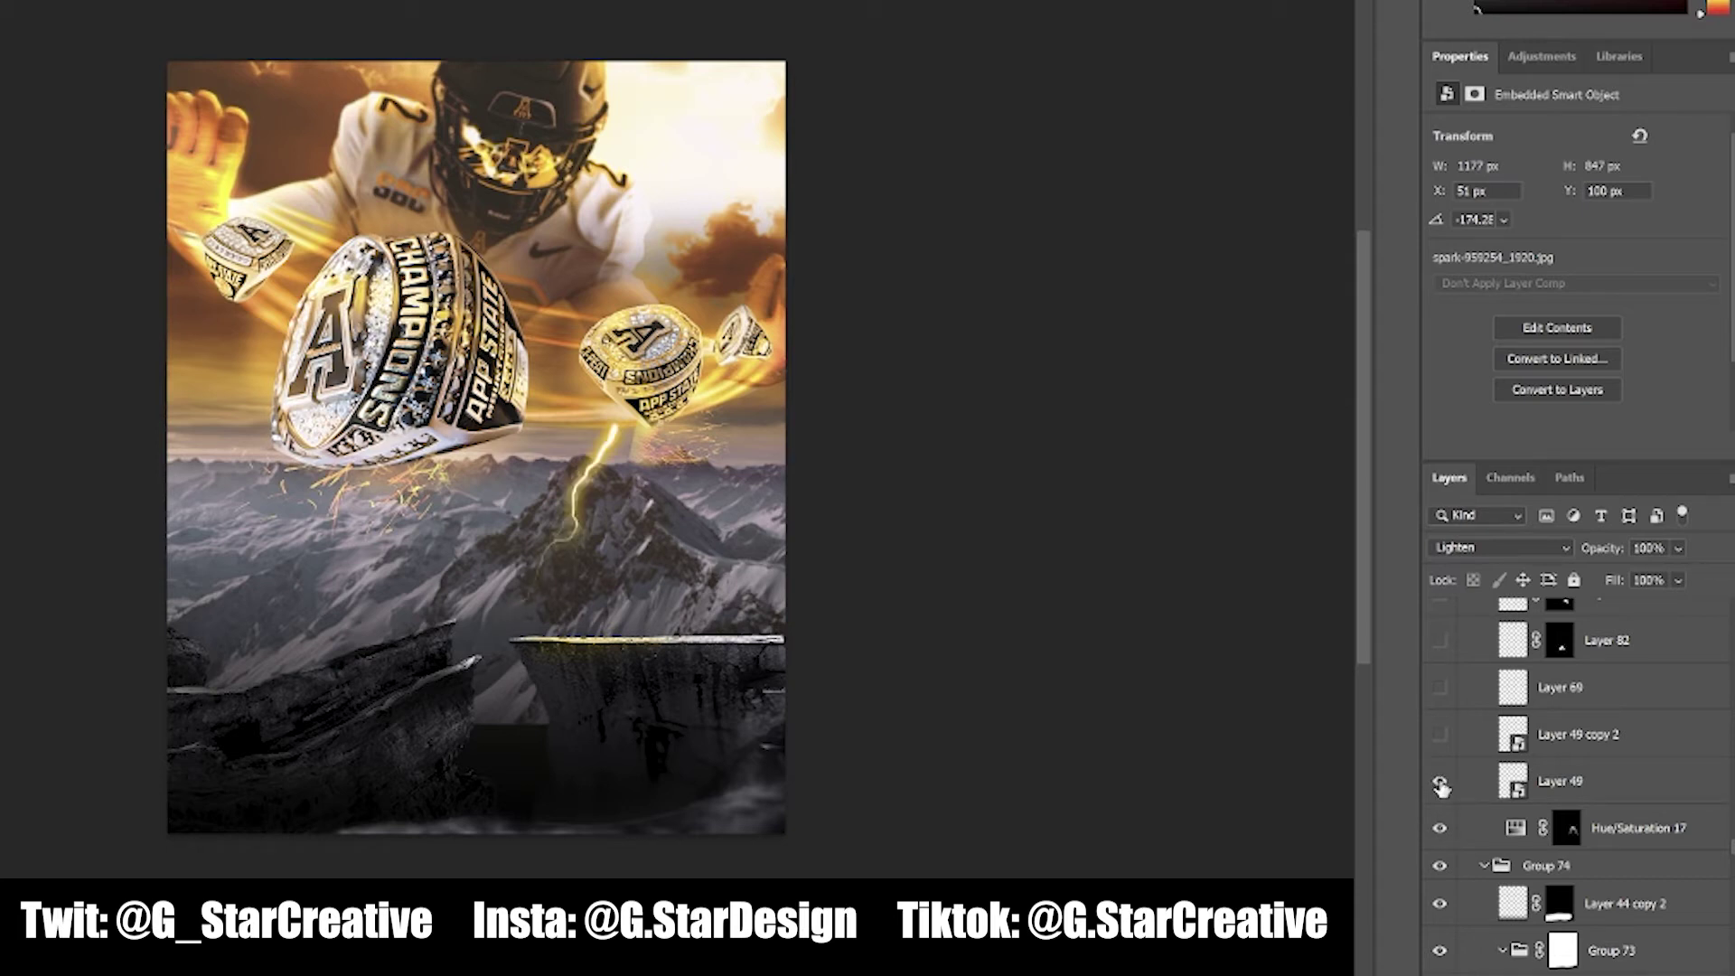
pyautogui.click(1442, 737)
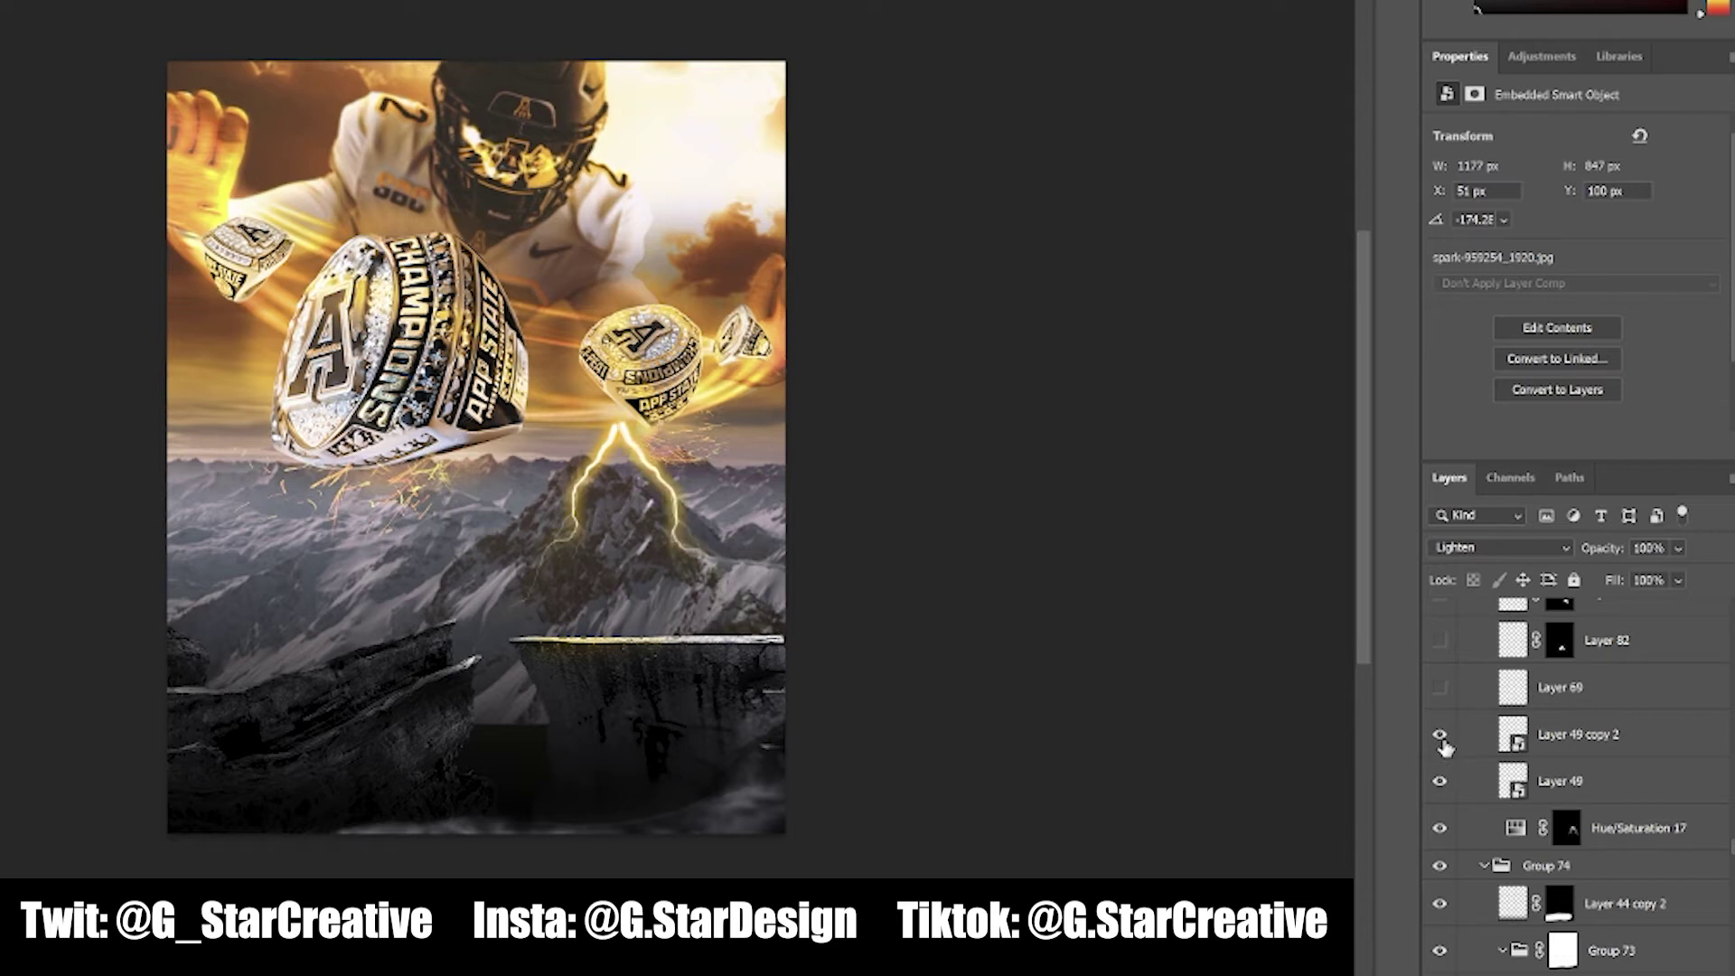
# Show the remaining lightning on Layer 69, Layer 82 and Layer 83 in Group 84
pyautogui.click(1441, 689)
pyautogui.scroll(1, 1486, 726)
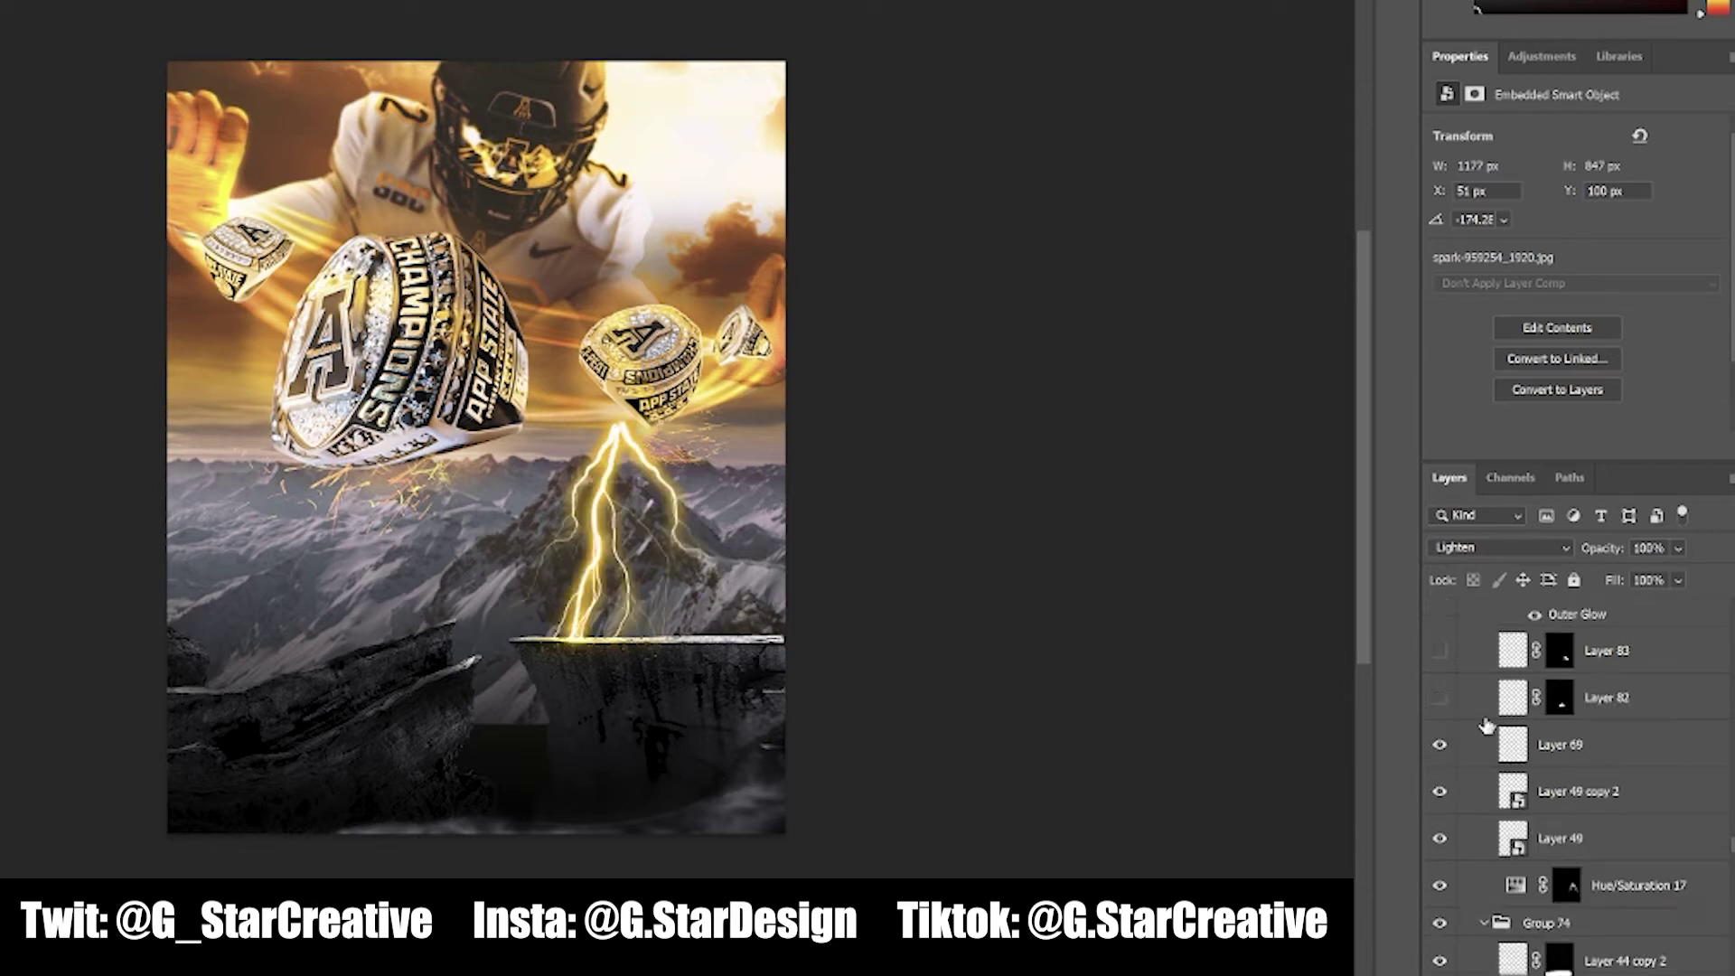
pyautogui.scroll(1, 1439, 770)
pyautogui.click(1441, 755)
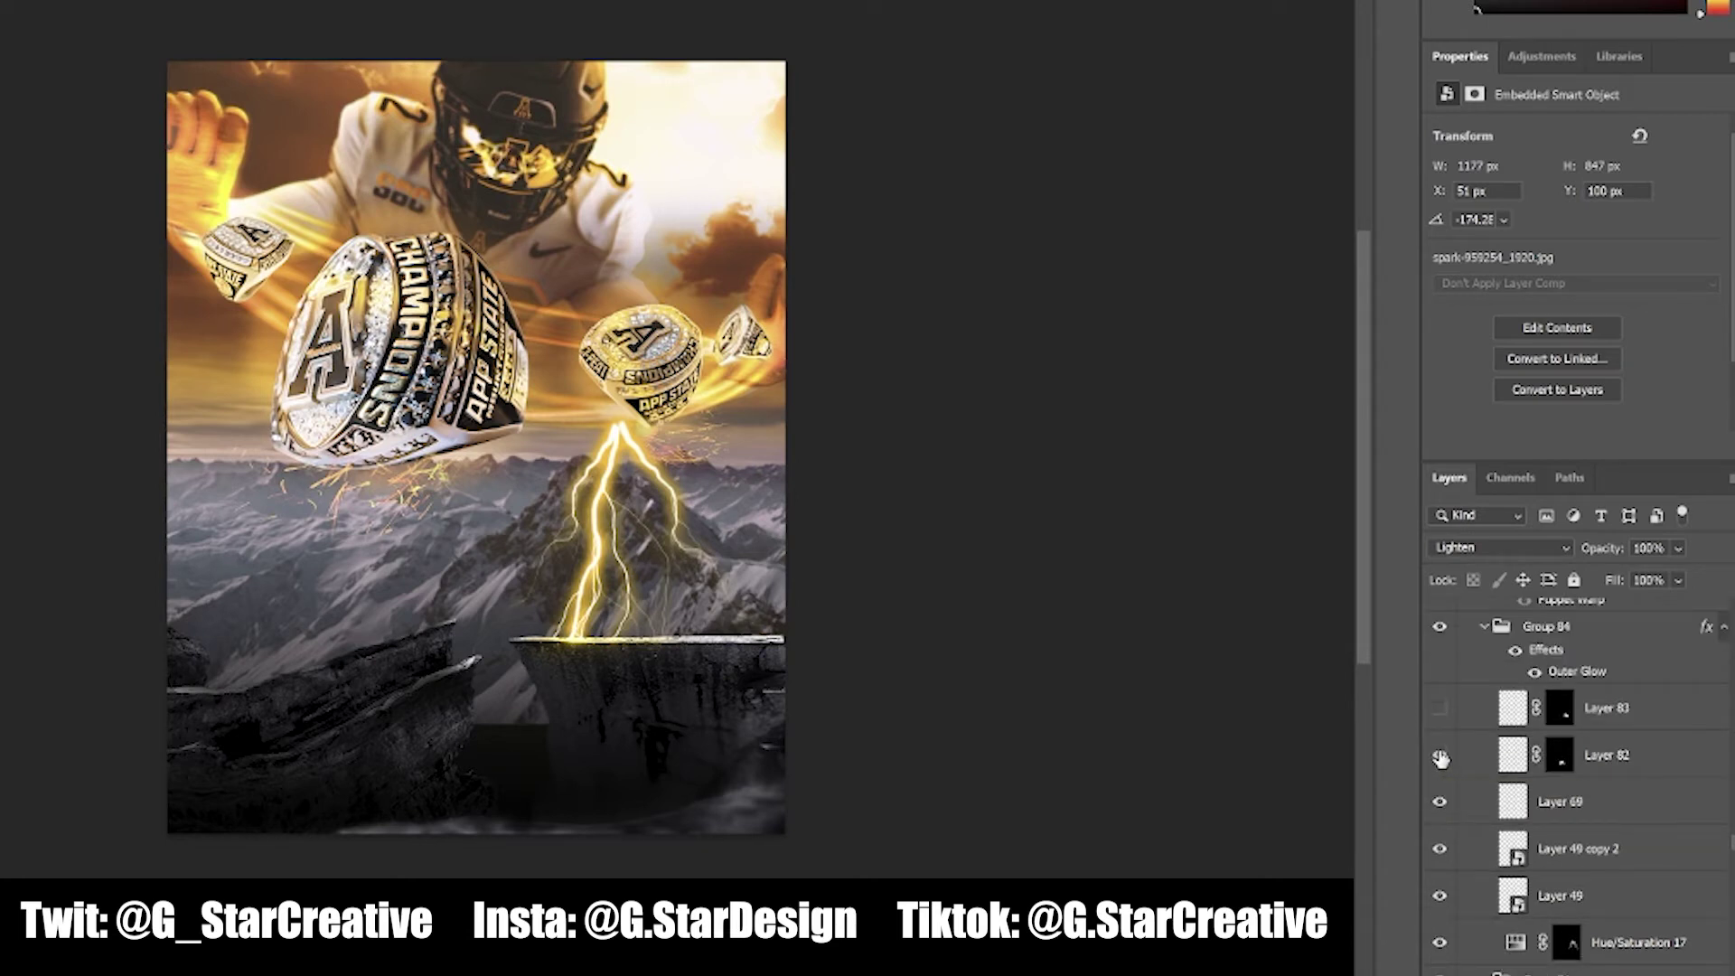
pyautogui.click(1440, 710)
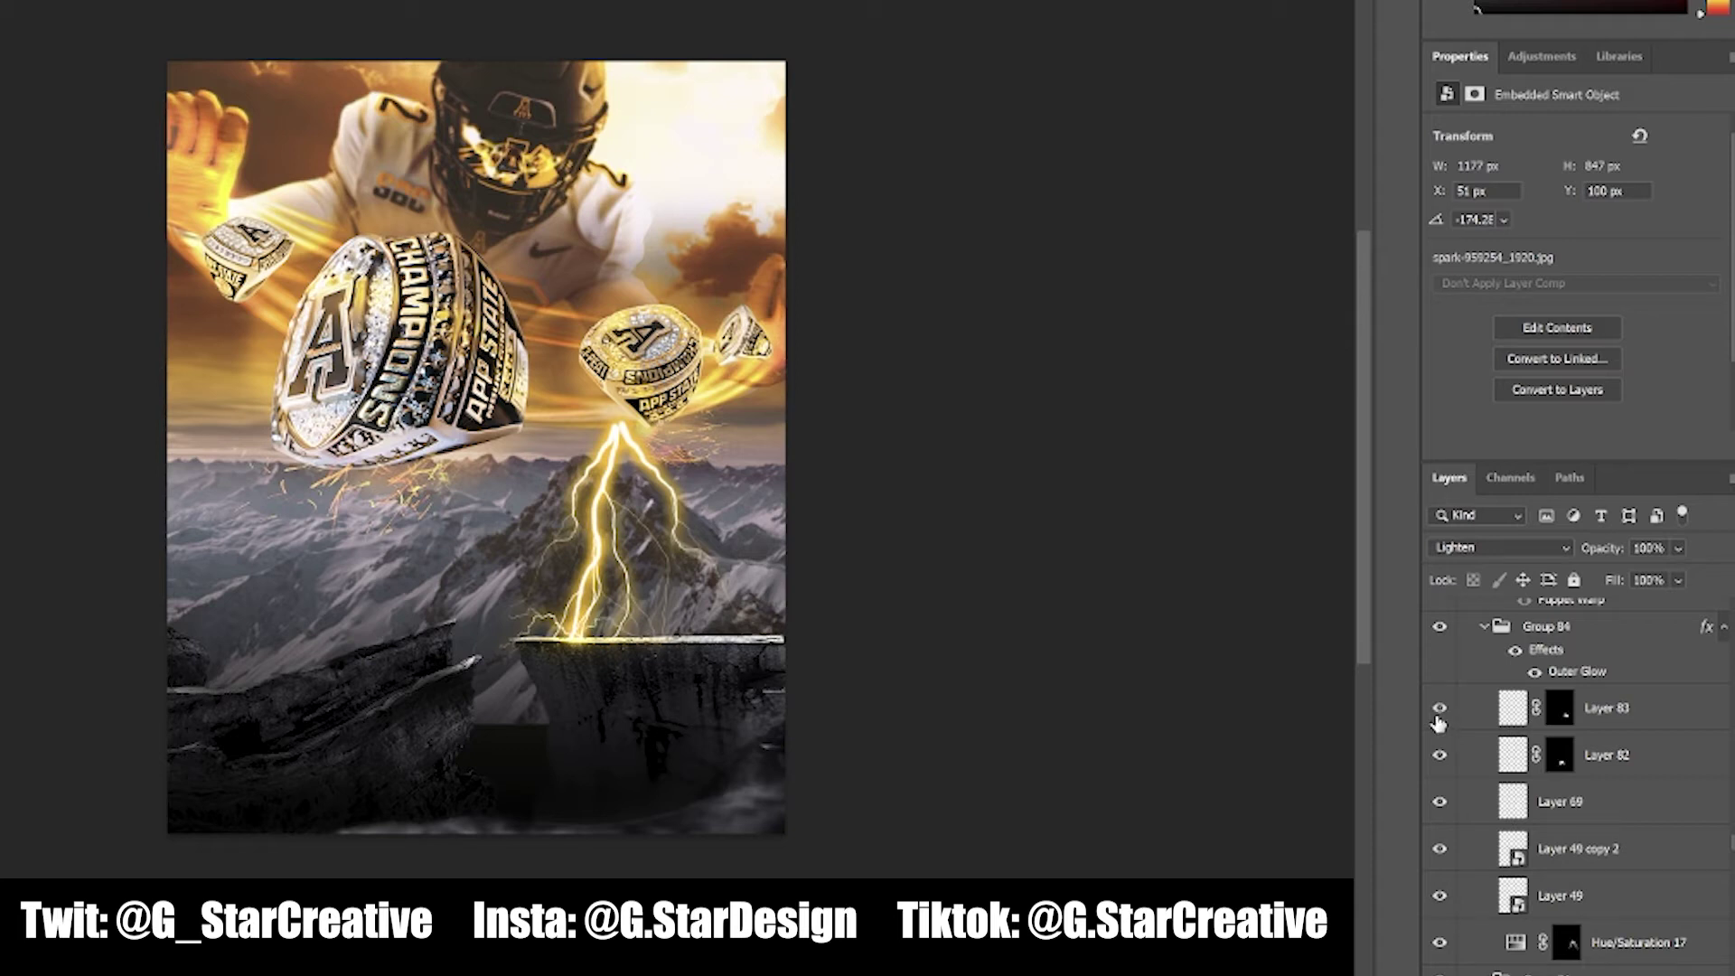
# Compare the lightning with and without the Outer Glow effect on Group 84
pyautogui.scroll(4, 1446, 742)
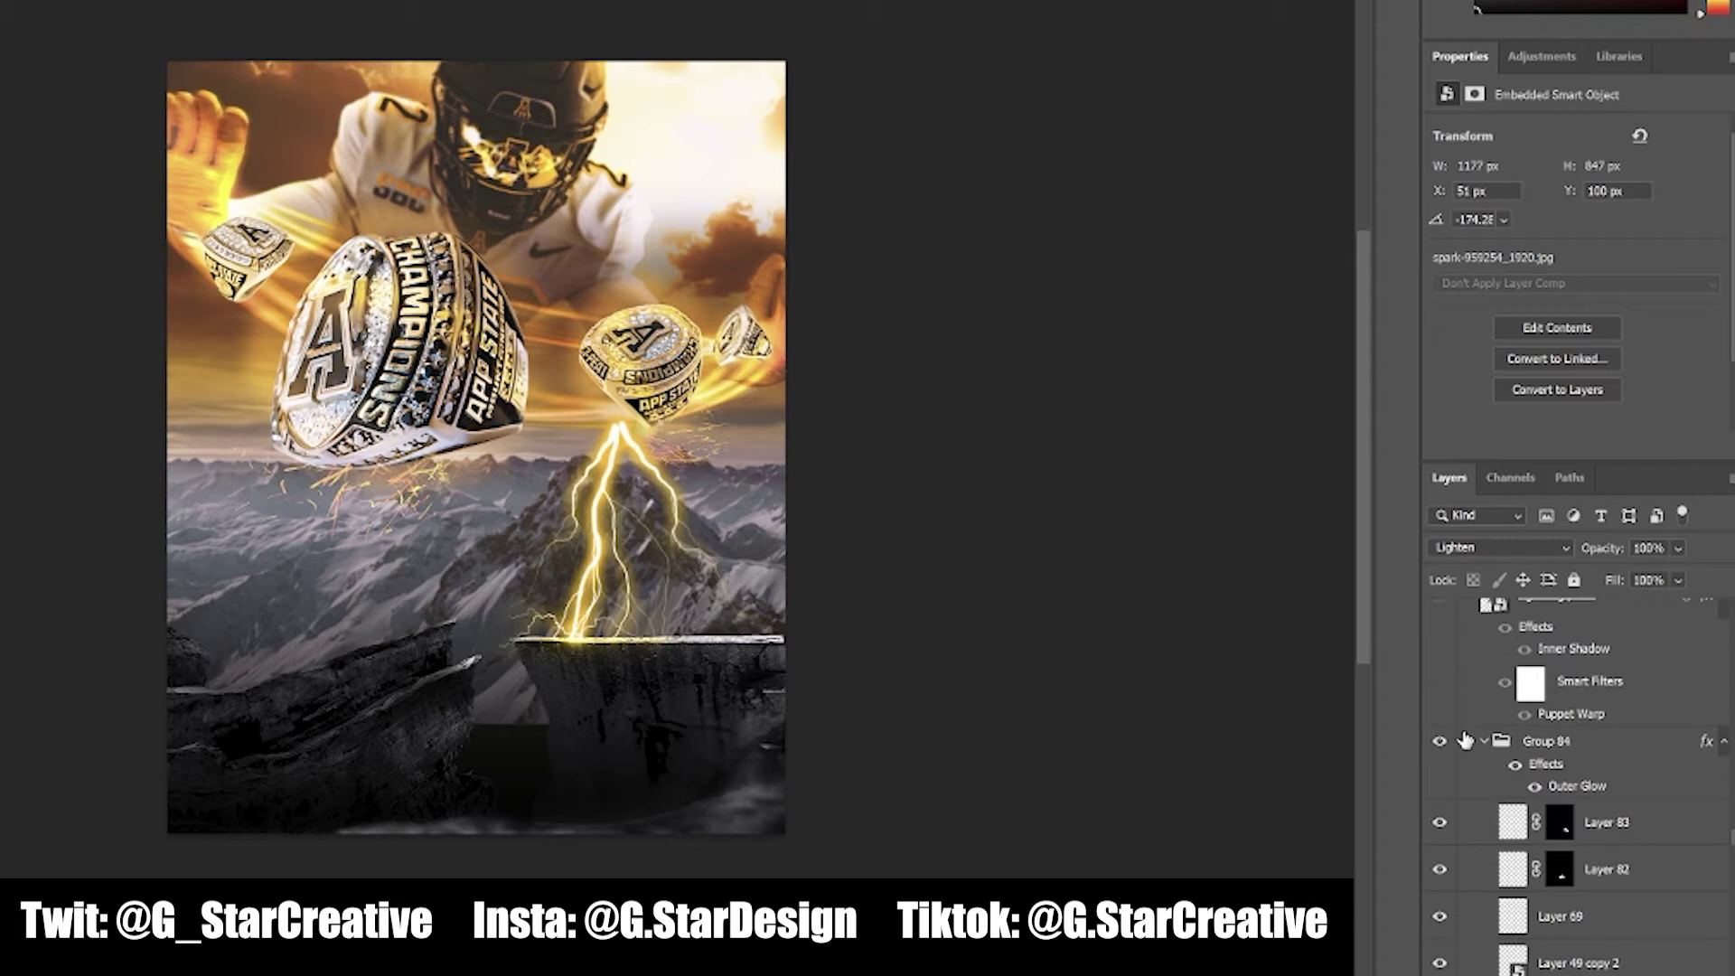
pyautogui.click(1516, 766)
pyautogui.click(1516, 767)
pyautogui.click(1517, 768)
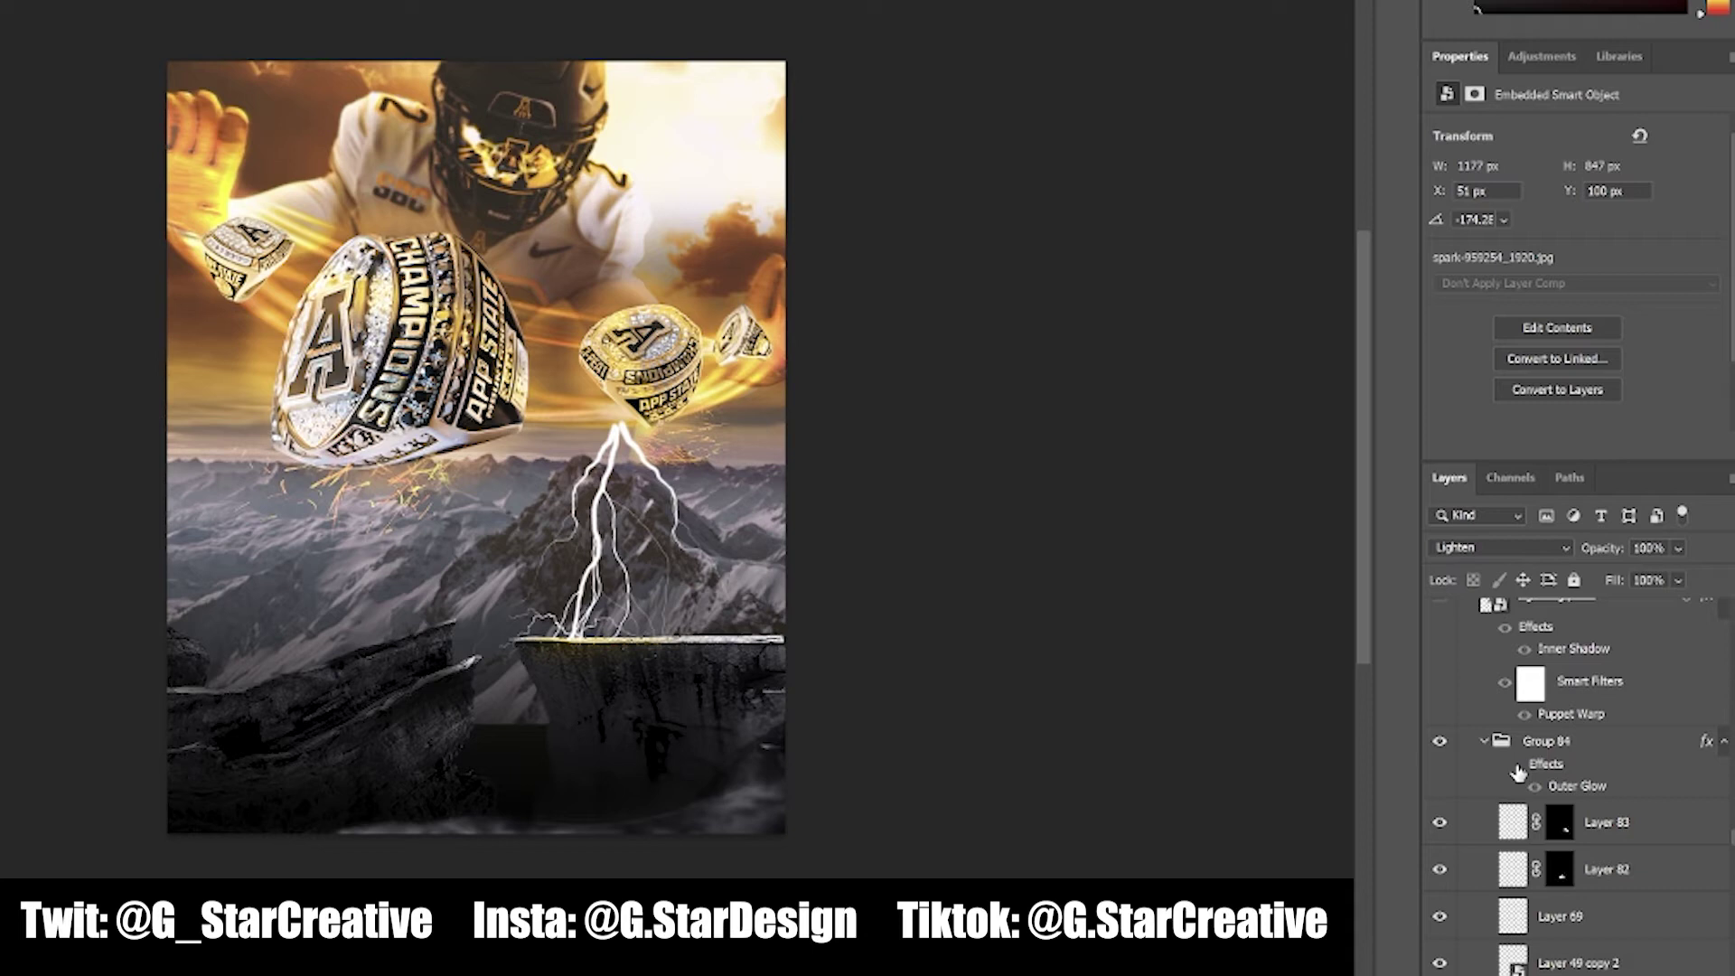
pyautogui.click(1517, 768)
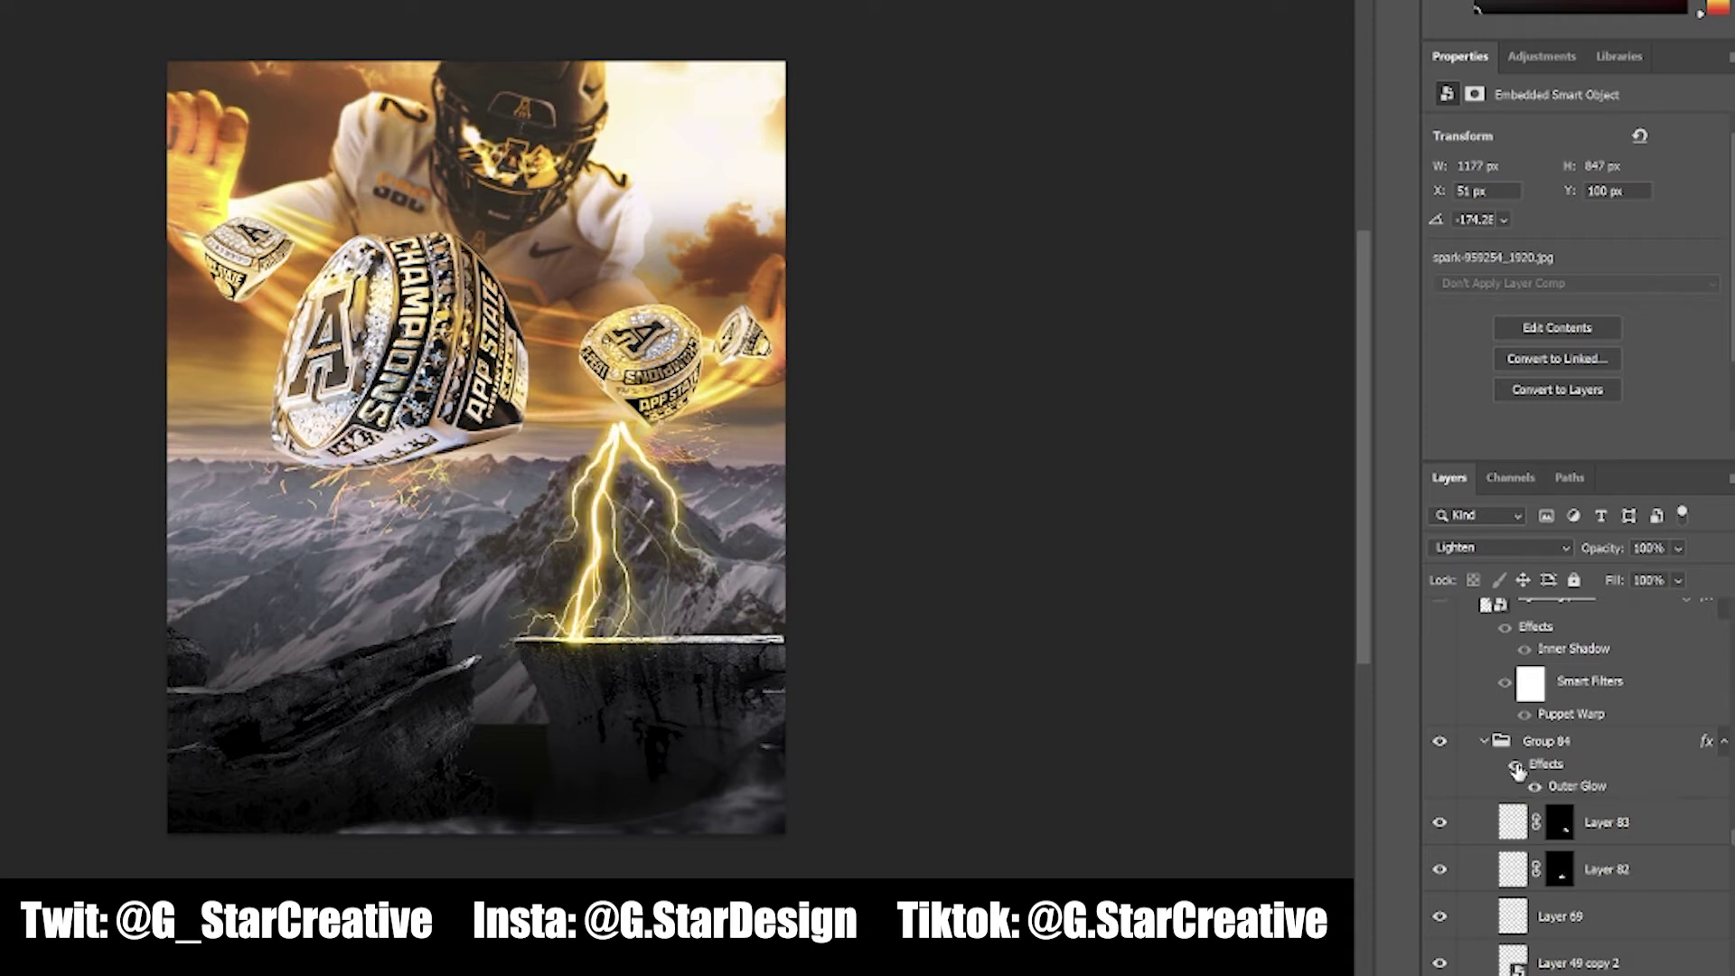
# Show the lightning pose player layer, comparing it with and without its Puppet Warp filter and Inner Shadow effect
pyautogui.scroll(3, 1517, 768)
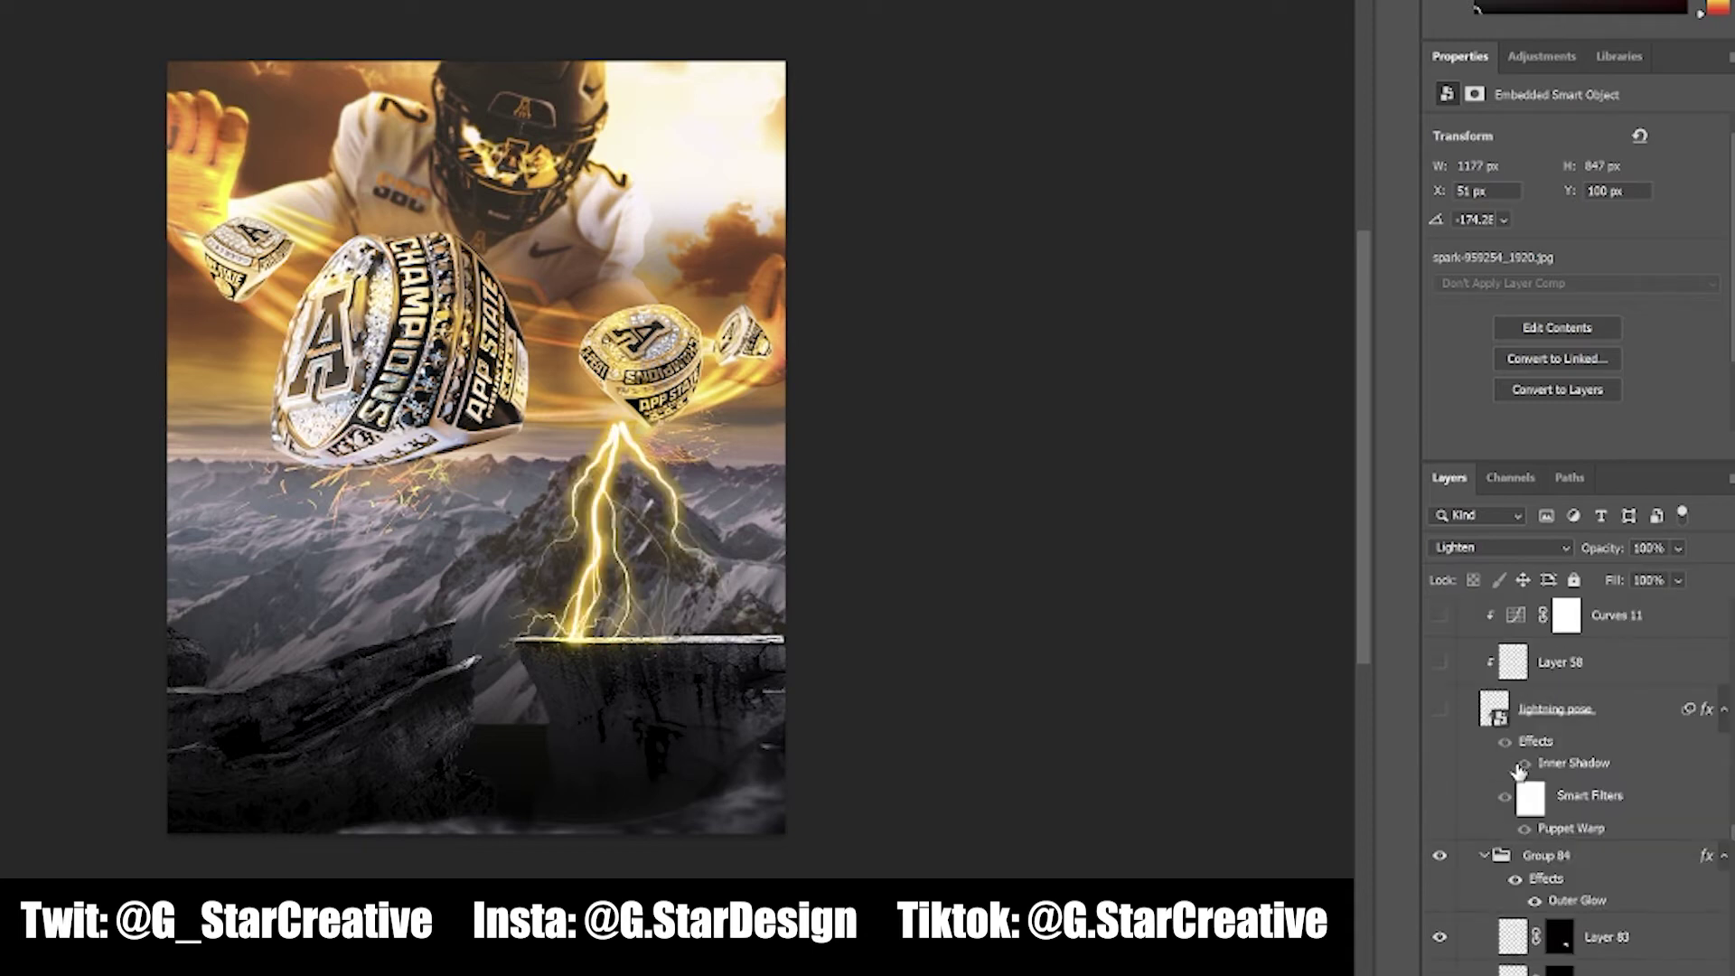
pyautogui.click(1440, 711)
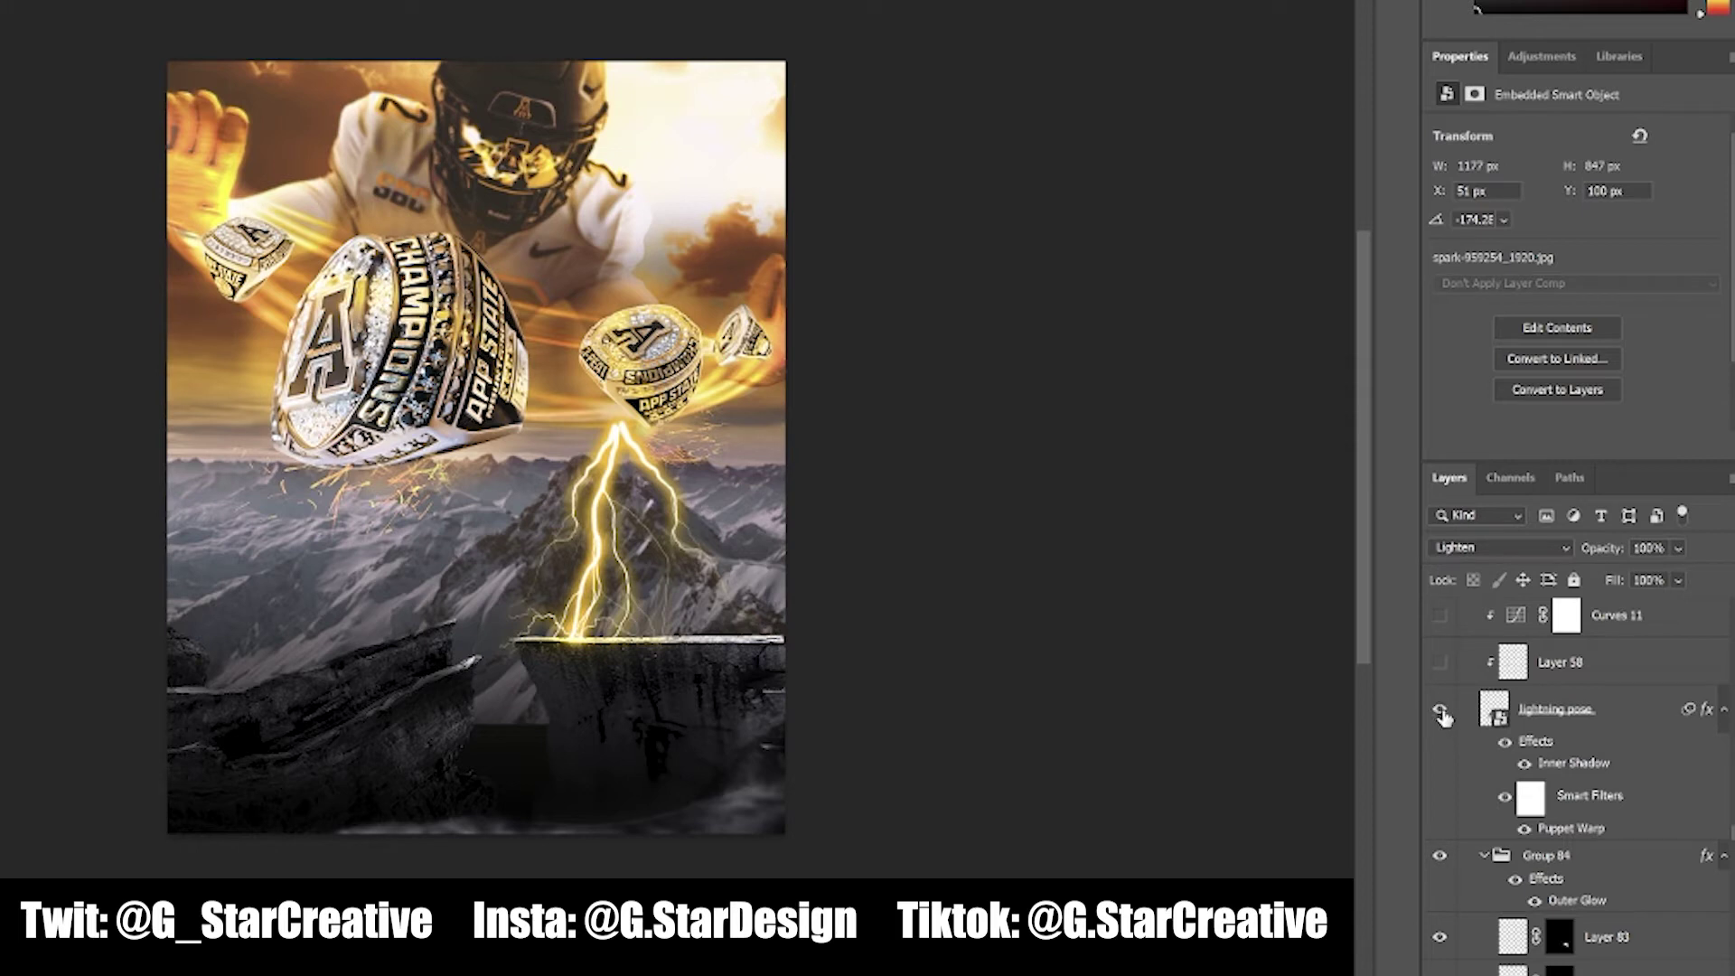
pyautogui.click(1505, 741)
pyautogui.click(1503, 802)
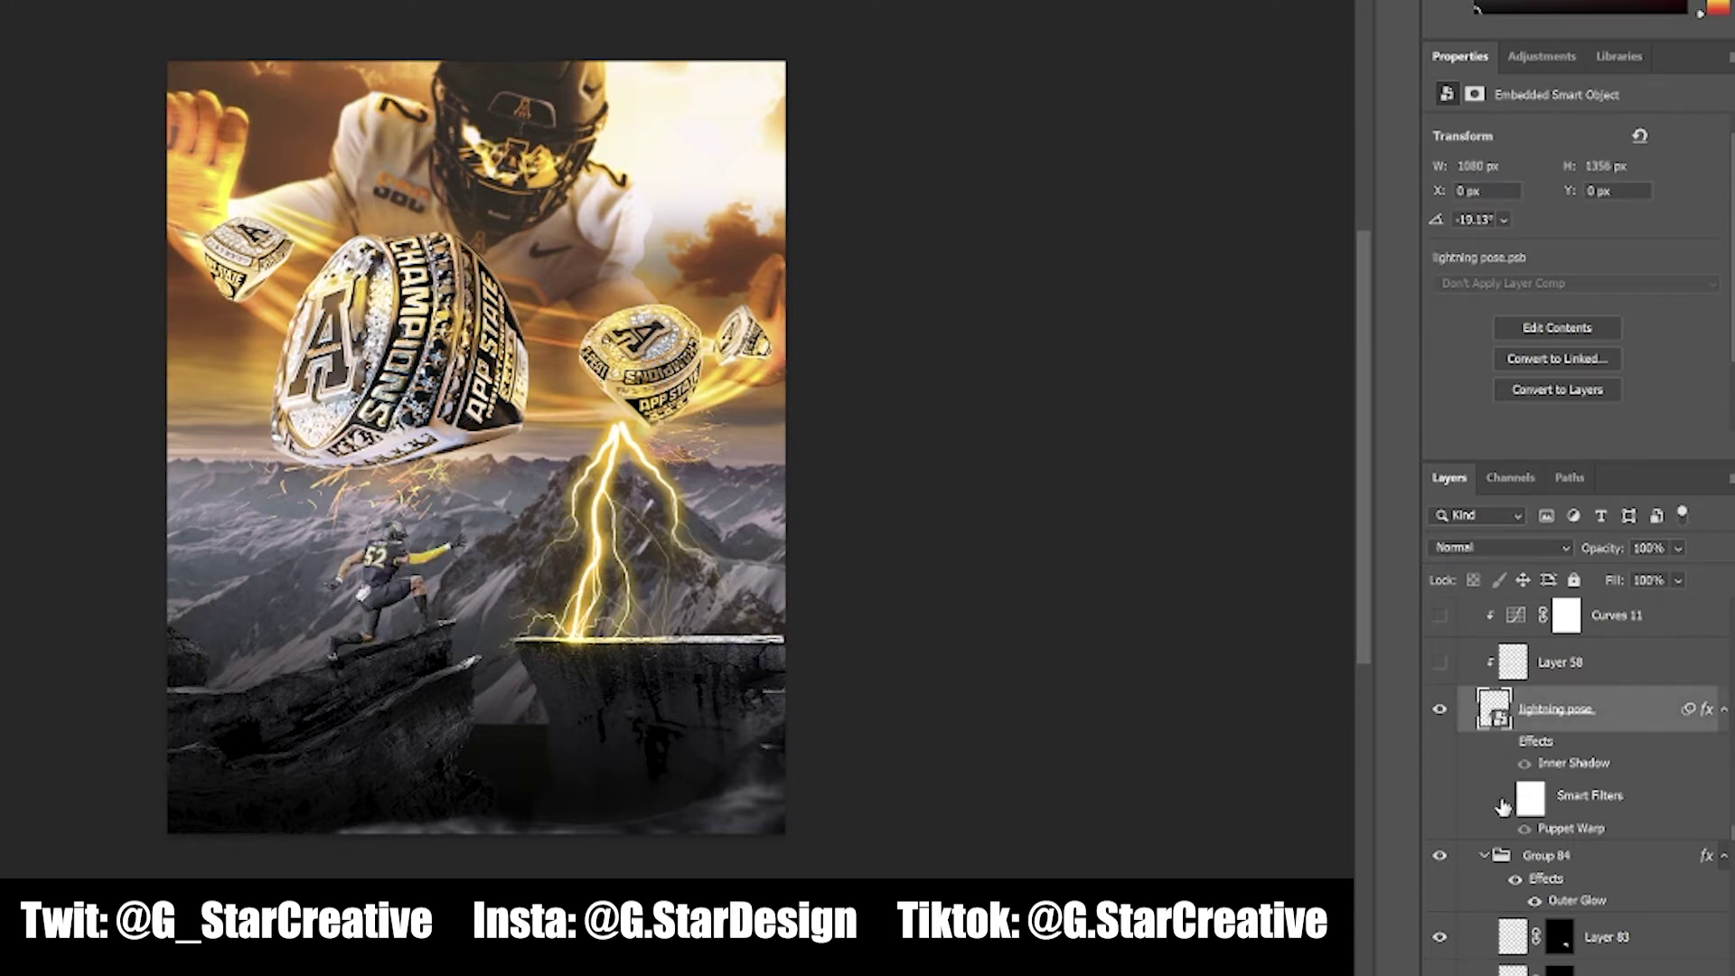
pyautogui.click(1504, 801)
pyautogui.click(1503, 801)
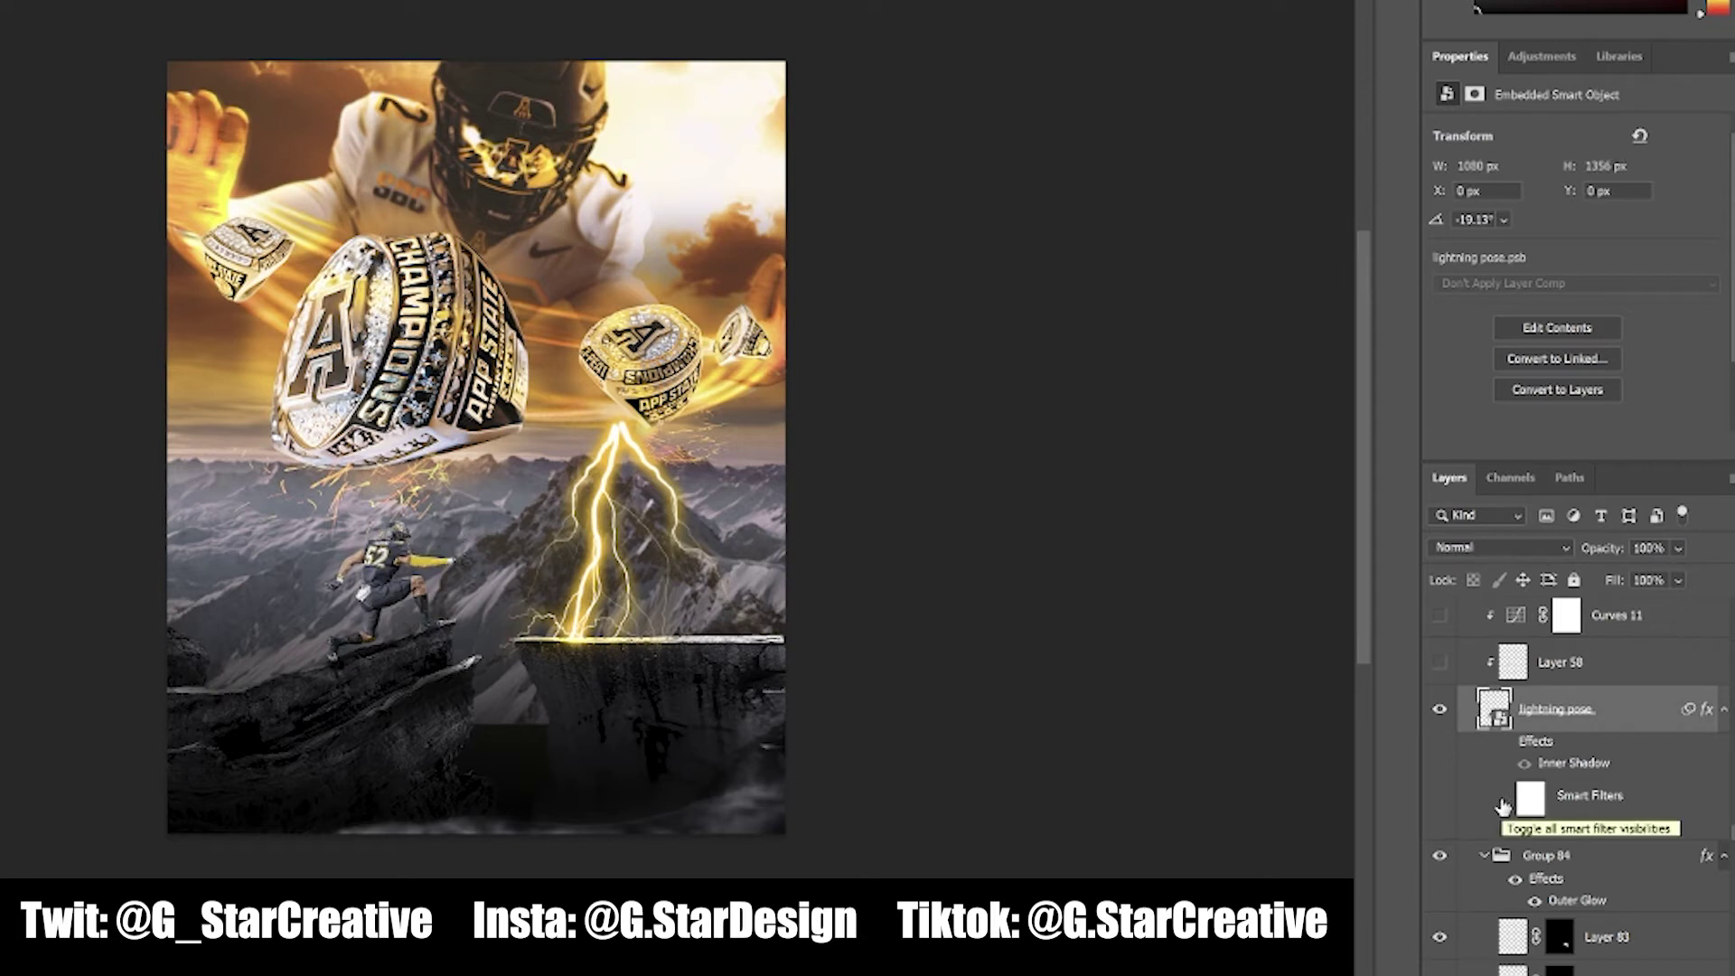
pyautogui.click(1504, 801)
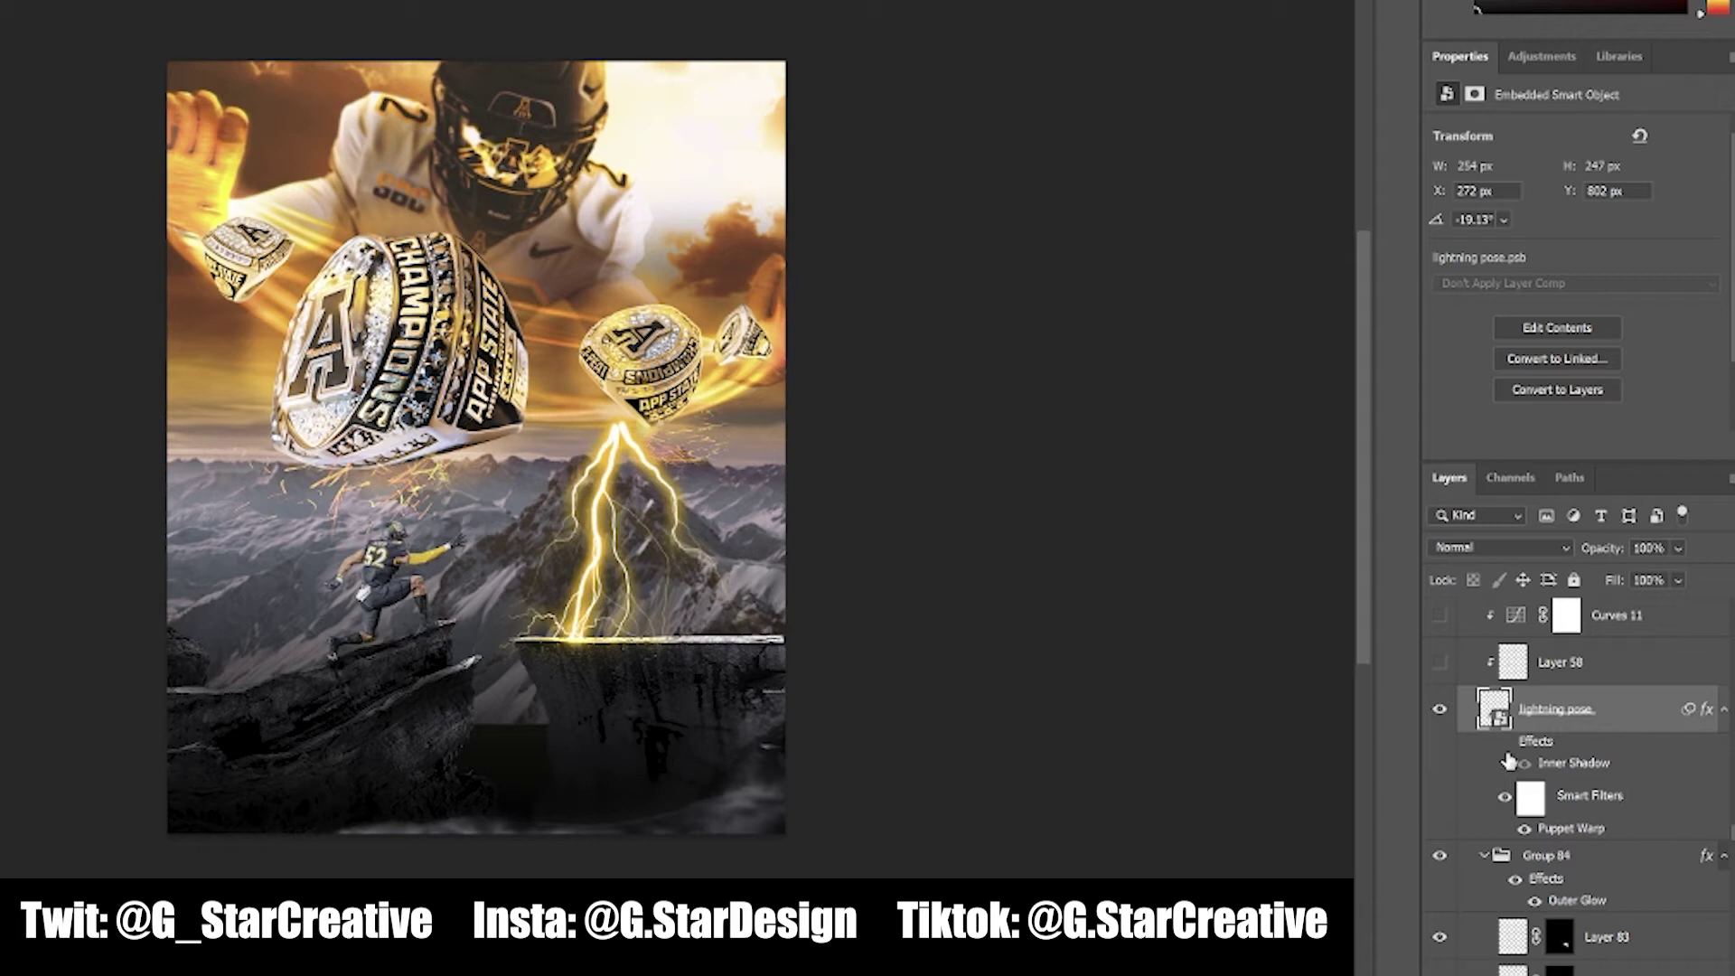
pyautogui.click(1505, 743)
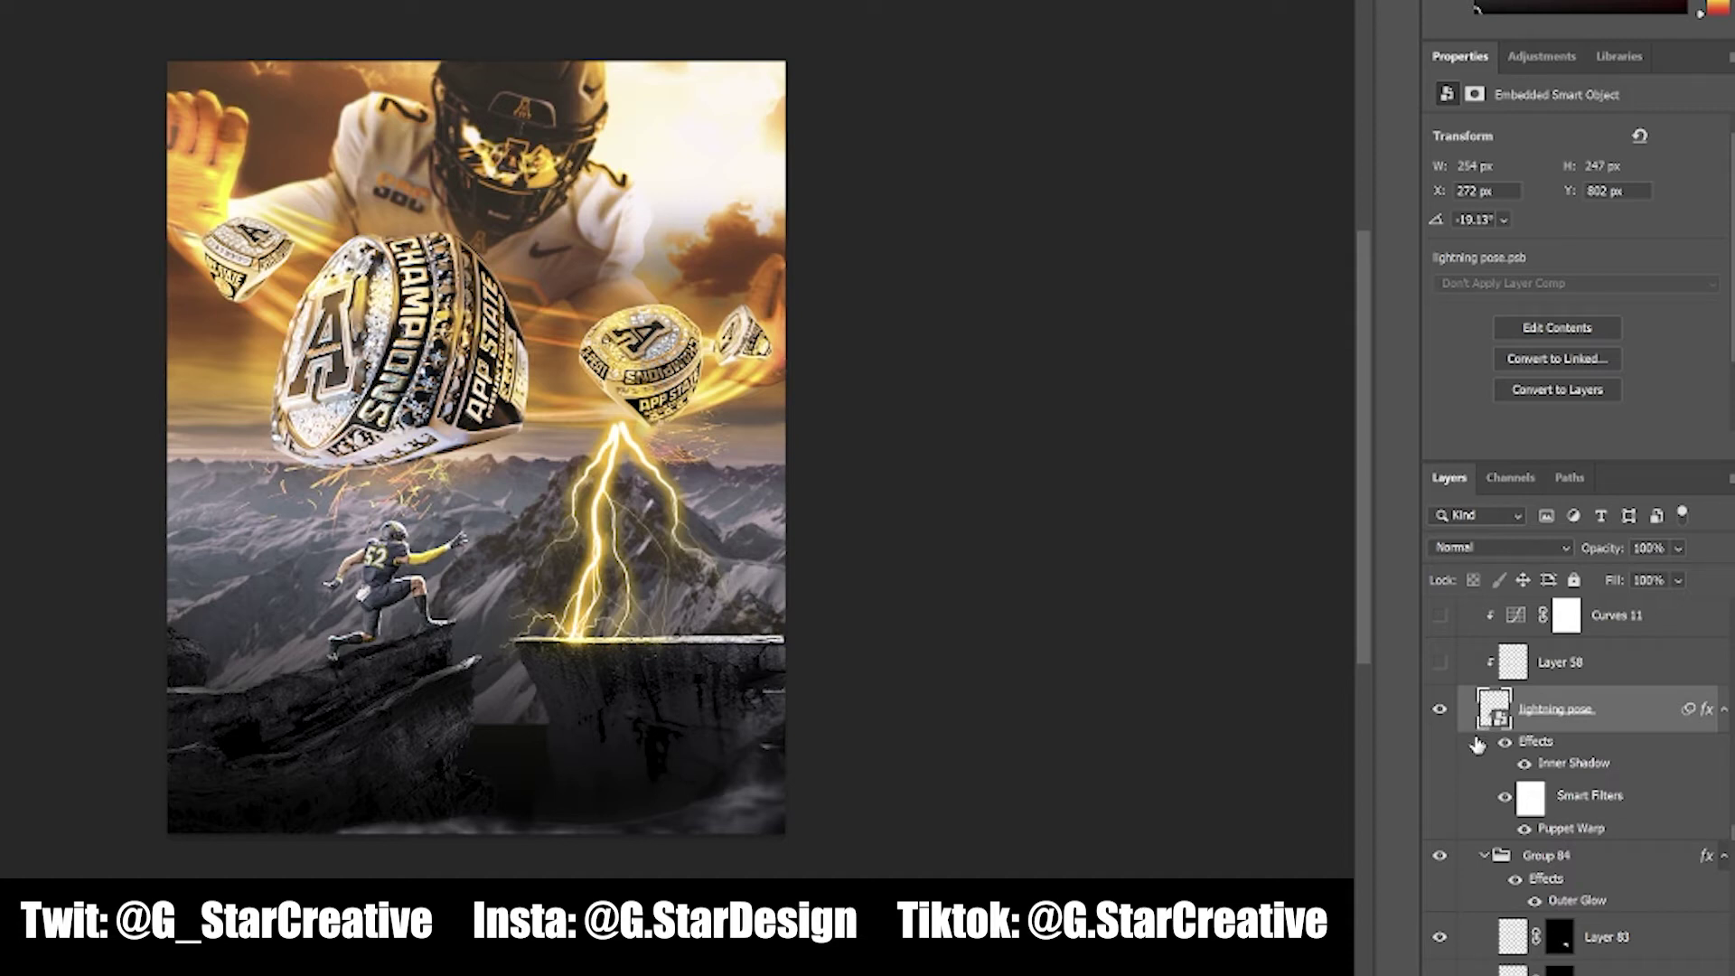
# Show the lightning pose player's clipped Layer 58, Curves 11, Curves 10 and Layer 60
pyautogui.scroll(2, 1477, 743)
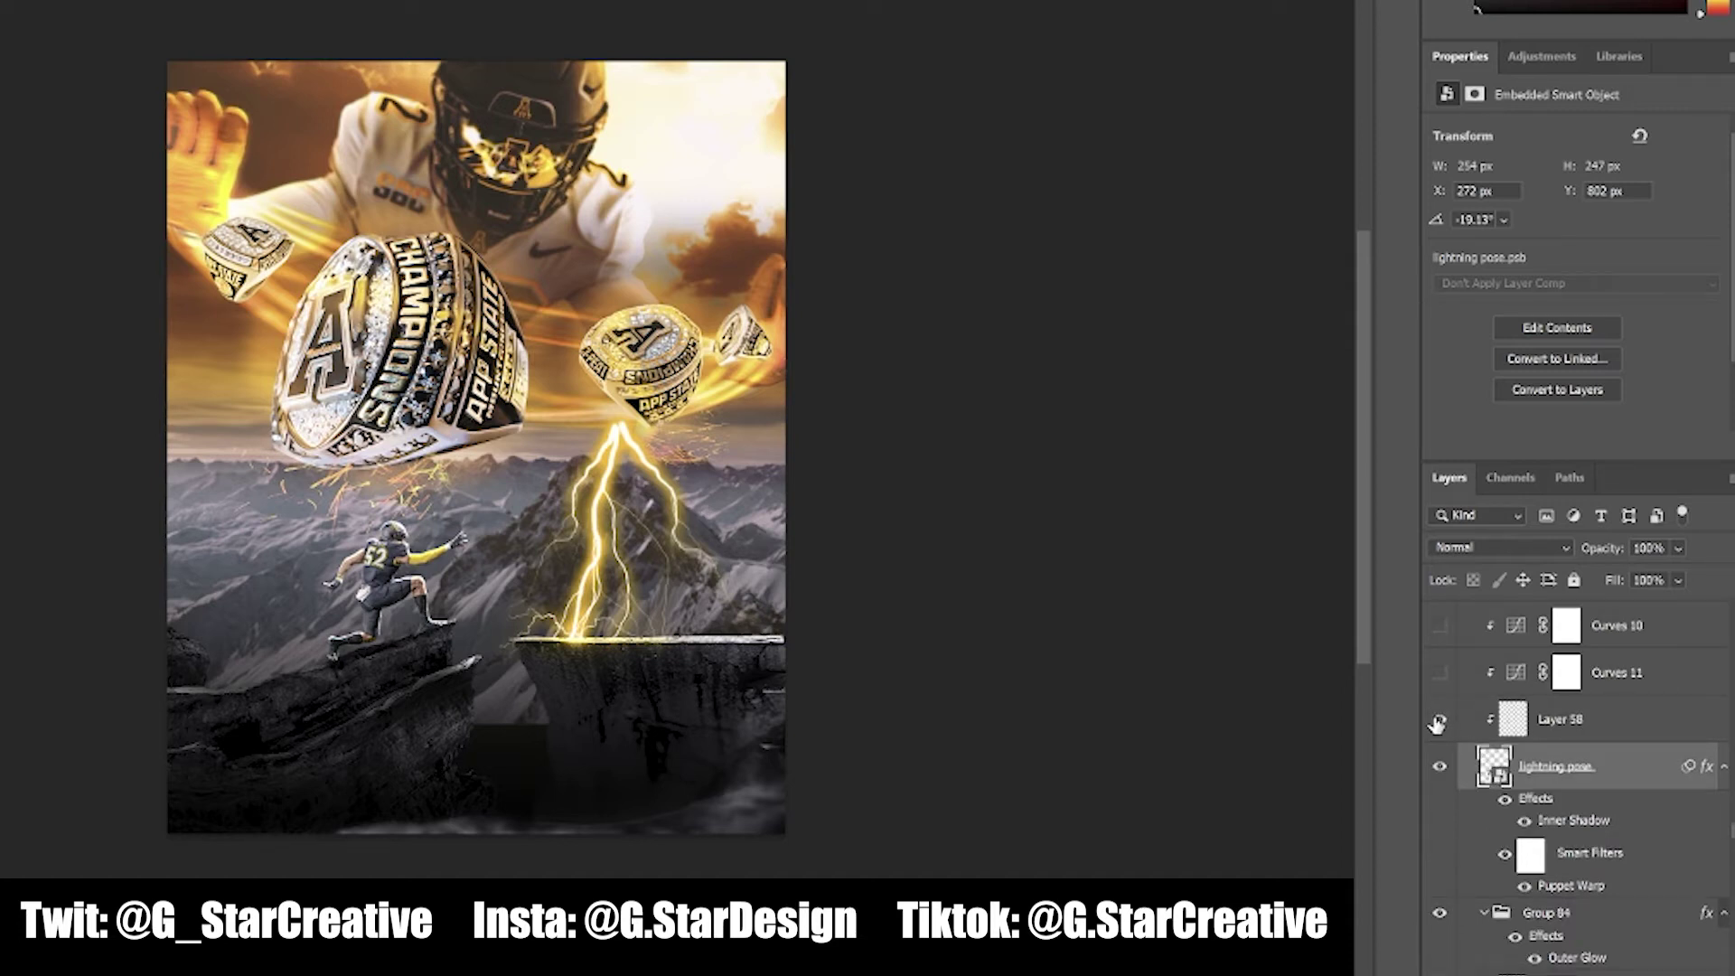
pyautogui.click(1441, 723)
pyautogui.click(1441, 676)
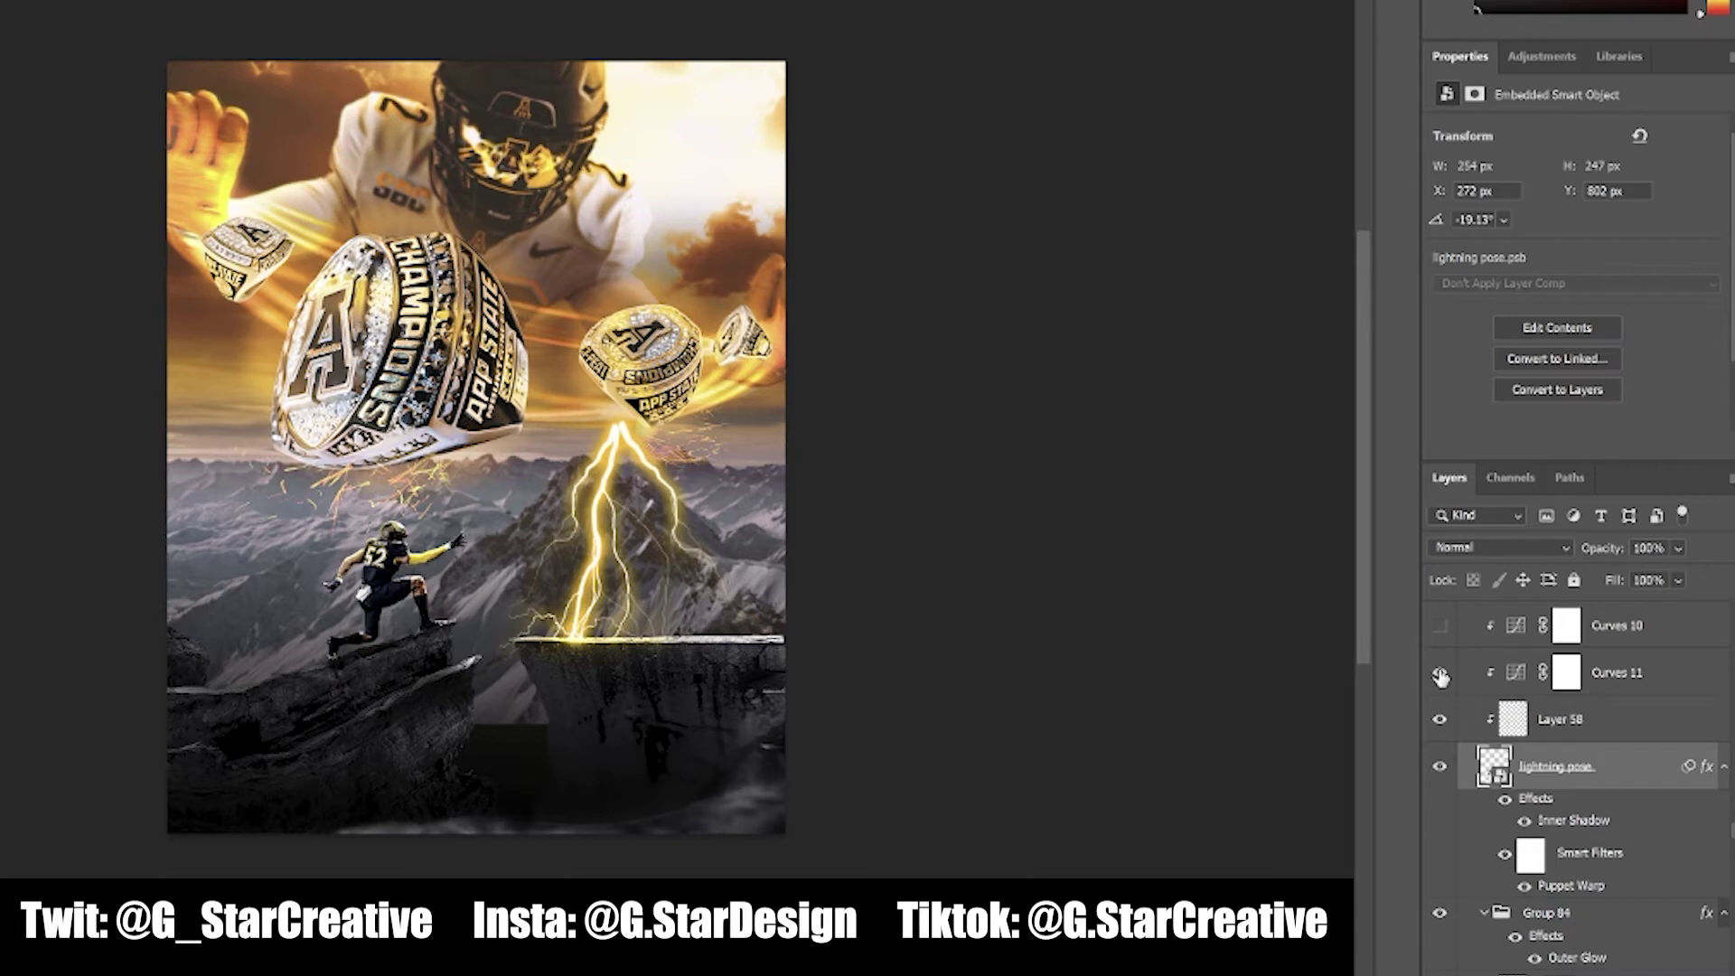
pyautogui.scroll(2, 1473, 687)
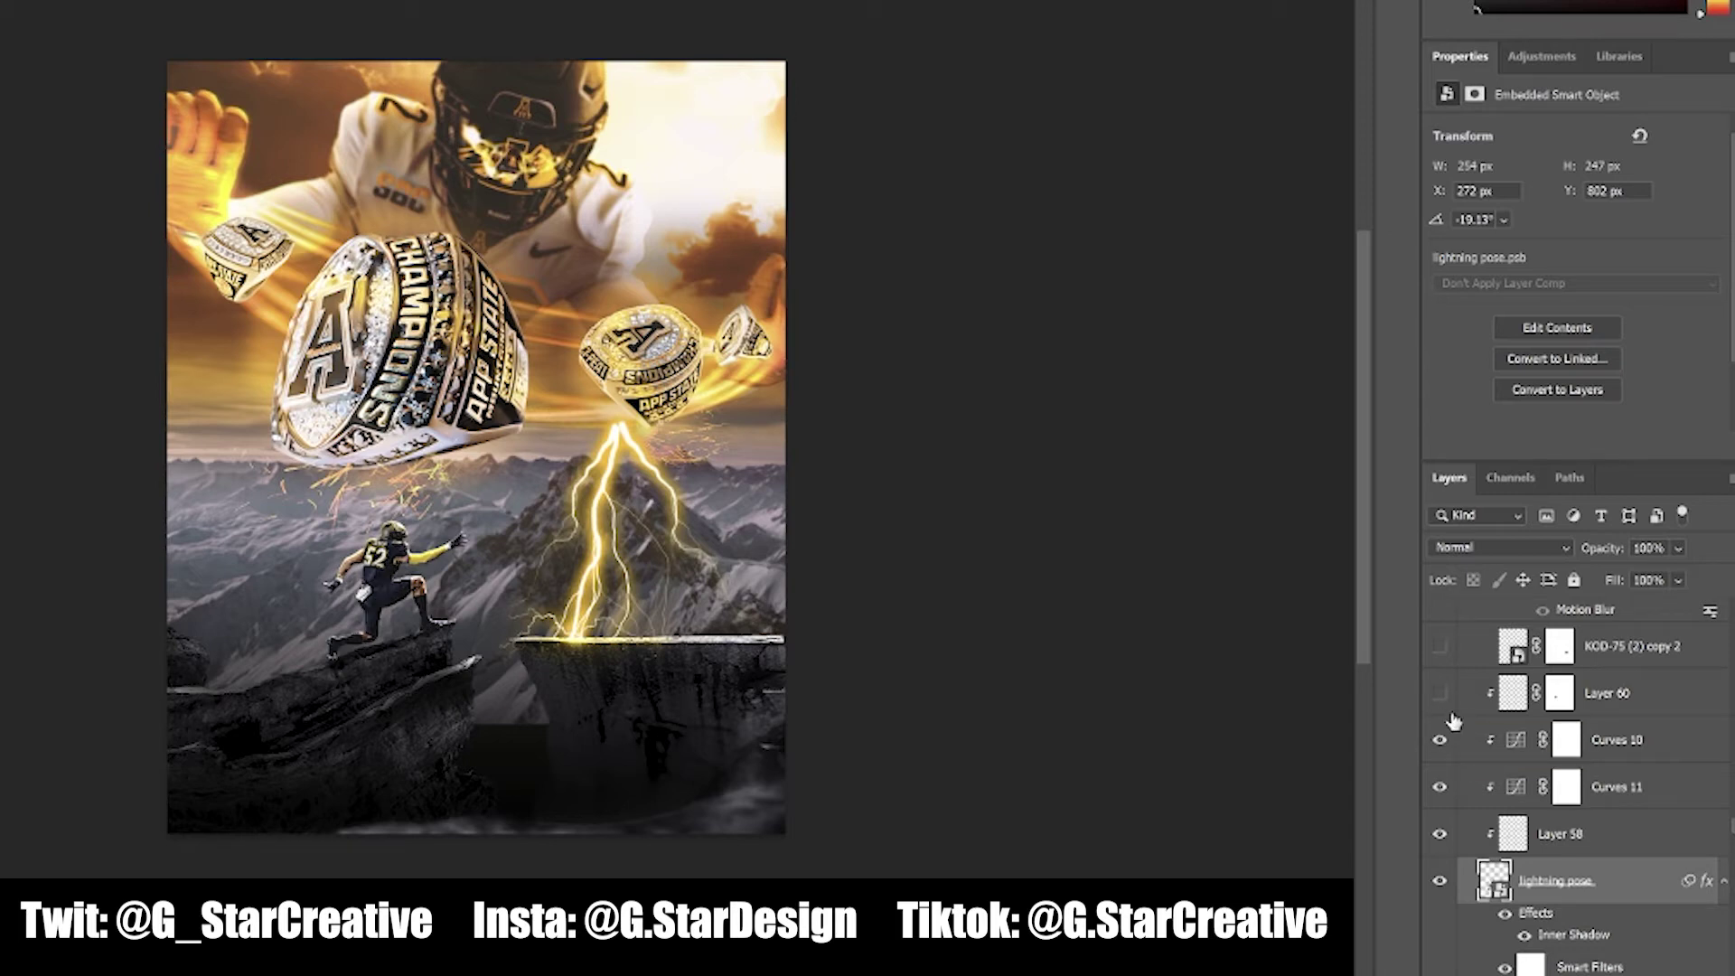
pyautogui.scroll(1, 1457, 718)
pyautogui.click(1440, 751)
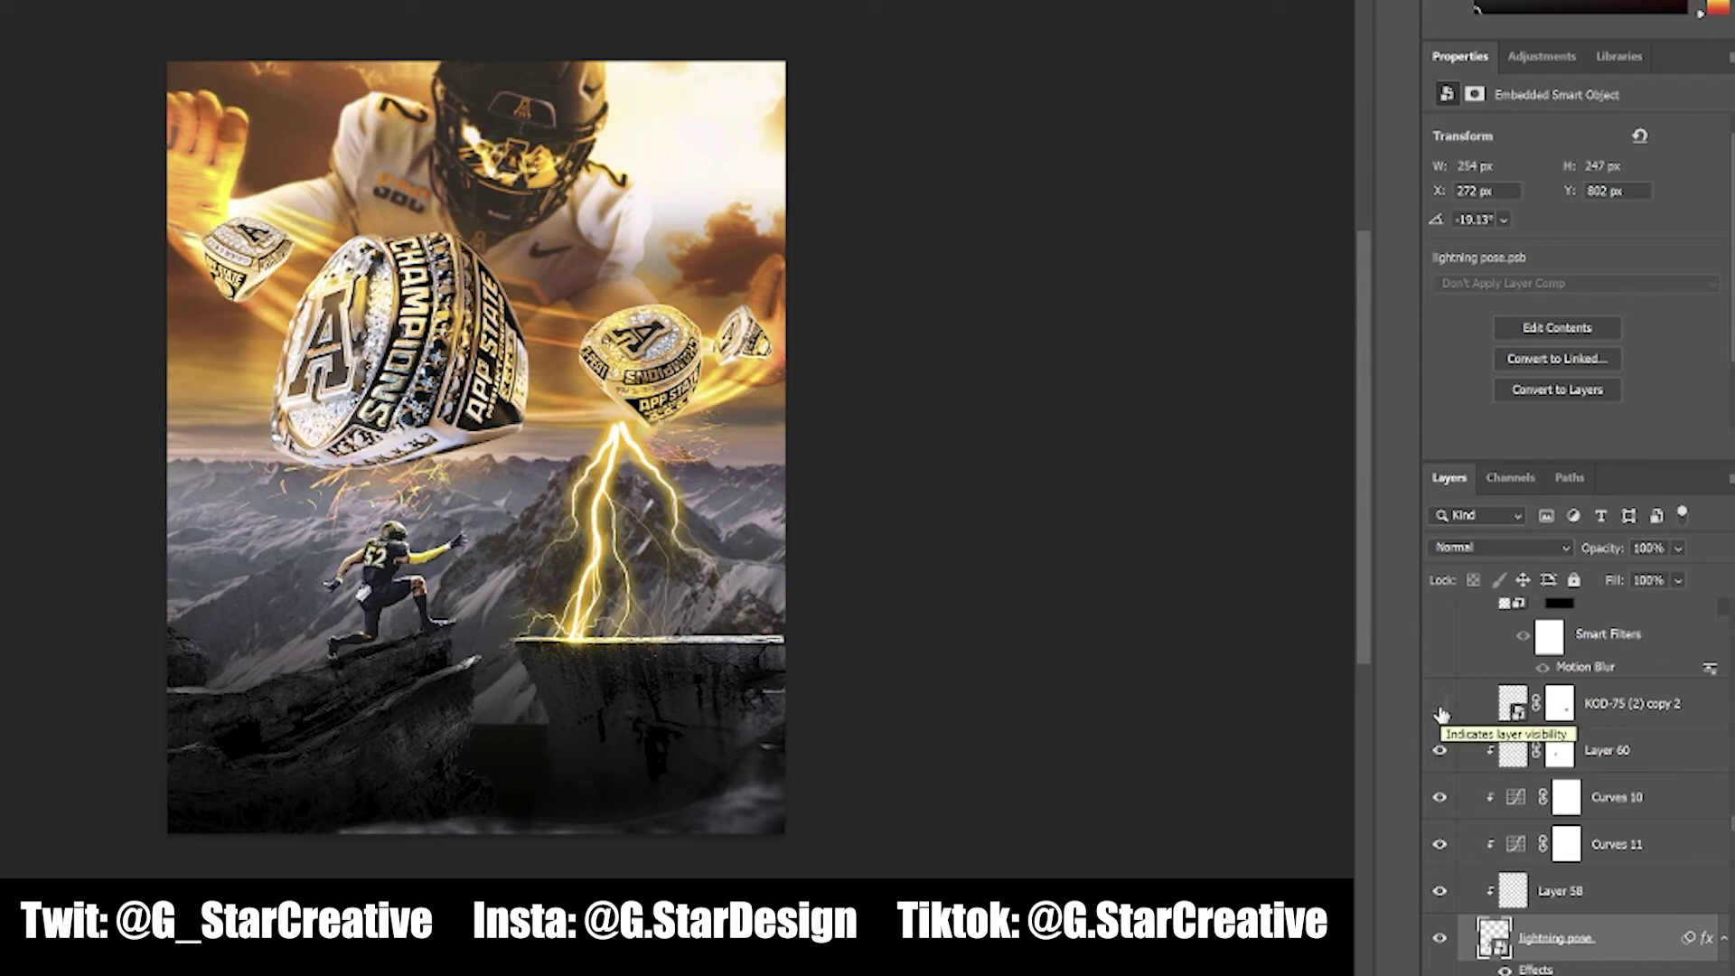
# Show the leaping player on KOD-75 (2) copy 2 and the masked KOD-75 (2) layer with its Motion Blur filter
pyautogui.click(1441, 710)
pyautogui.scroll(2, 1441, 696)
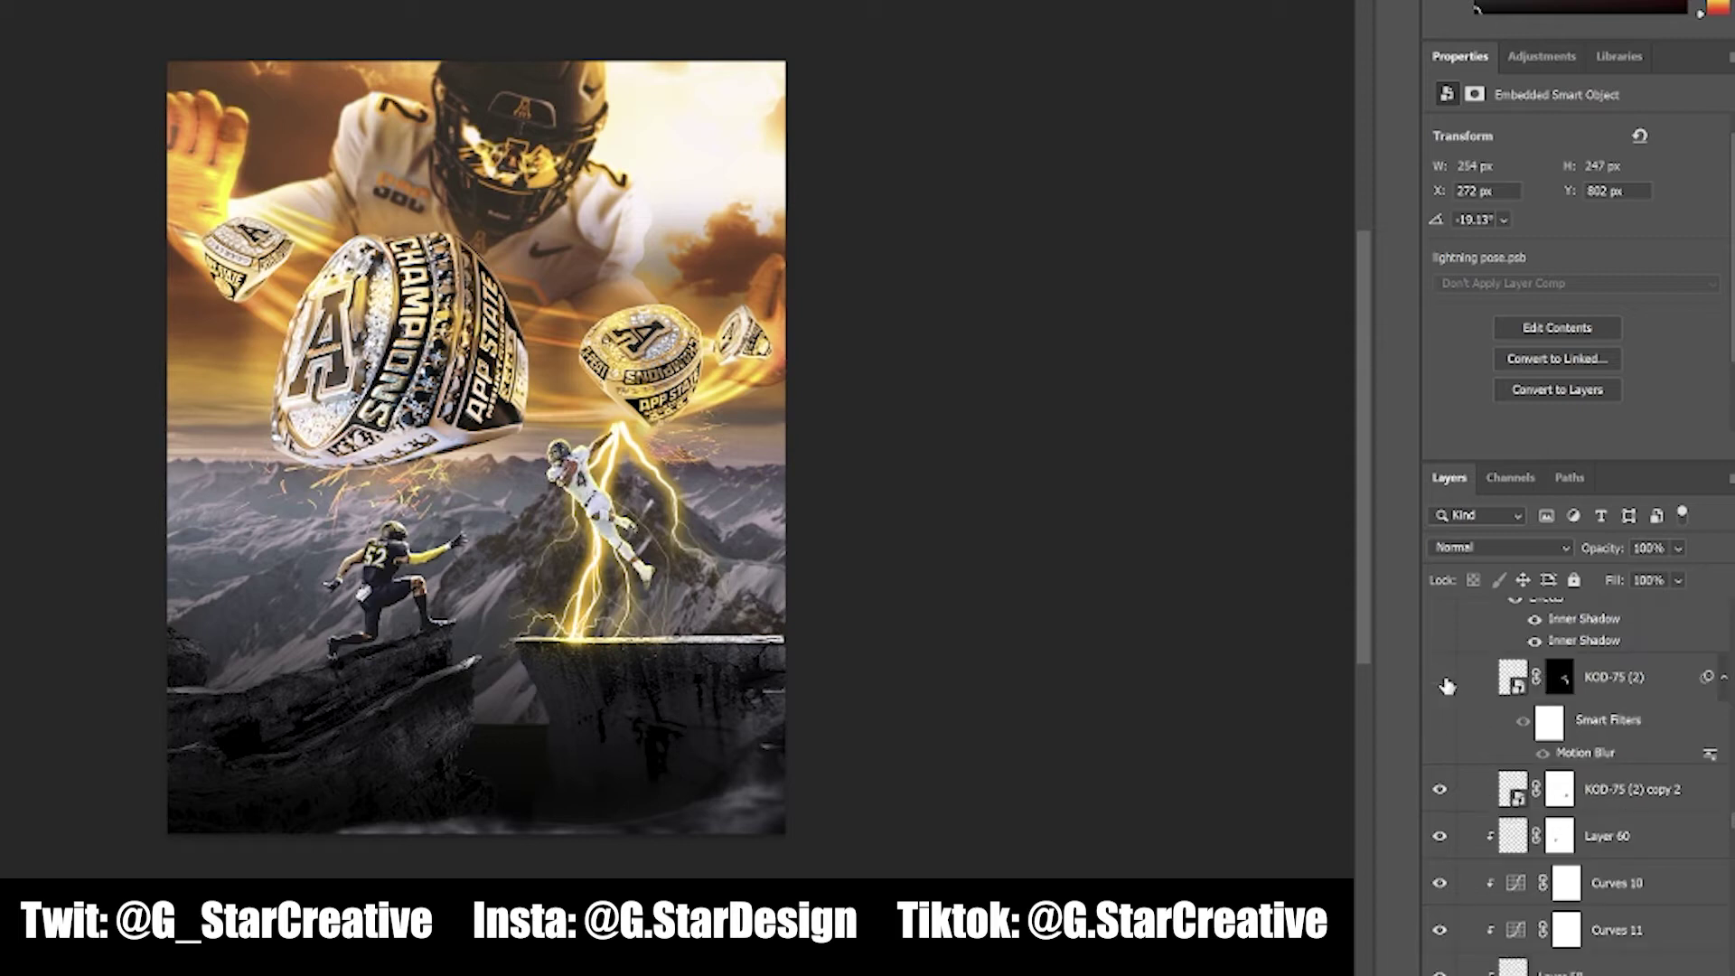
pyautogui.click(1441, 678)
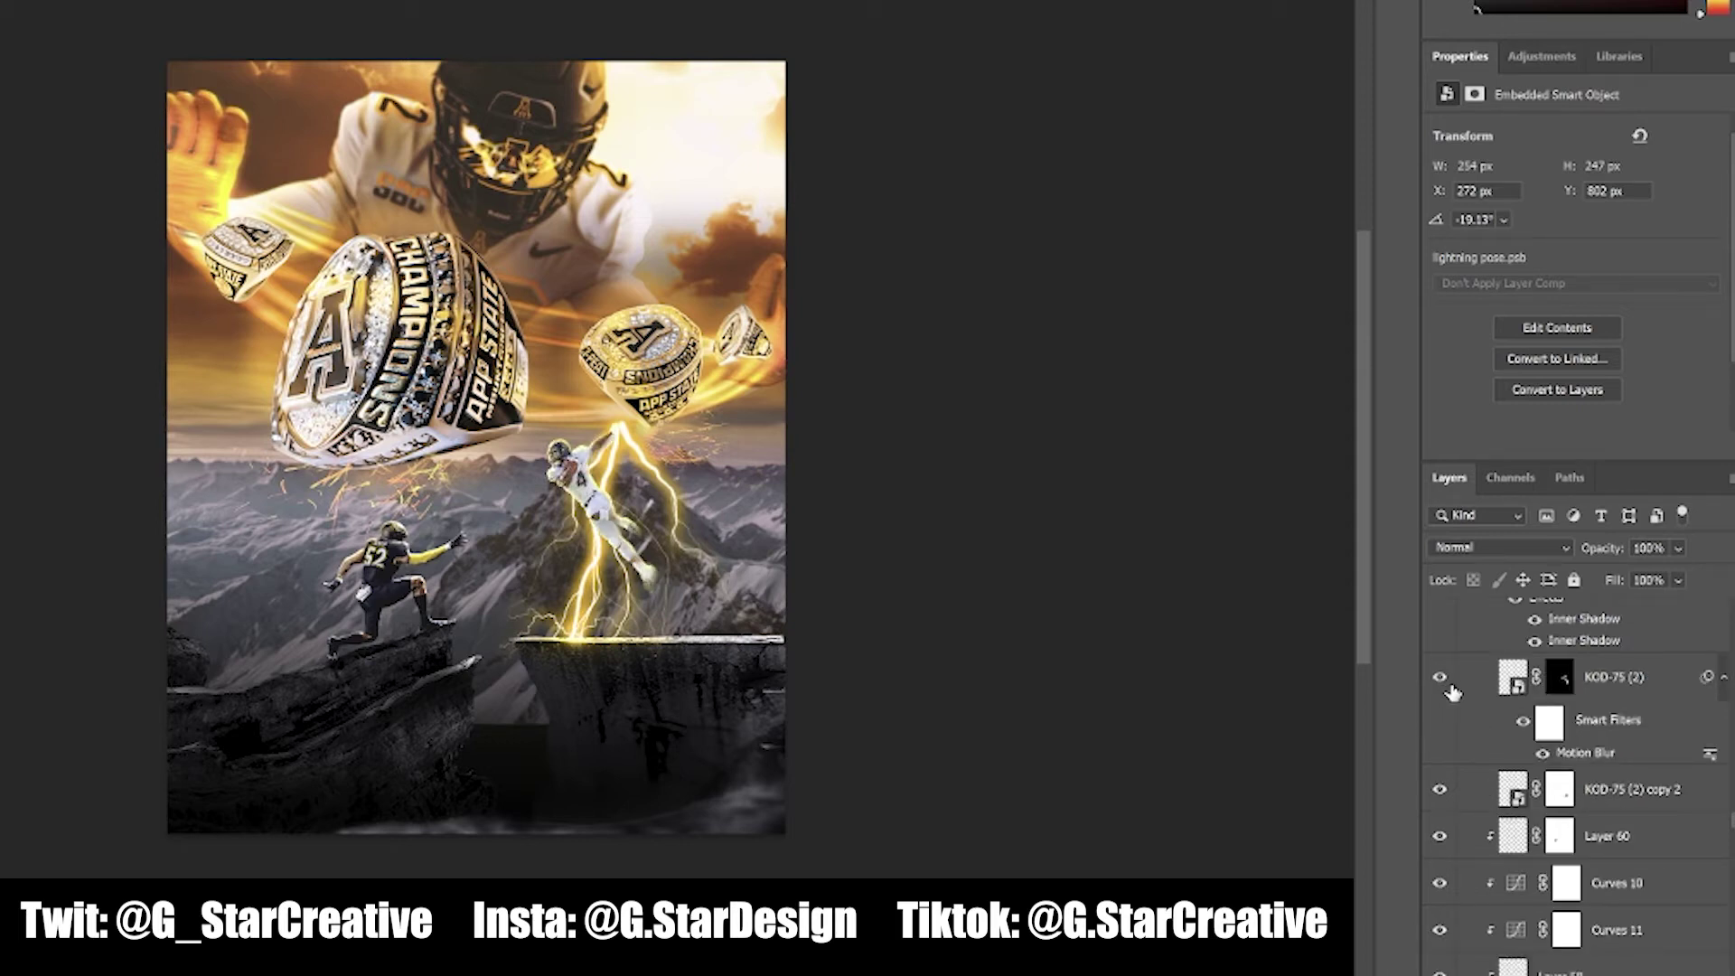
pyautogui.click(1525, 723)
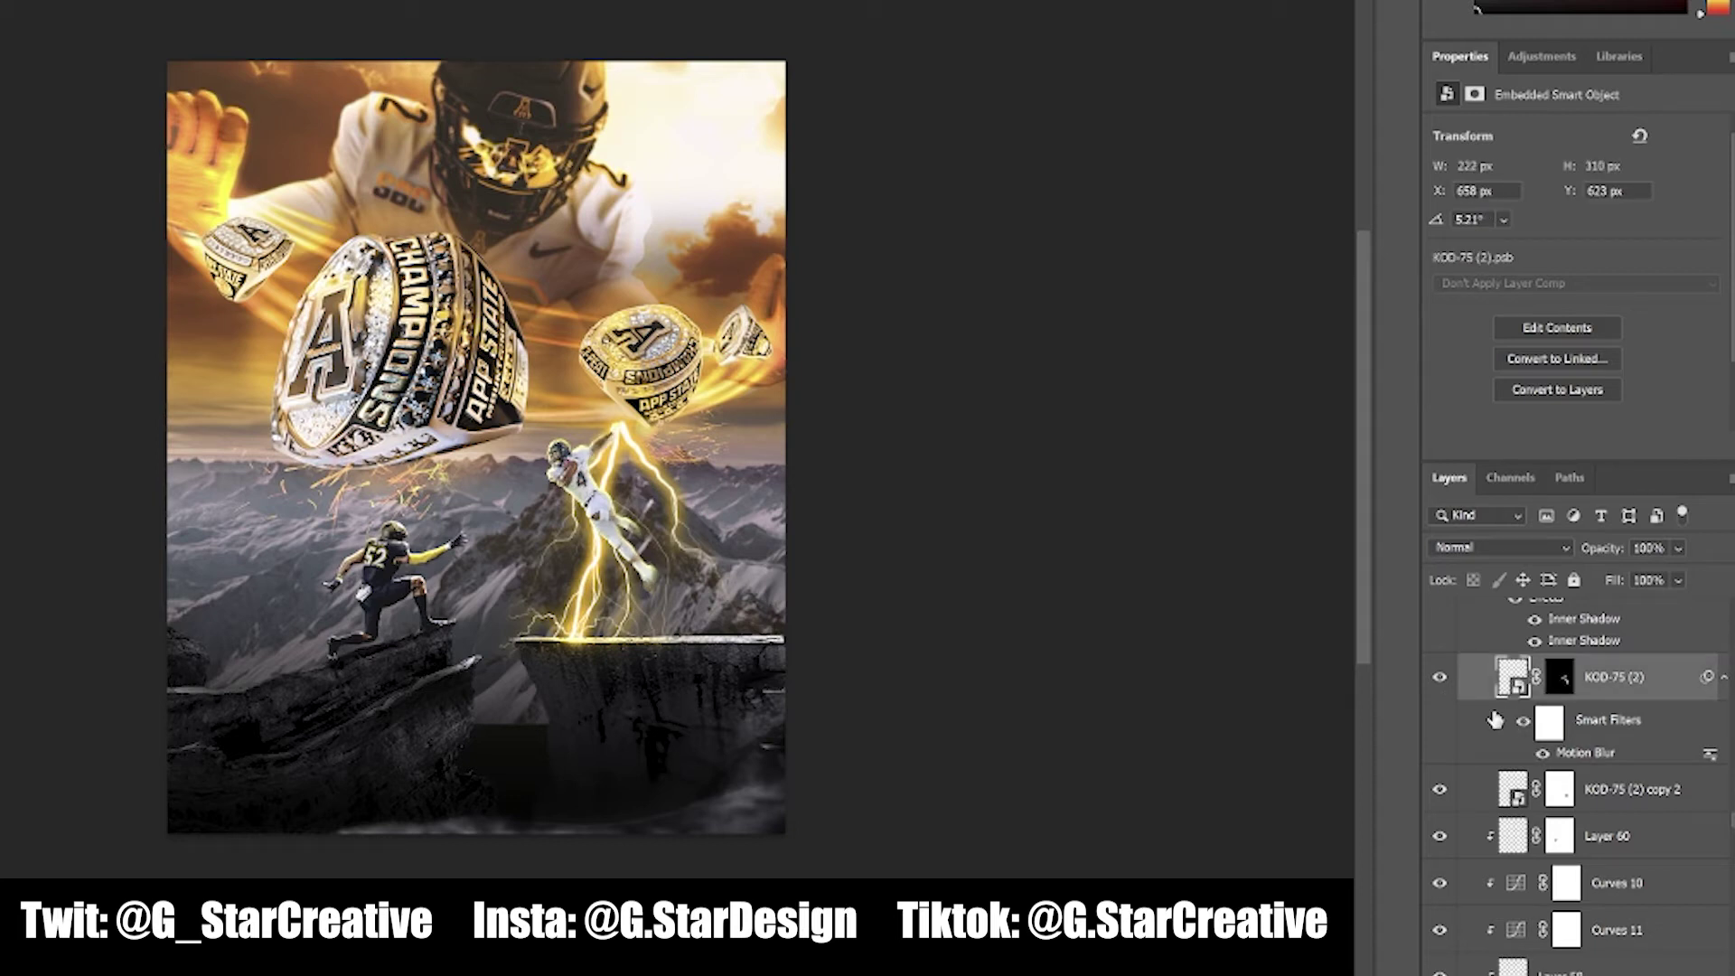
# Compare the leaping player with and without Group 77's effects, checking each of its two Inner Shadows separately
pyautogui.scroll(2, 1496, 719)
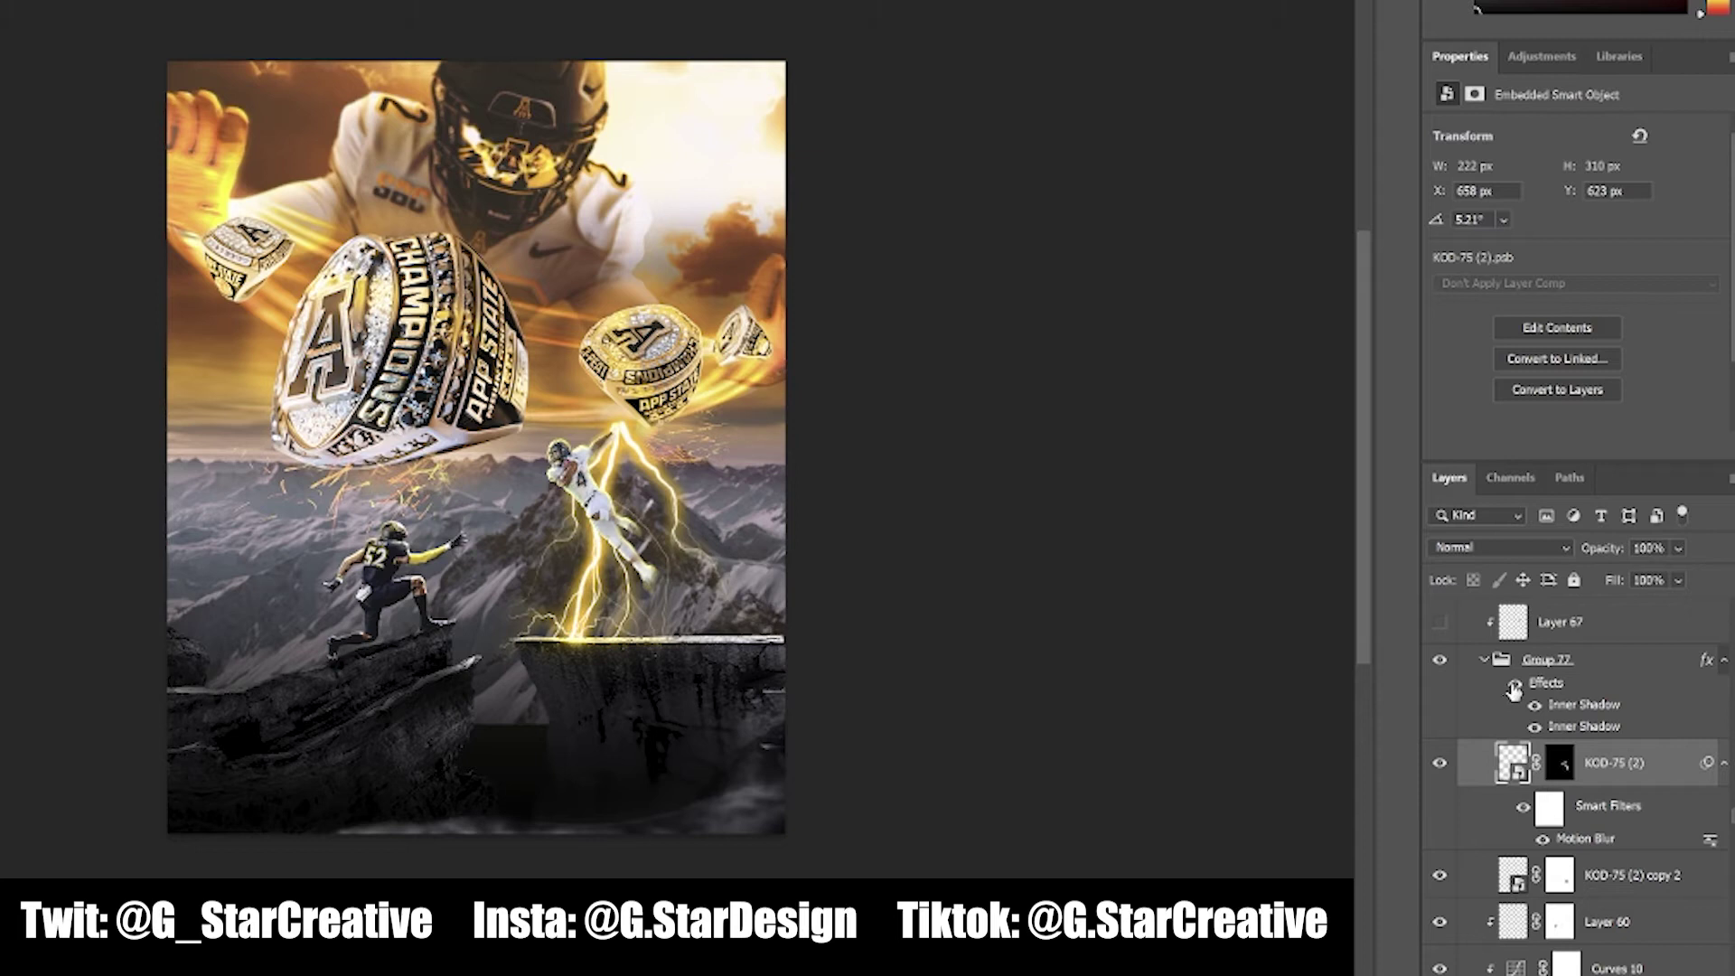
pyautogui.click(1516, 686)
pyautogui.click(1516, 685)
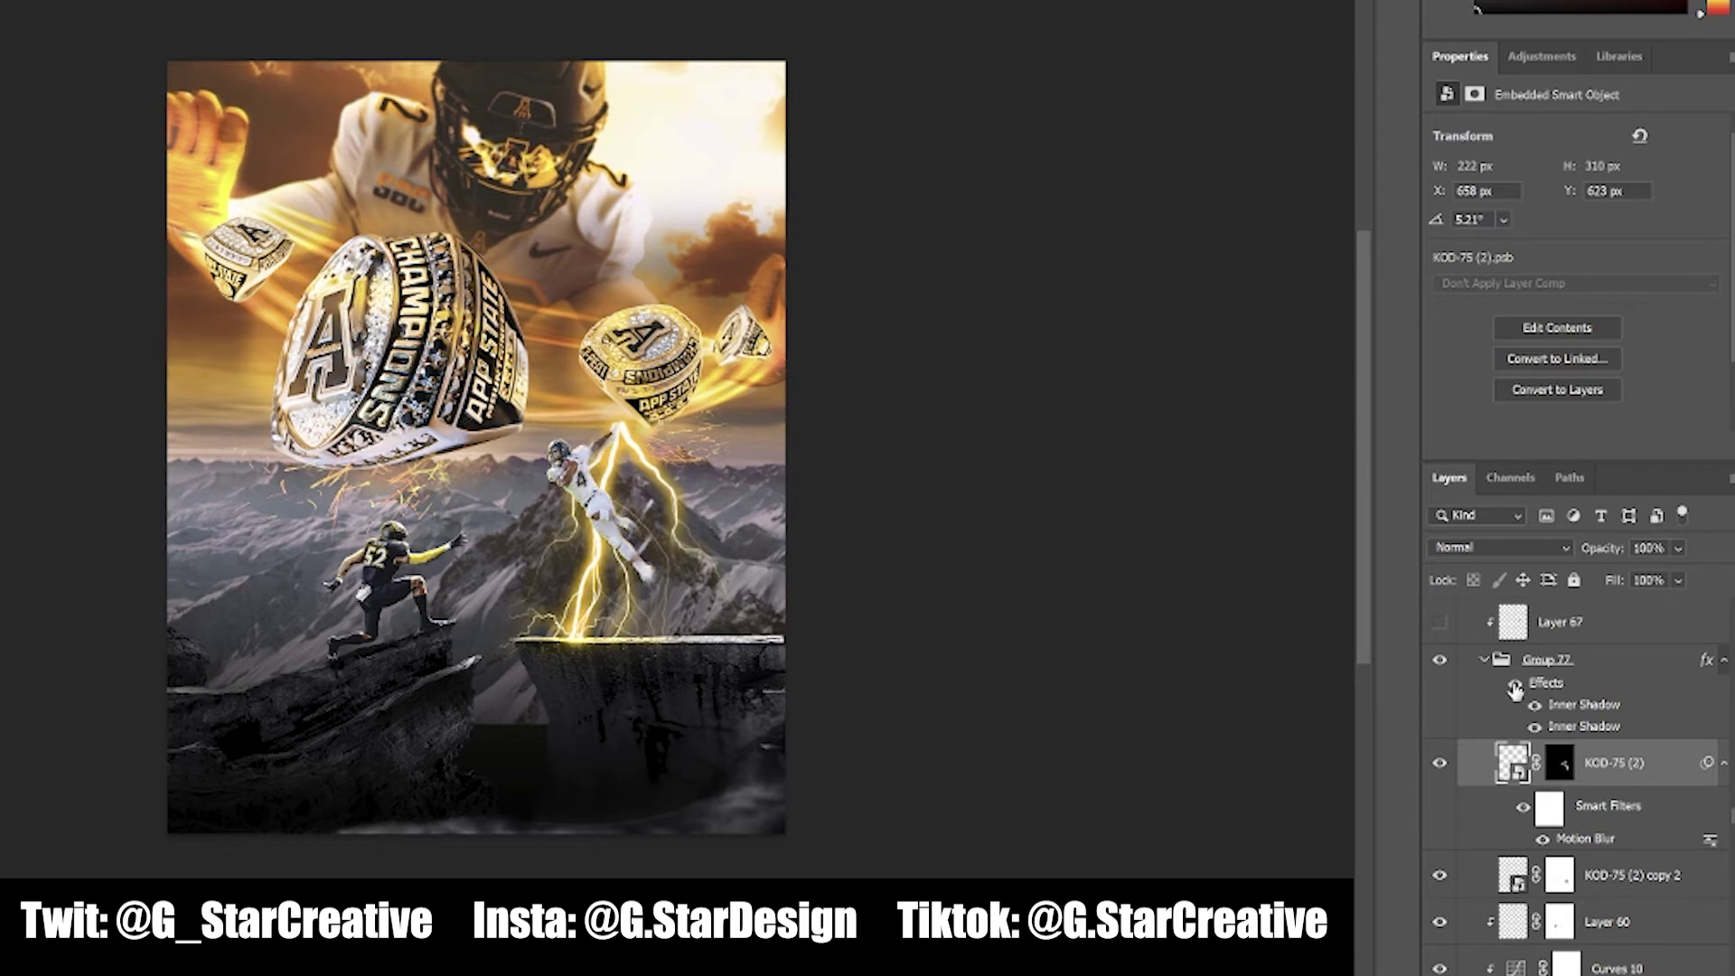
pyautogui.click(1515, 685)
pyautogui.click(1516, 685)
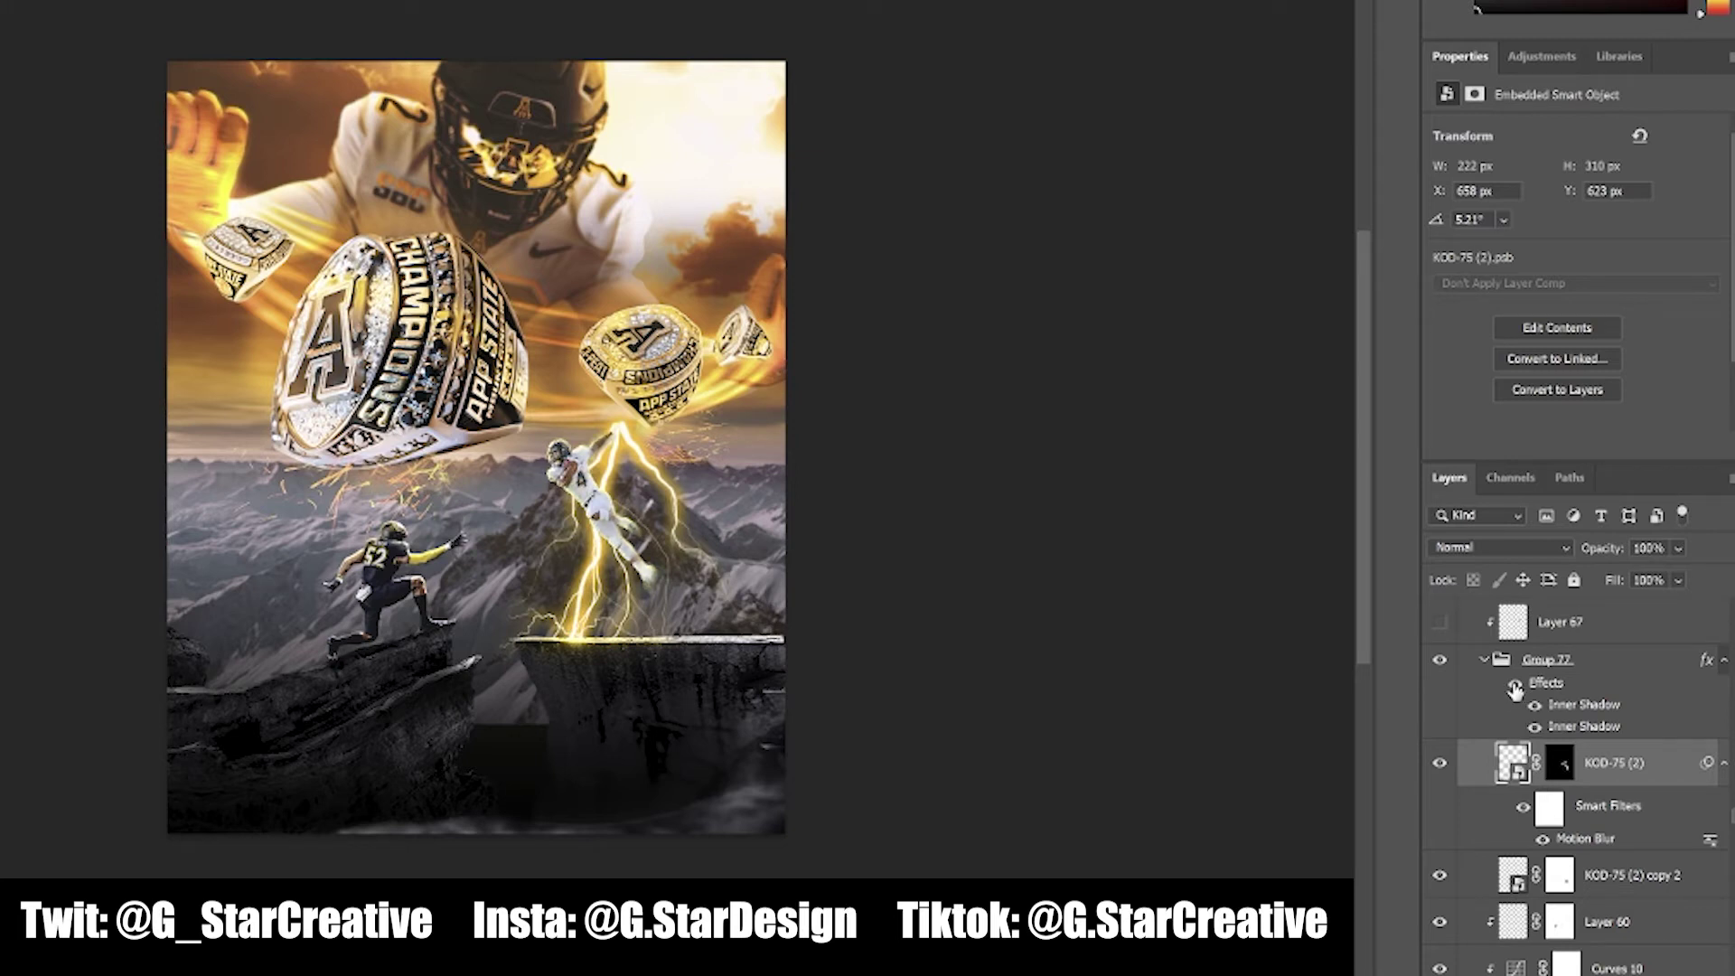
pyautogui.click(1535, 705)
pyautogui.click(1535, 705)
pyautogui.click(1534, 727)
pyautogui.click(1535, 726)
# Show the clipped Layer 67 above Group 77, comparing the leaping player with and without it
pyautogui.scroll(2, 1486, 726)
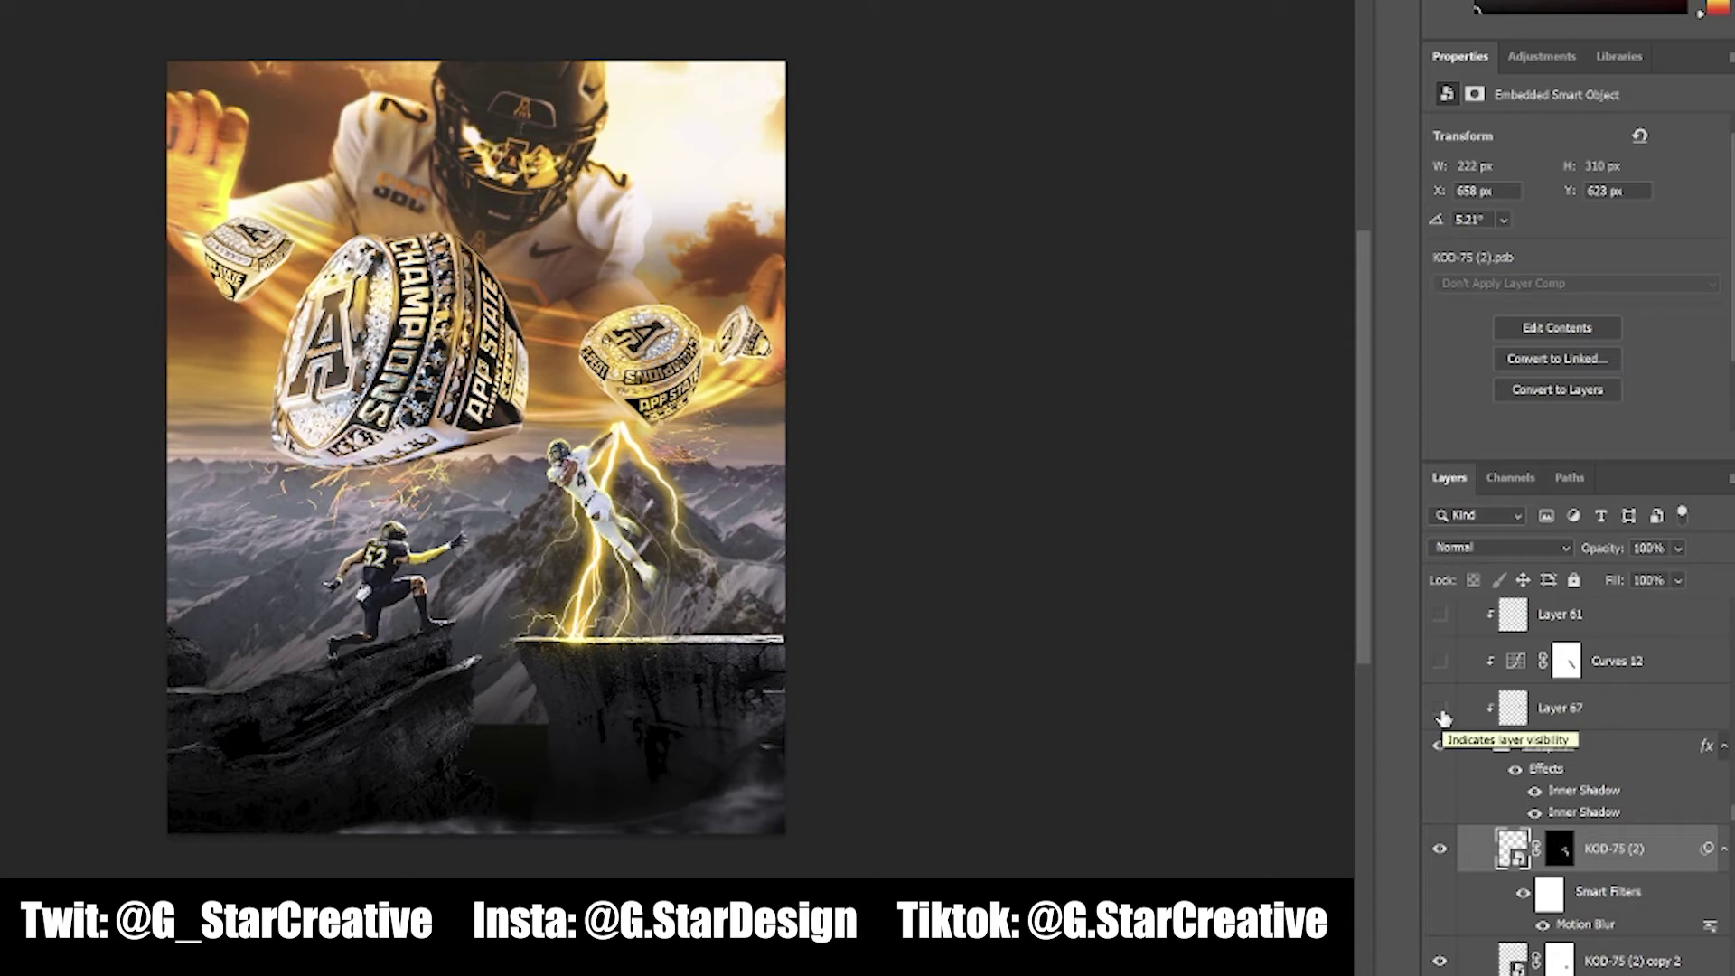
pyautogui.click(1443, 714)
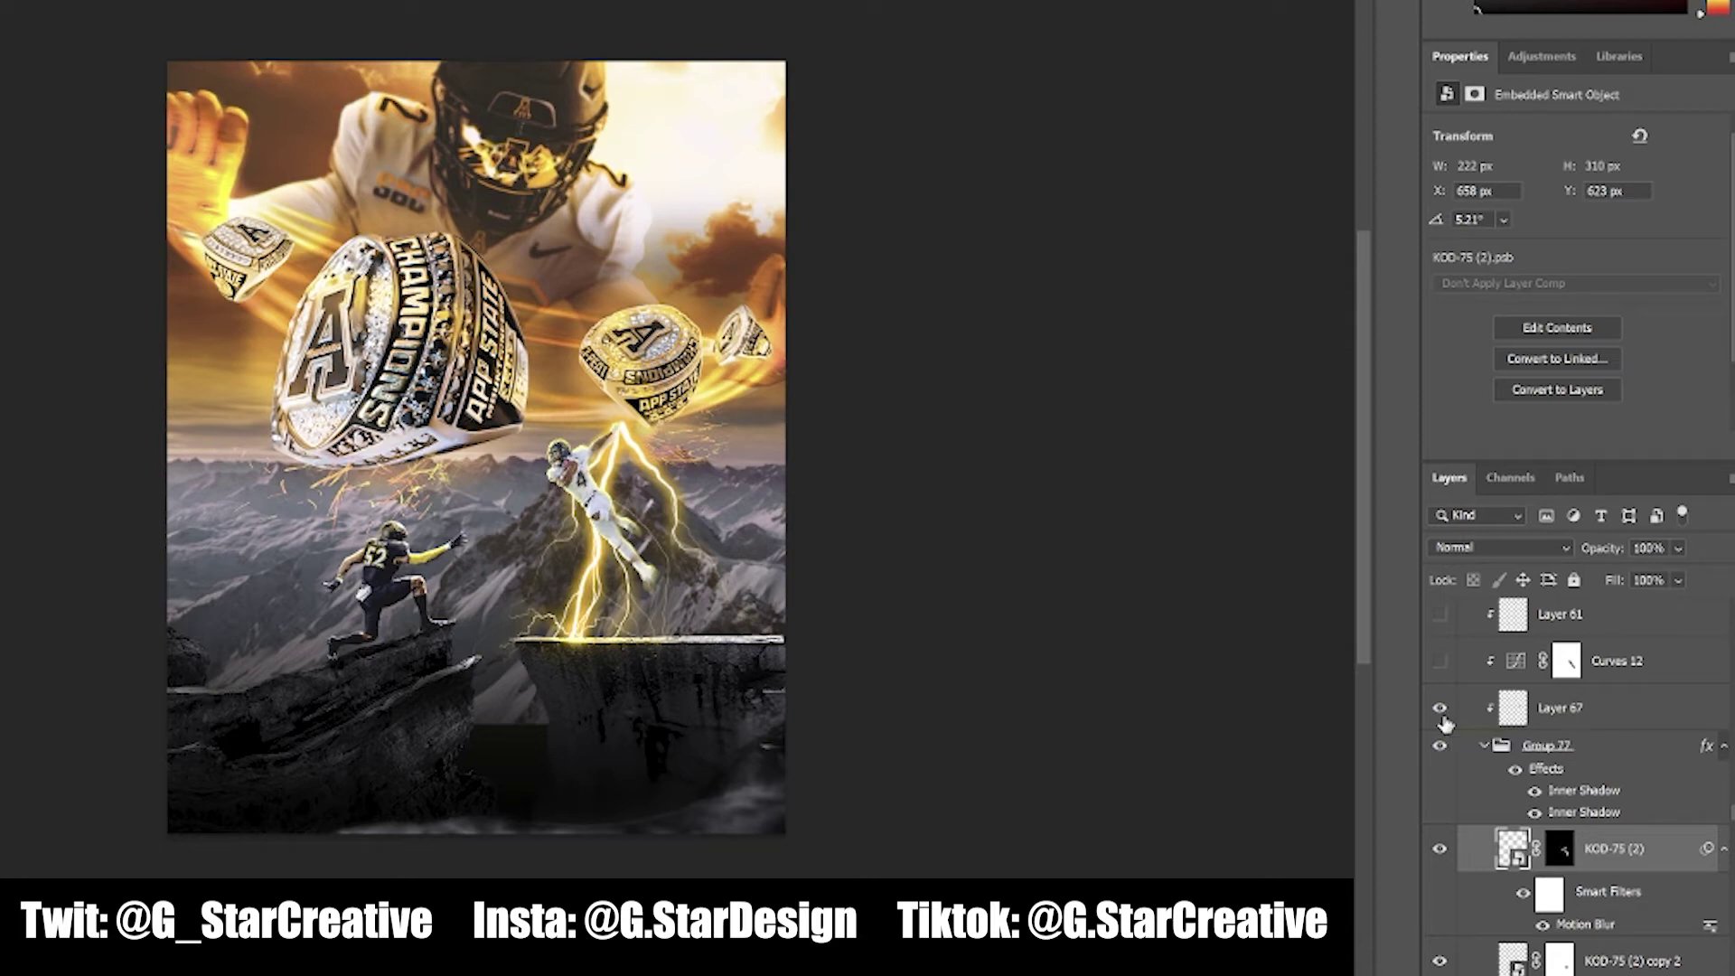
pyautogui.click(1444, 715)
pyautogui.click(1443, 715)
pyautogui.click(1436, 713)
pyautogui.click(1438, 713)
# Show the leaping player's clipped Curves 12, Layer 61 and Hue/Saturation 20
pyautogui.scroll(2, 1469, 717)
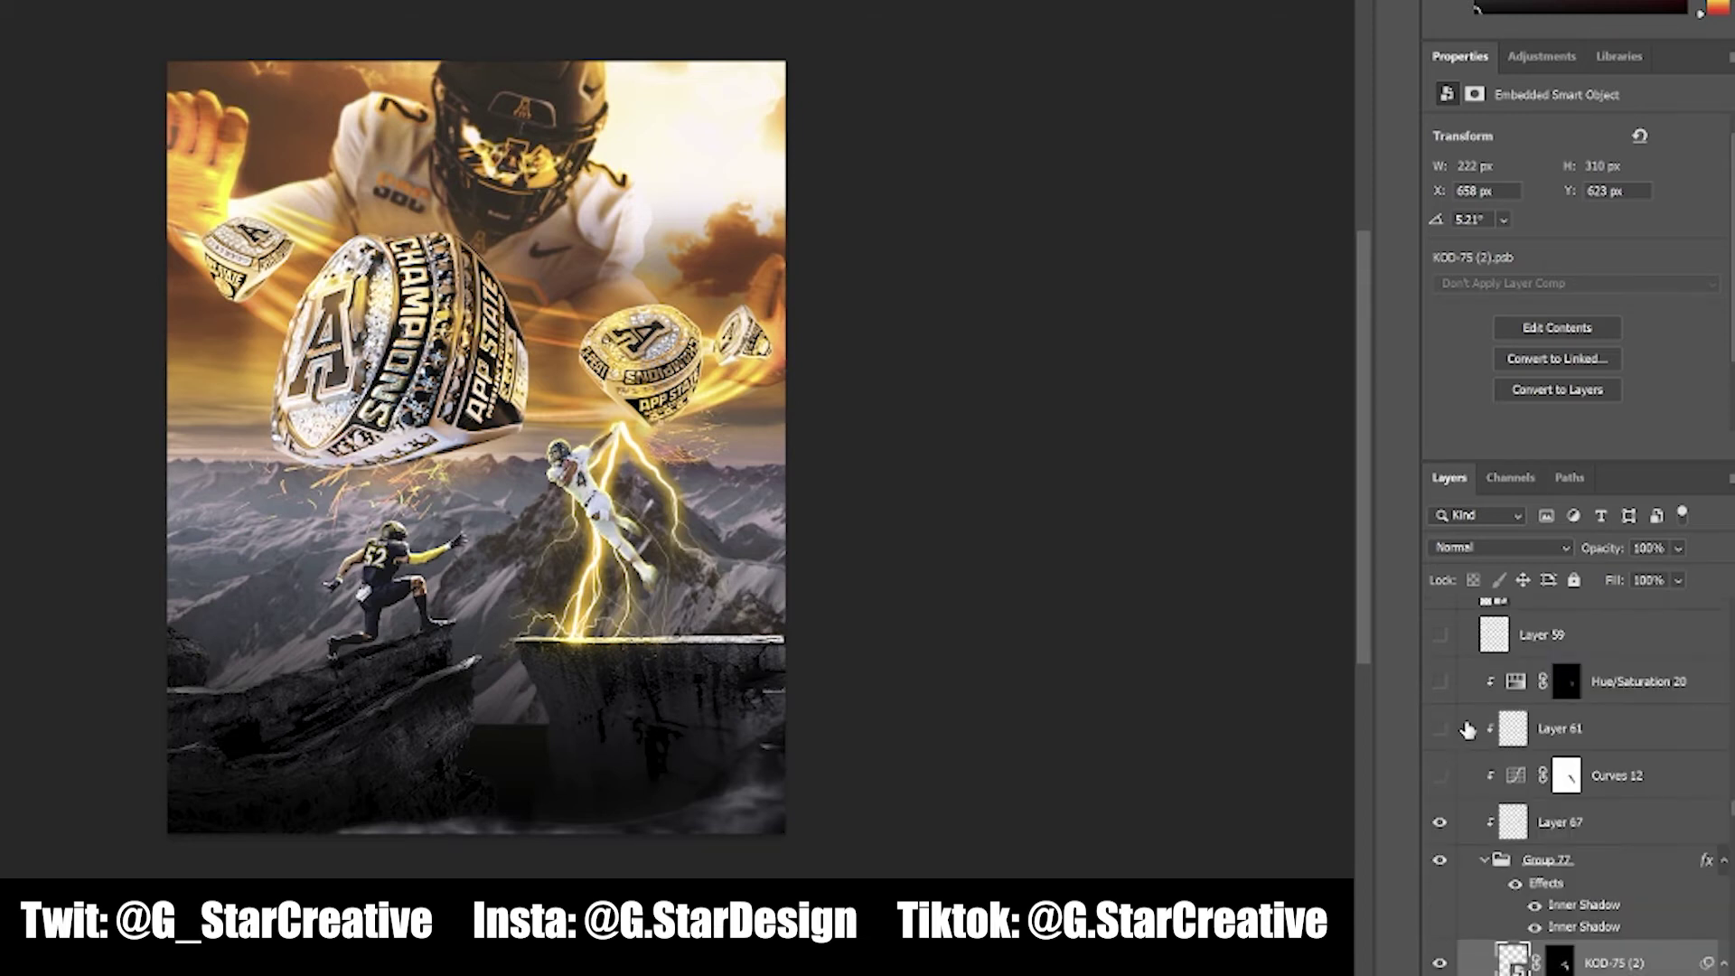
pyautogui.click(1447, 775)
pyautogui.click(1440, 775)
pyautogui.click(1443, 729)
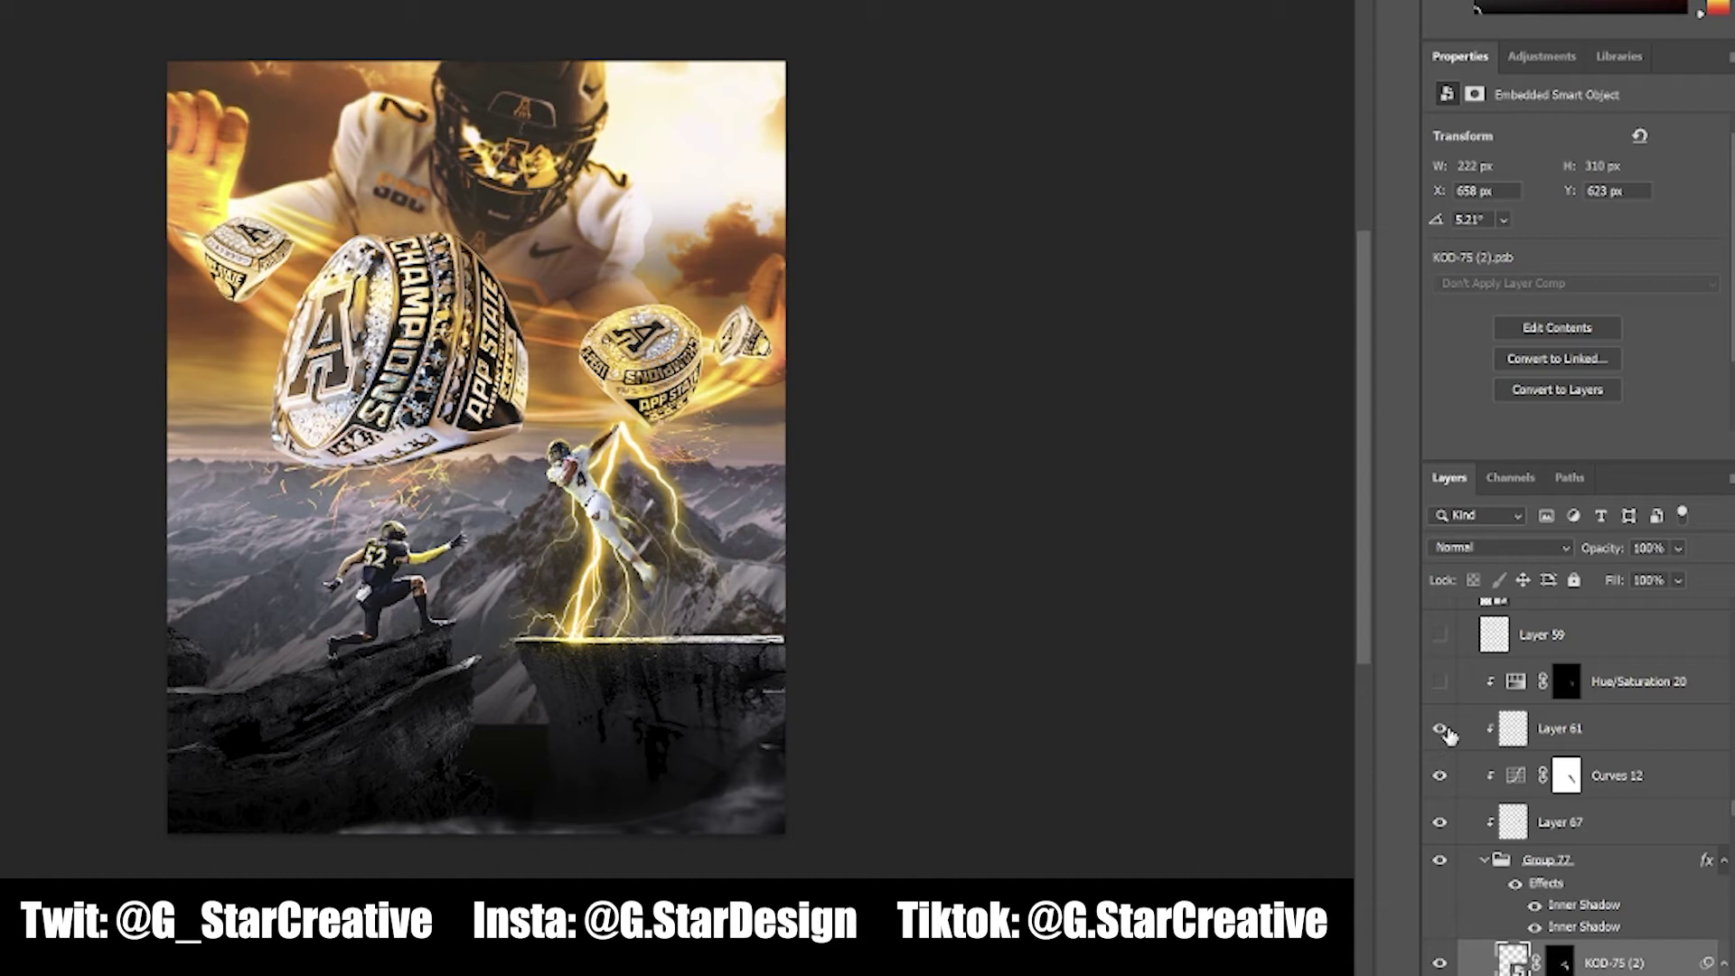
pyautogui.click(1437, 684)
pyautogui.click(1438, 684)
# Show Layer 59, the lightnnn copy spark below the ring and the lightnnn energy ball at the kneeling player's hand
pyautogui.scroll(1, 1438, 687)
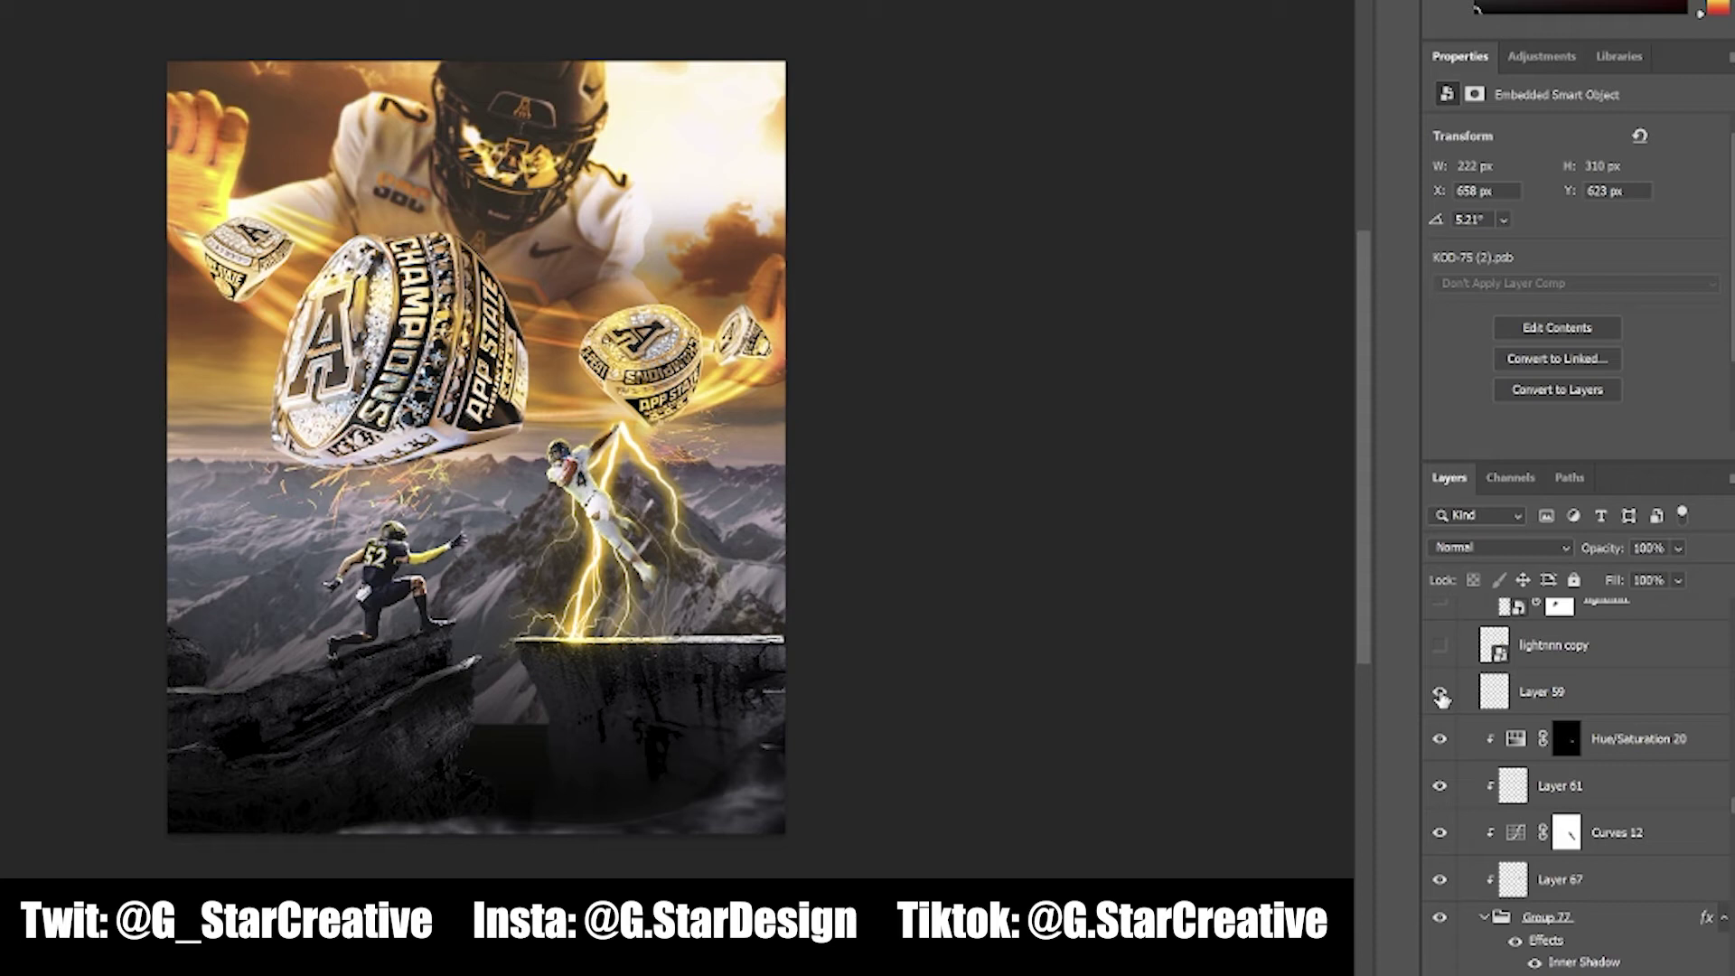
pyautogui.click(1440, 646)
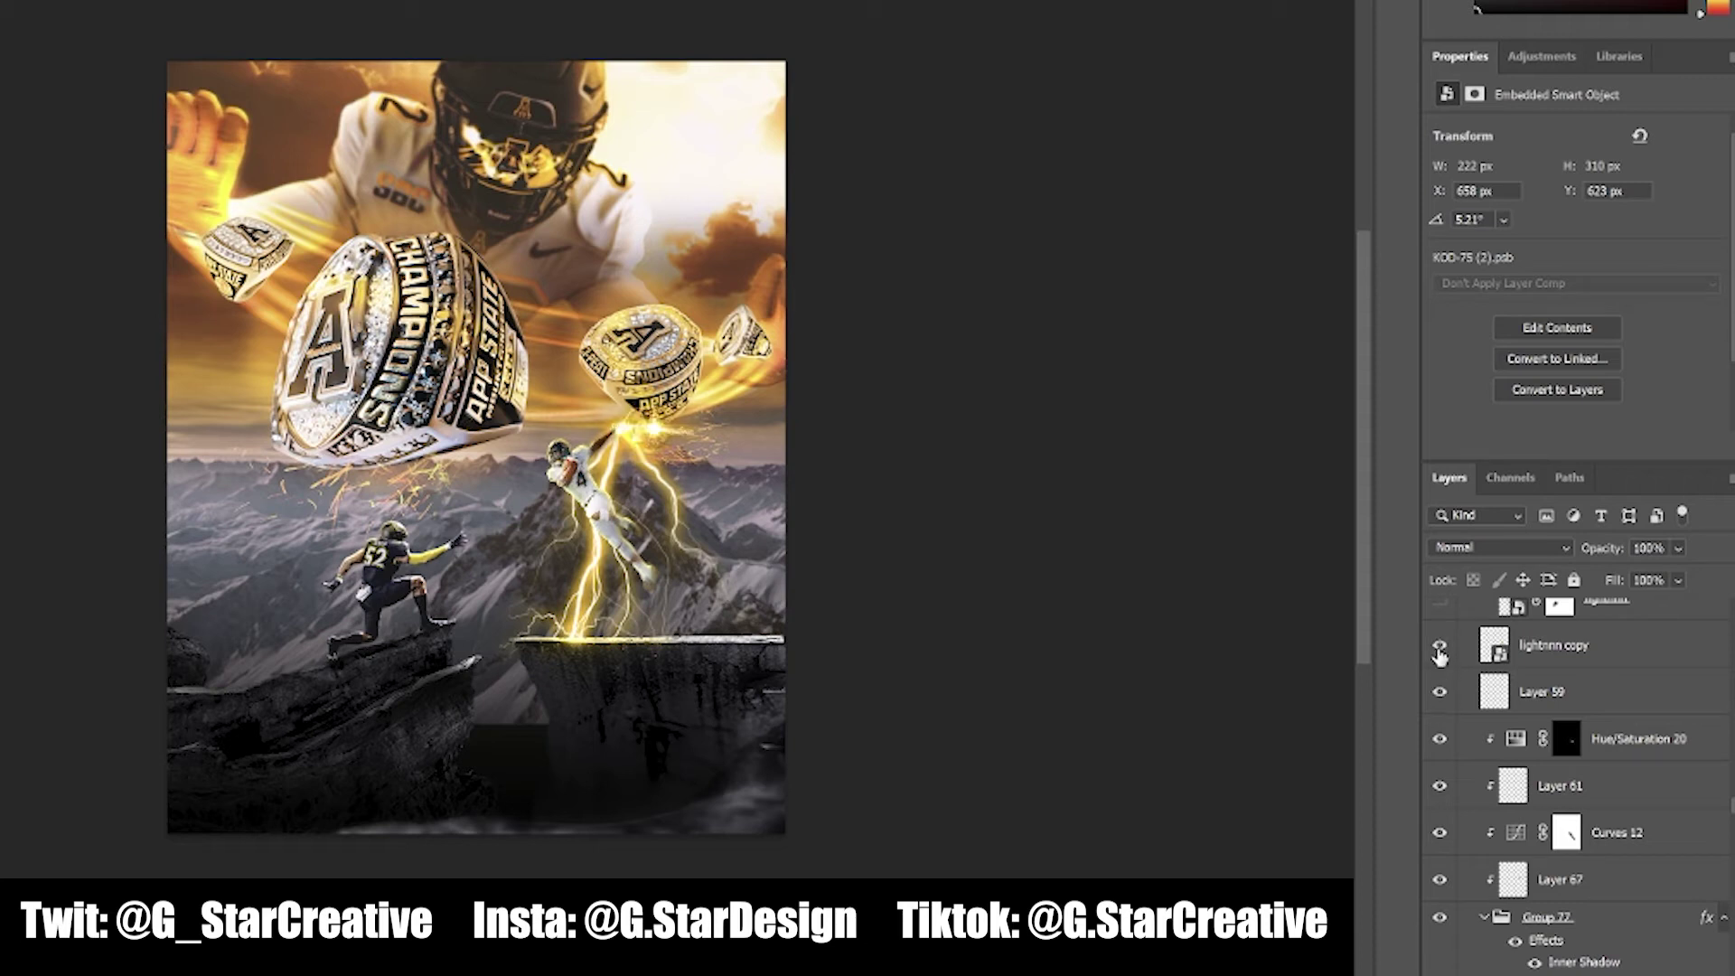
pyautogui.scroll(3, 1440, 669)
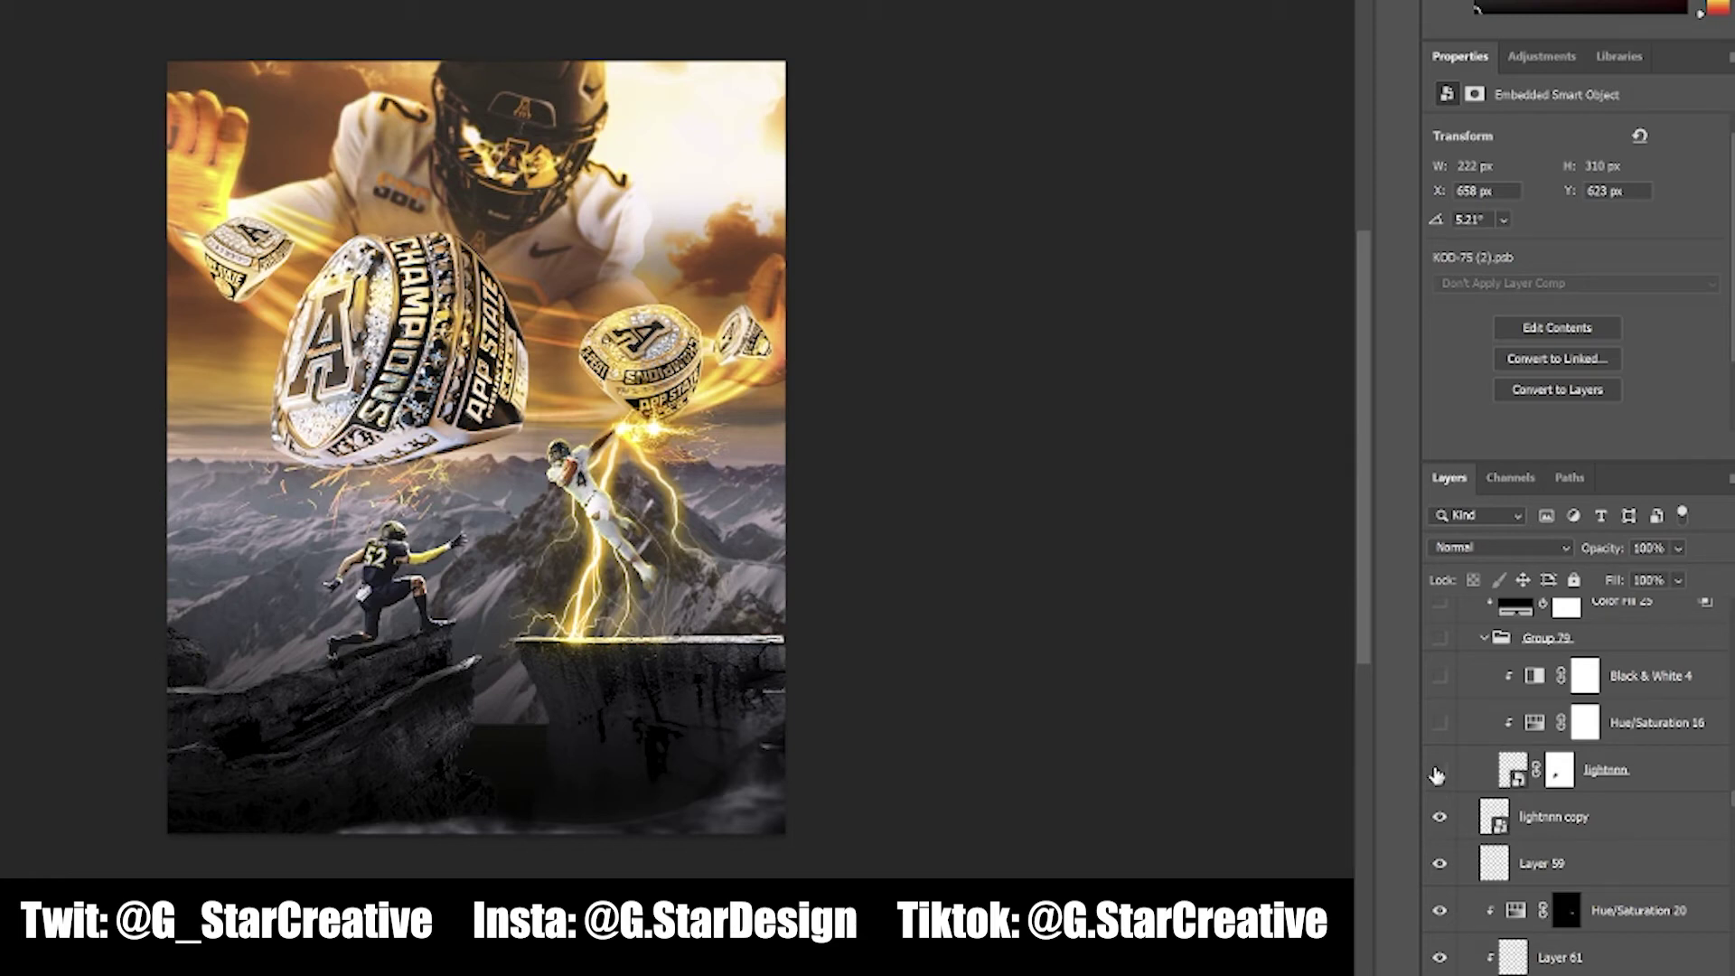
pyautogui.click(1440, 772)
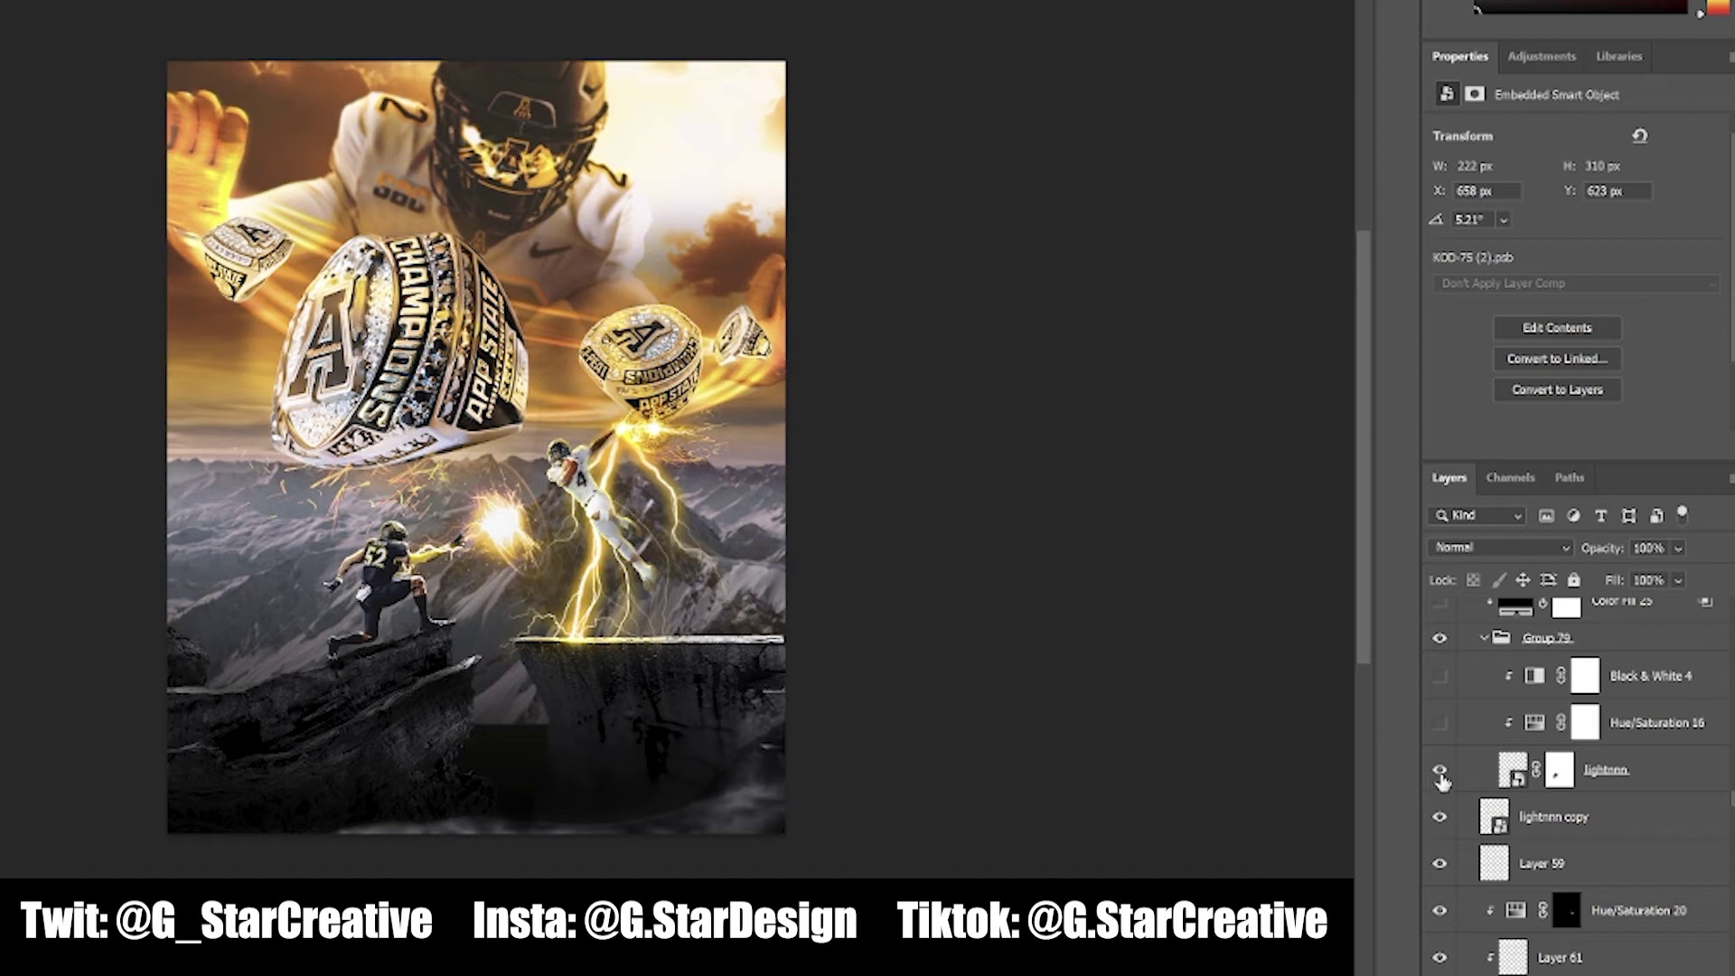
# Show the energy ball's Hue/Saturation 16 and Black & White 4 adjustments and the clipped Color Fill 25
pyautogui.scroll(1, 1441, 775)
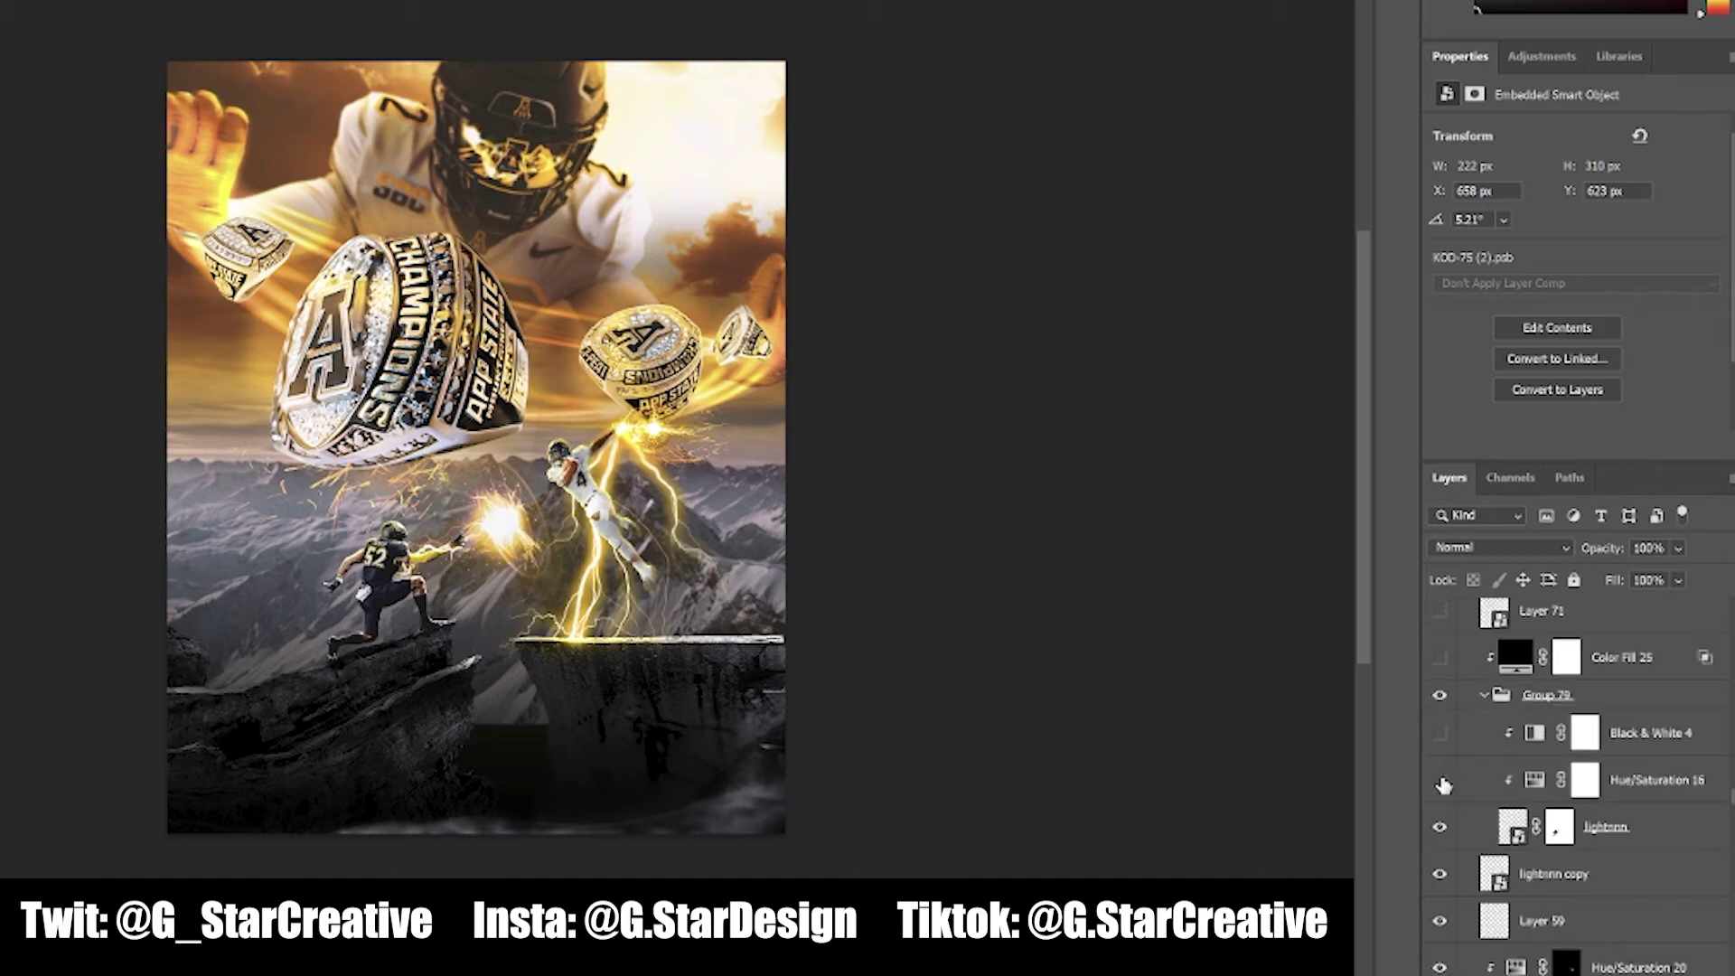
pyautogui.click(1440, 779)
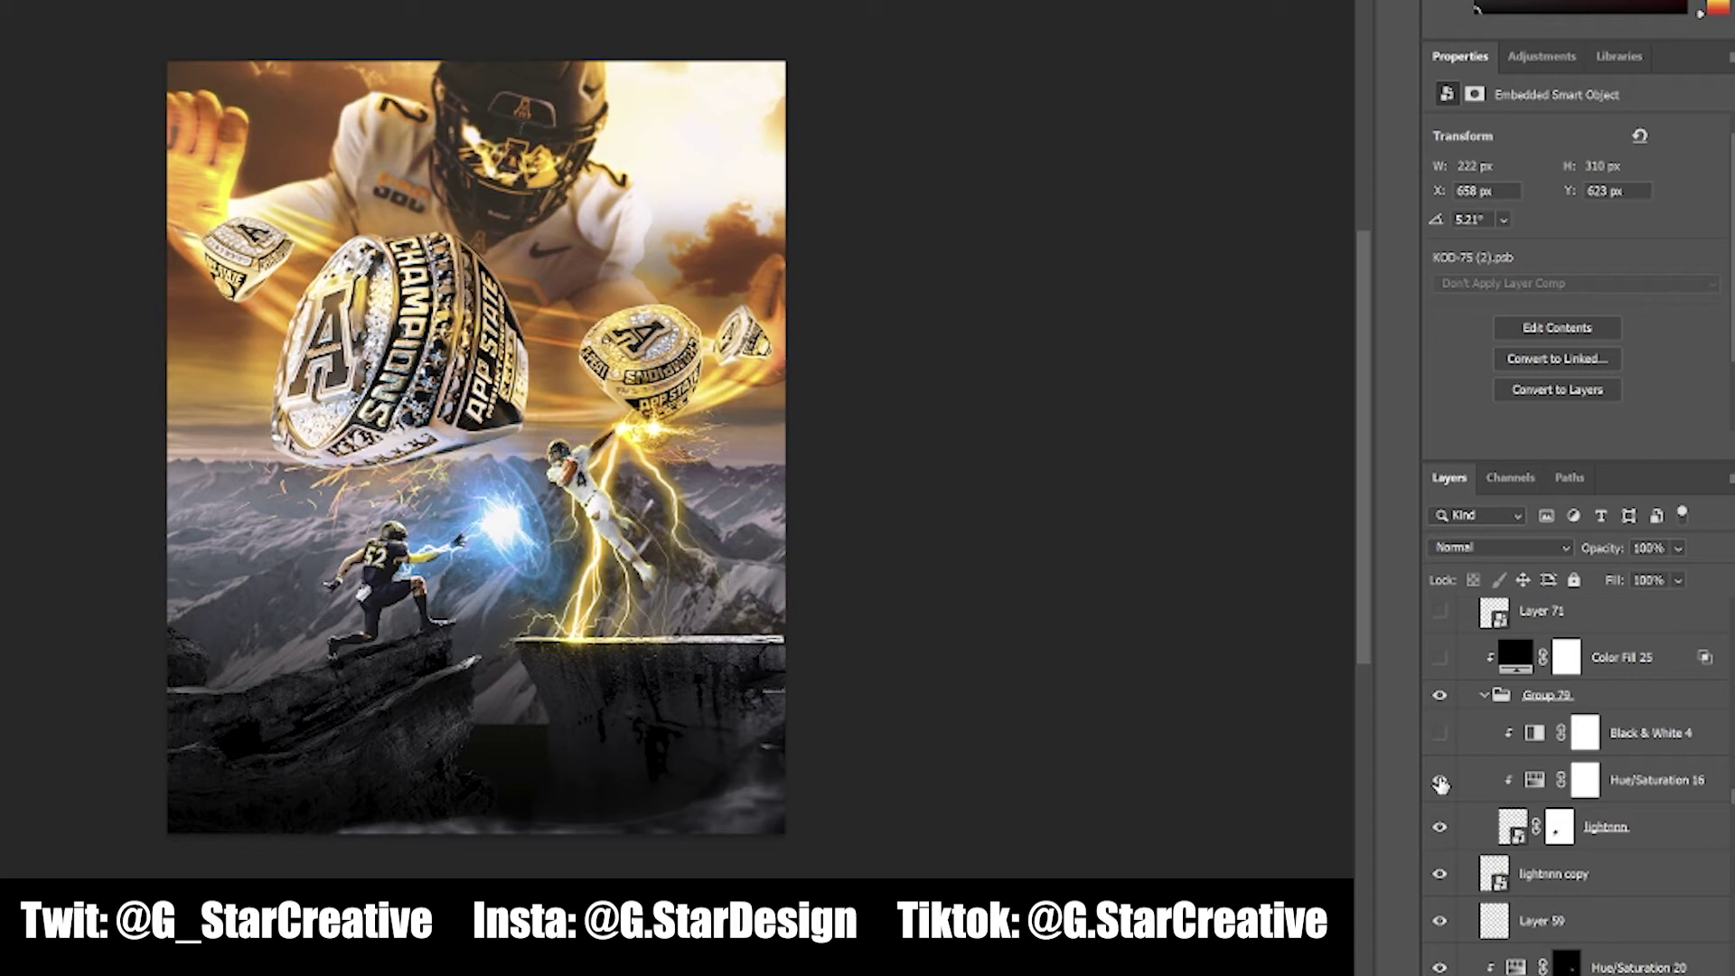
pyautogui.click(1439, 738)
pyautogui.scroll(1, 1446, 736)
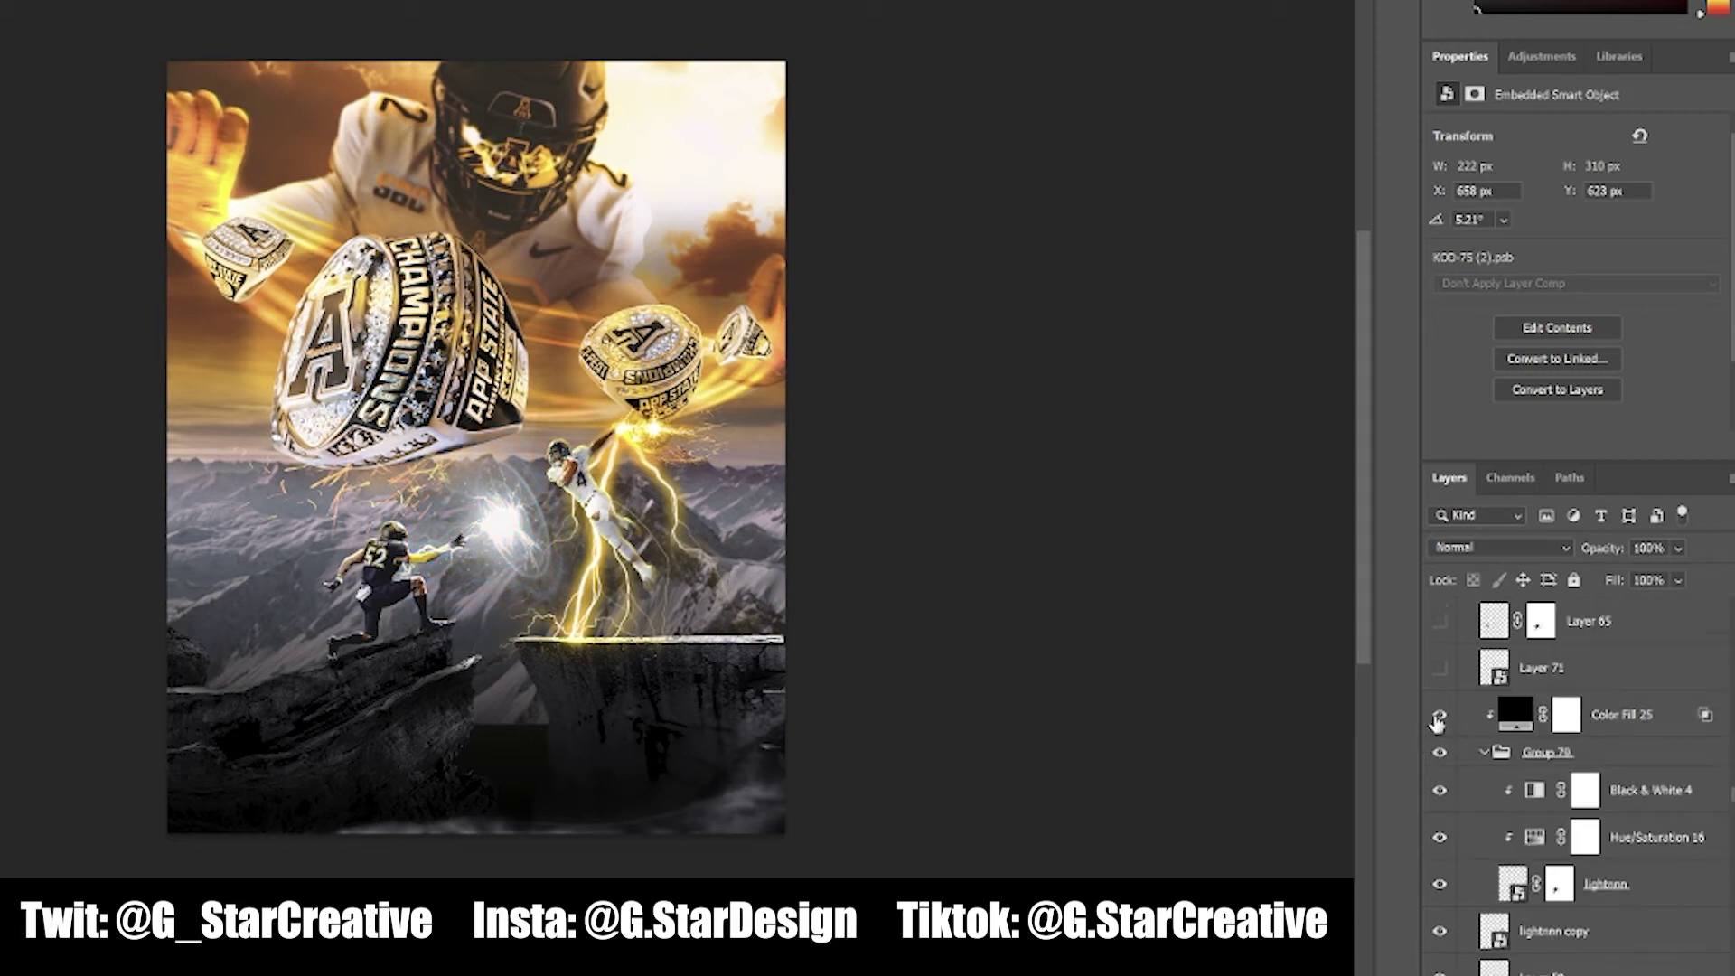
pyautogui.click(1440, 716)
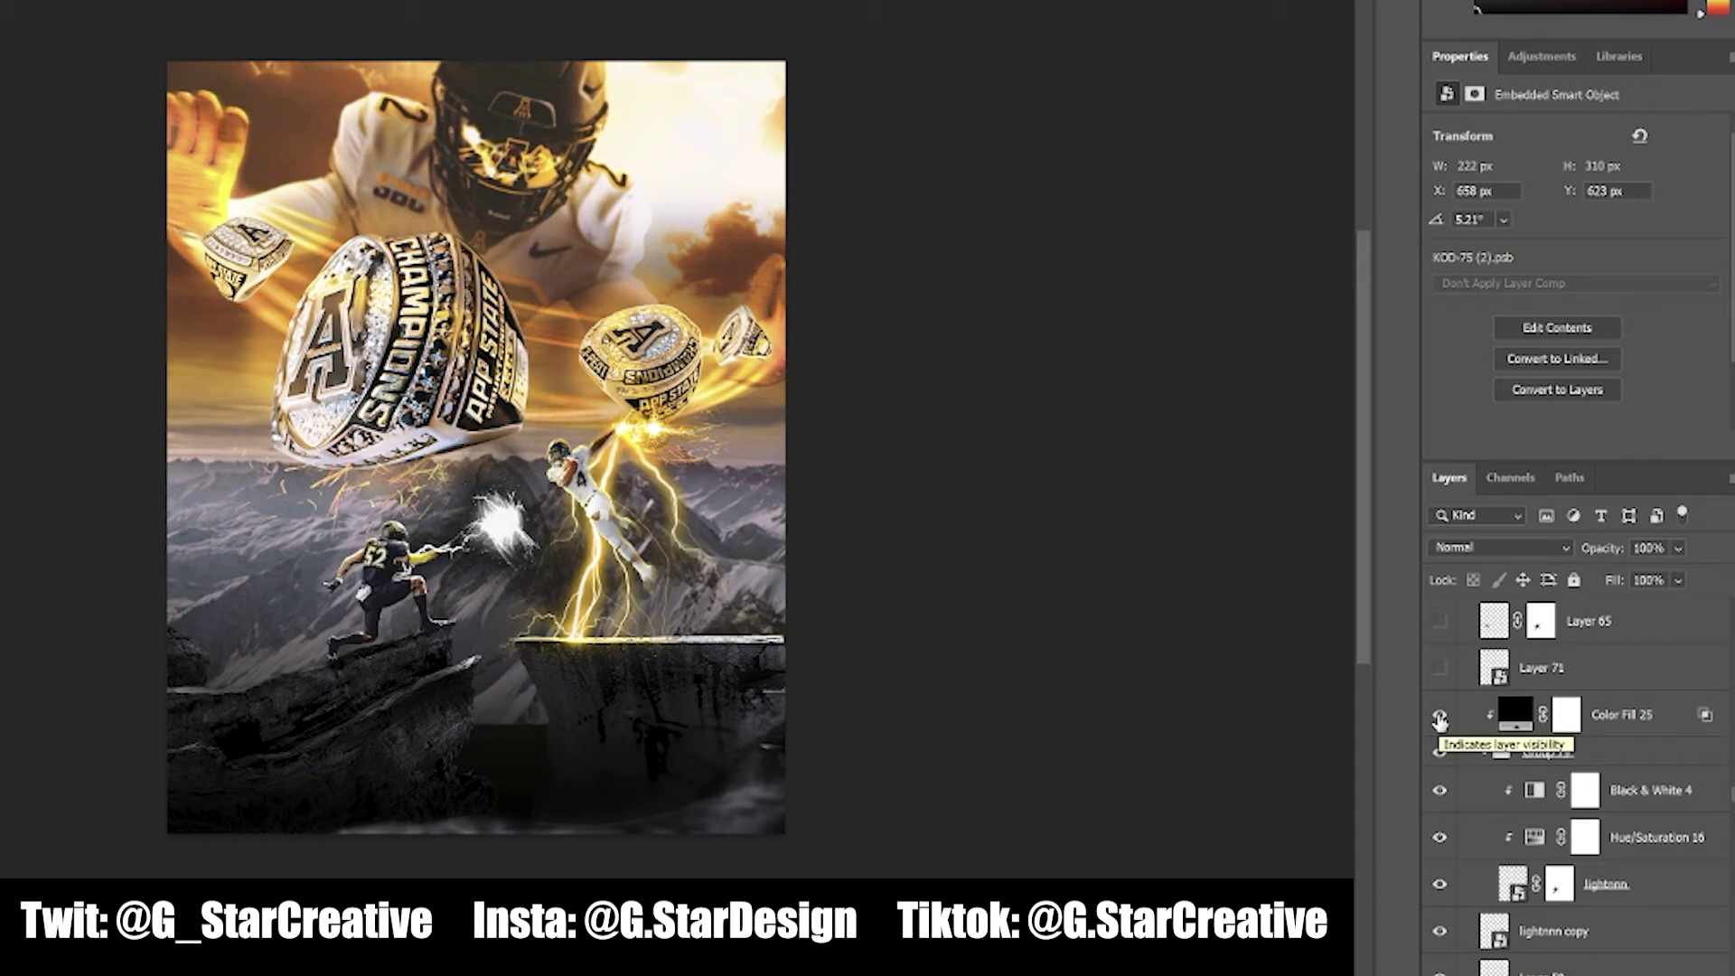
pyautogui.scroll(1, 1440, 719)
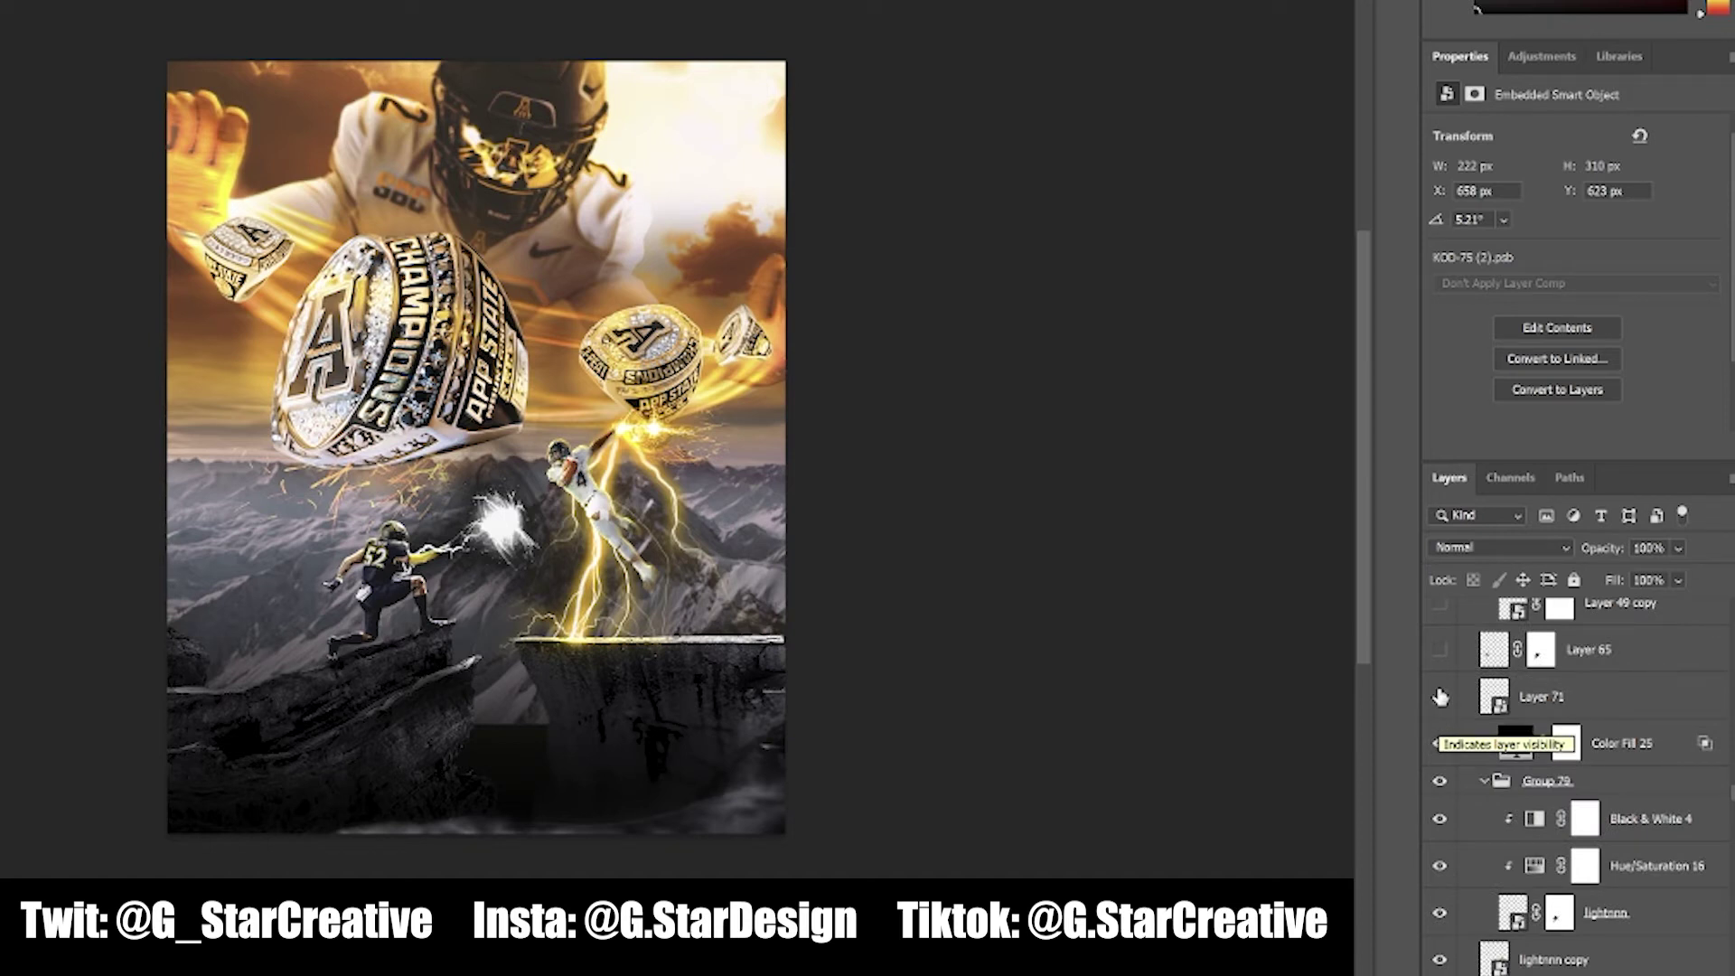
# Show Layer 71 and Layer 65 above the energy ball's Color Fill 25
pyautogui.click(1440, 697)
pyautogui.scroll(2, 1440, 697)
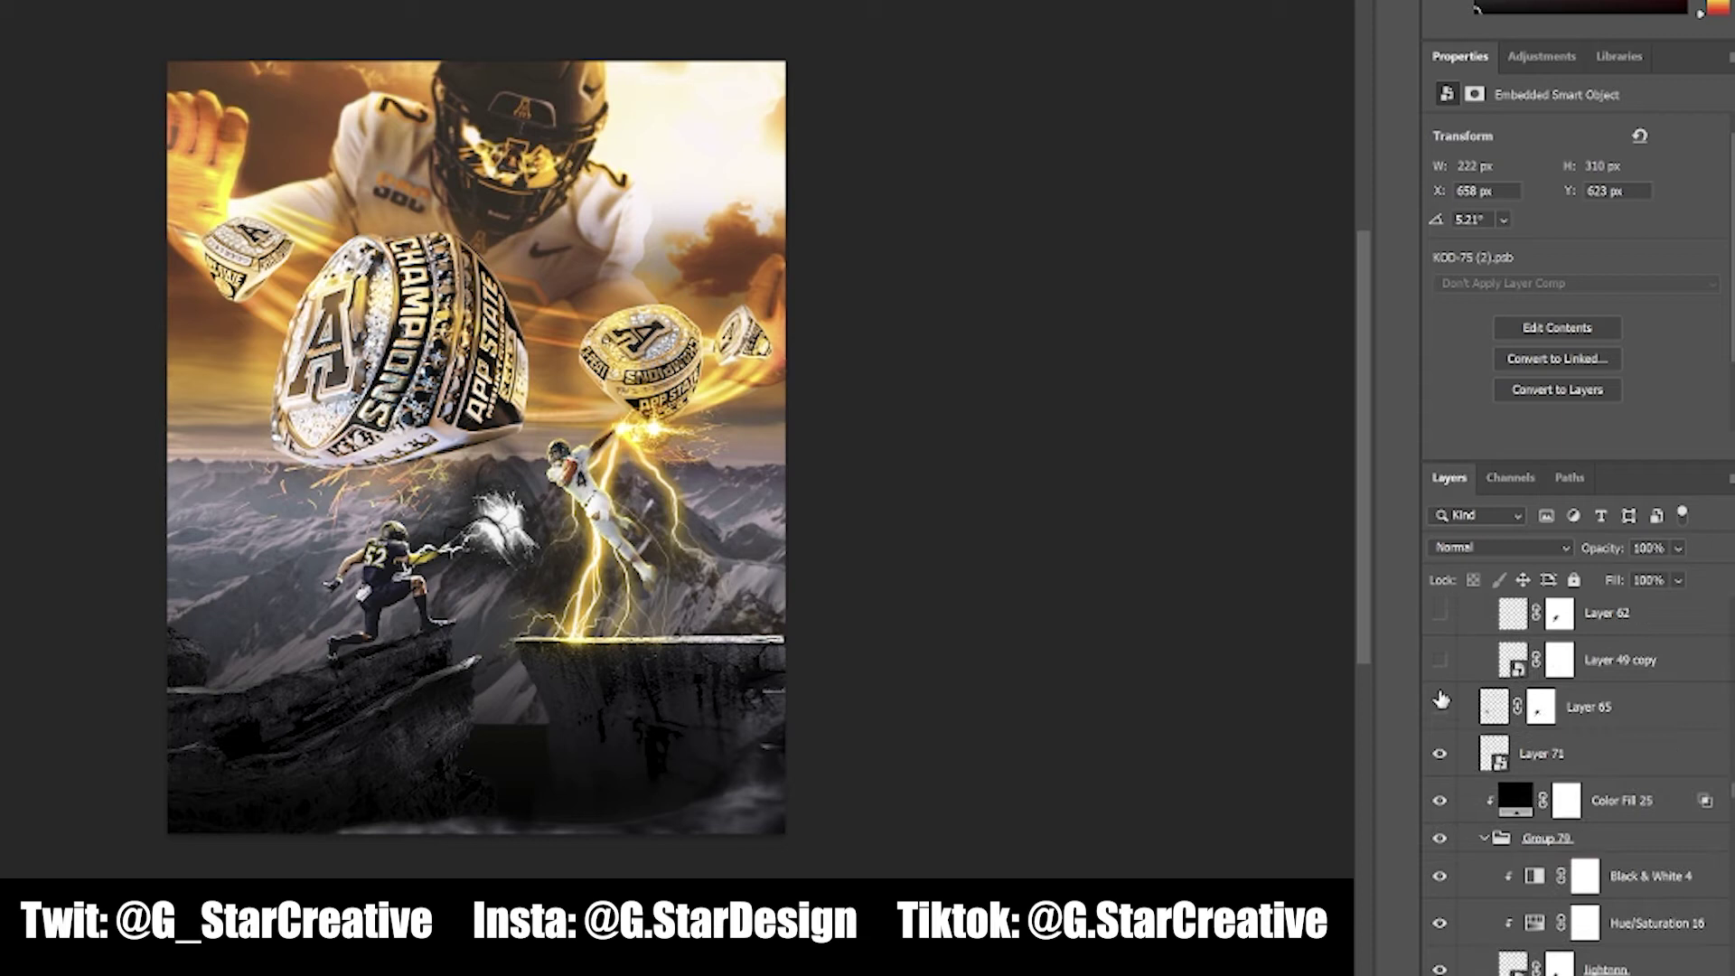
pyautogui.click(1440, 710)
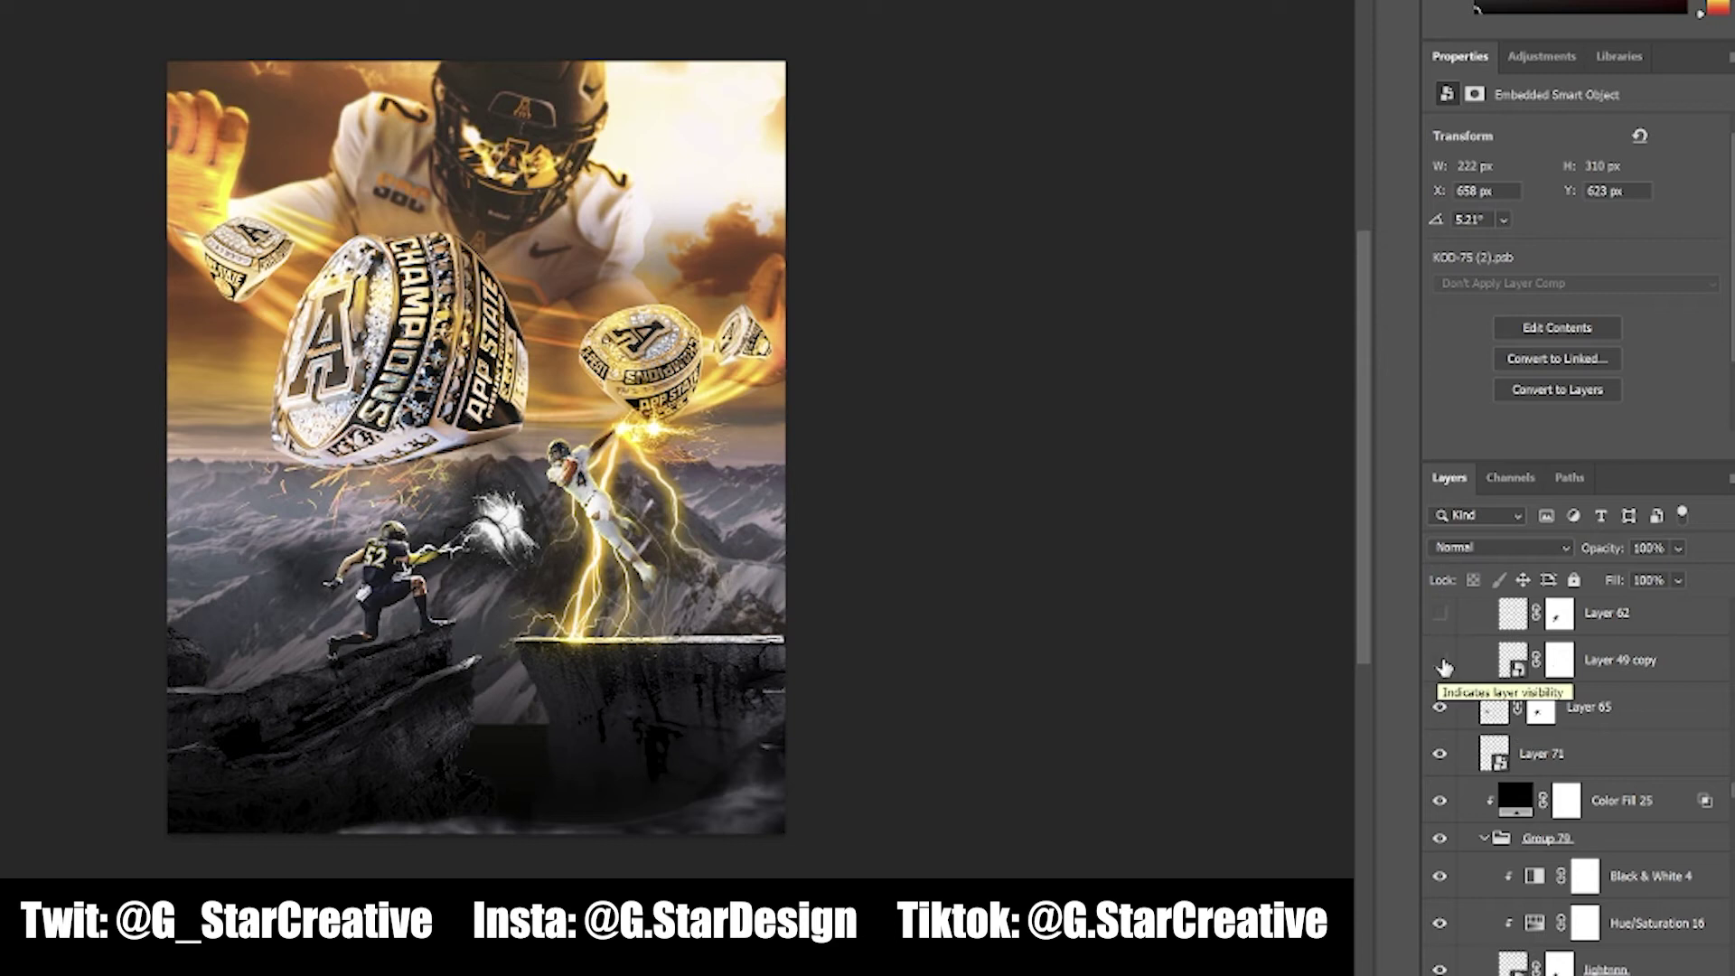
# Show the lightning behind the kneeling player: Layer 49 copy, Layer 62 and Layer 64 in Group 80, plus Layer 72
pyautogui.click(1441, 667)
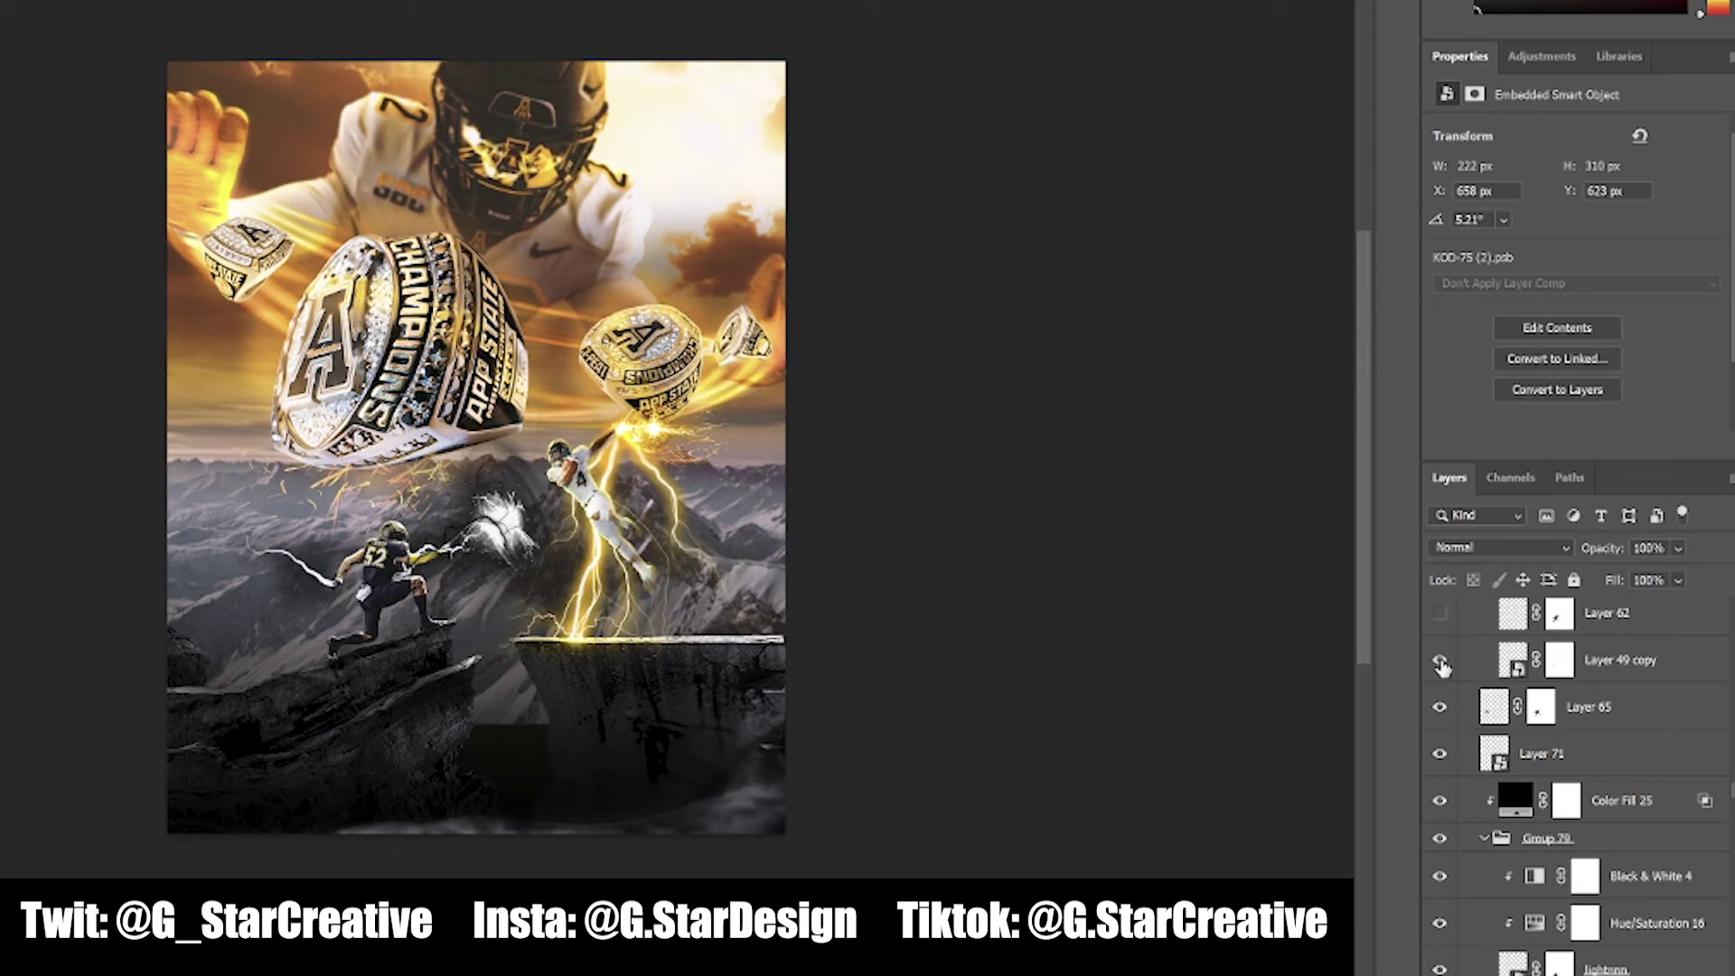
pyautogui.scroll(1, 1441, 666)
pyautogui.click(1441, 673)
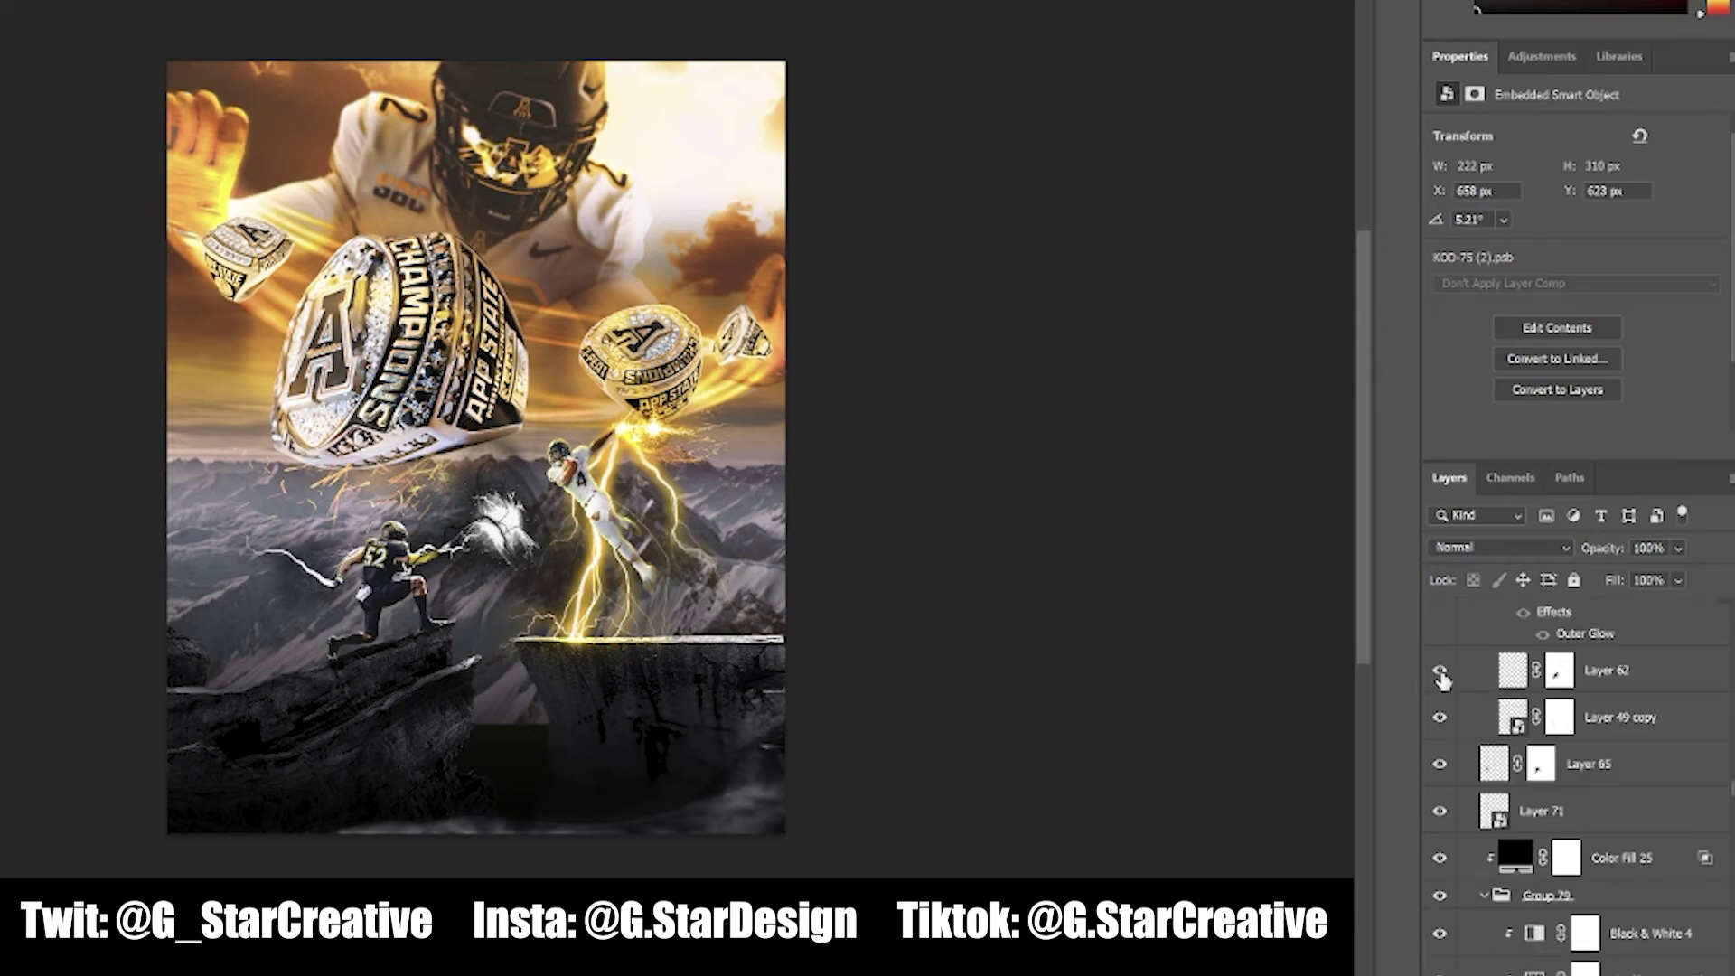
pyautogui.scroll(2, 1442, 679)
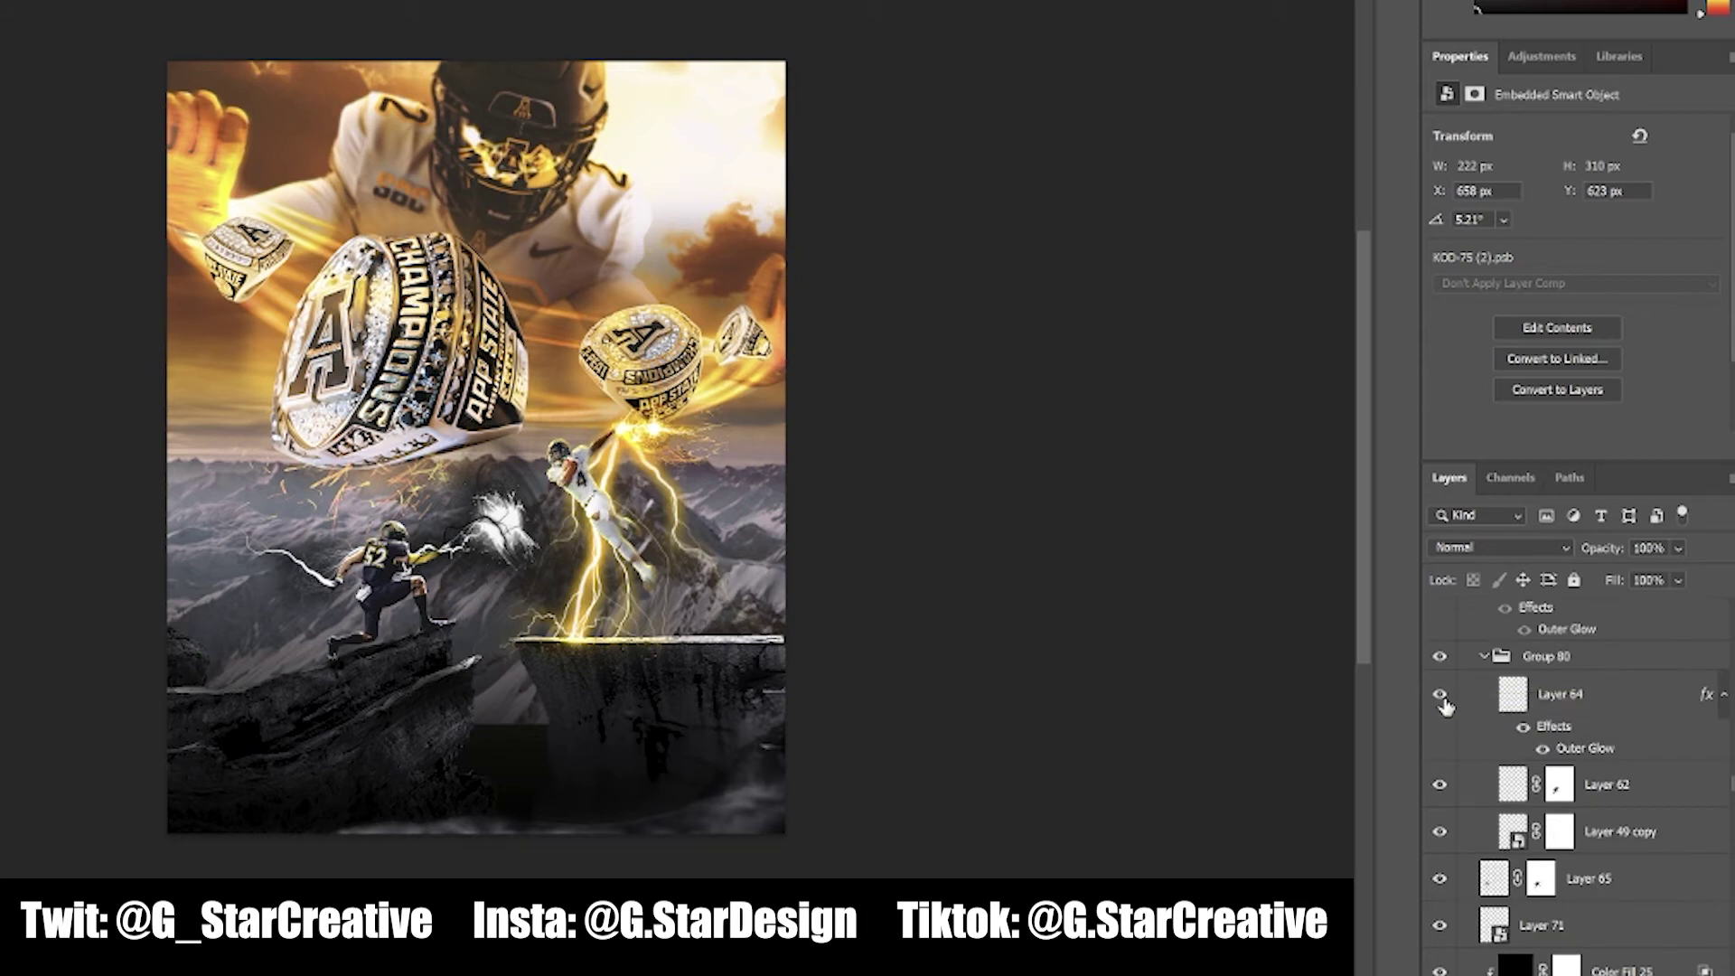
pyautogui.click(1442, 696)
pyautogui.scroll(1, 1444, 705)
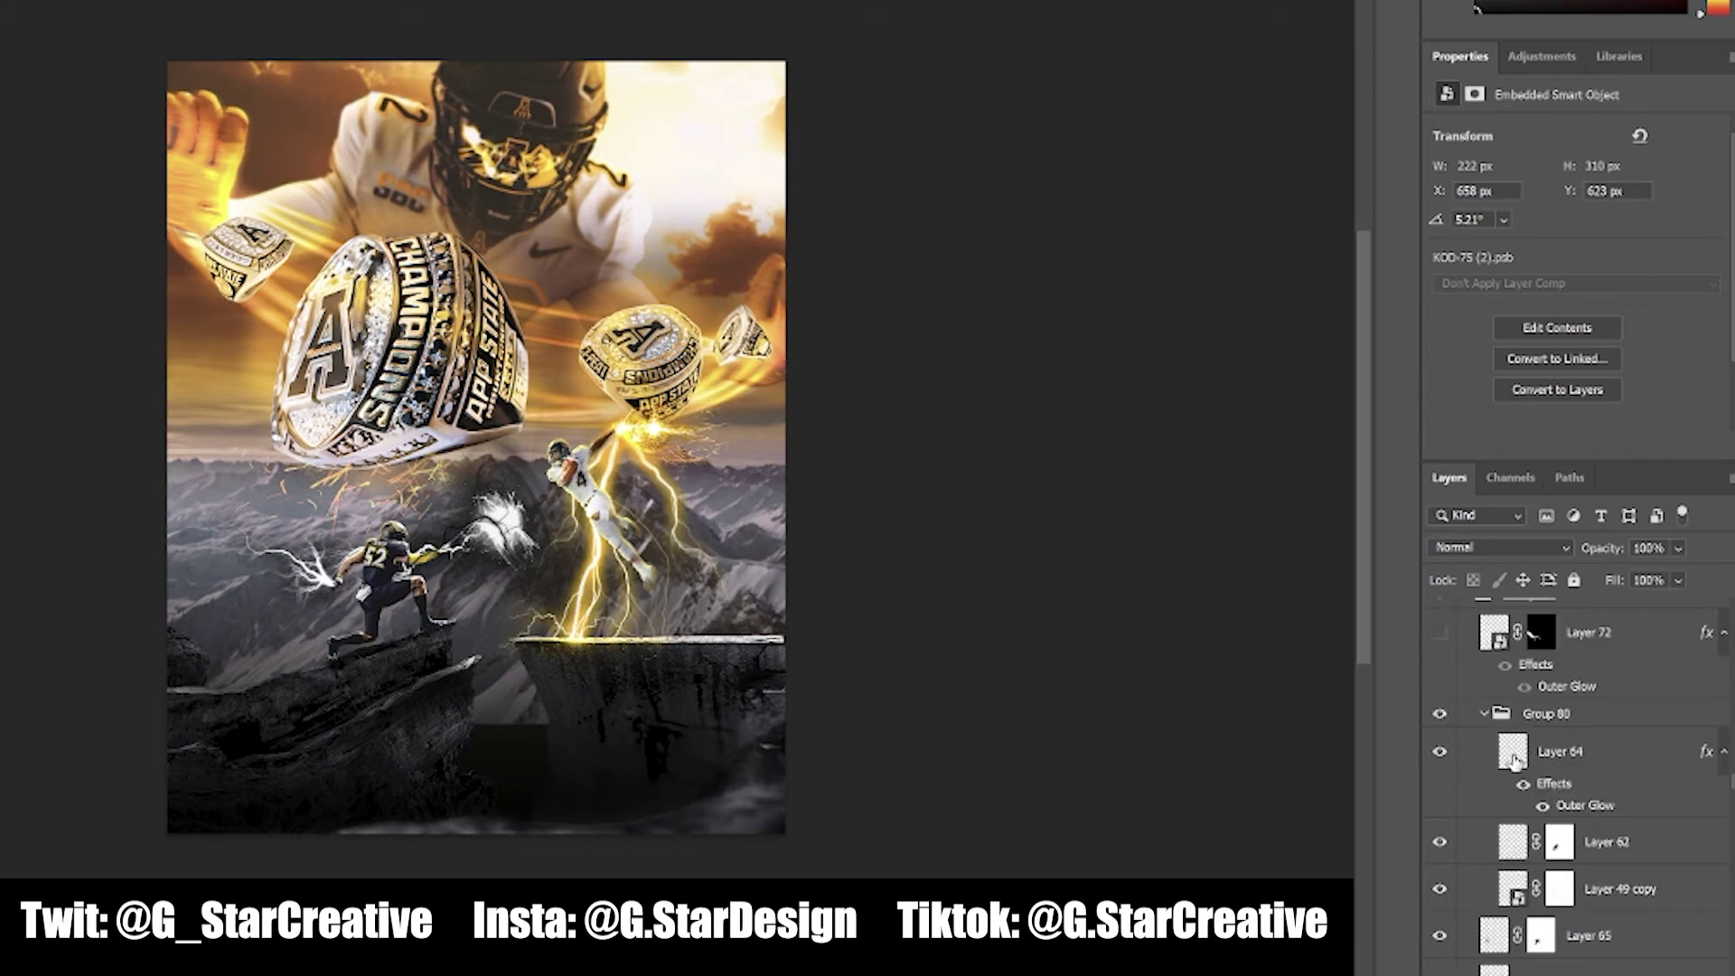
pyautogui.scroll(2, 1514, 768)
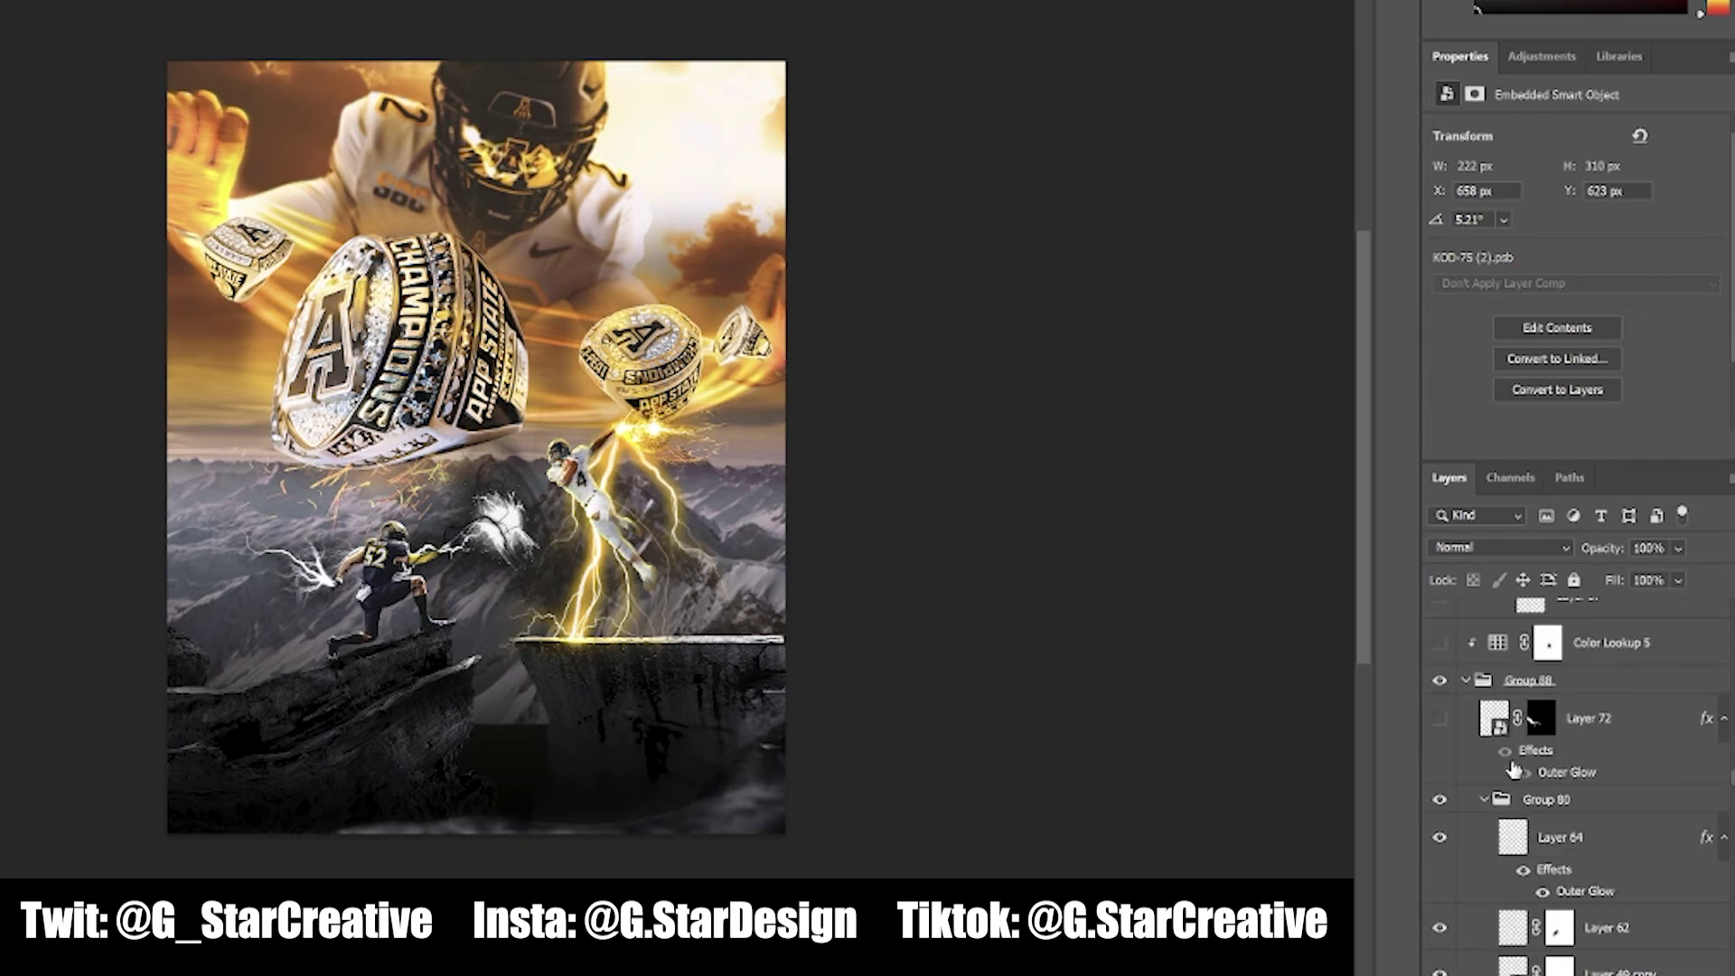
pyautogui.click(1440, 720)
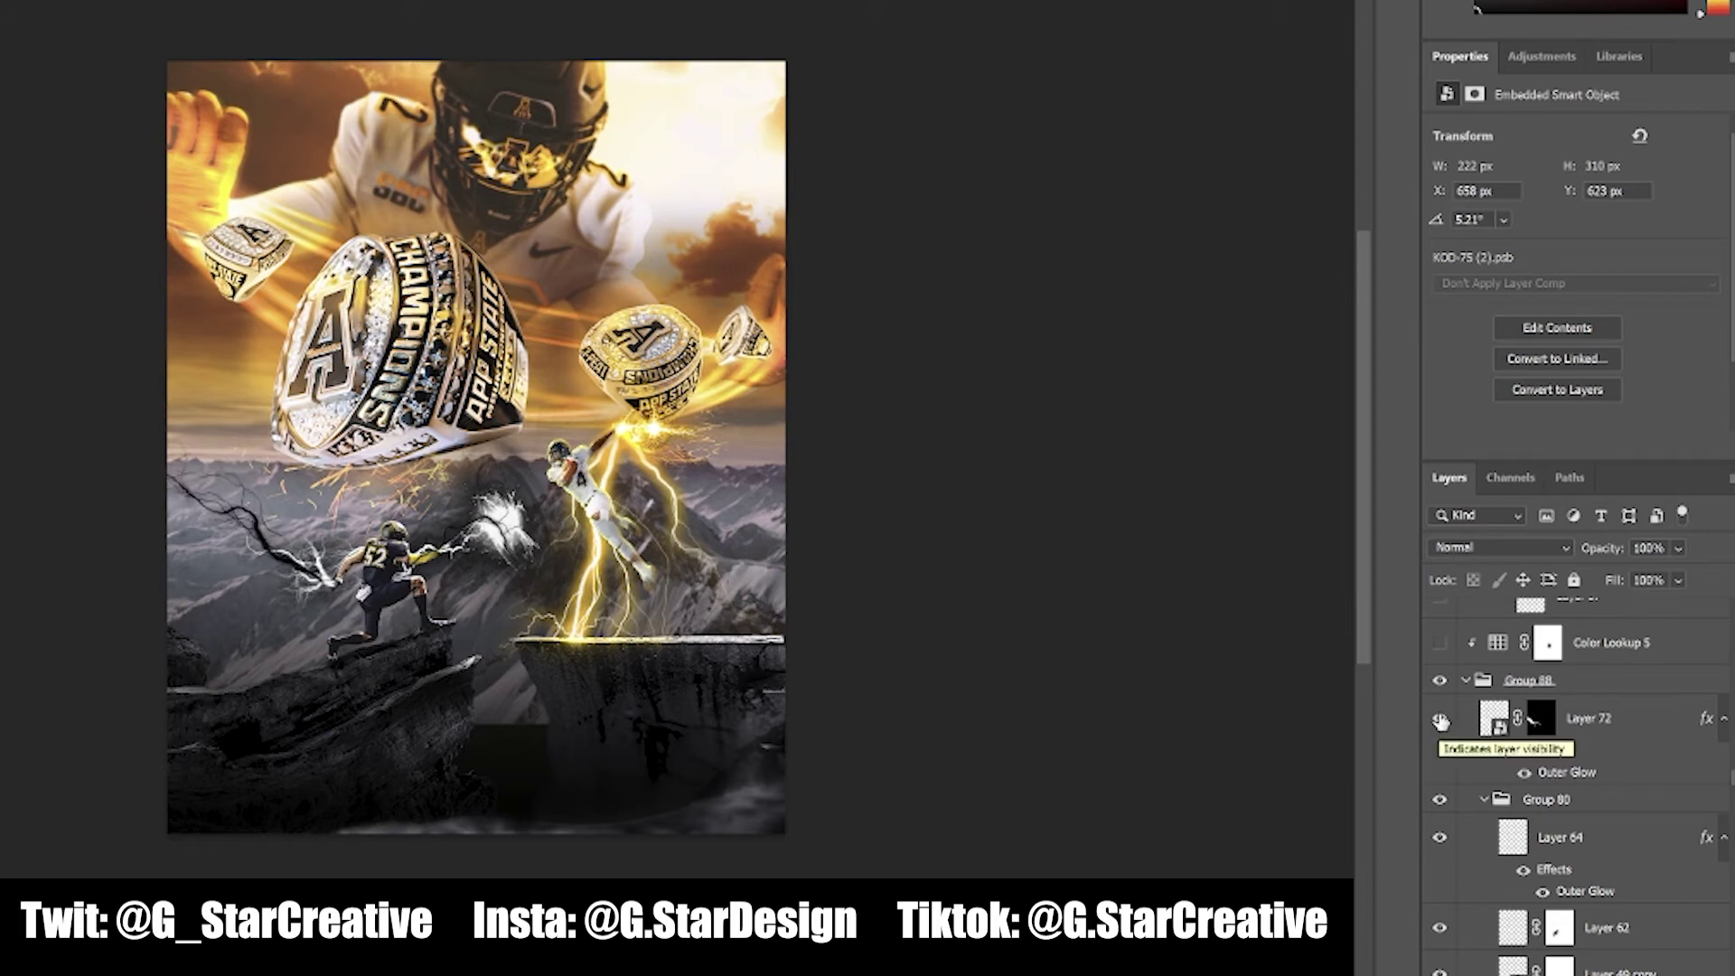
# Show the clipped Color Lookup 5 above Group 88, comparing the poster with and without it
pyautogui.scroll(2, 1440, 720)
pyautogui.click(1440, 730)
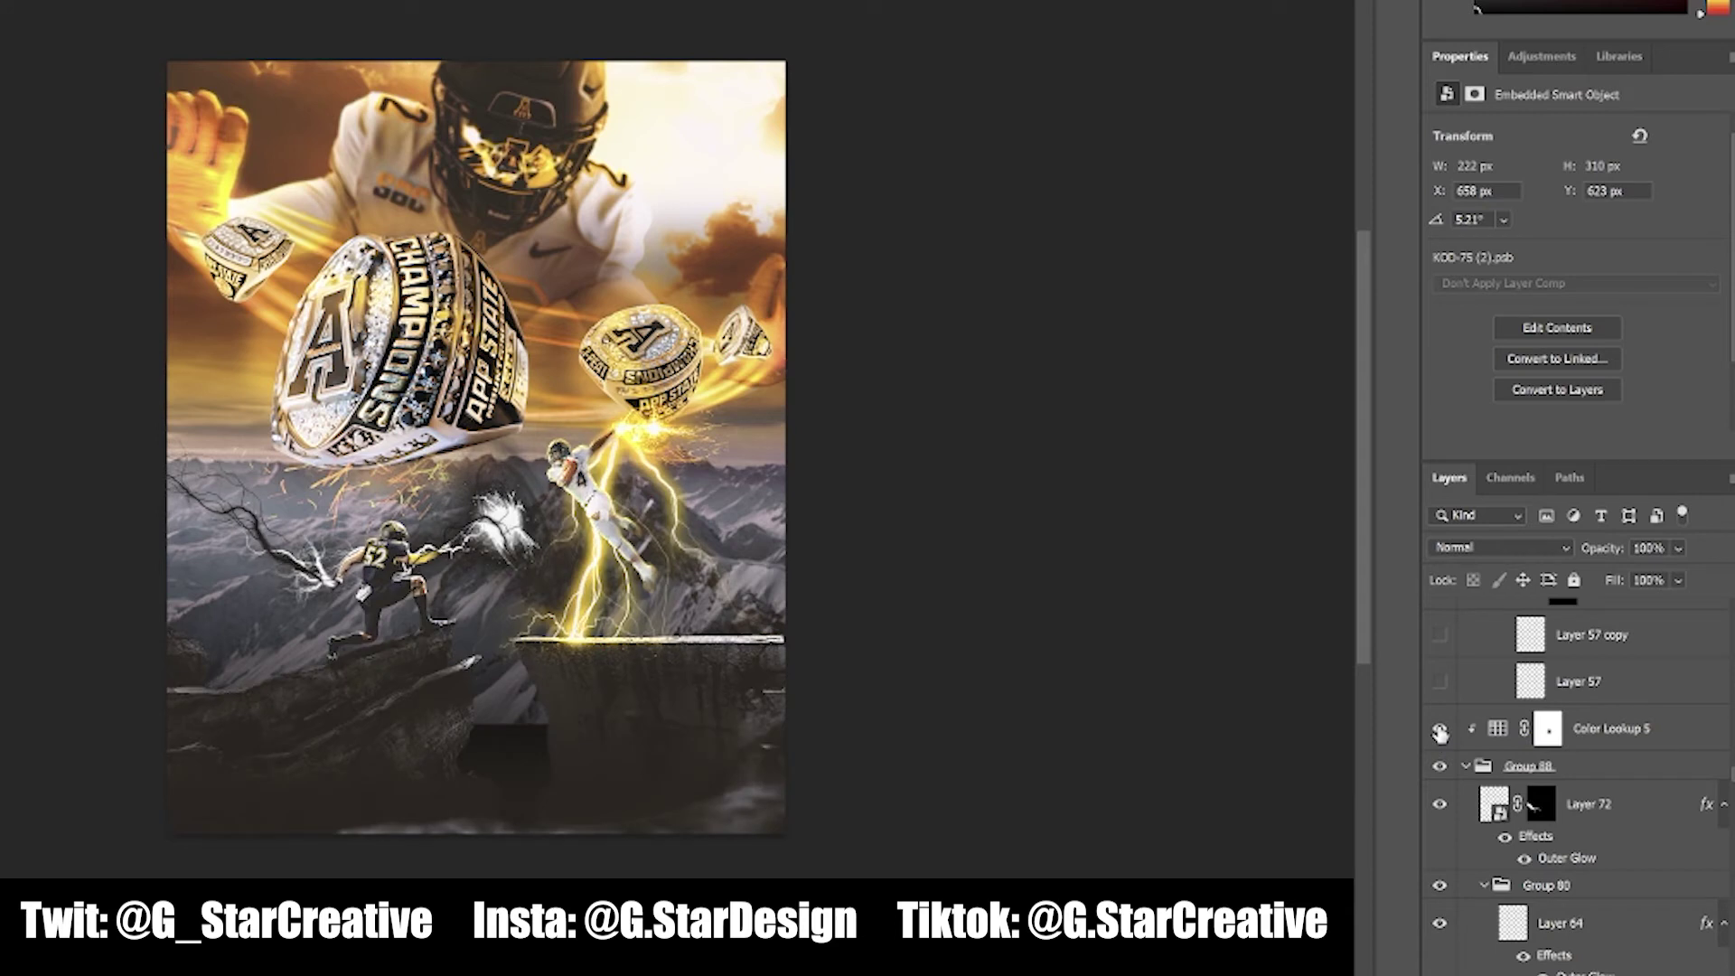
pyautogui.click(1440, 731)
pyautogui.click(1440, 730)
pyautogui.click(1440, 731)
pyautogui.click(1440, 730)
# Show Layer 57 and Layer 57 copy in Group 82, comparing the large ring with and without Layer 57
pyautogui.scroll(2, 1440, 730)
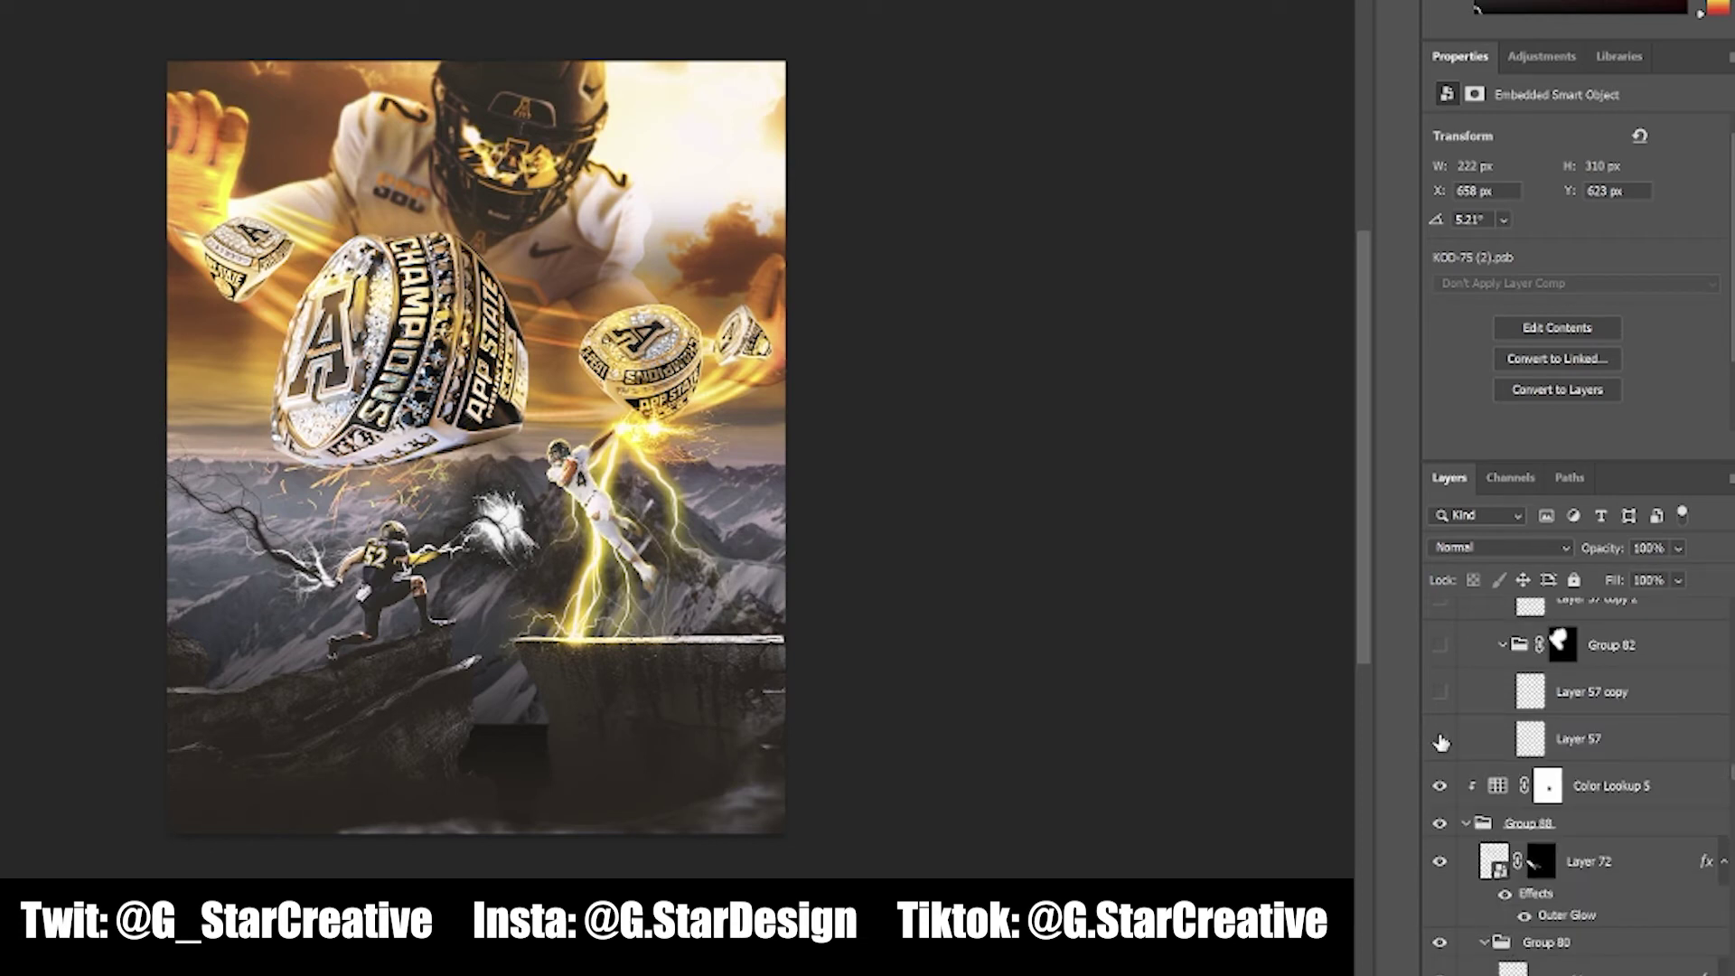
pyautogui.click(1441, 740)
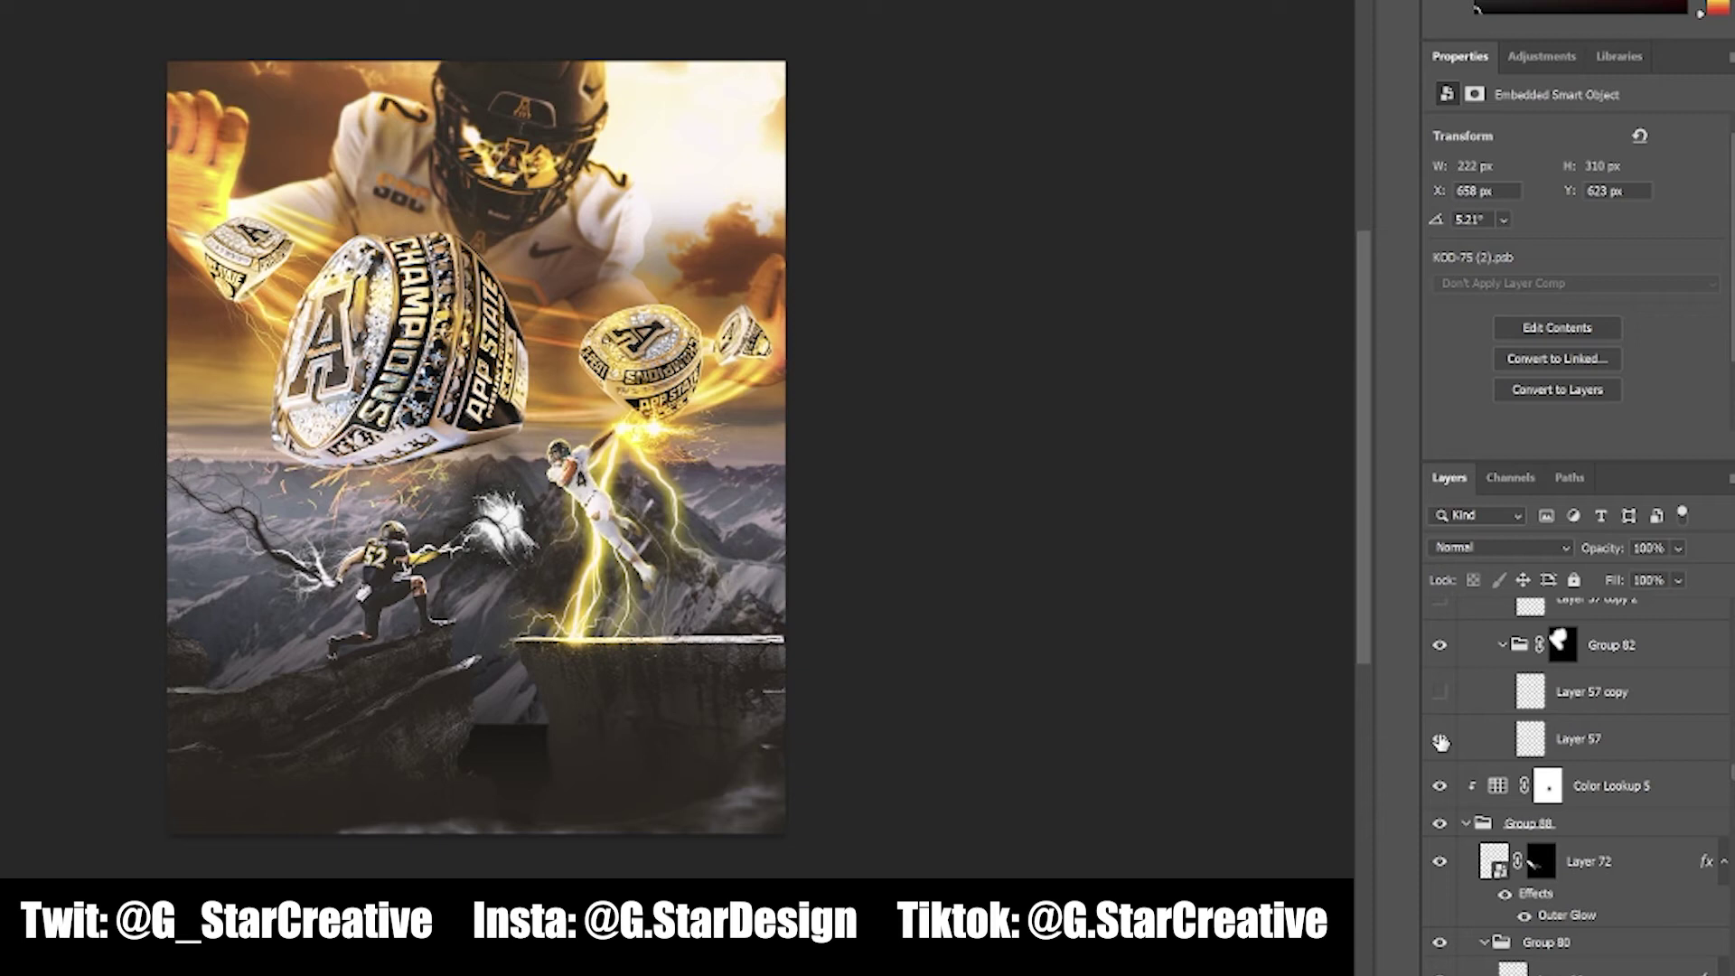
pyautogui.click(1442, 742)
pyautogui.click(1442, 742)
pyautogui.click(1441, 695)
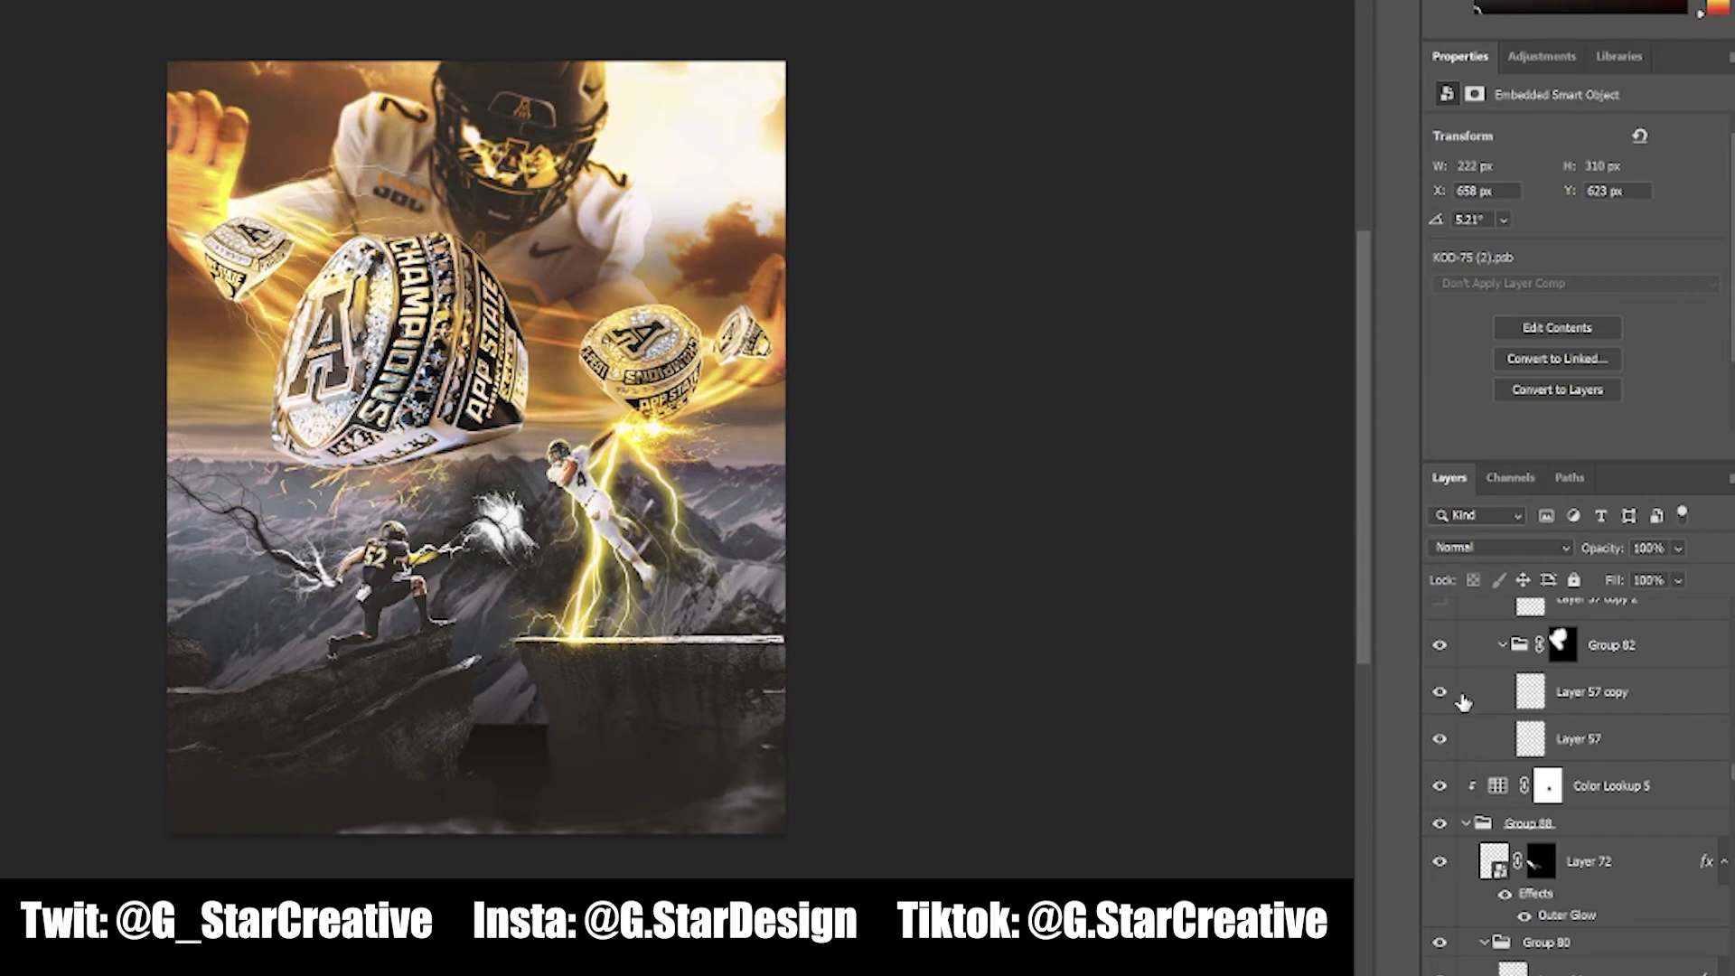
# Show Layer 57 copy 2, copy 3 and copy 4 of the ring lightning, Layer 70, Layer 70 copy and Group 75's Layer 51
pyautogui.scroll(3, 1458, 700)
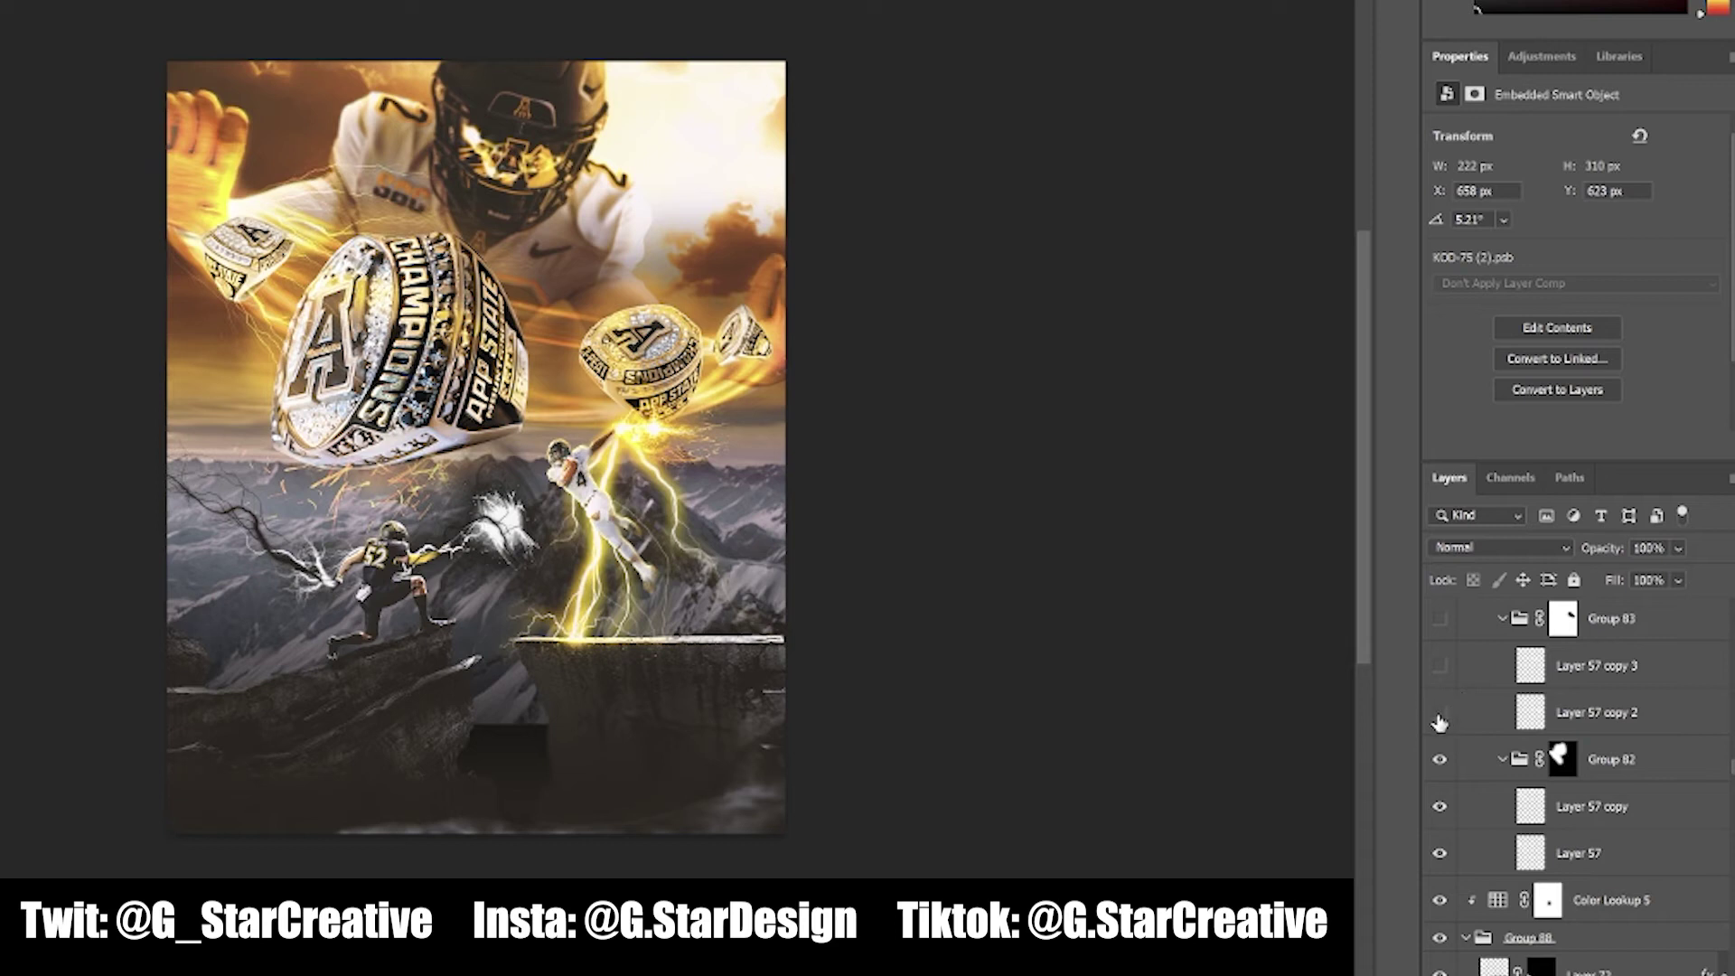
pyautogui.click(1440, 714)
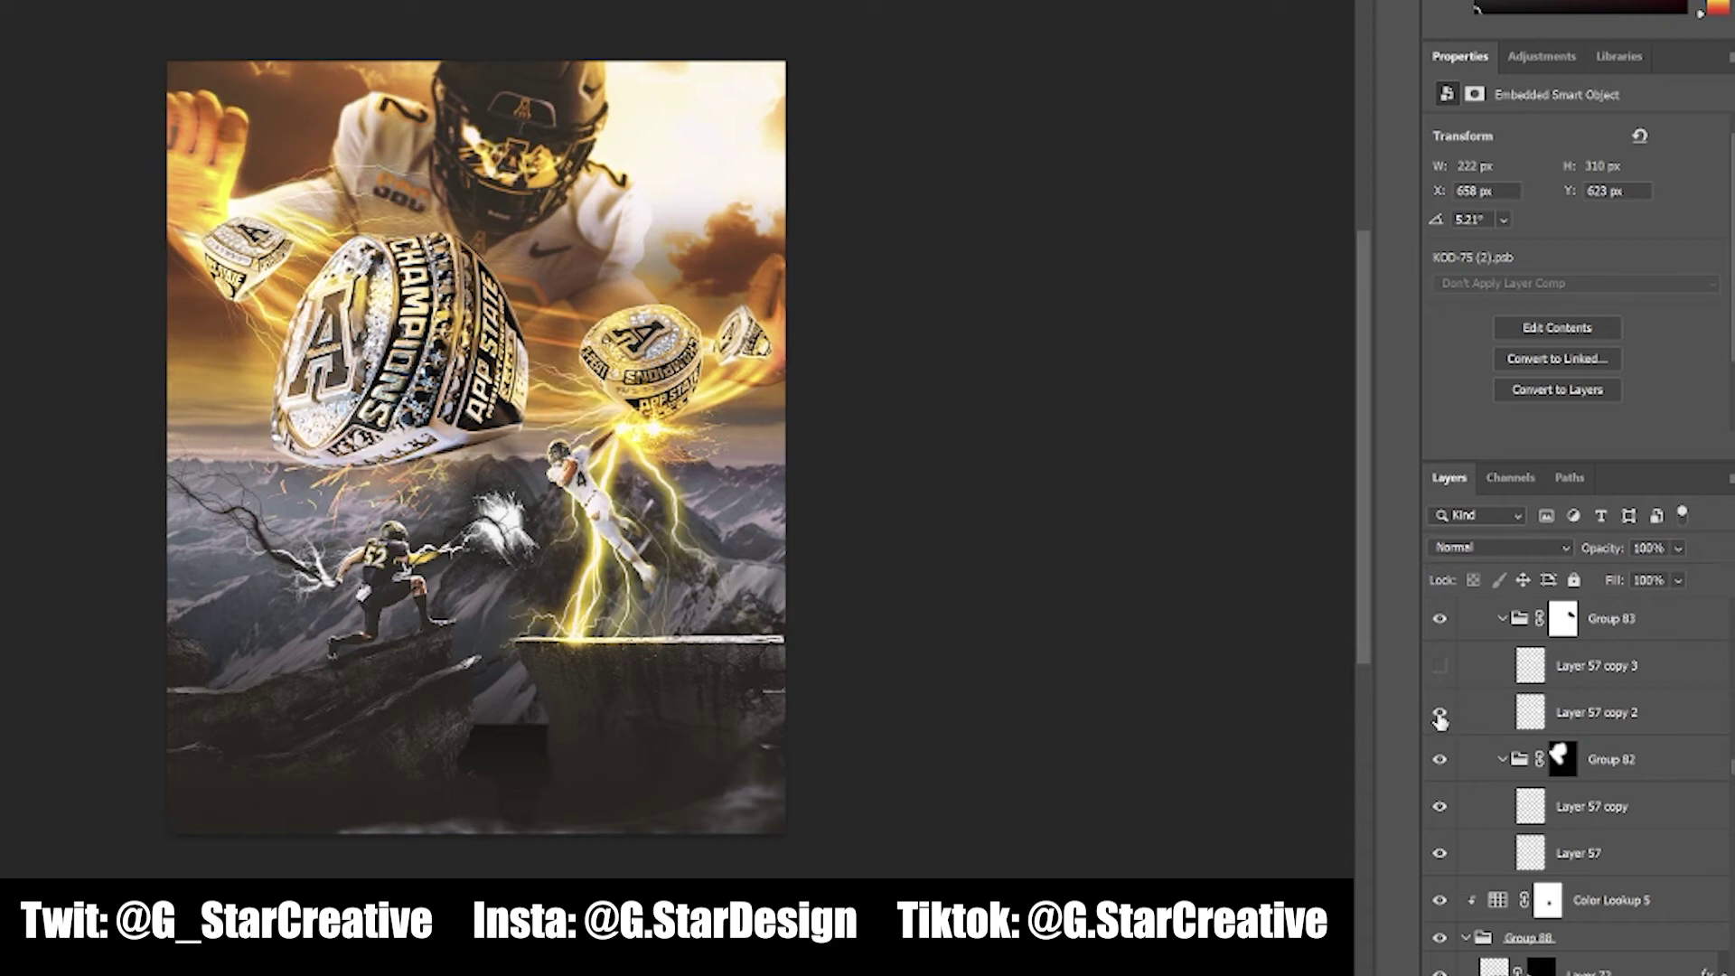
pyautogui.scroll(1, 1440, 714)
pyautogui.click(1441, 754)
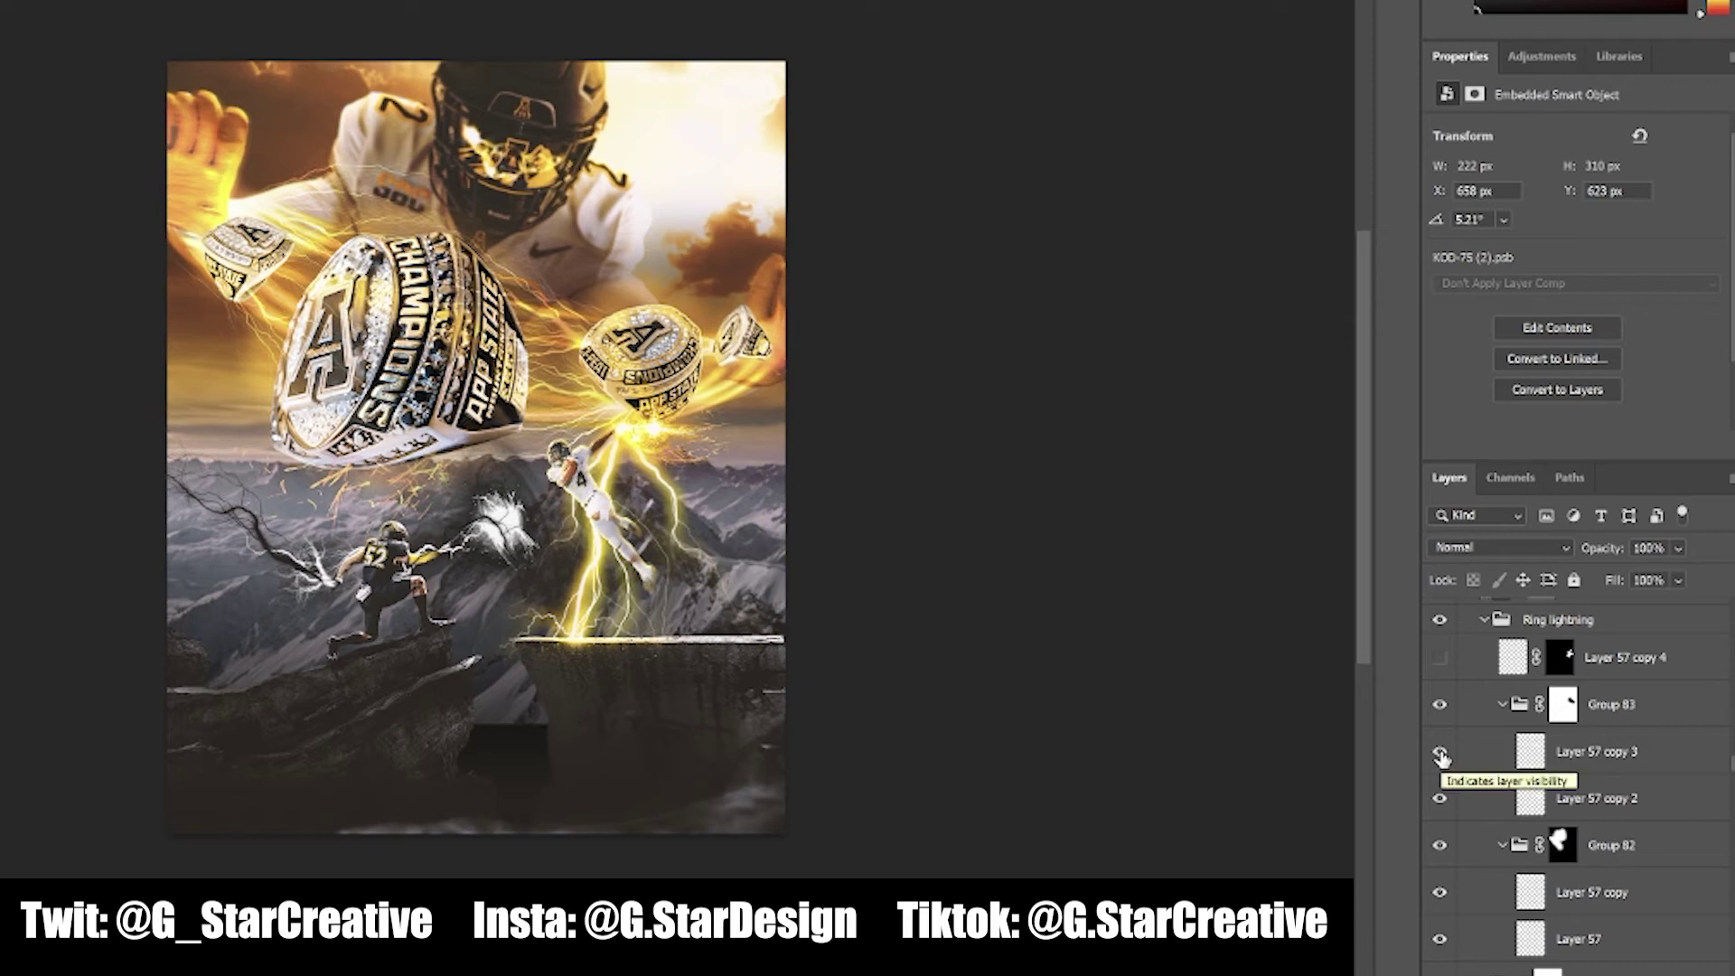
pyautogui.scroll(4, 1441, 755)
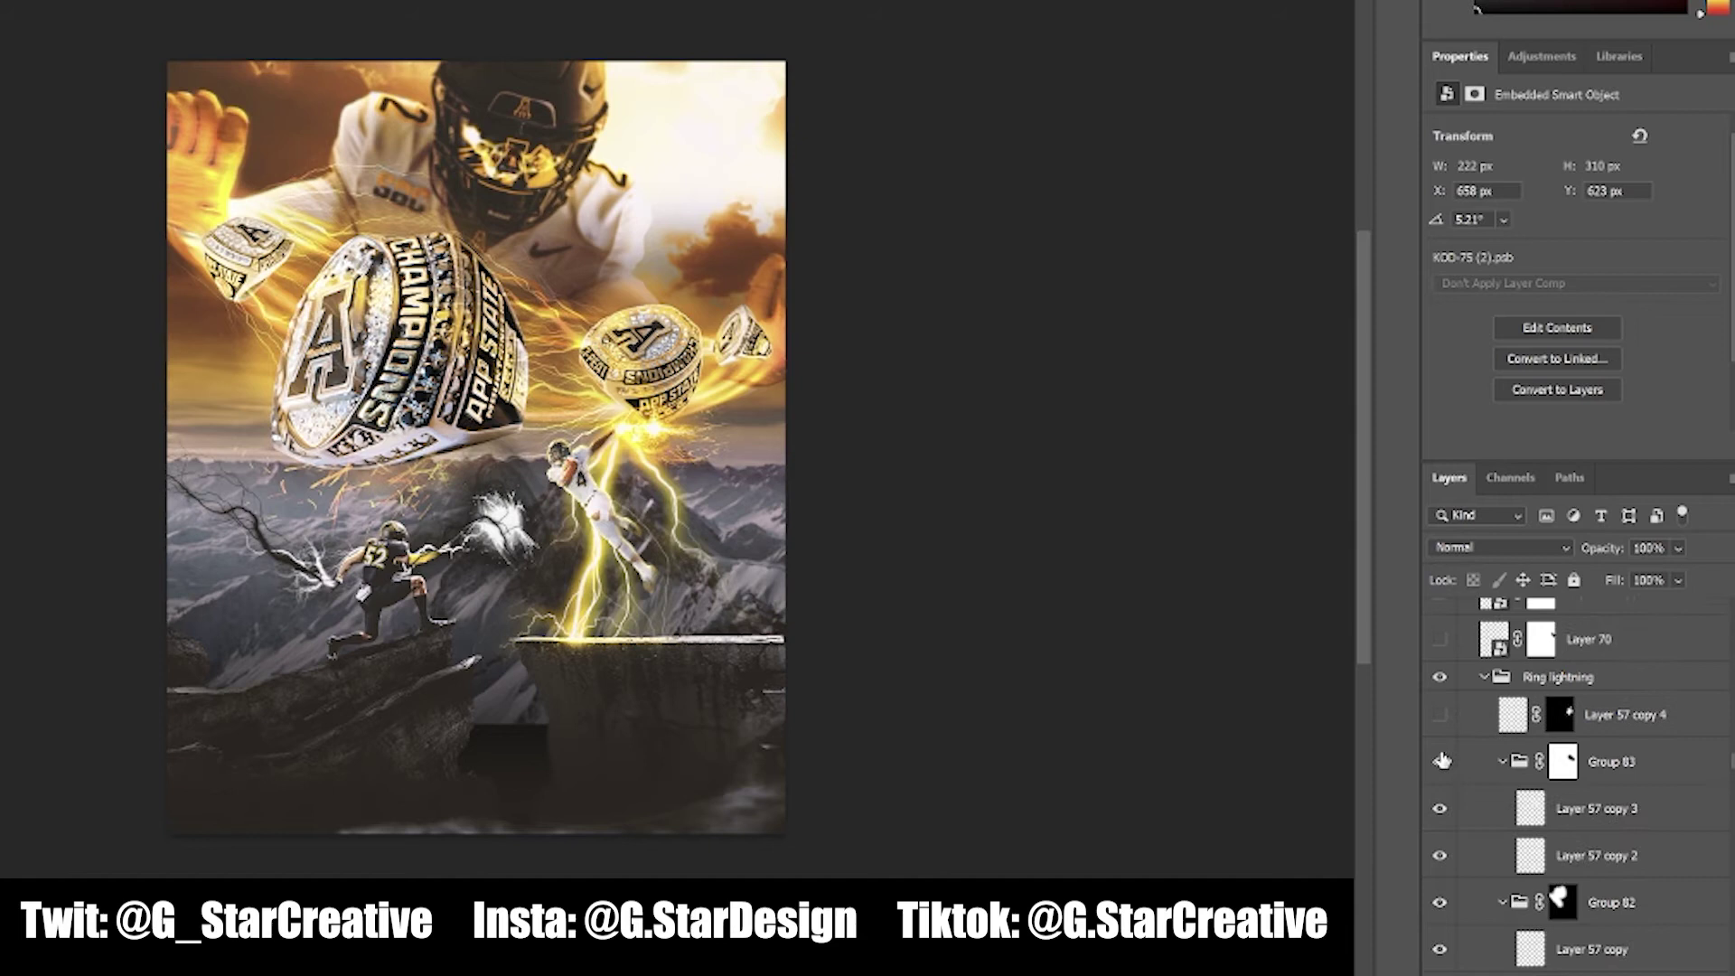
pyautogui.click(1441, 717)
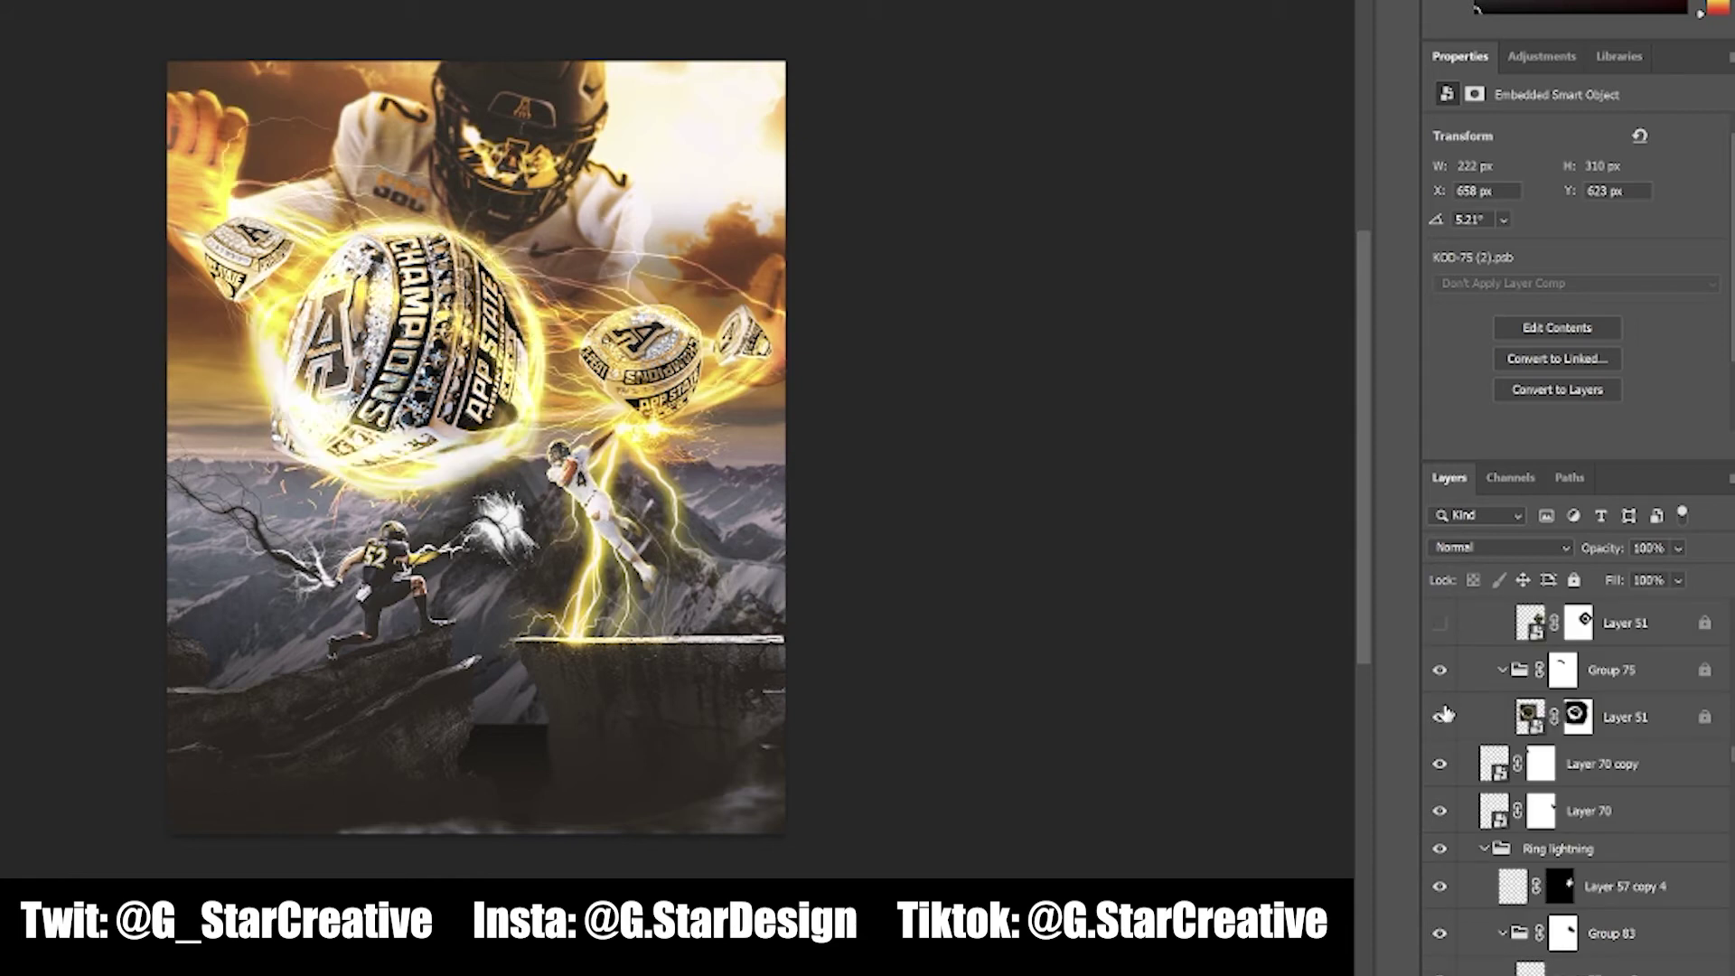
# Show the smaller rings' energy by turning on Layer 51 in Group 75 copy, Group 75 copy 3 and Group 75 copy 2
pyautogui.scroll(1, 1447, 714)
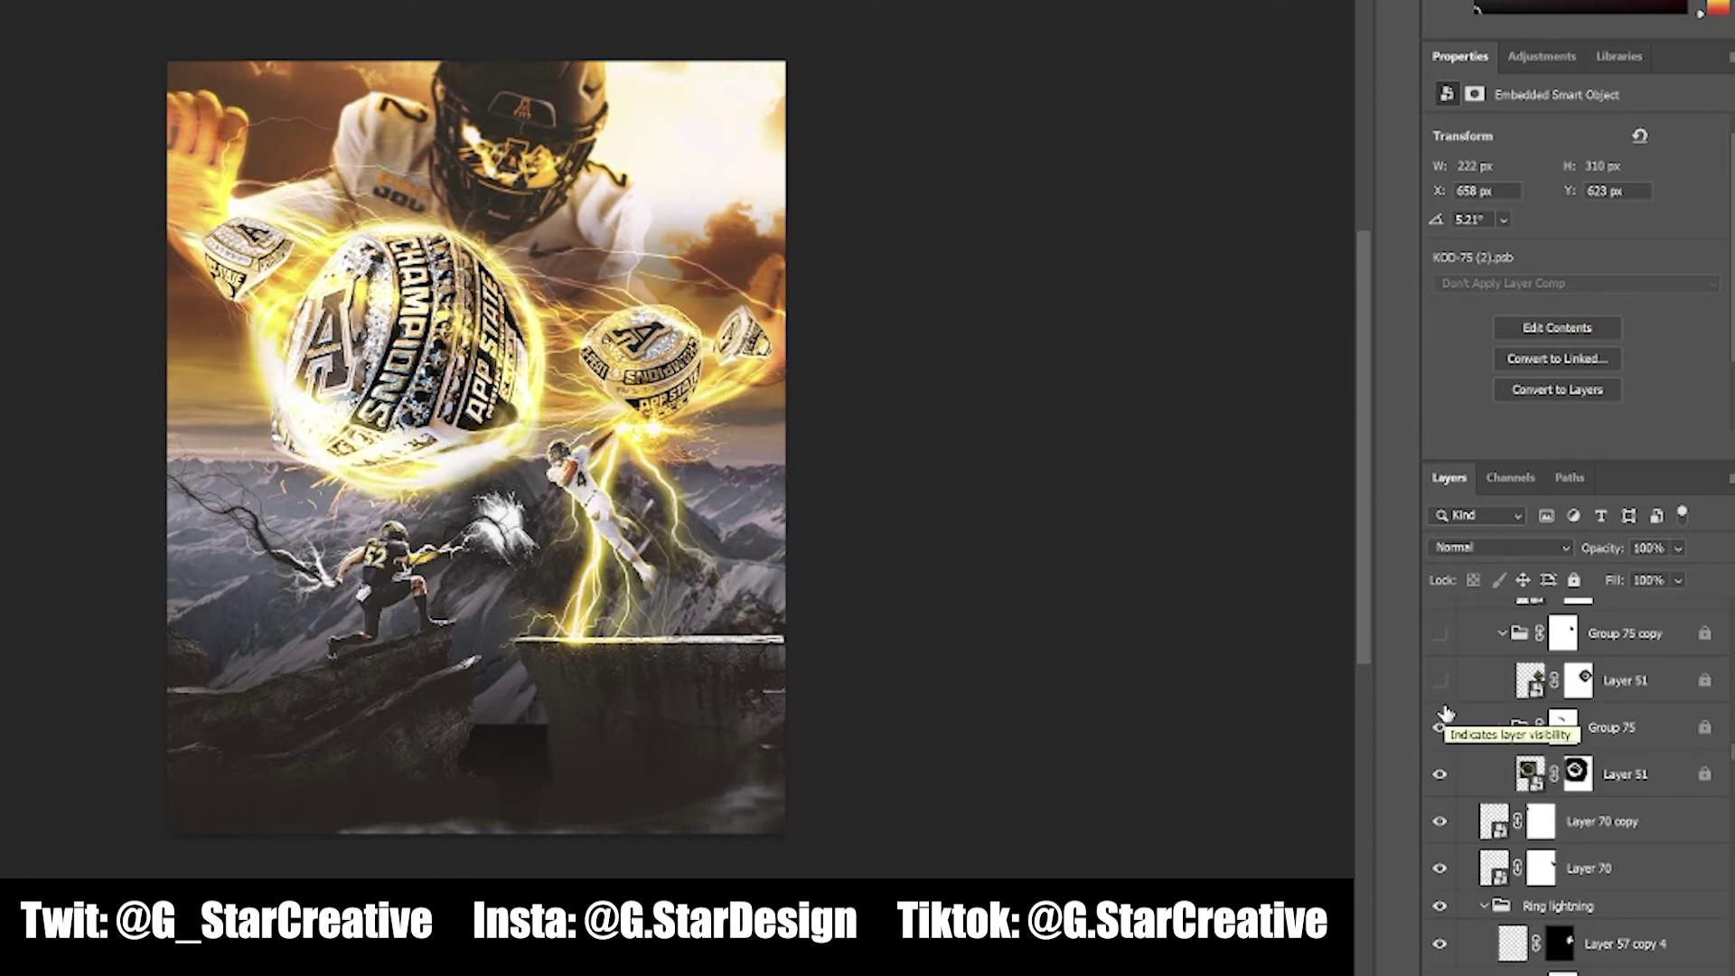
pyautogui.scroll(1, 1444, 714)
pyautogui.click(1439, 714)
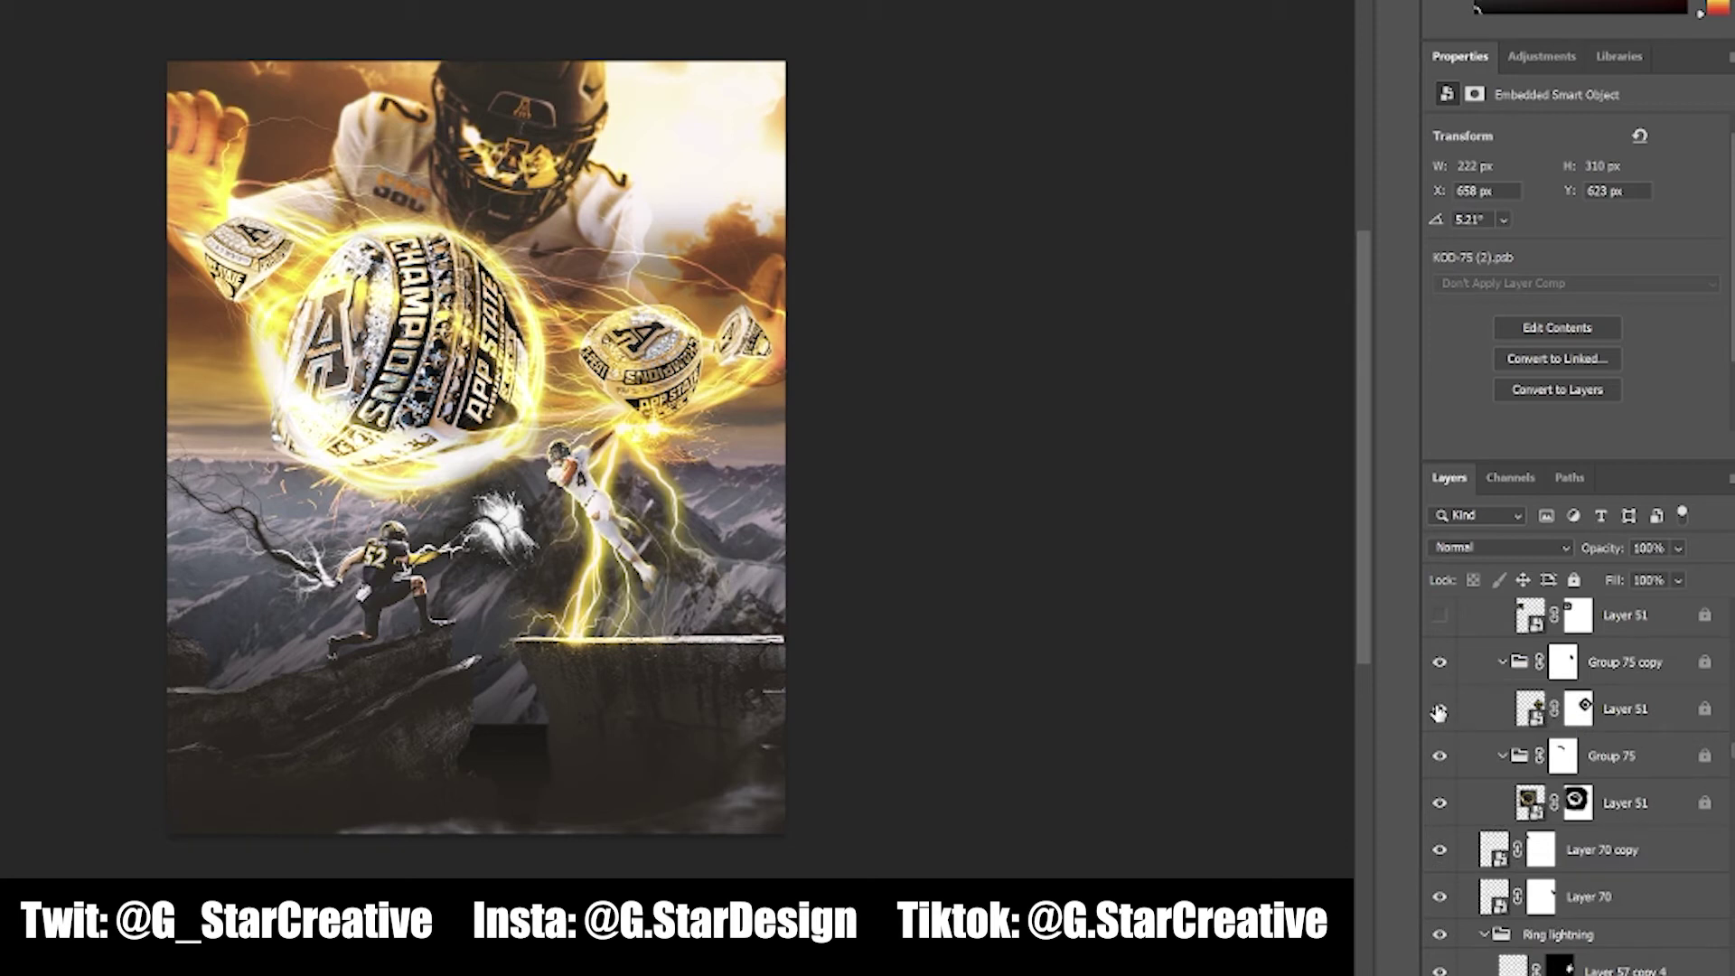
pyautogui.scroll(1, 1450, 666)
pyautogui.click(1440, 675)
pyautogui.scroll(2, 1439, 678)
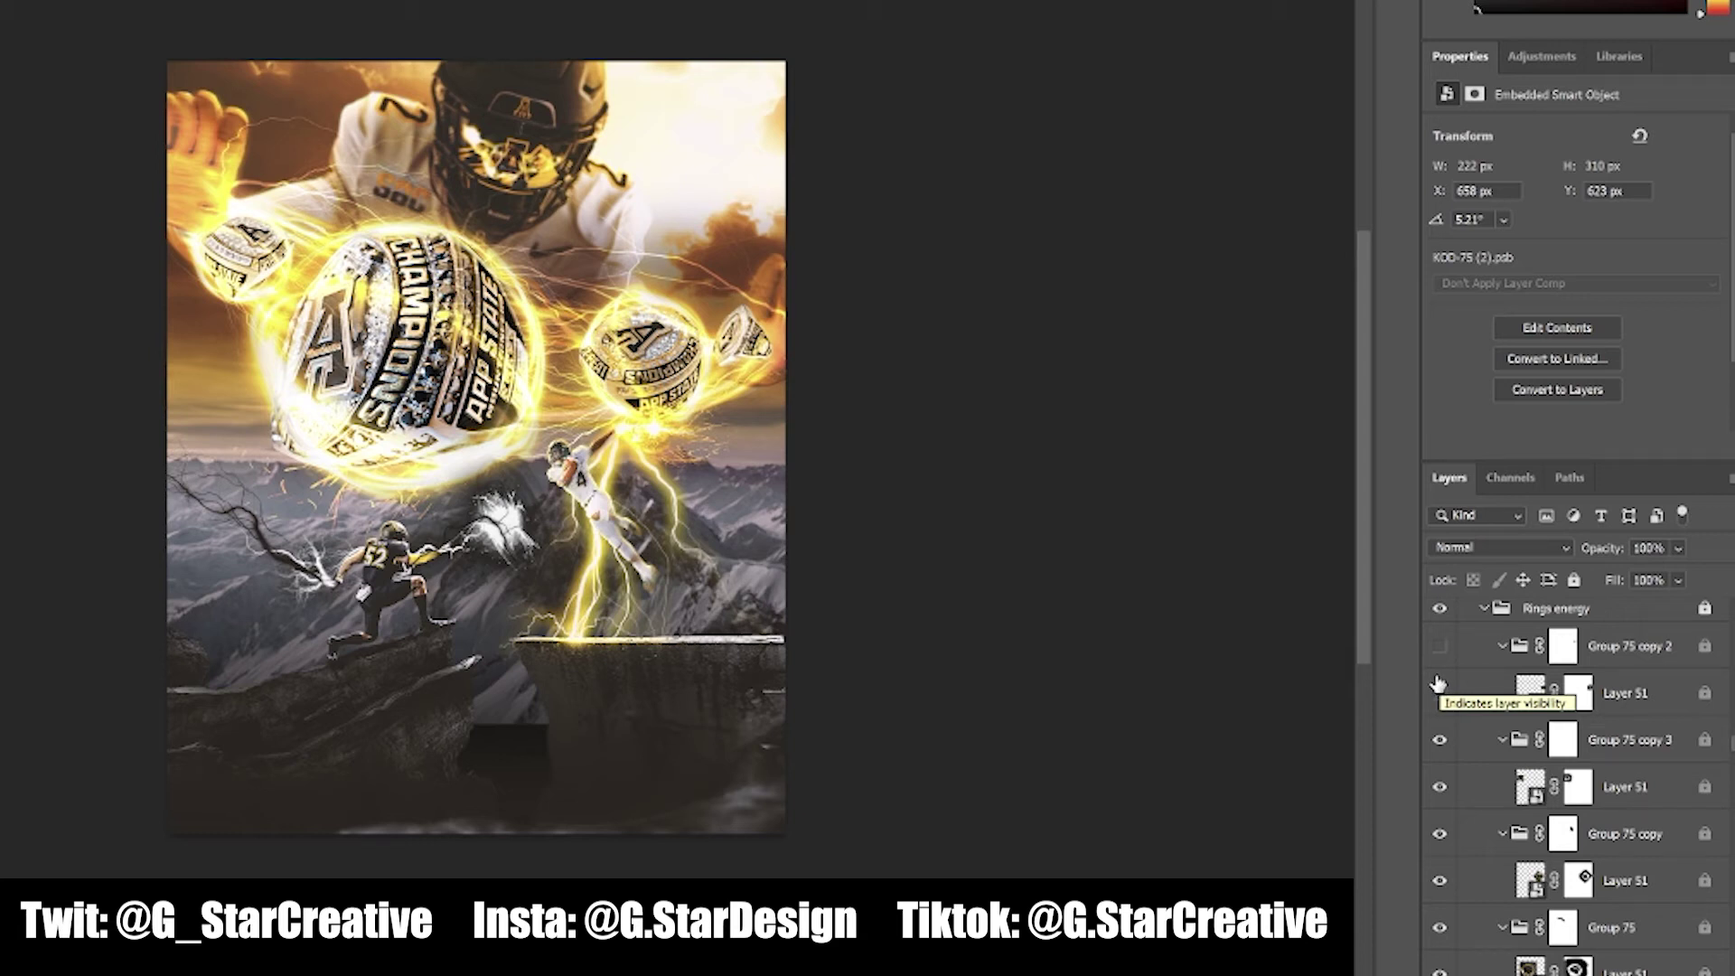
pyautogui.click(1439, 688)
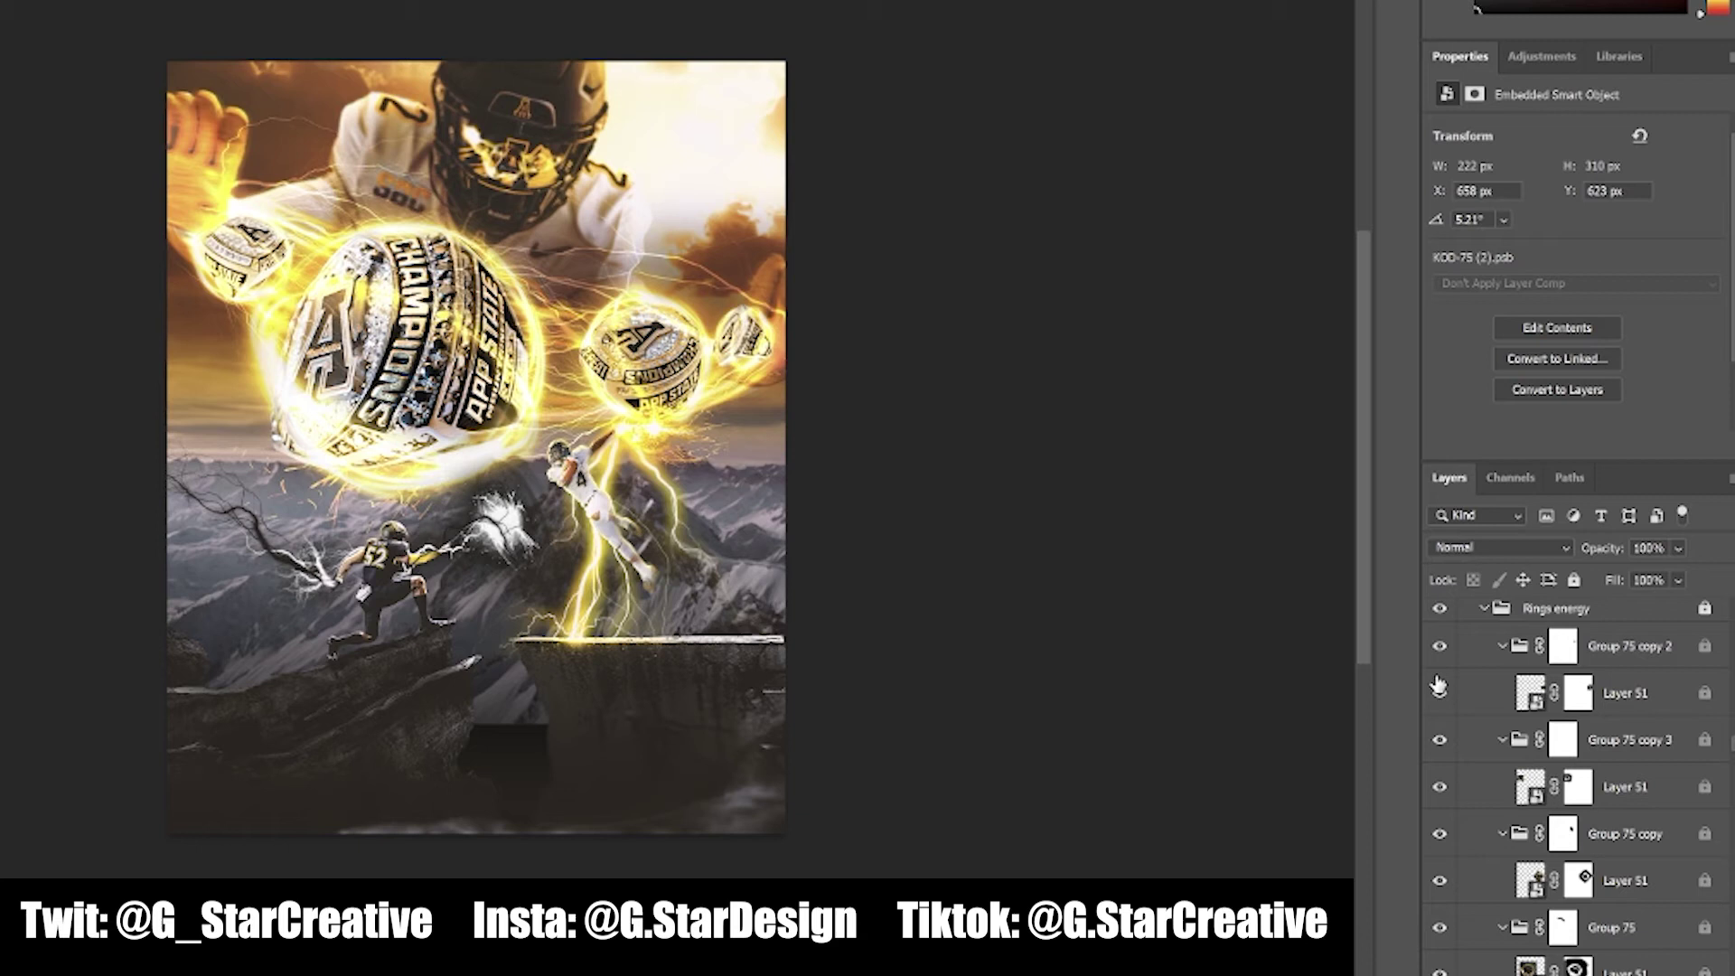
# Show Layer 52 copy 2, Layer 66 and Layer 66 copy above Group 86 copy
pyautogui.scroll(1, 1440, 685)
pyautogui.scroll(1, 1457, 710)
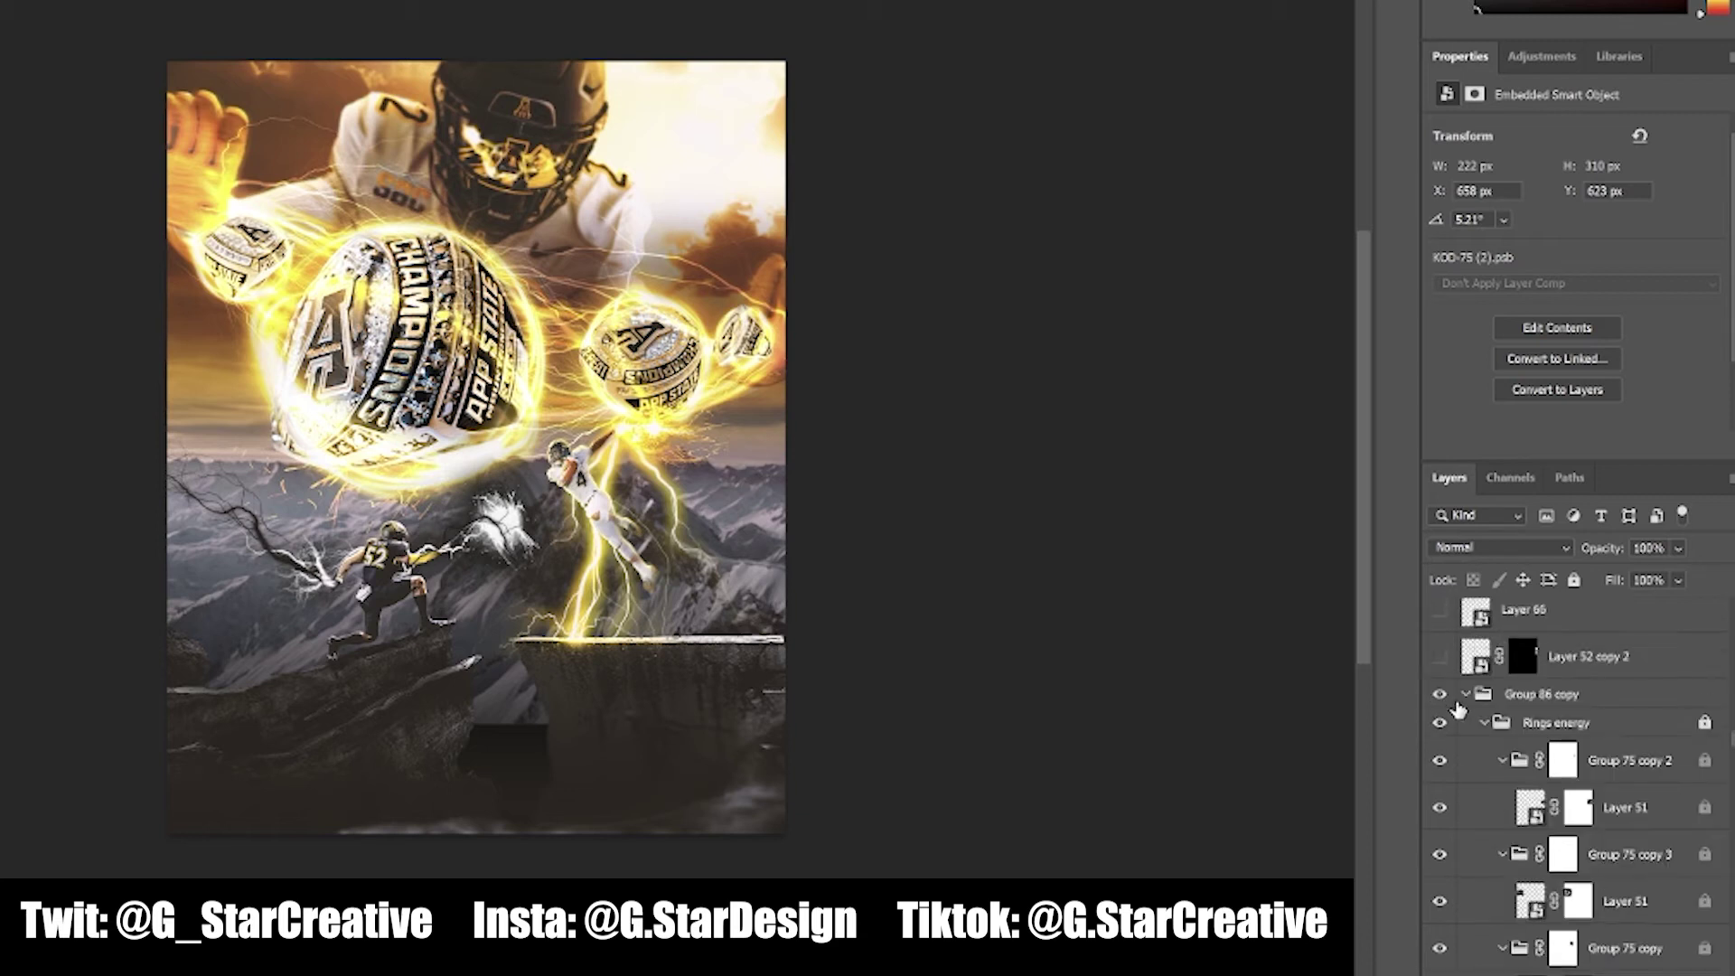
pyautogui.scroll(1, 1458, 711)
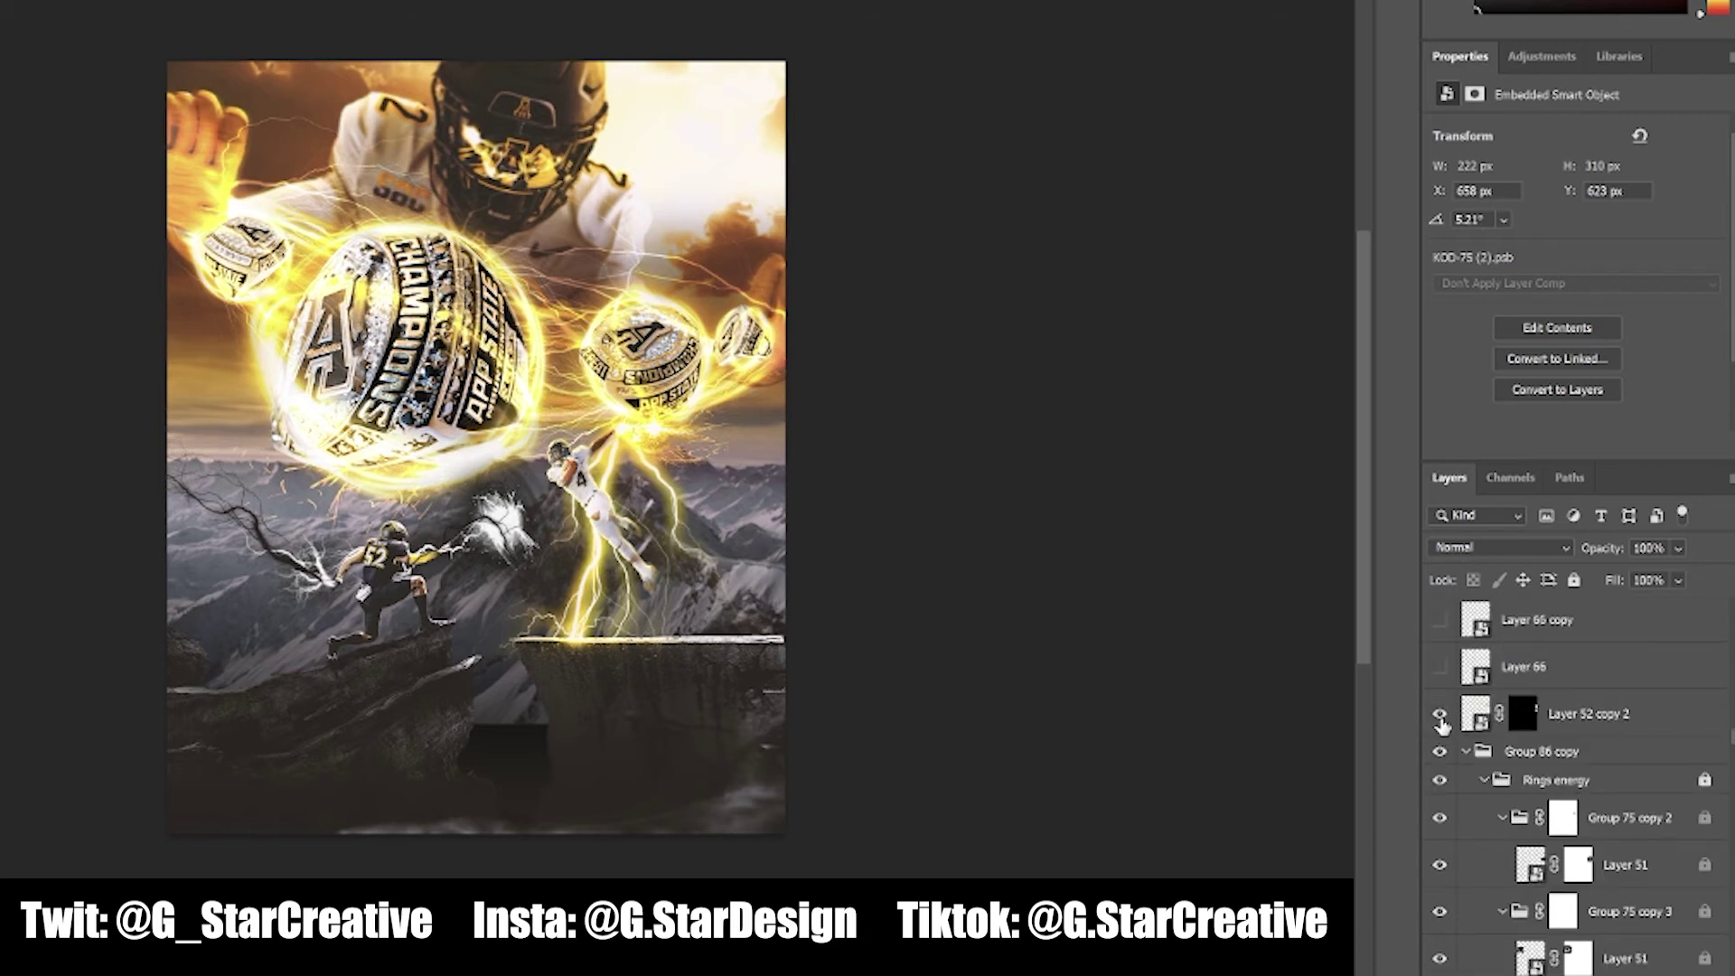
pyautogui.click(1440, 714)
pyautogui.scroll(2, 1478, 723)
pyautogui.click(1440, 753)
pyautogui.click(1440, 708)
# Show Layer 38 and Layer 35 in Group 65
pyautogui.scroll(1, 1442, 730)
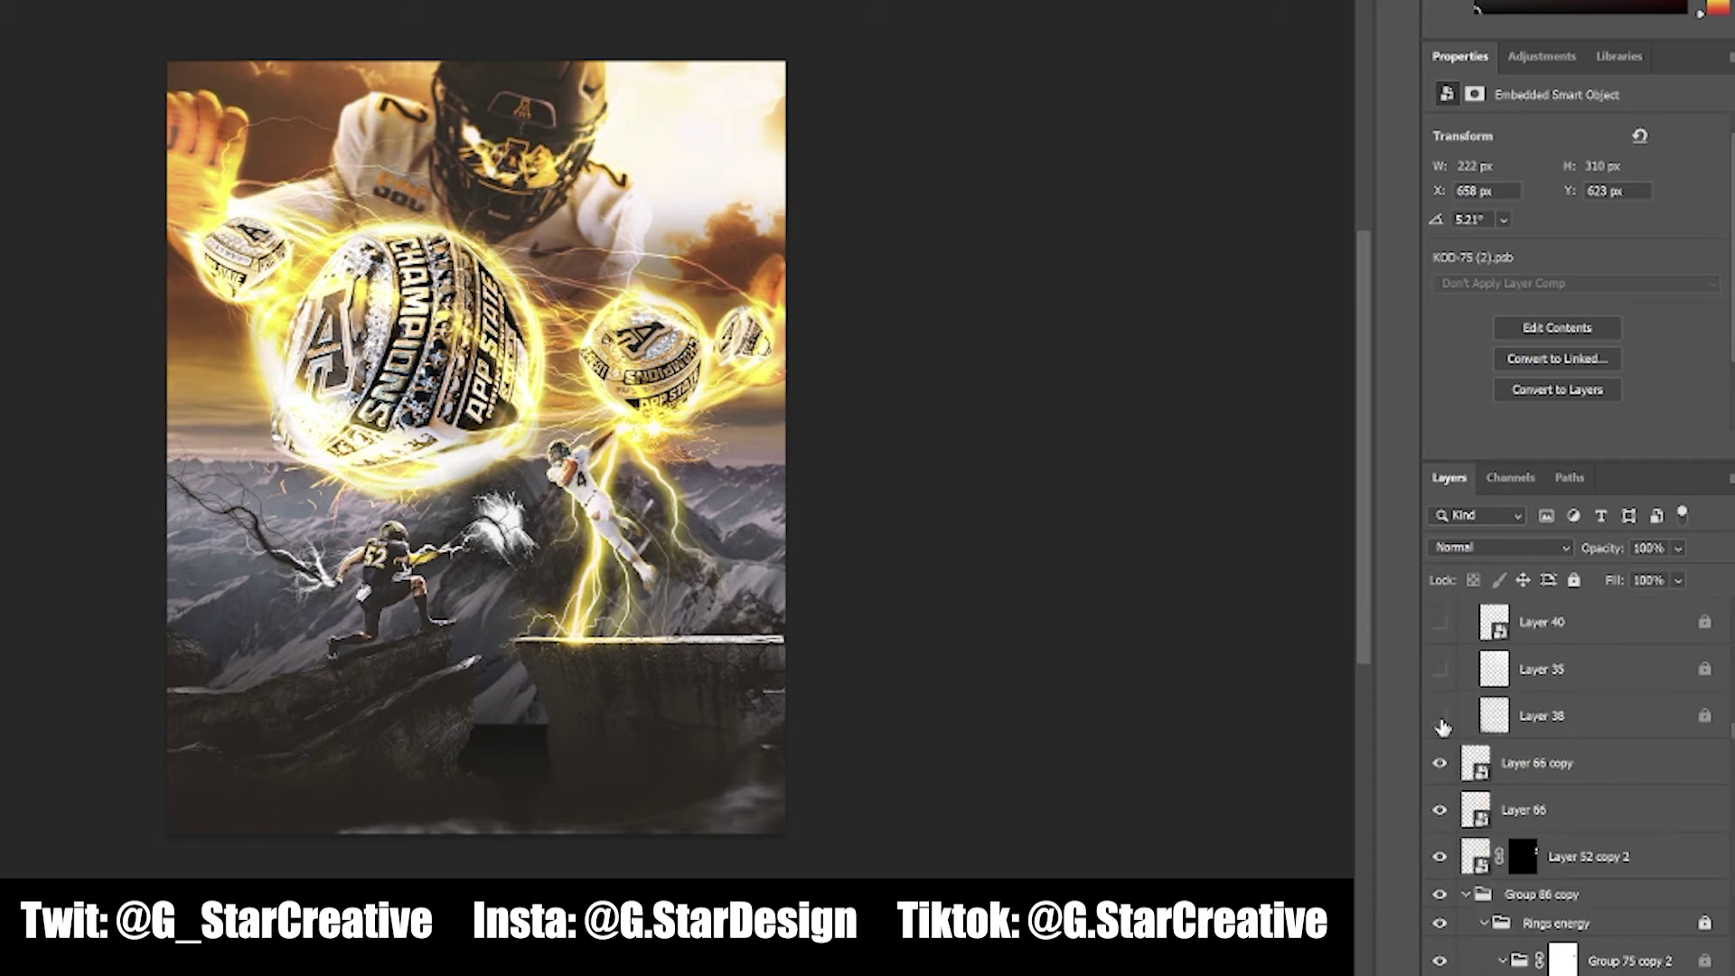
pyautogui.click(1440, 716)
pyautogui.scroll(1, 1442, 723)
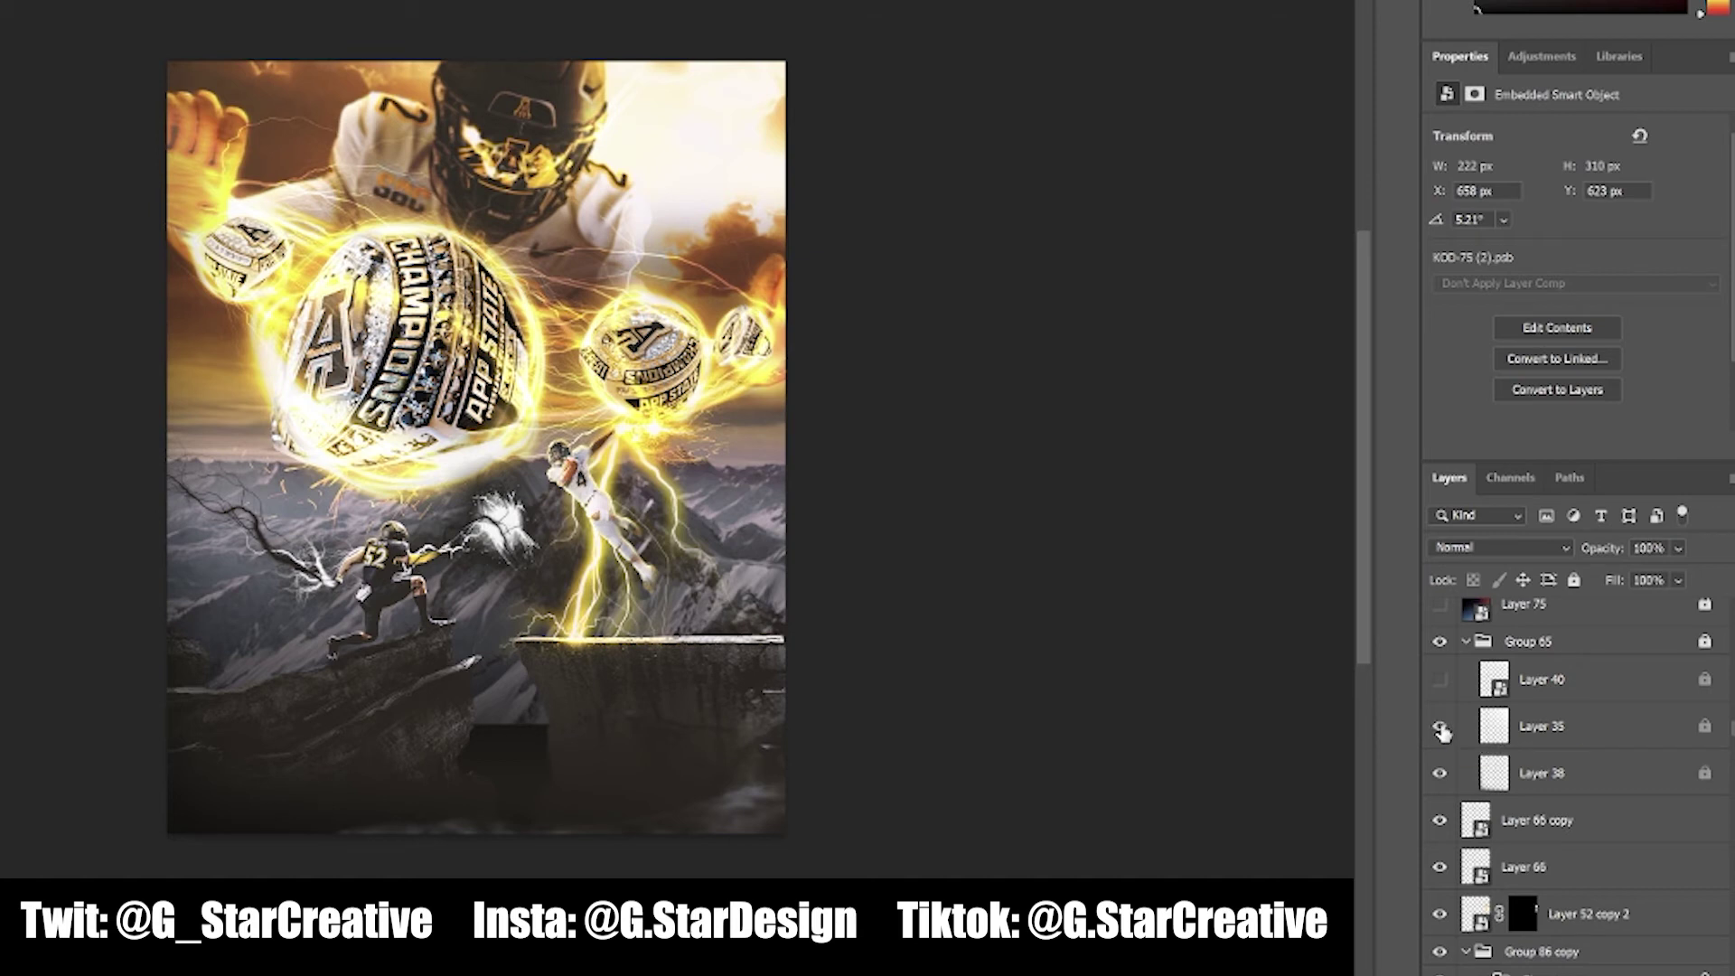
pyautogui.click(1441, 728)
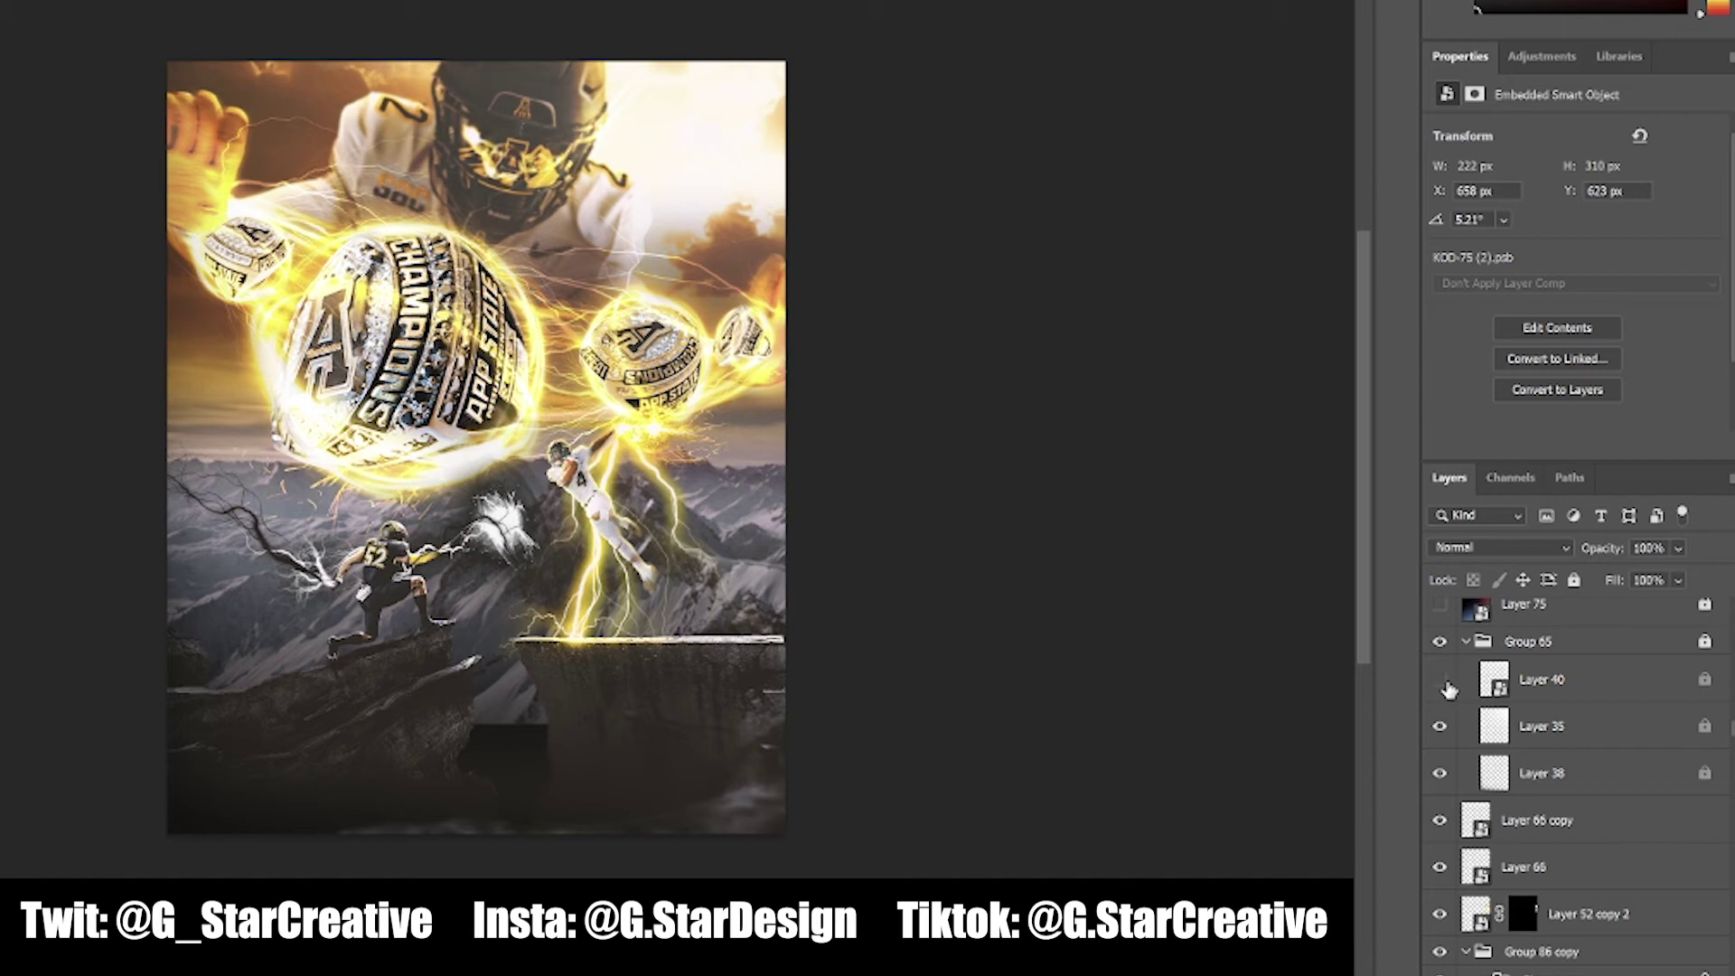
# Collapse Group 65 and show Layer 75 above it
pyautogui.scroll(2, 1455, 691)
pyautogui.click(1468, 757)
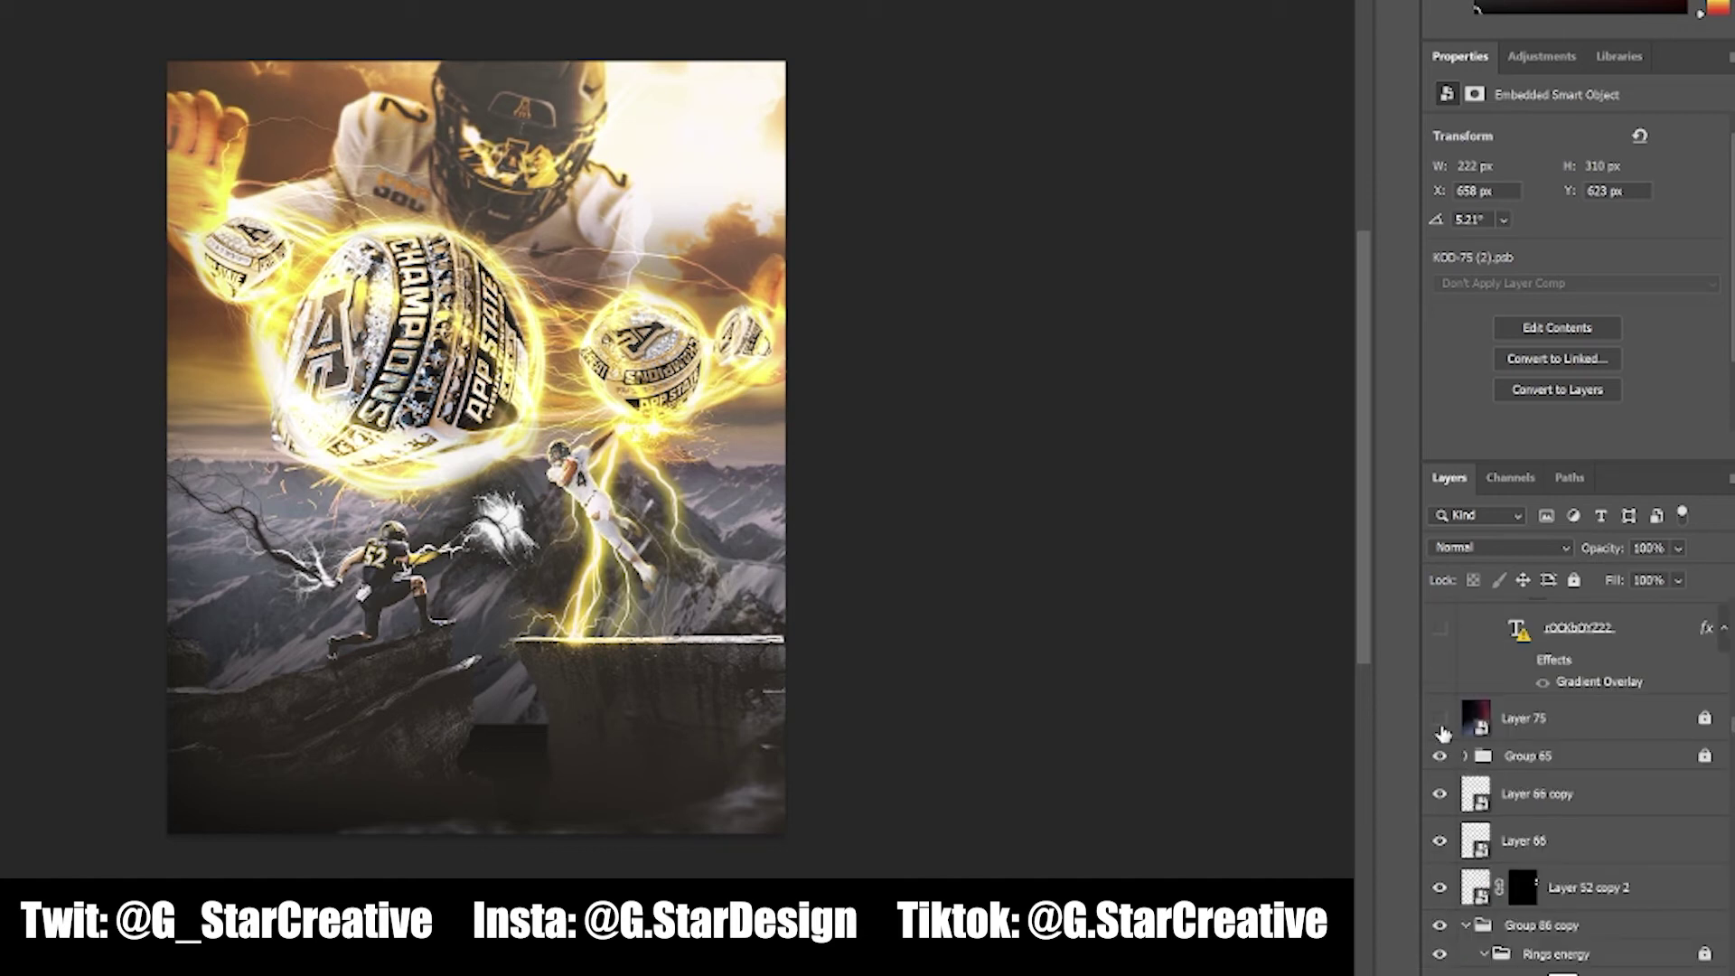
pyautogui.click(1441, 718)
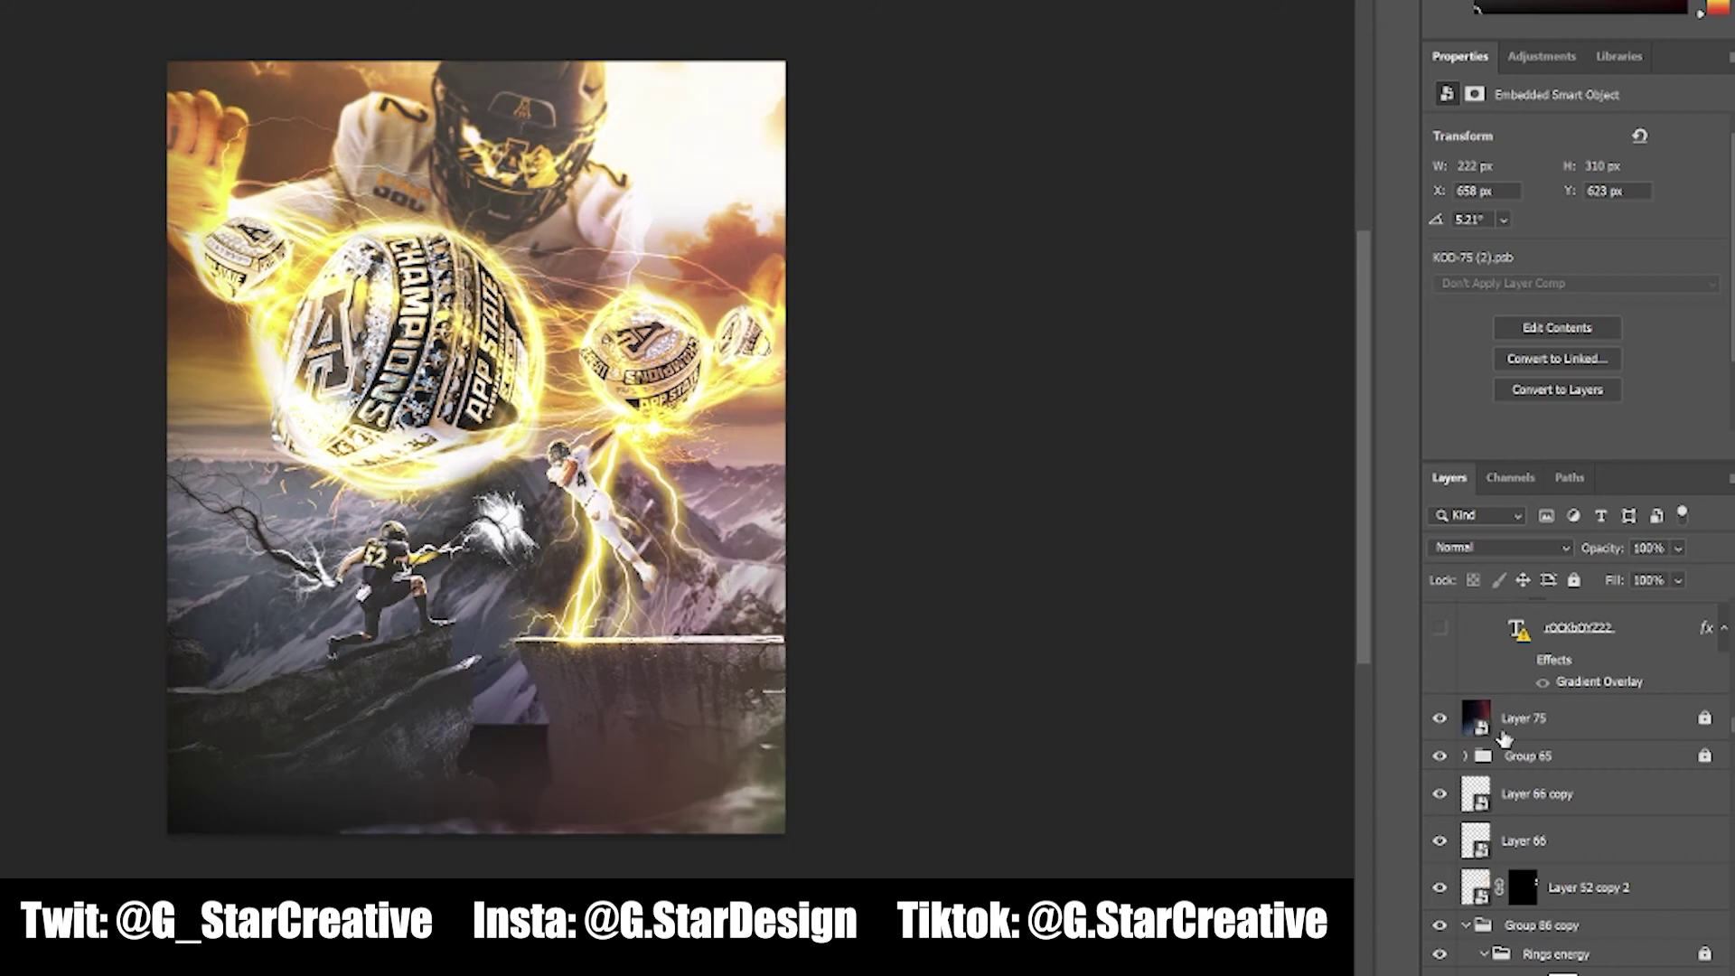
# Show the ROCKBOYZ22 title text and its Gradient Overlay effect
pyautogui.scroll(2, 1504, 739)
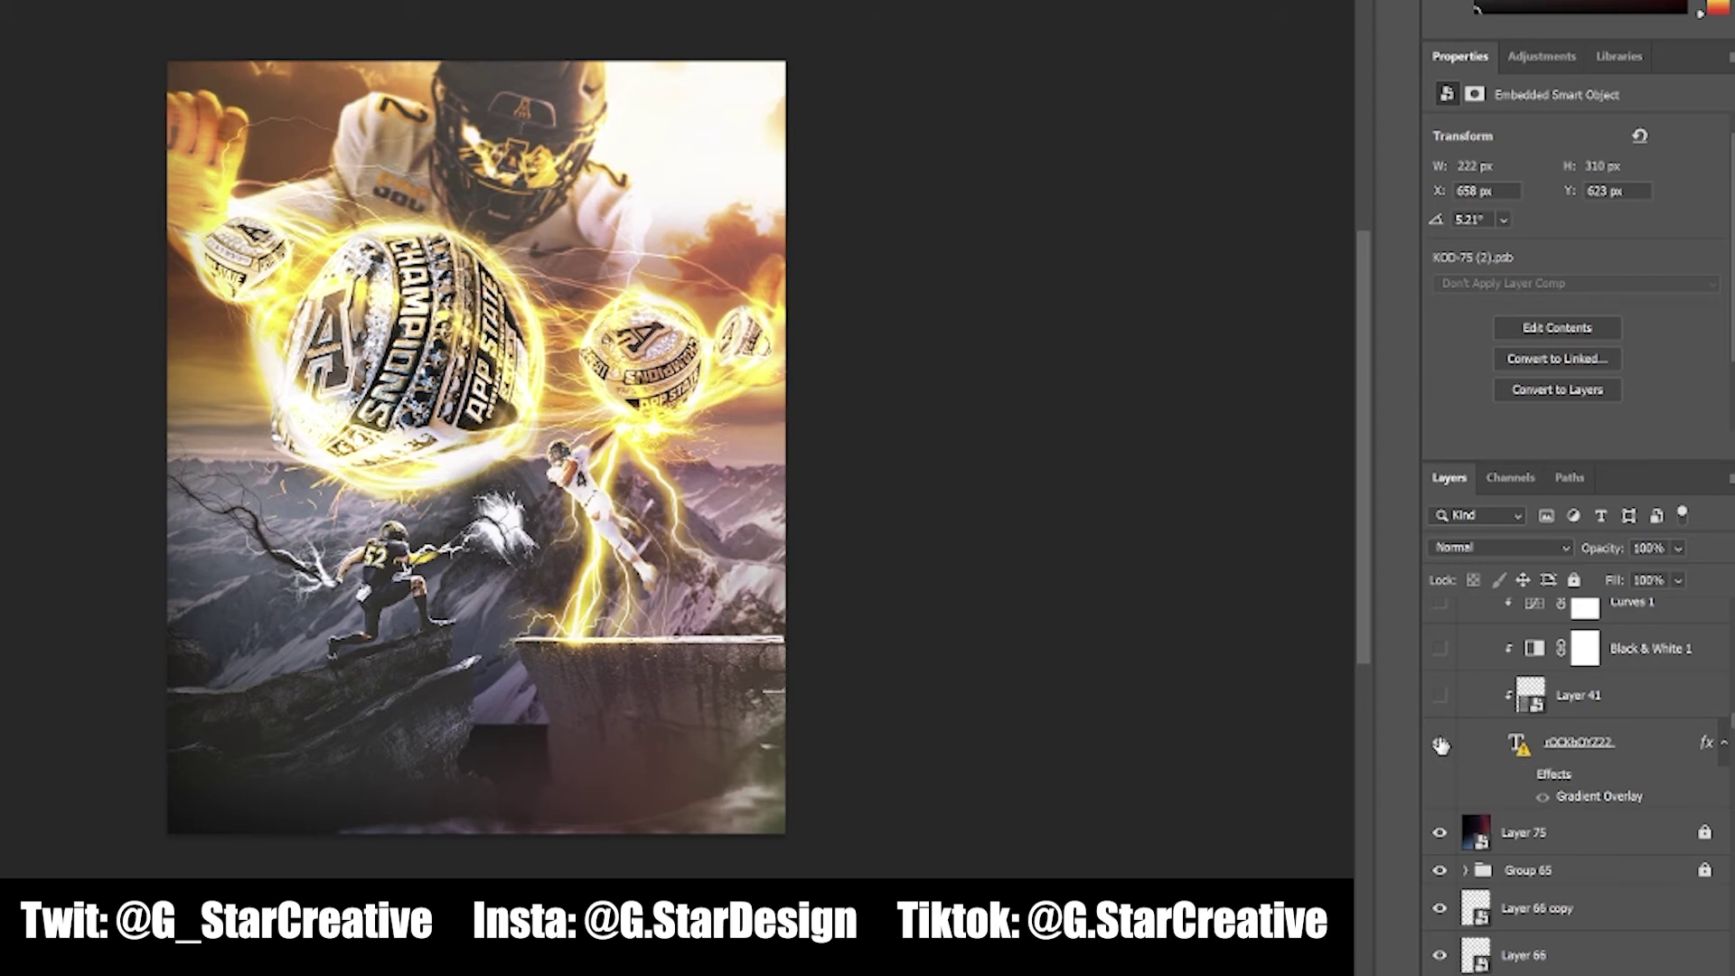
pyautogui.click(1441, 744)
pyautogui.scroll(1, 1441, 744)
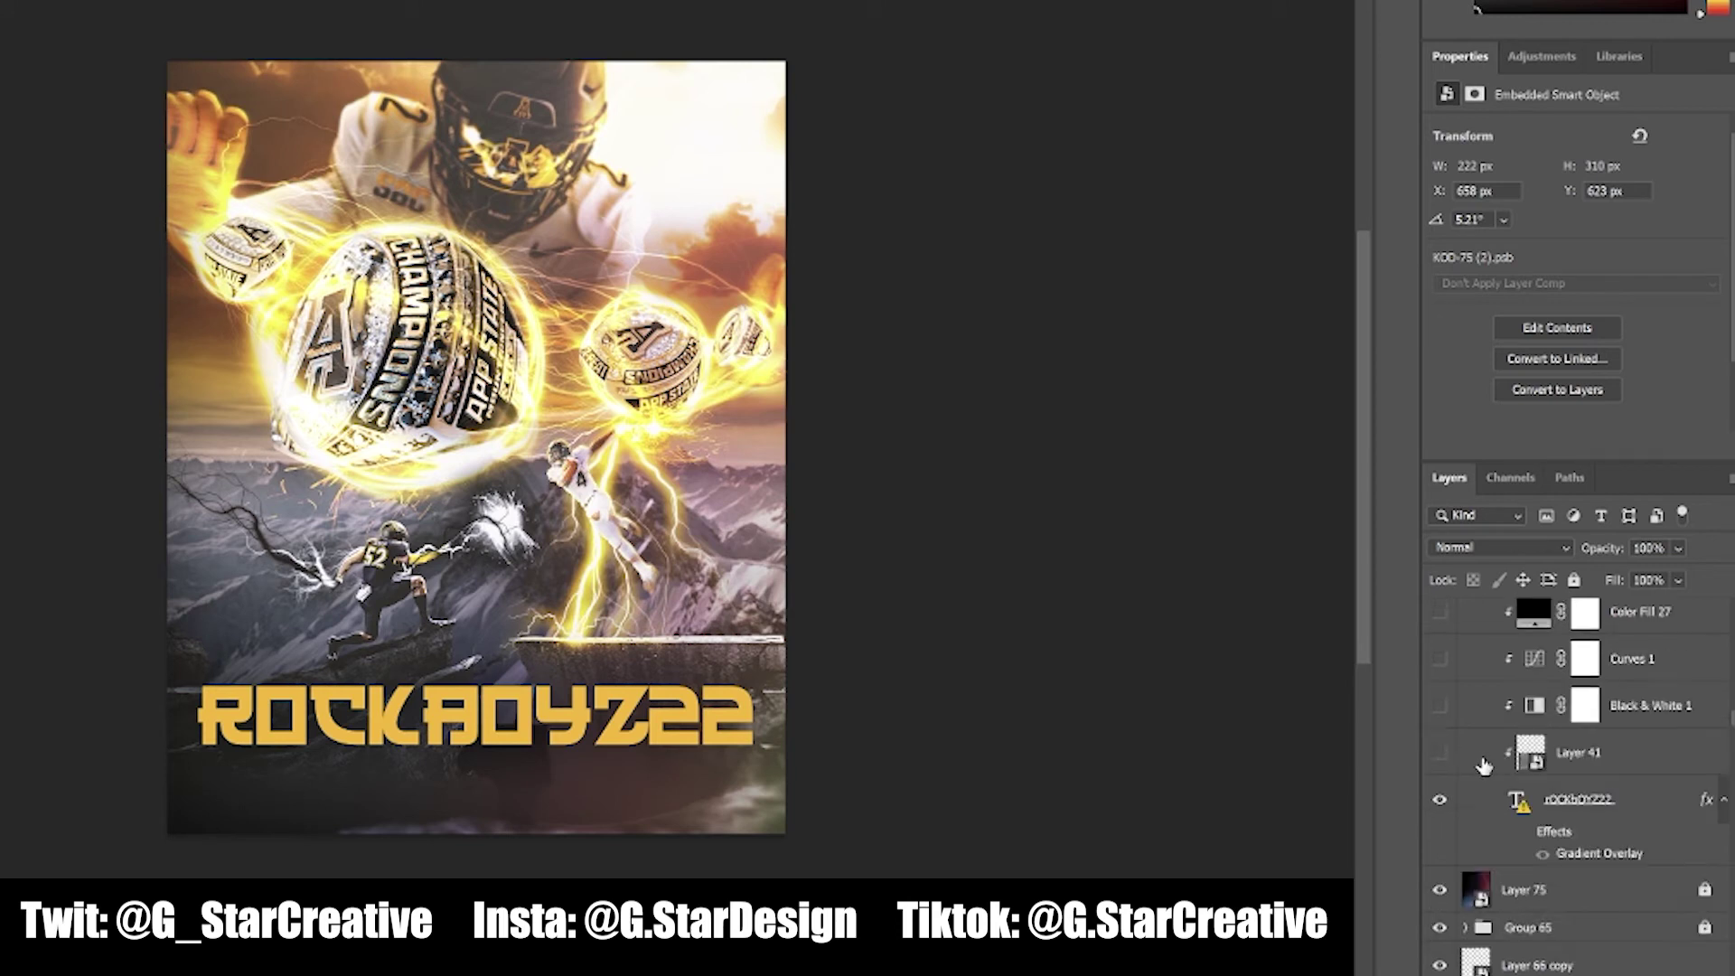
pyautogui.click(1523, 833)
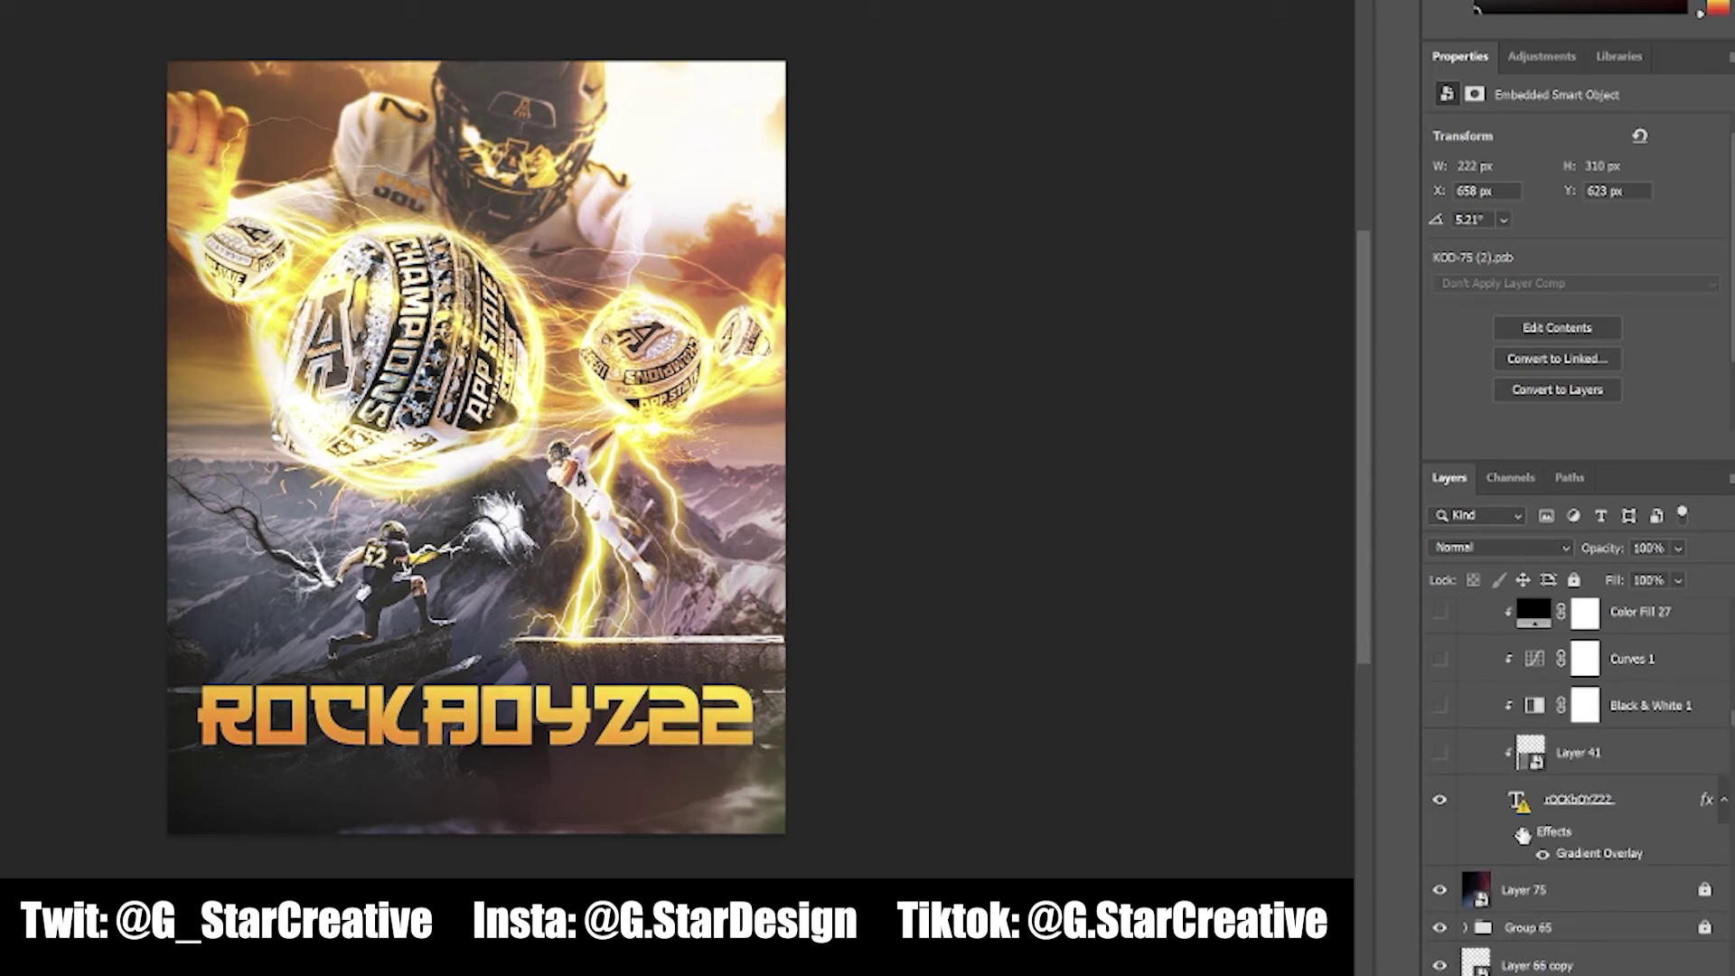
# Show the title's clipped Layer 41 texture, Black & White 1, Curves 1 and Color Fill 27
pyautogui.click(1440, 755)
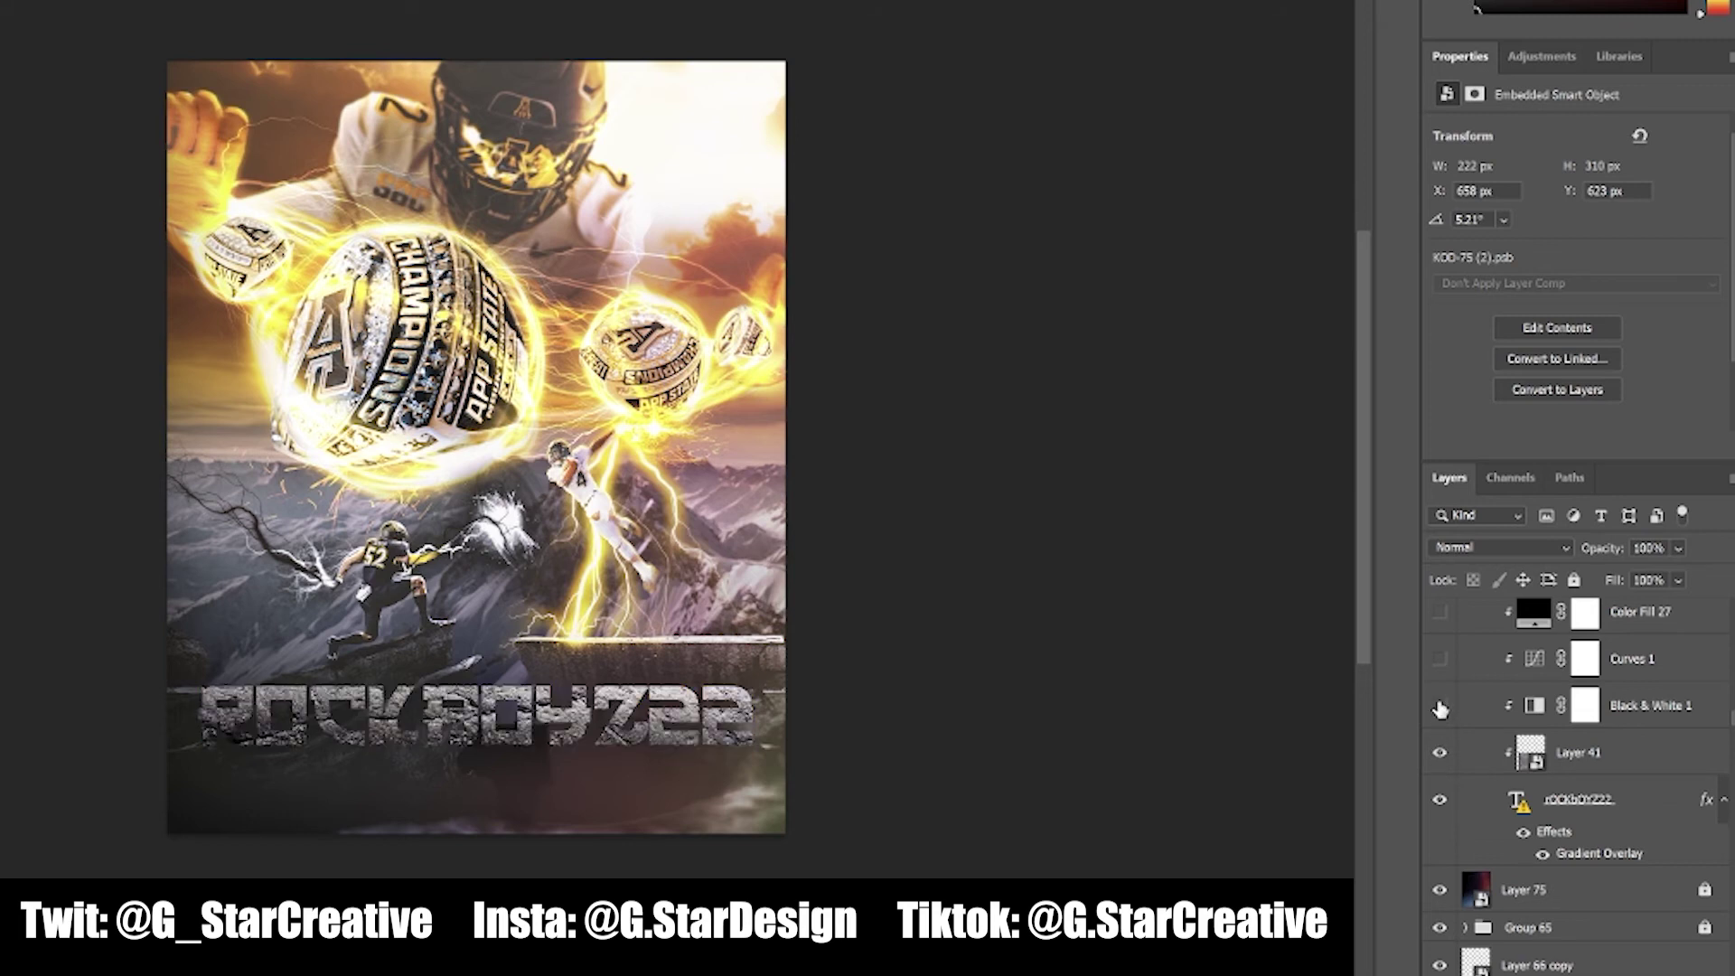
pyautogui.click(1440, 709)
pyautogui.scroll(1, 1503, 728)
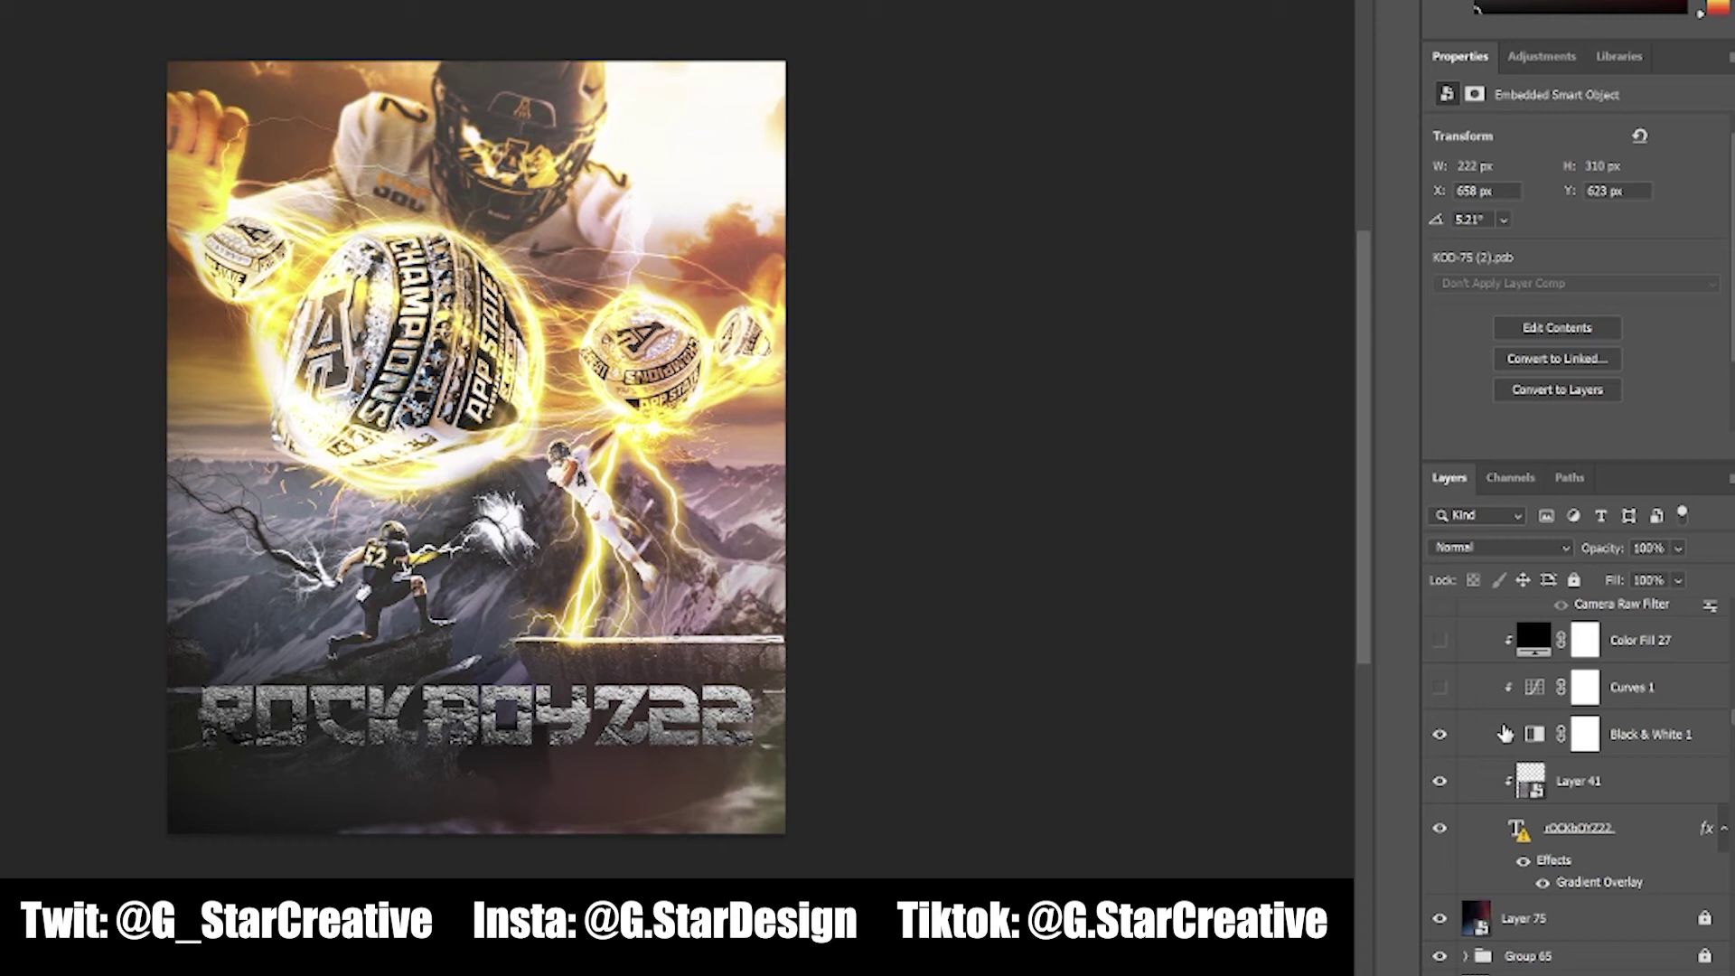
pyautogui.scroll(2, 1505, 734)
pyautogui.click(1440, 745)
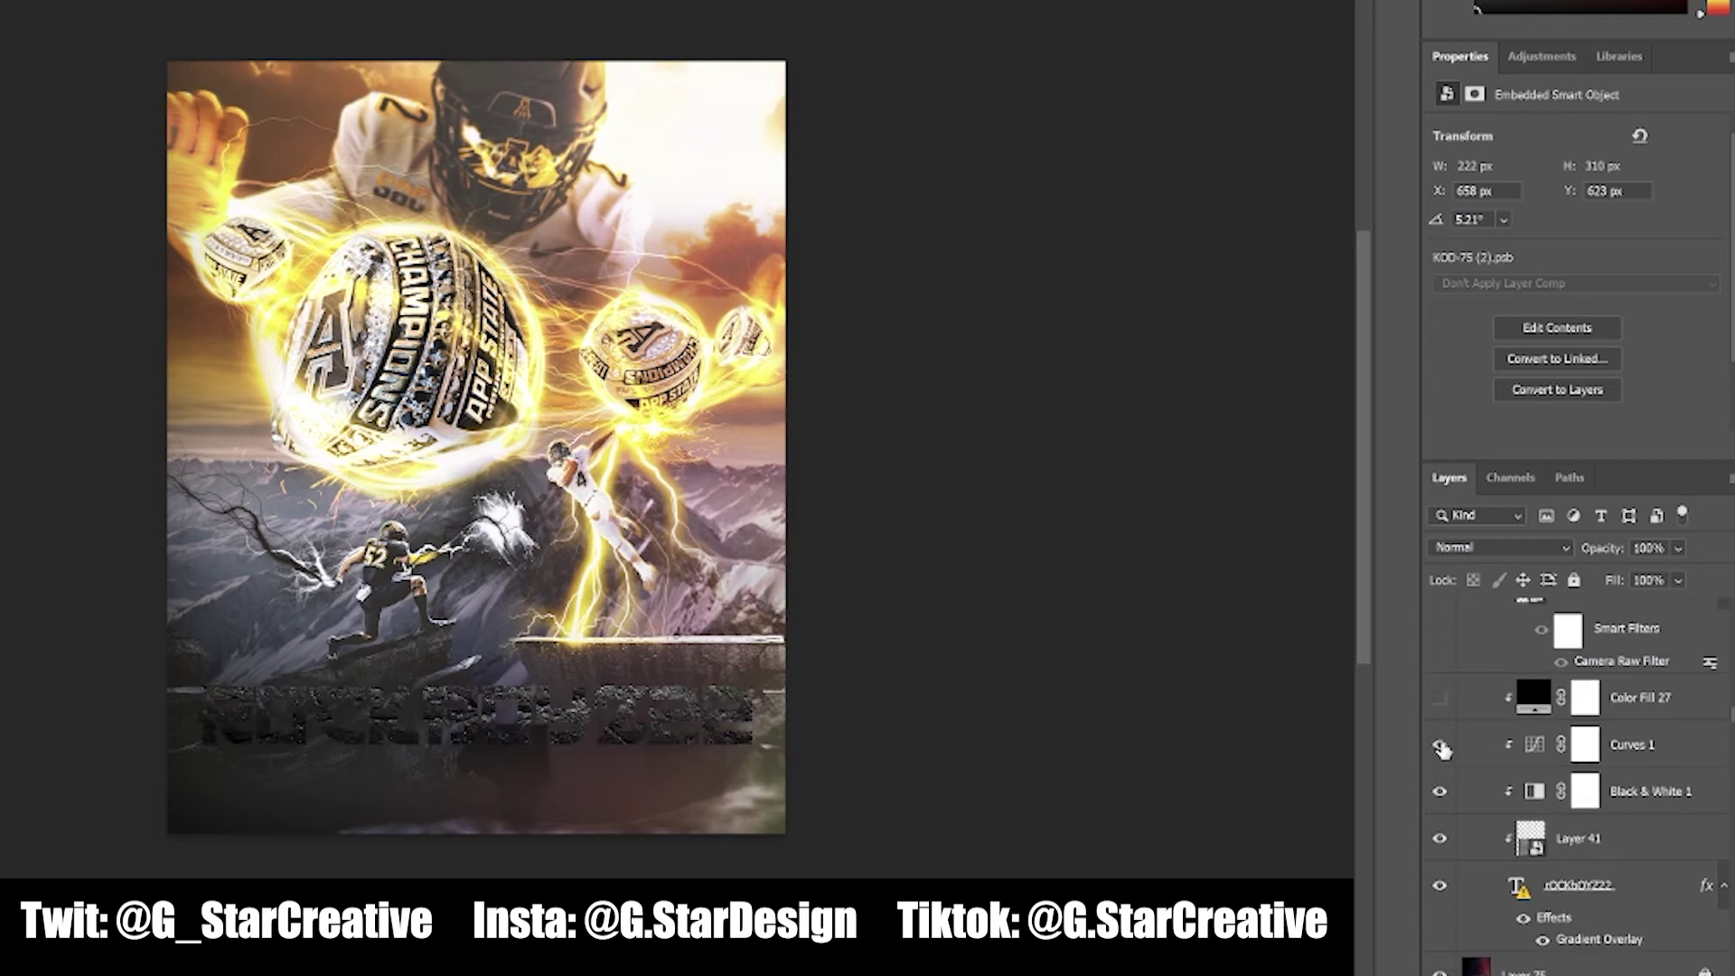
pyautogui.click(1440, 697)
pyautogui.scroll(2, 1494, 726)
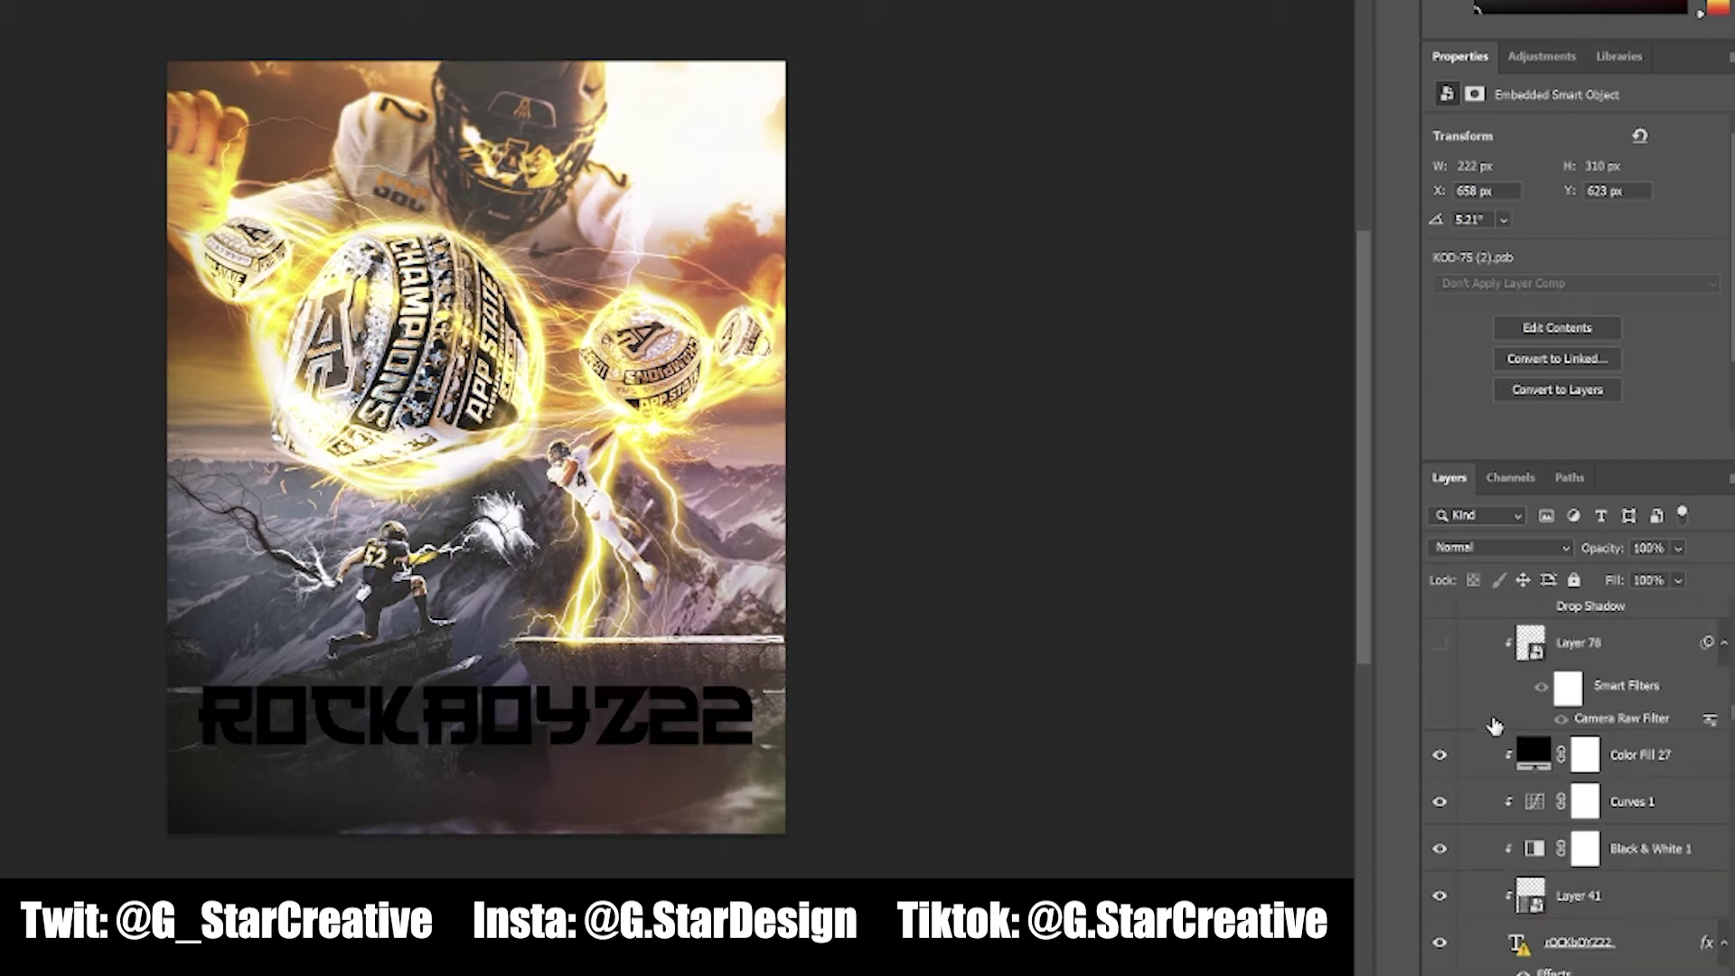
# Show Layer 78, the texture clipped to the title's 22, and toggle its smart filters off and back on
pyautogui.click(1440, 642)
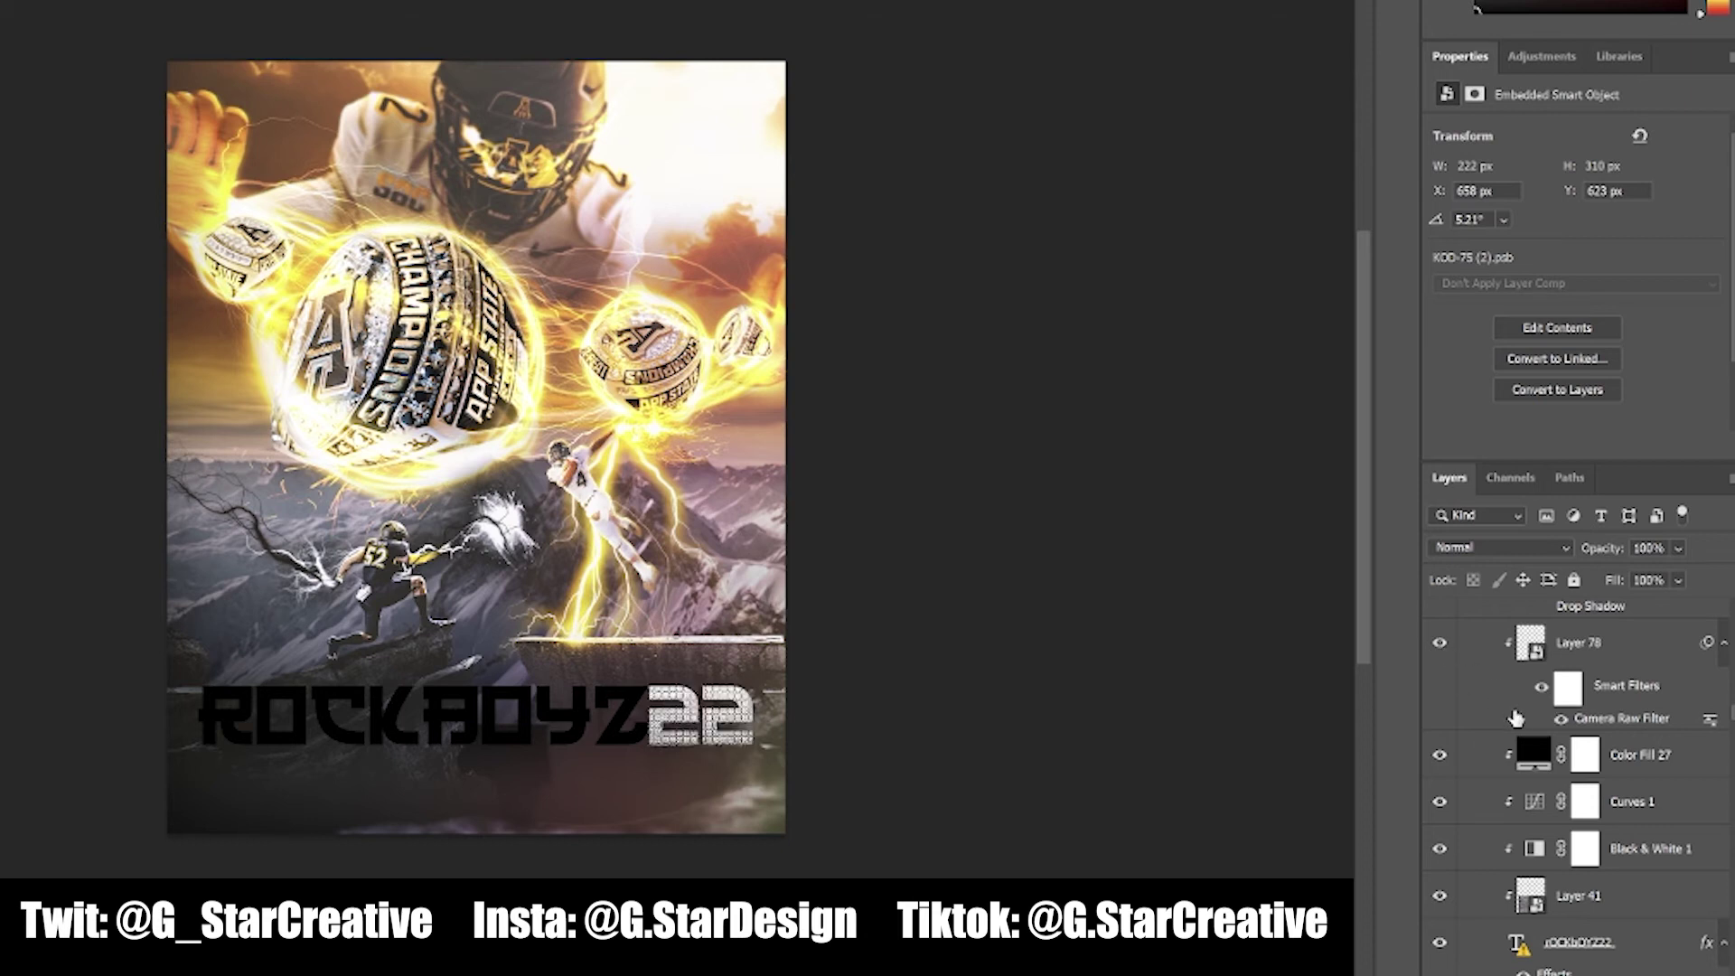
pyautogui.scroll(5, 1528, 786)
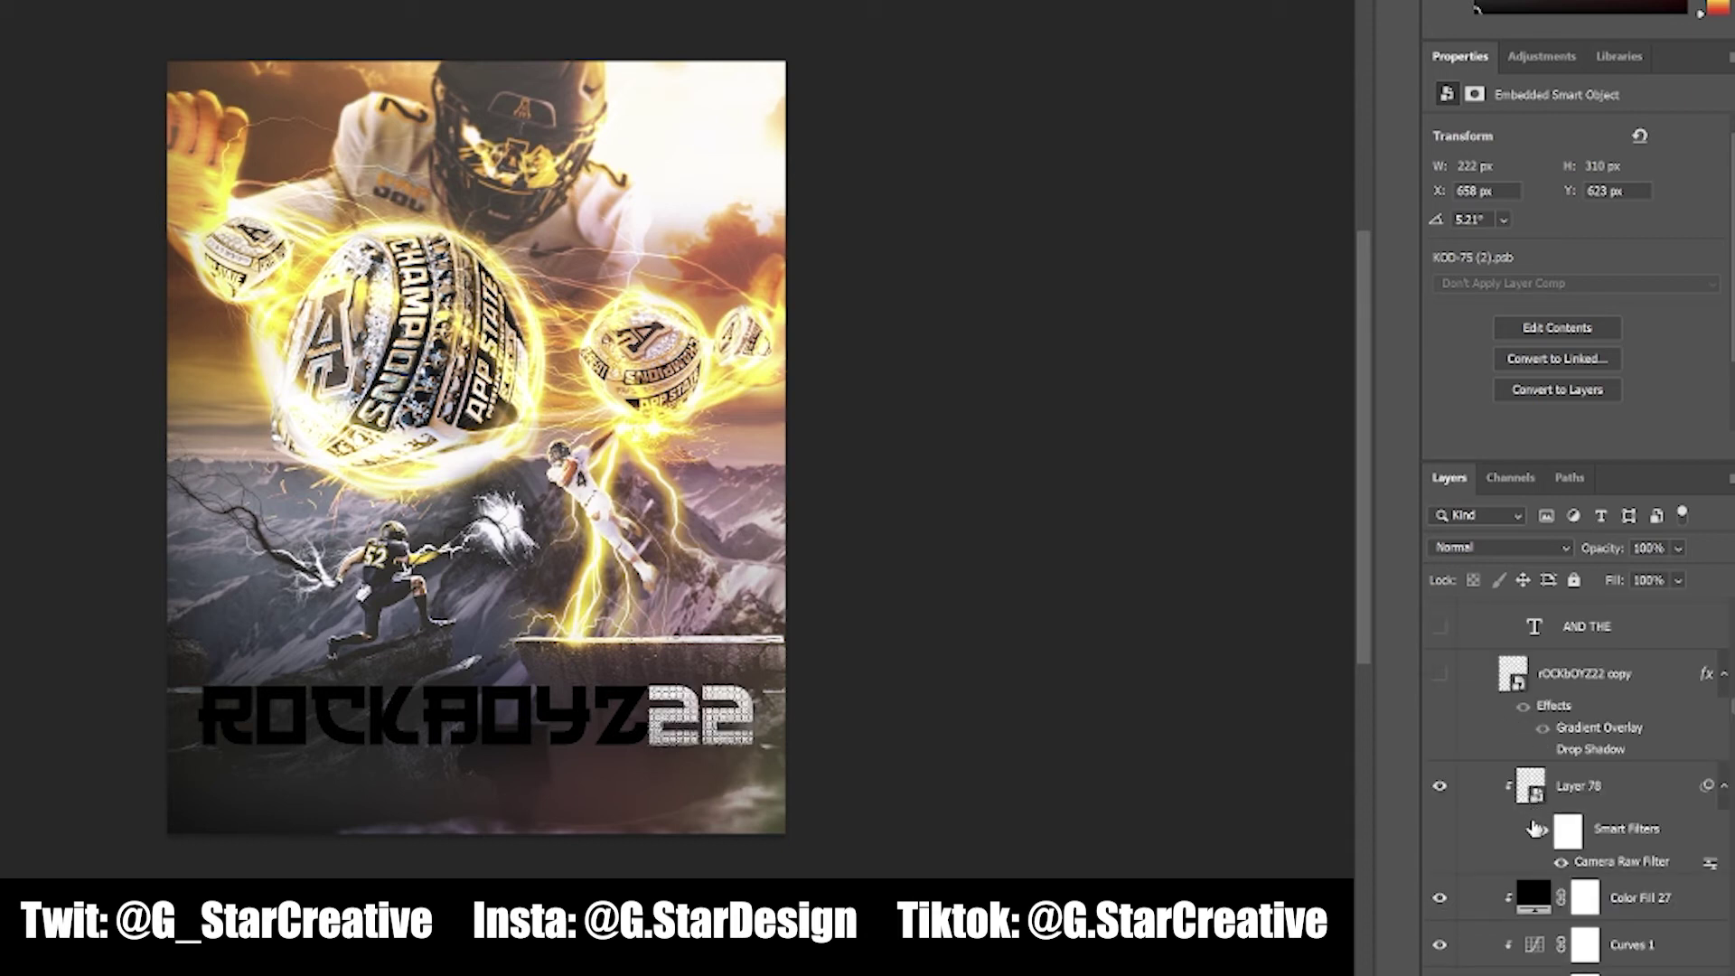
pyautogui.click(1540, 833)
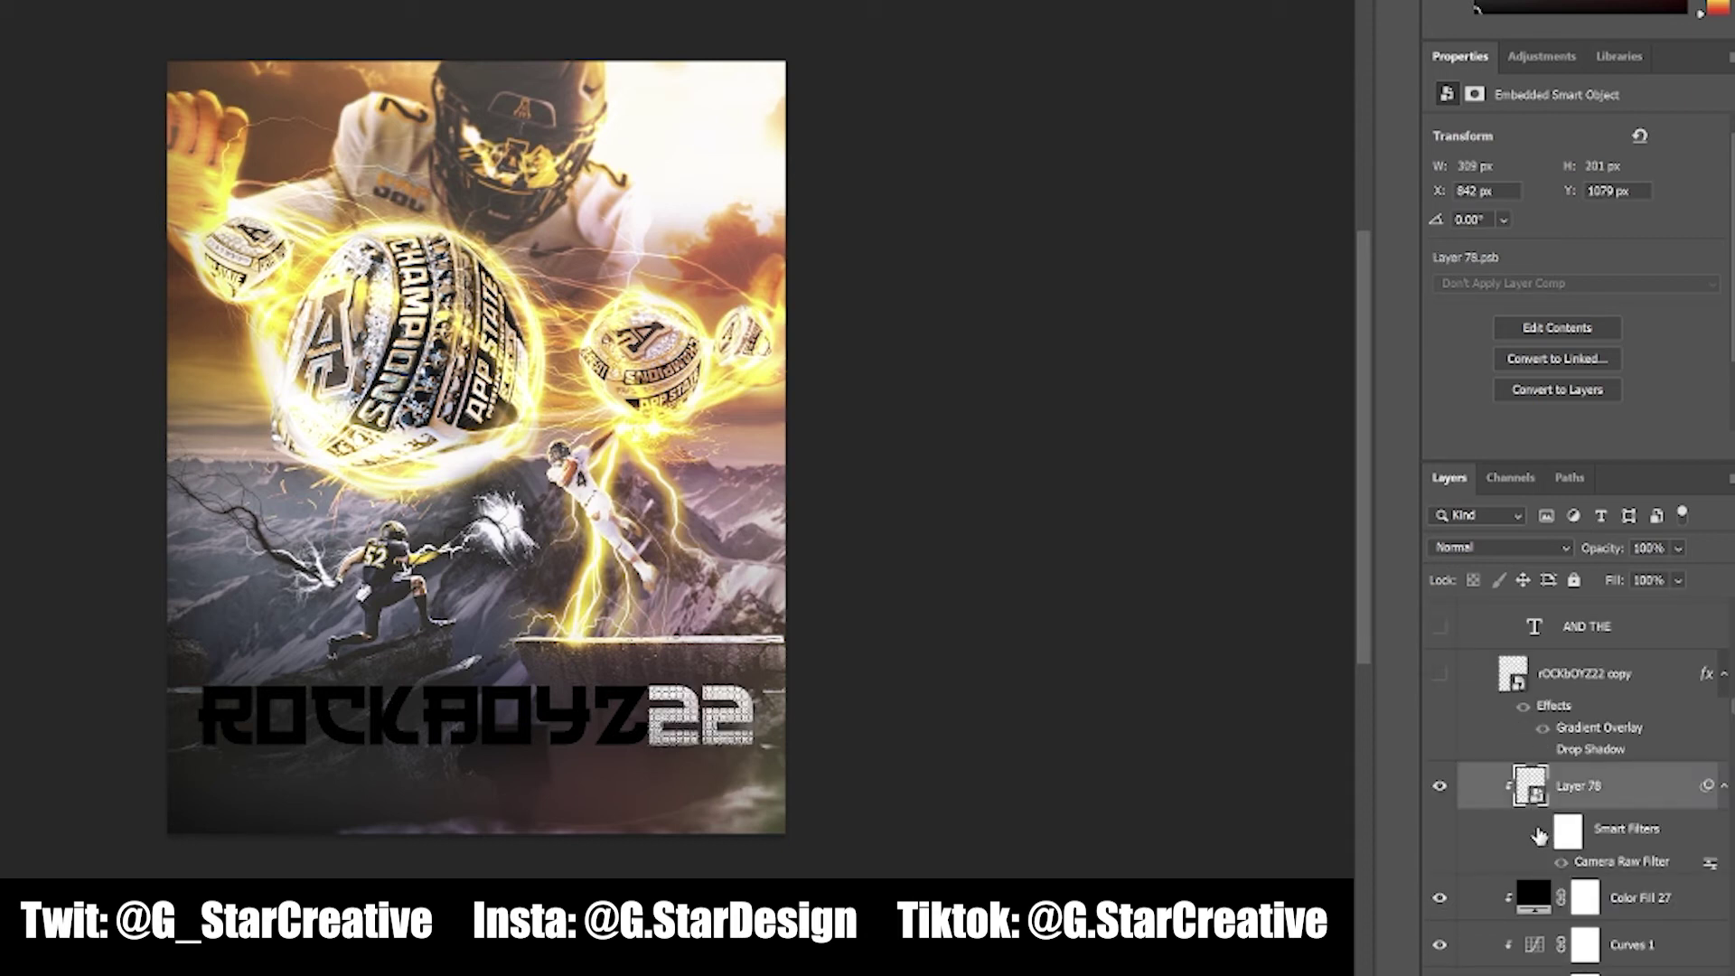
pyautogui.click(1540, 833)
# Show the outlined ROCKBOYZ22 copy and the AND THE and LEGEND OF THE SBC RINGS text layers
pyautogui.scroll(2, 1505, 794)
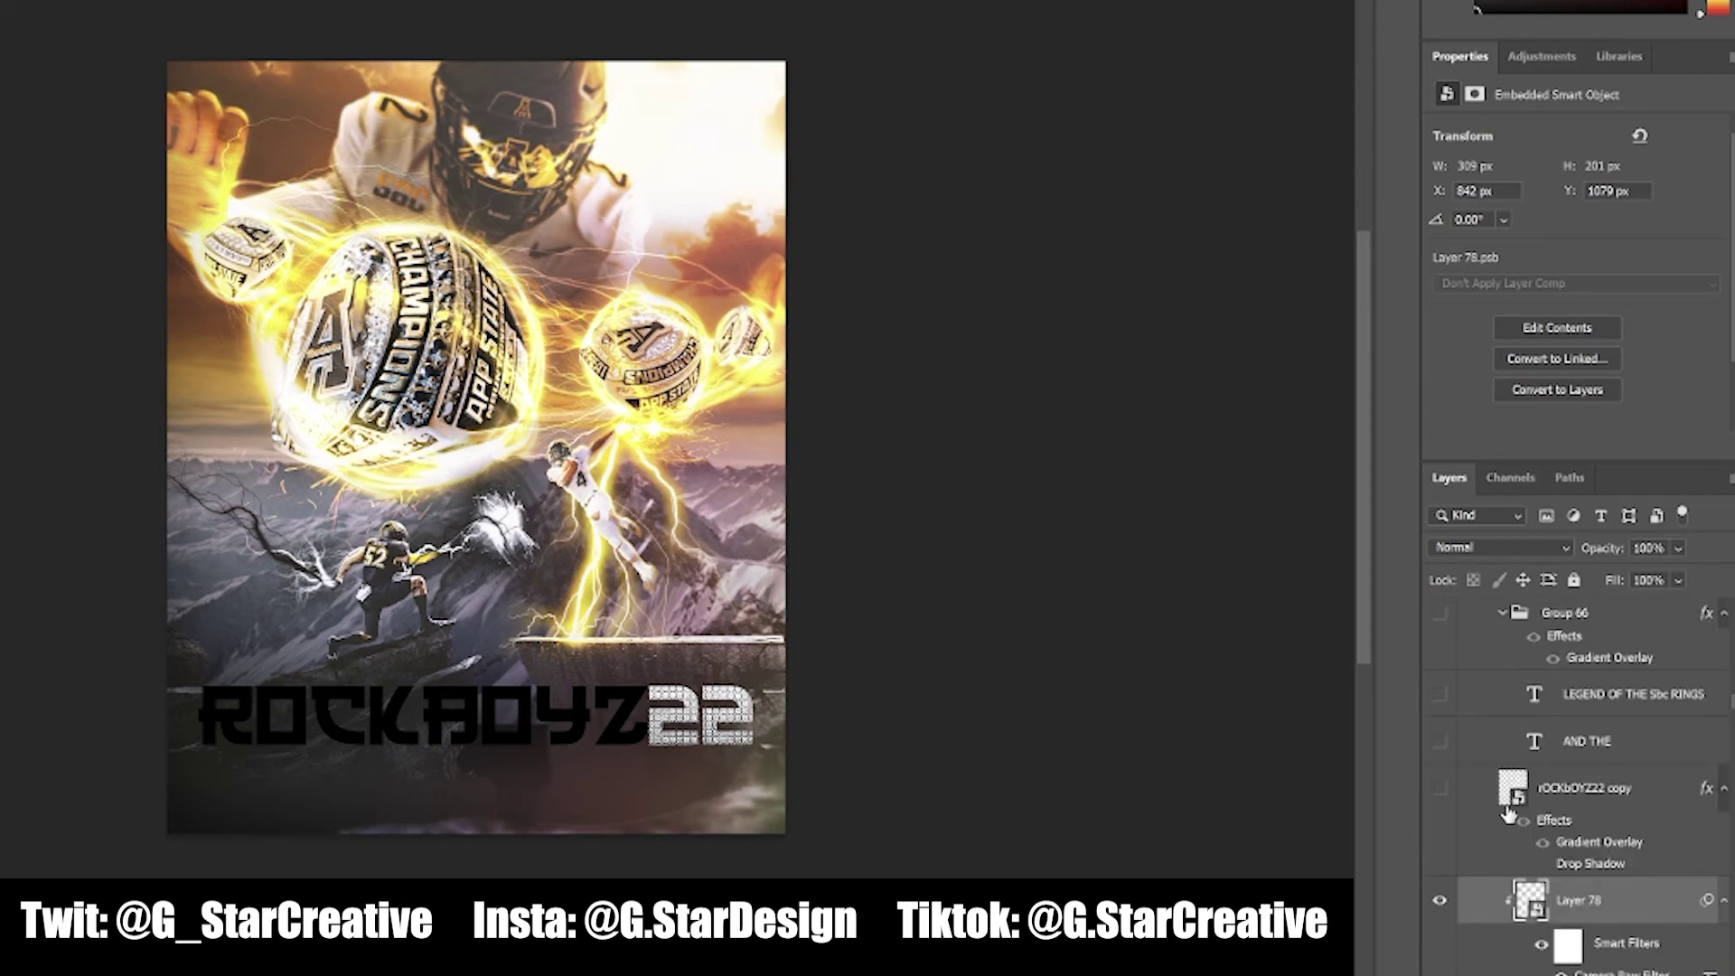
pyautogui.click(1560, 869)
pyautogui.click(1440, 788)
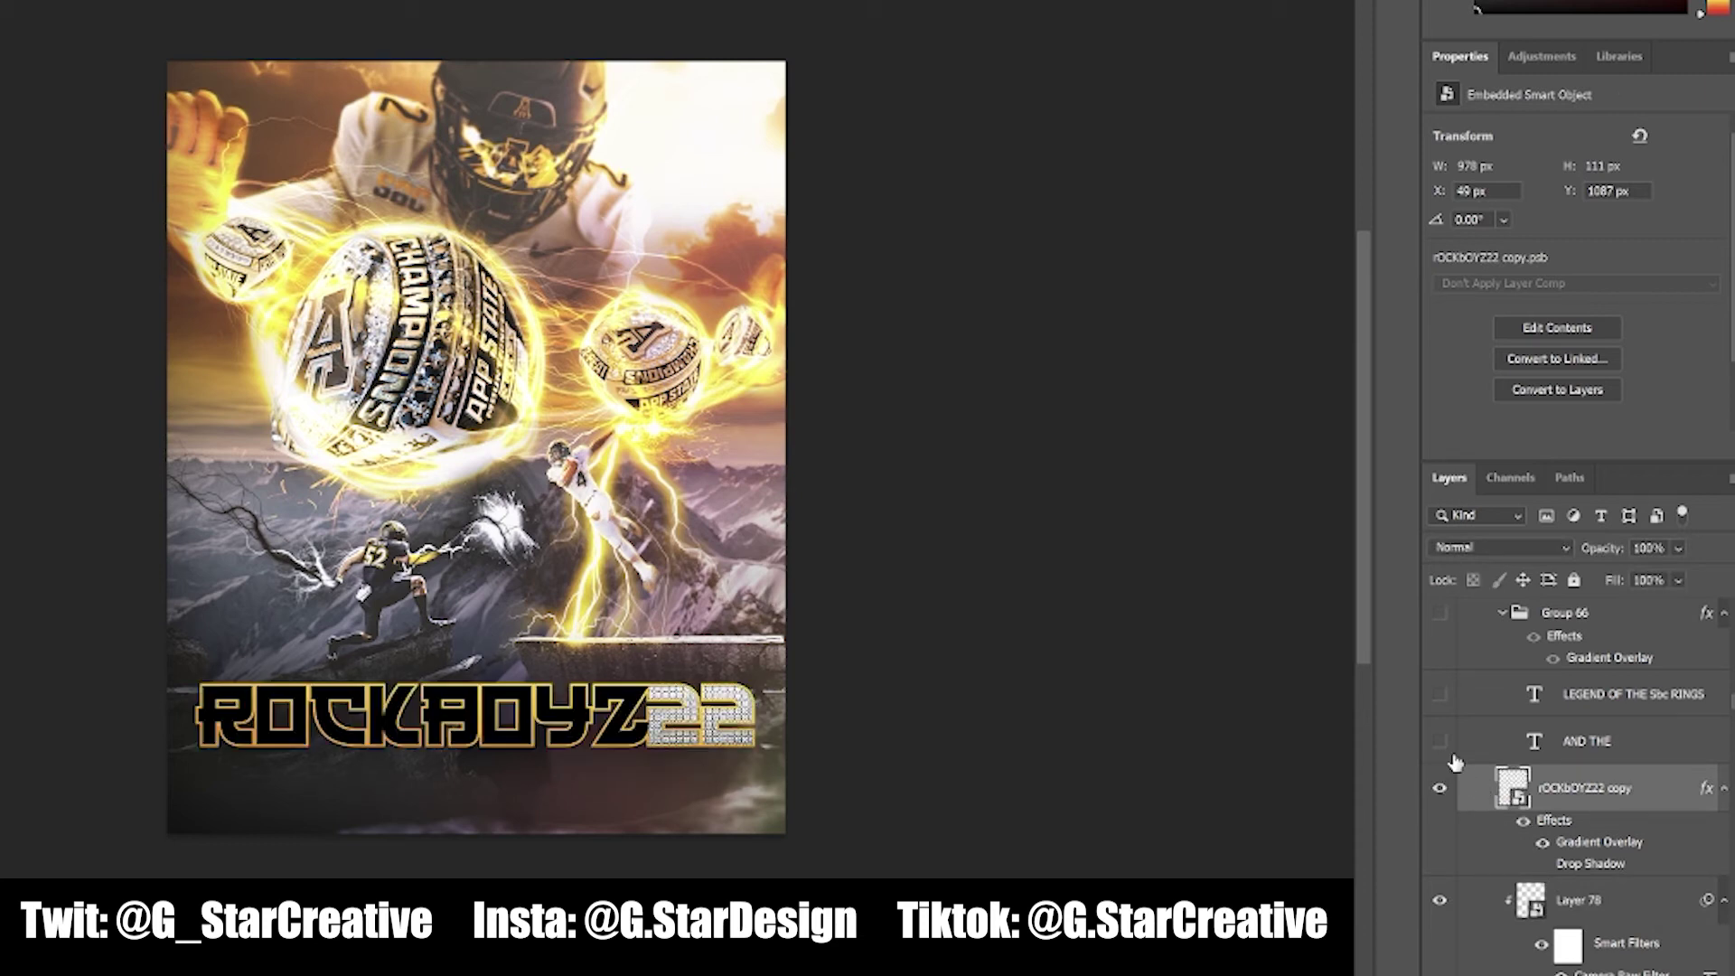
pyautogui.click(1440, 743)
pyautogui.click(1440, 694)
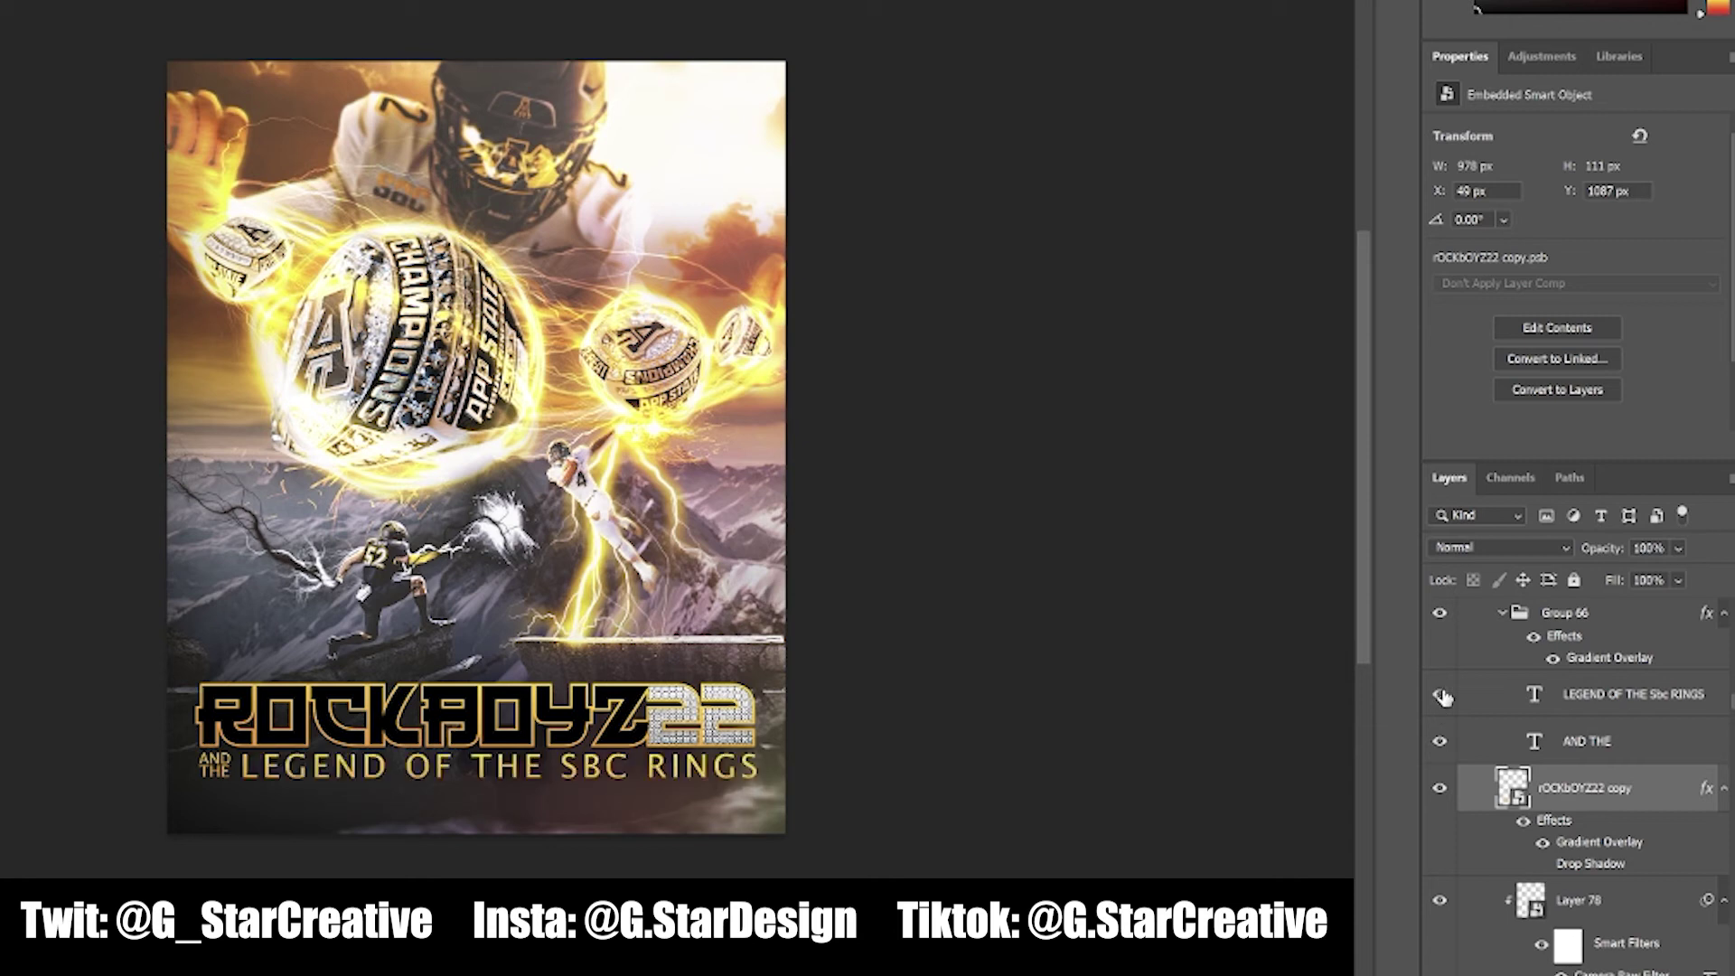
# Show the title glow layers Layer 53 and Layer 53 copy in Group 76
pyautogui.scroll(2, 1461, 701)
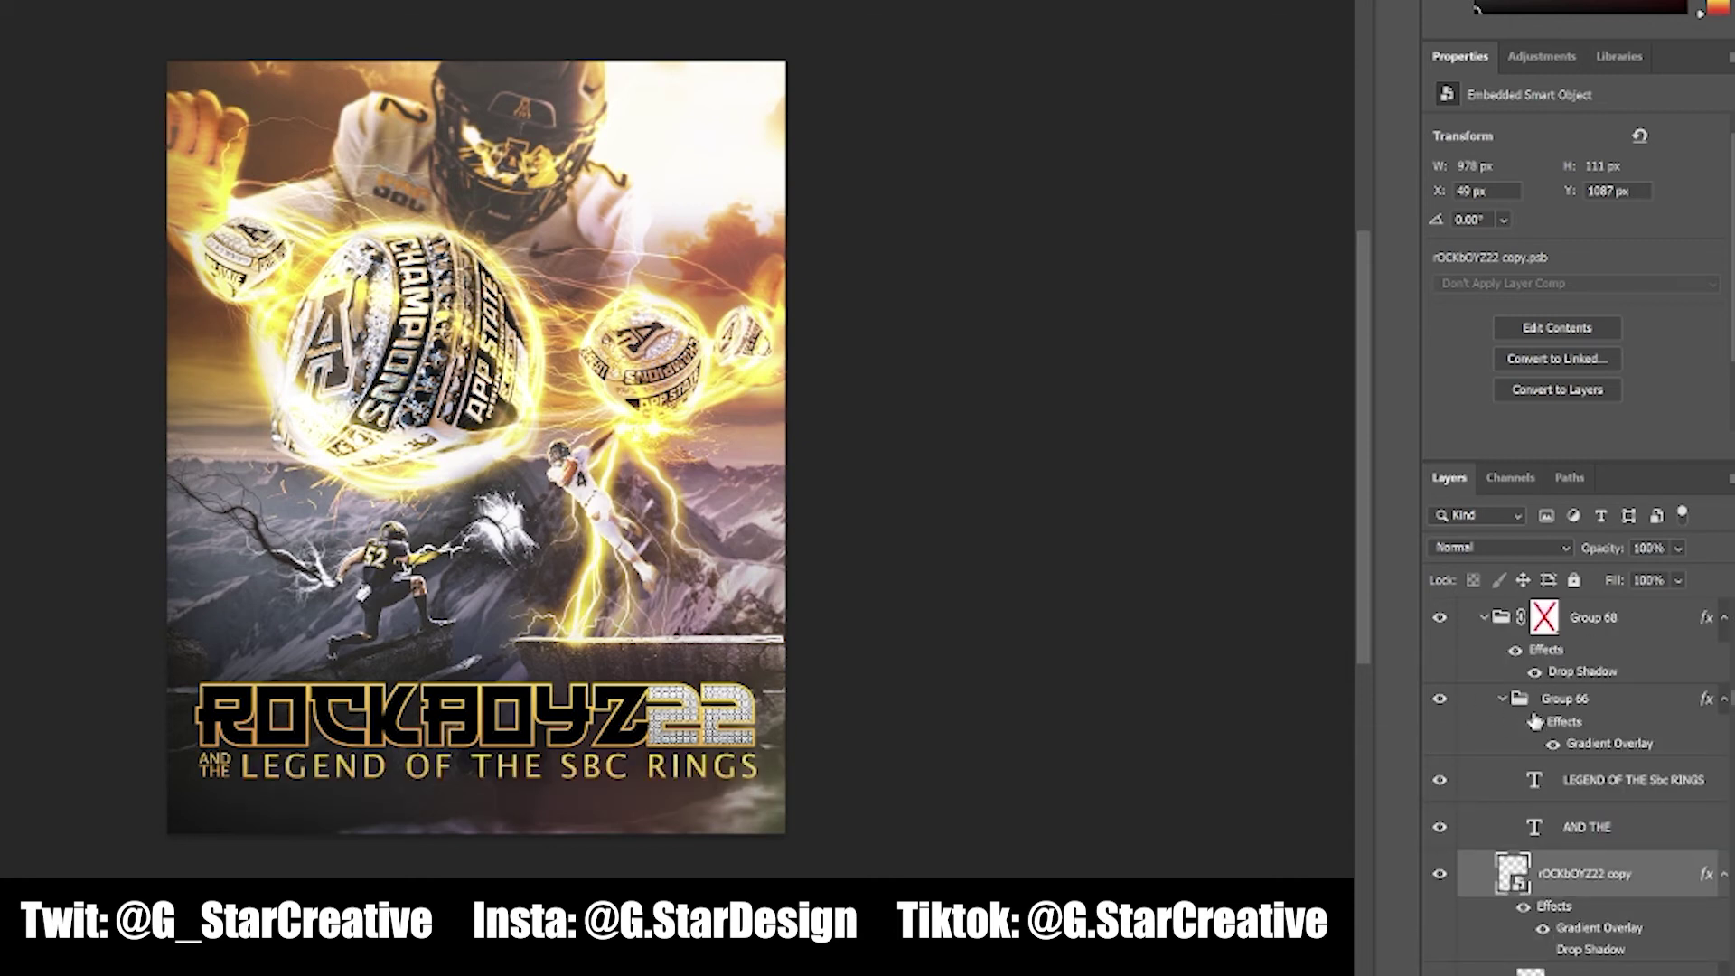
pyautogui.scroll(1, 1528, 732)
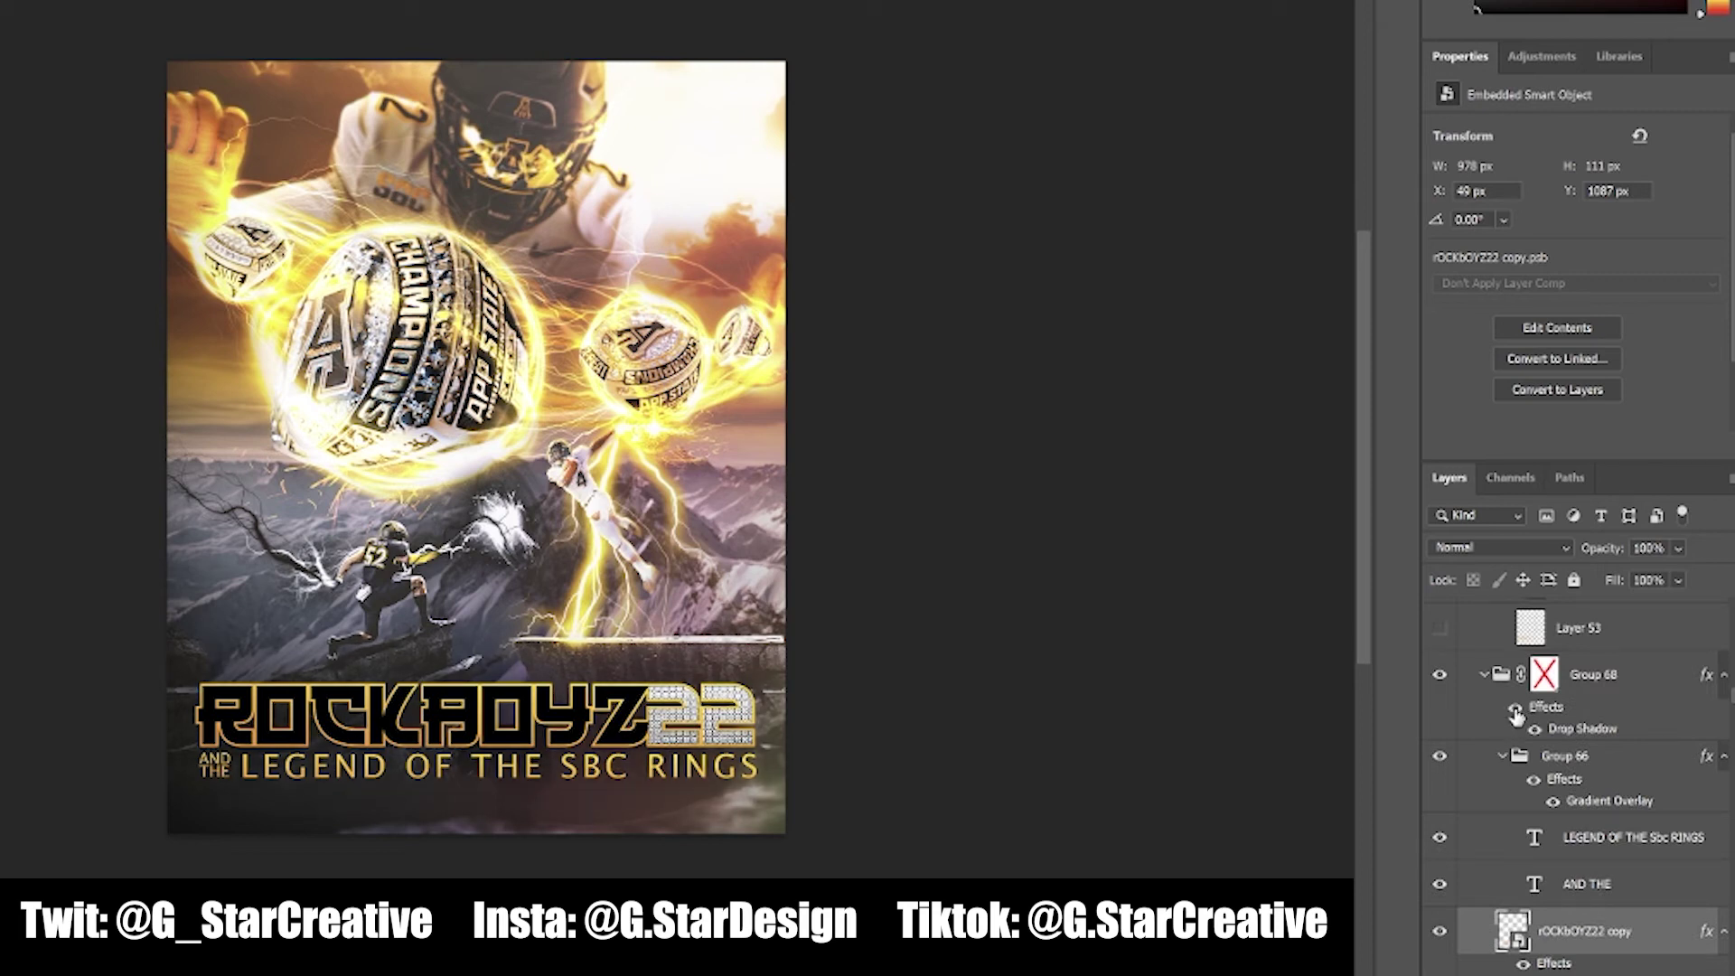
pyautogui.scroll(1, 1509, 723)
pyautogui.scroll(2, 1487, 739)
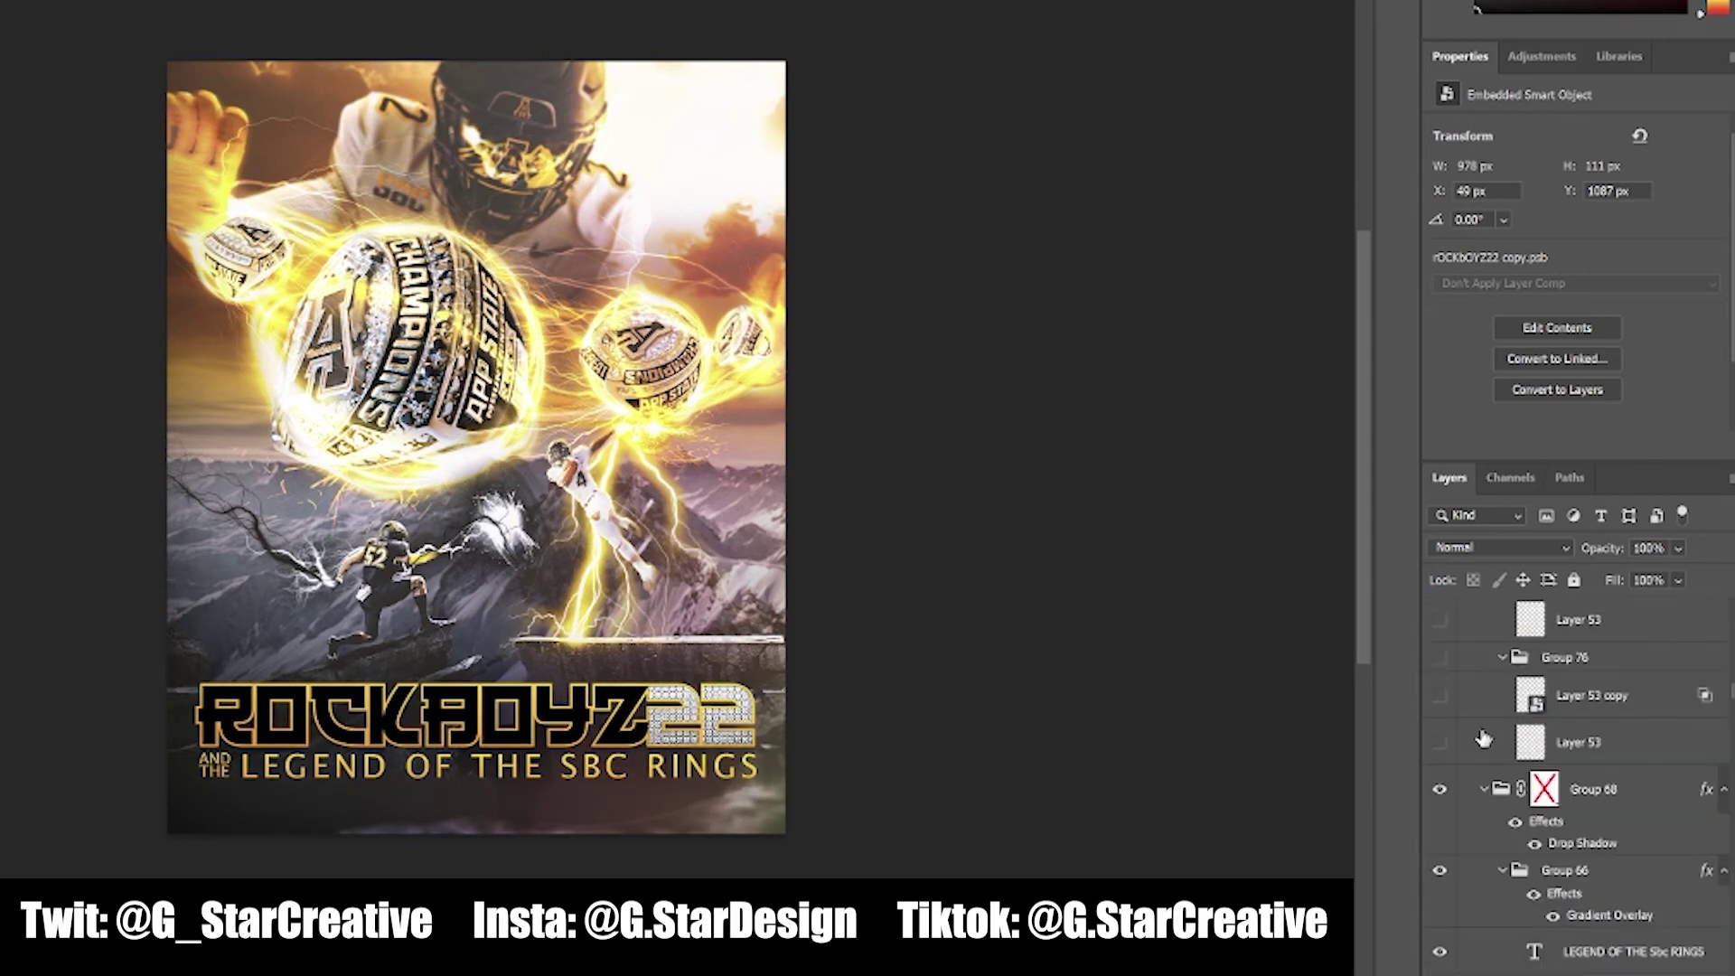
pyautogui.click(1445, 800)
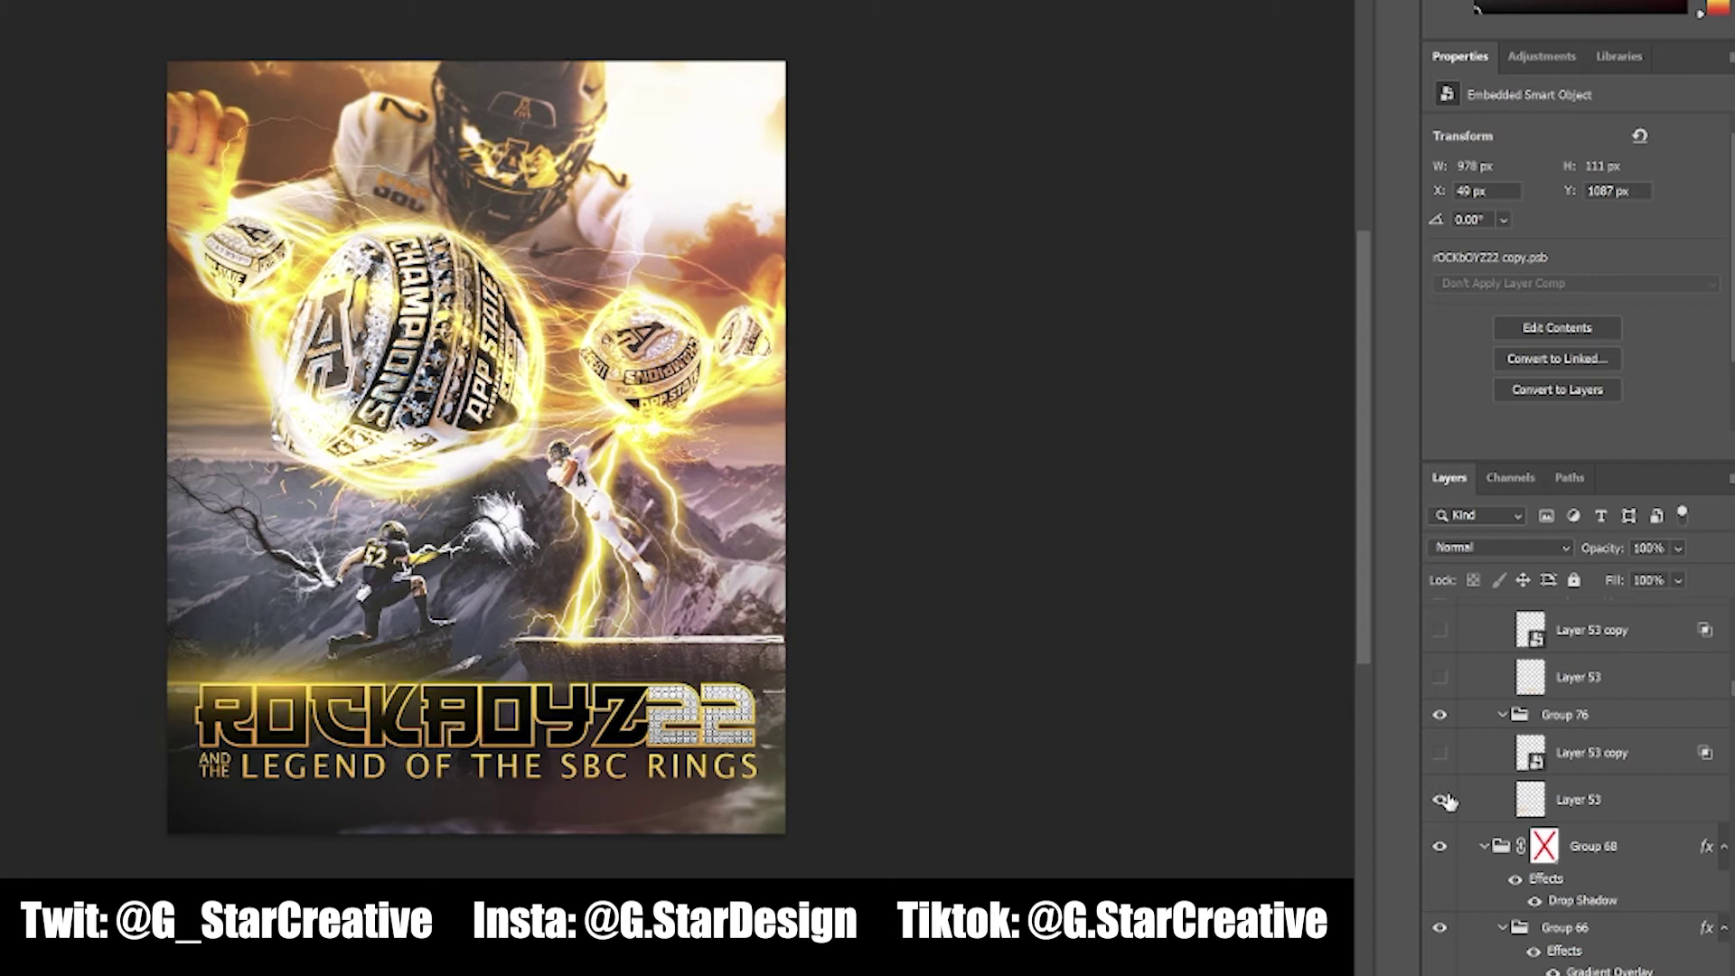
pyautogui.click(1441, 755)
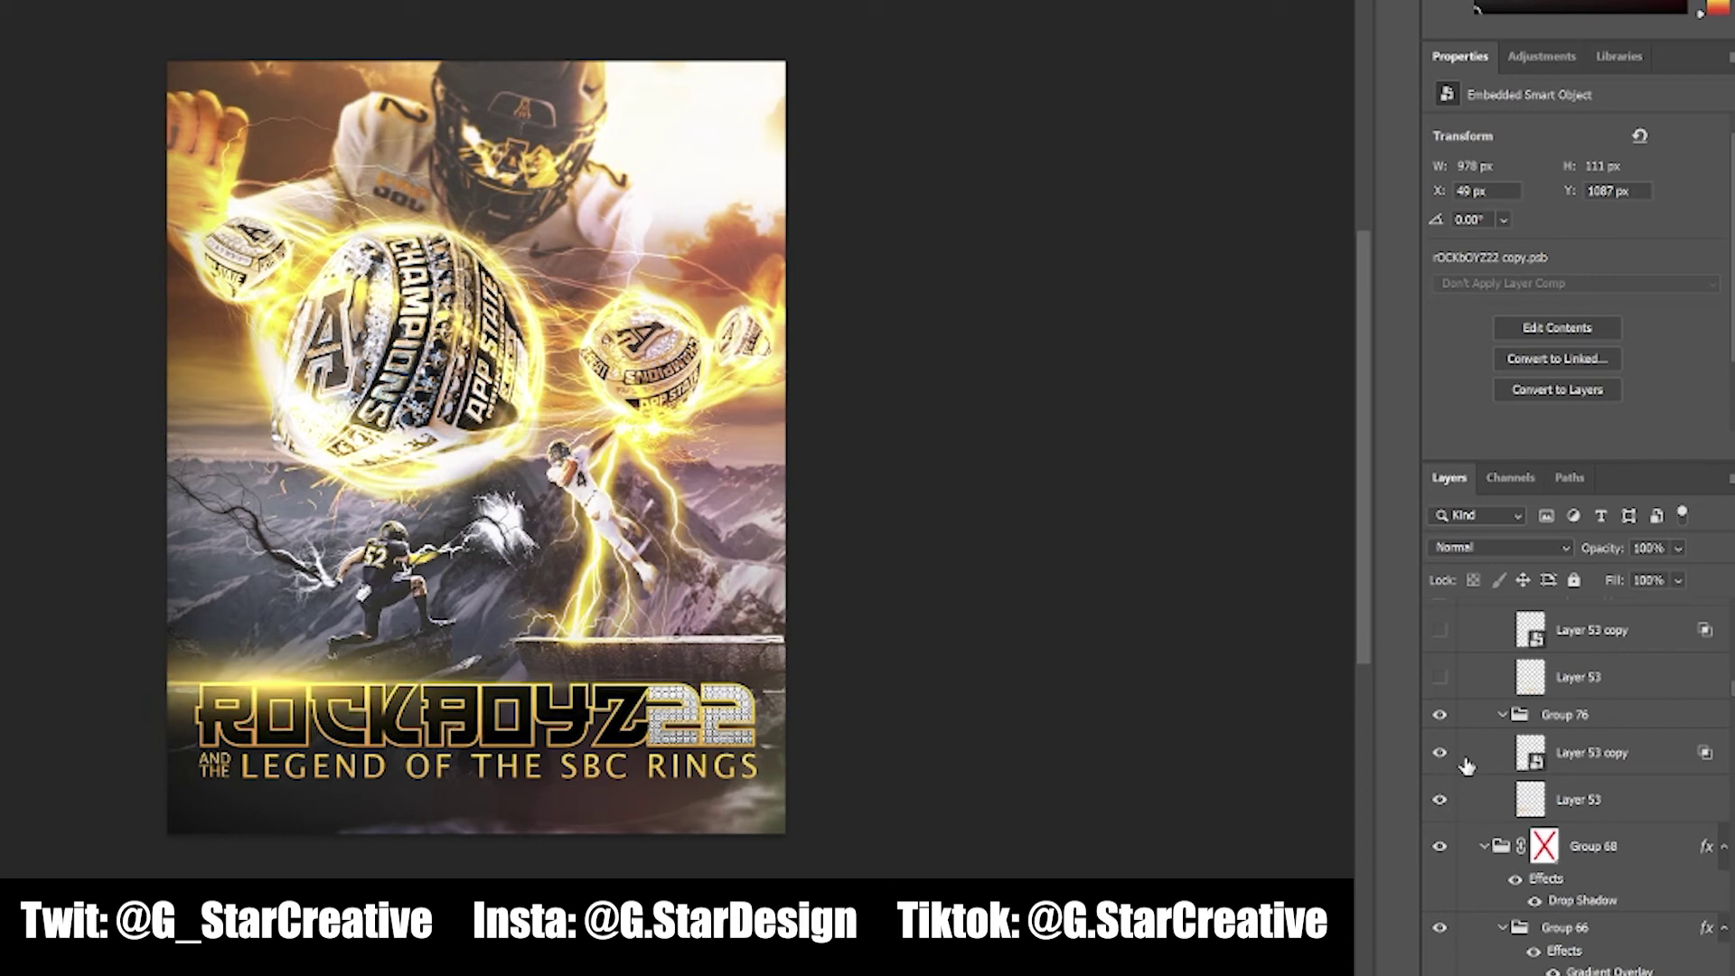
# Show Layer 53 and Layer 53 copy in both Group 76 copy and Group 76 copy 2
pyautogui.scroll(2, 1466, 765)
pyautogui.click(1441, 792)
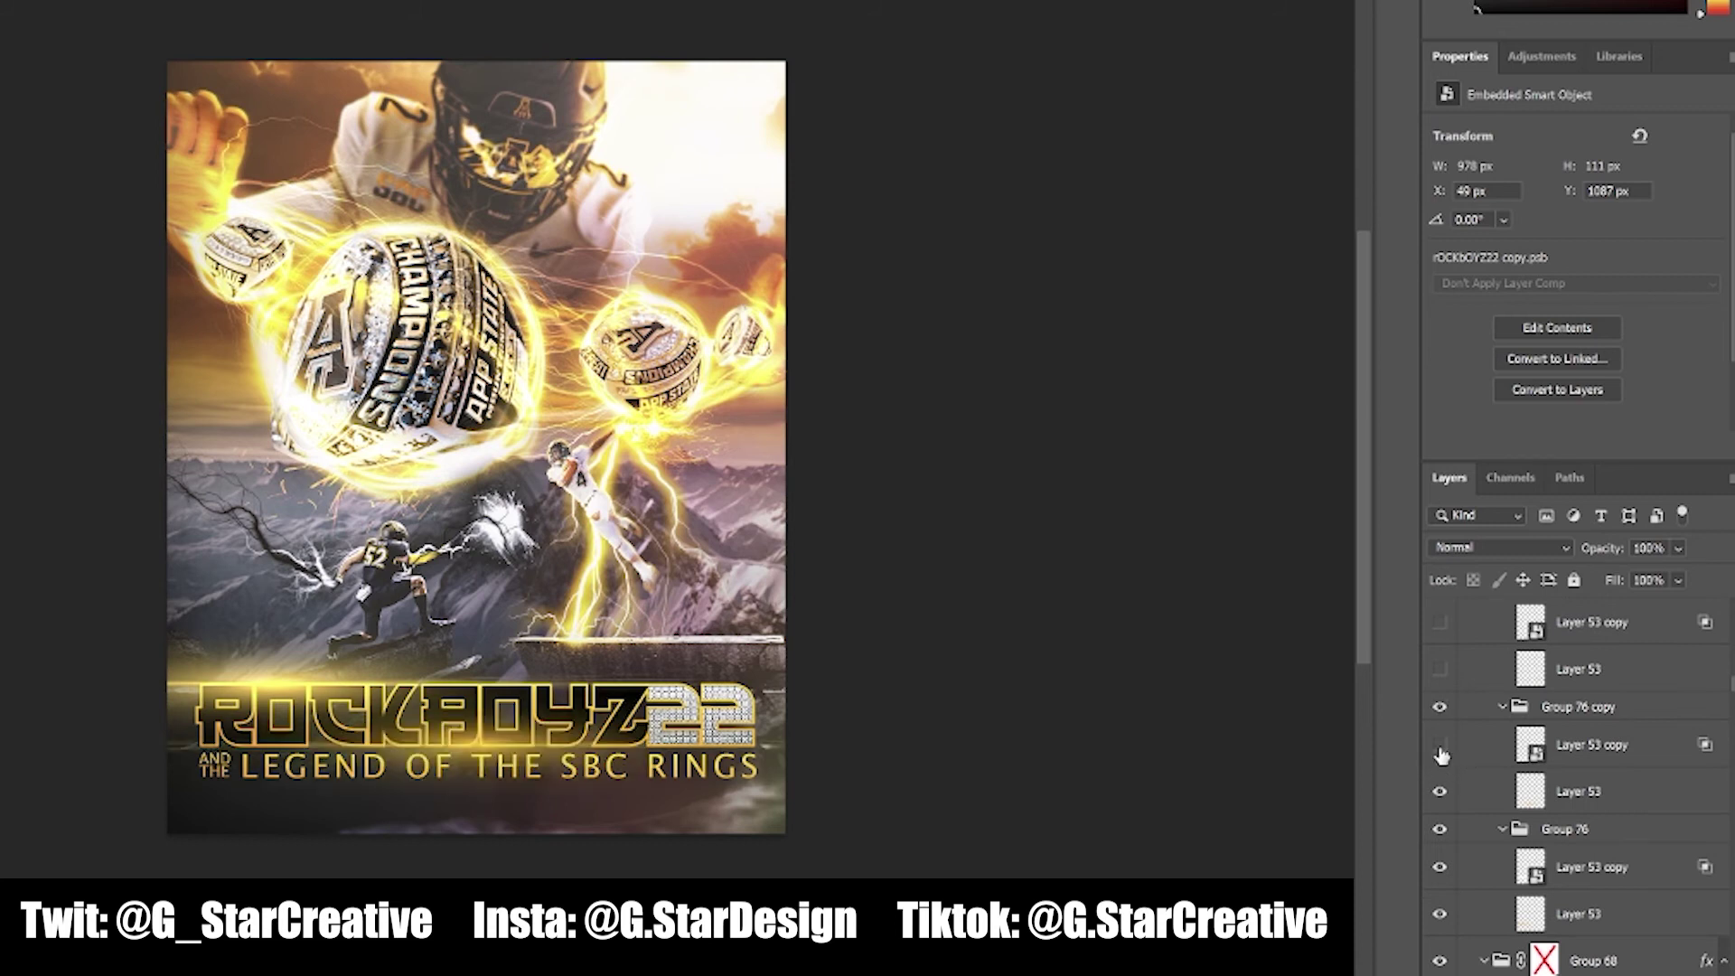
pyautogui.click(1441, 746)
pyautogui.scroll(1, 1482, 755)
pyautogui.click(1439, 726)
pyautogui.click(1439, 678)
# Show the CC group, toggling its visibility repeatedly to compare the poster with and without the colour correction
pyautogui.scroll(1, 1501, 693)
pyautogui.scroll(3, 1501, 694)
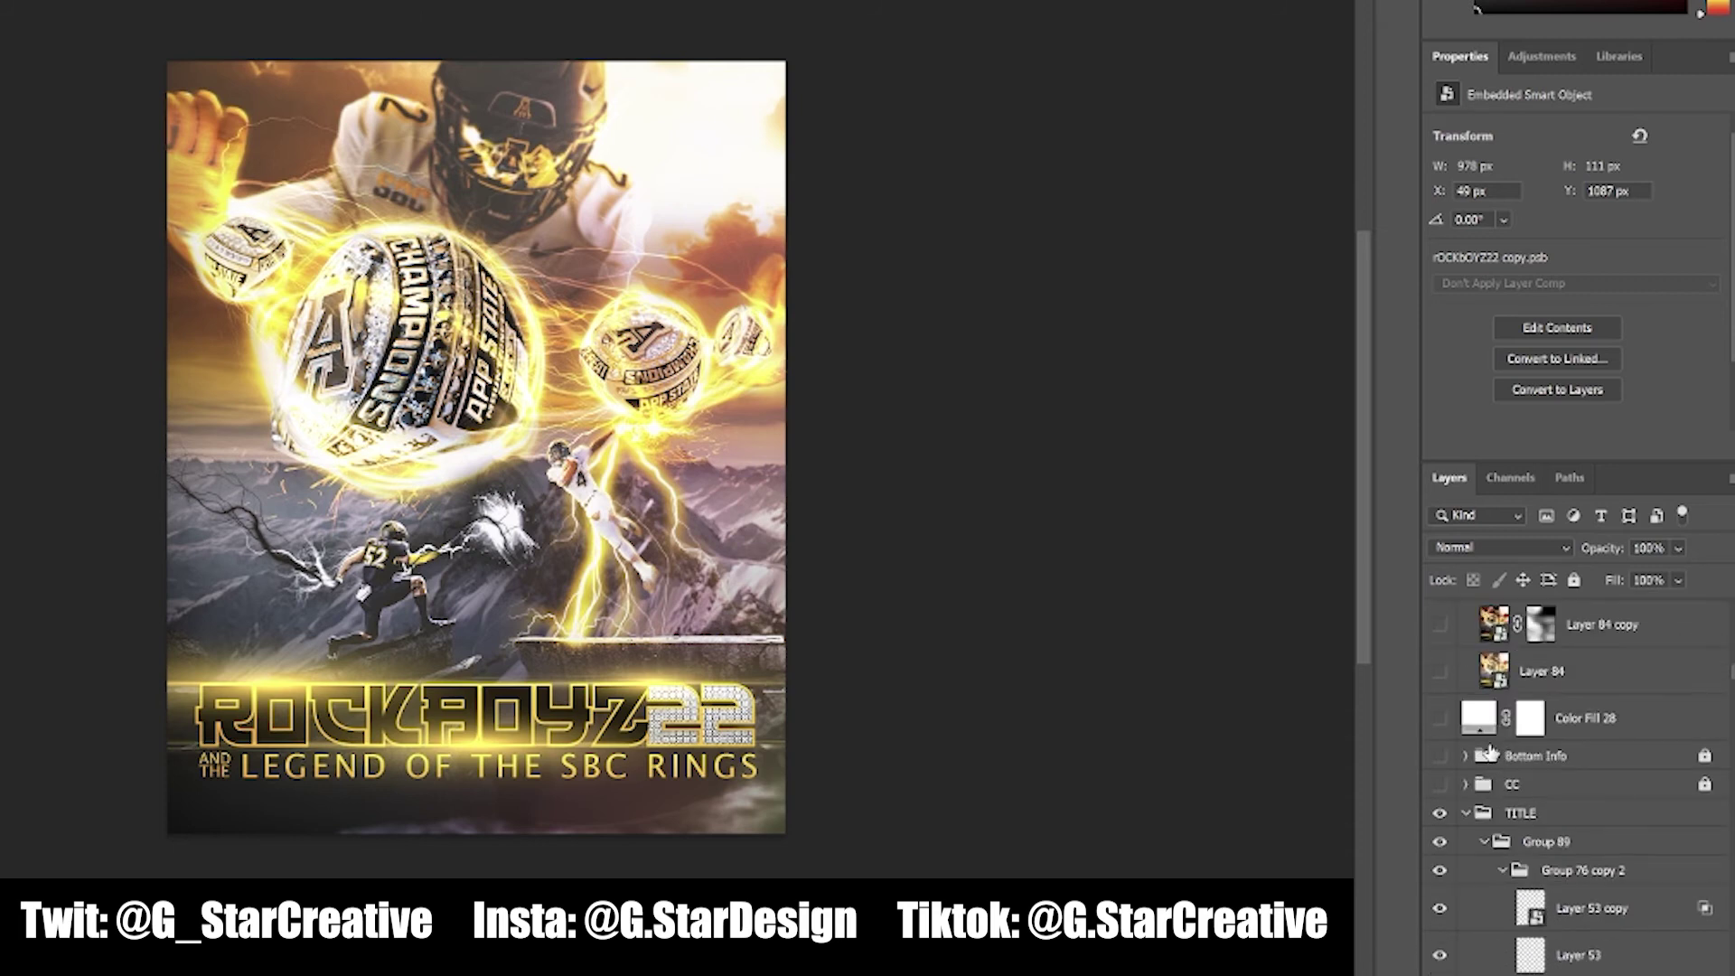
pyautogui.click(1440, 787)
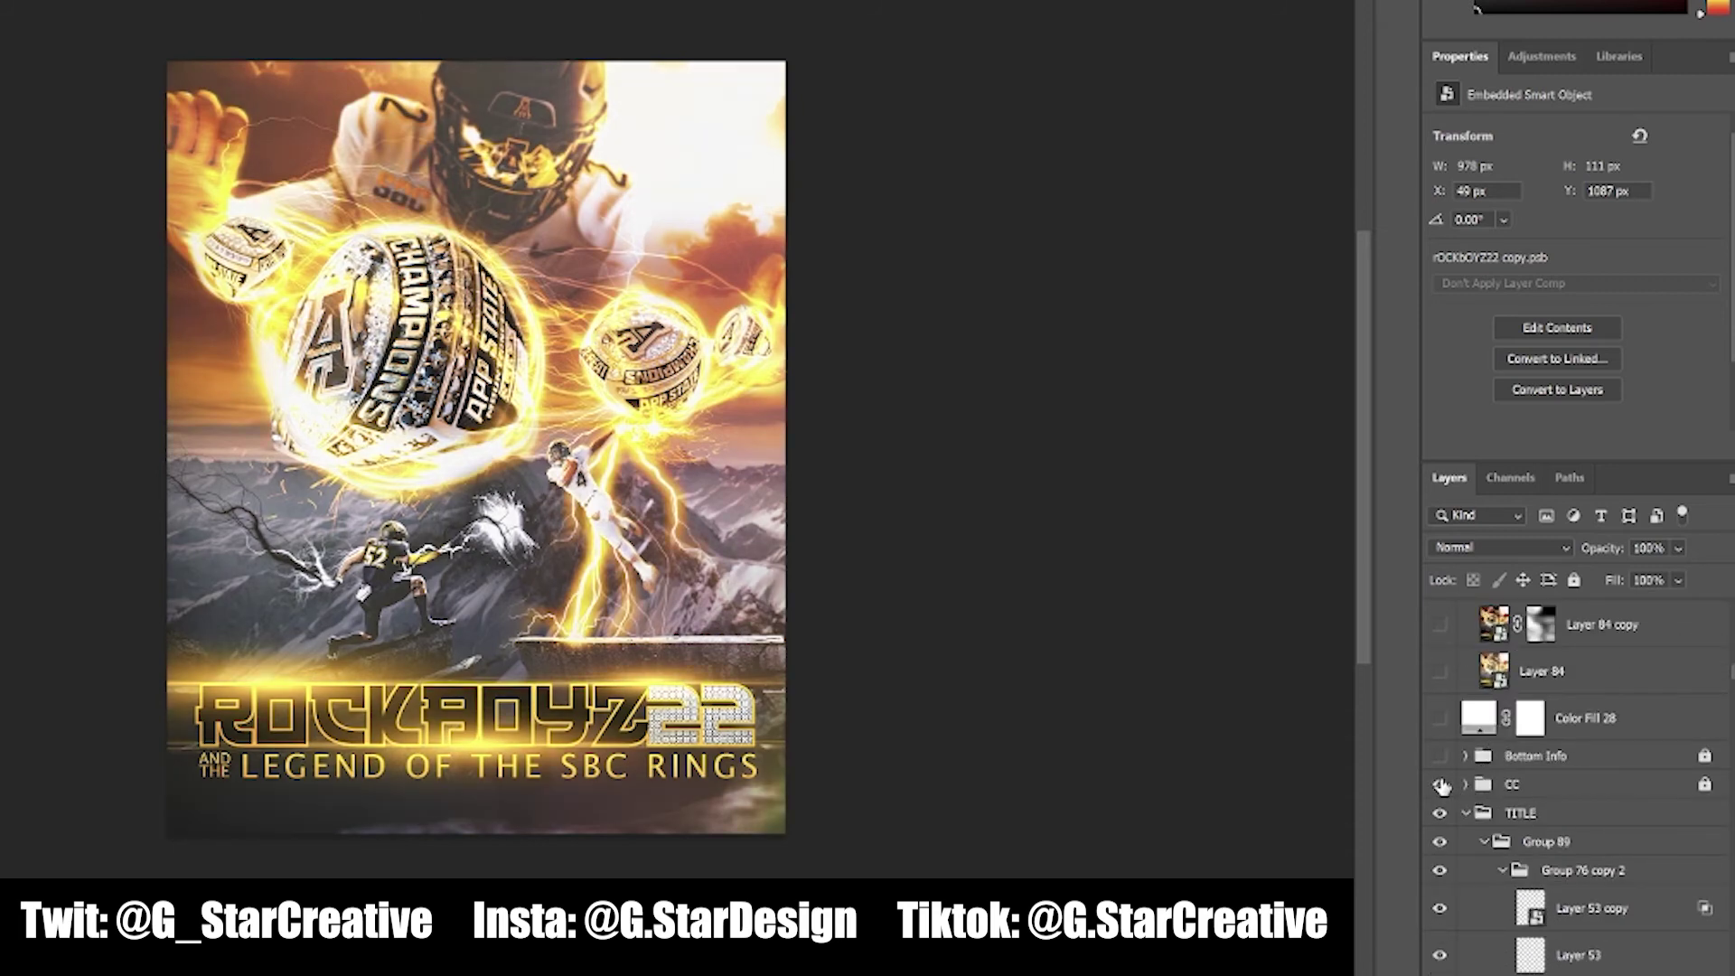
pyautogui.click(1440, 786)
pyautogui.click(1440, 786)
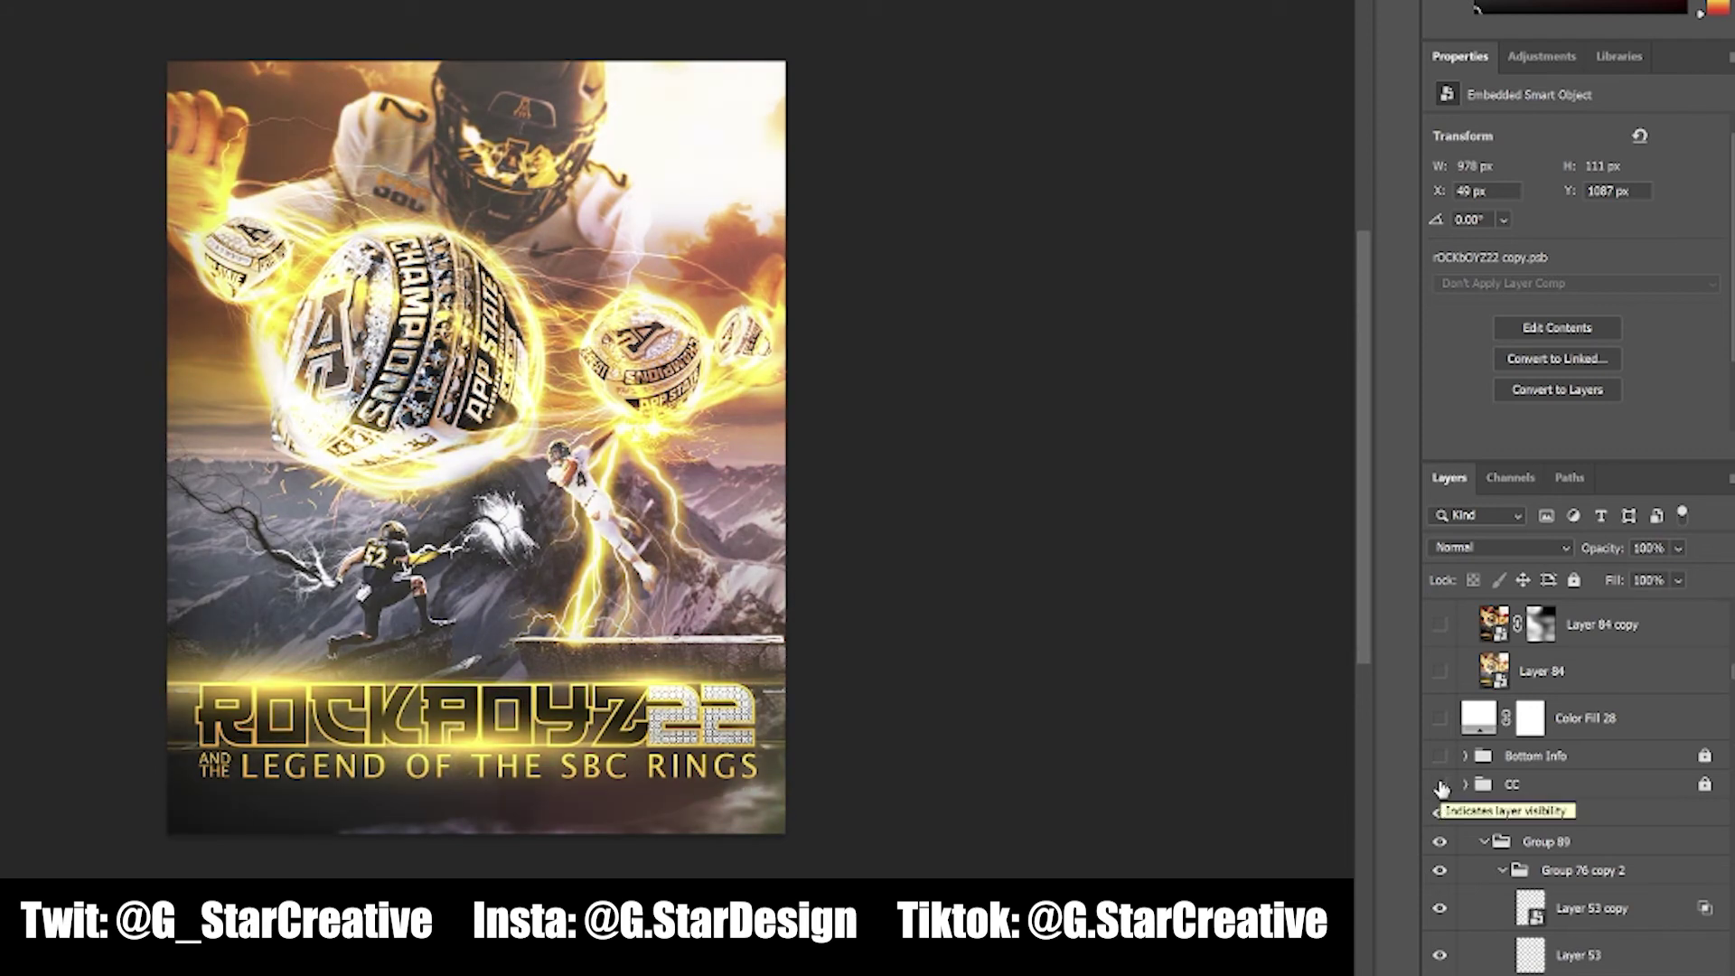
pyautogui.click(1441, 785)
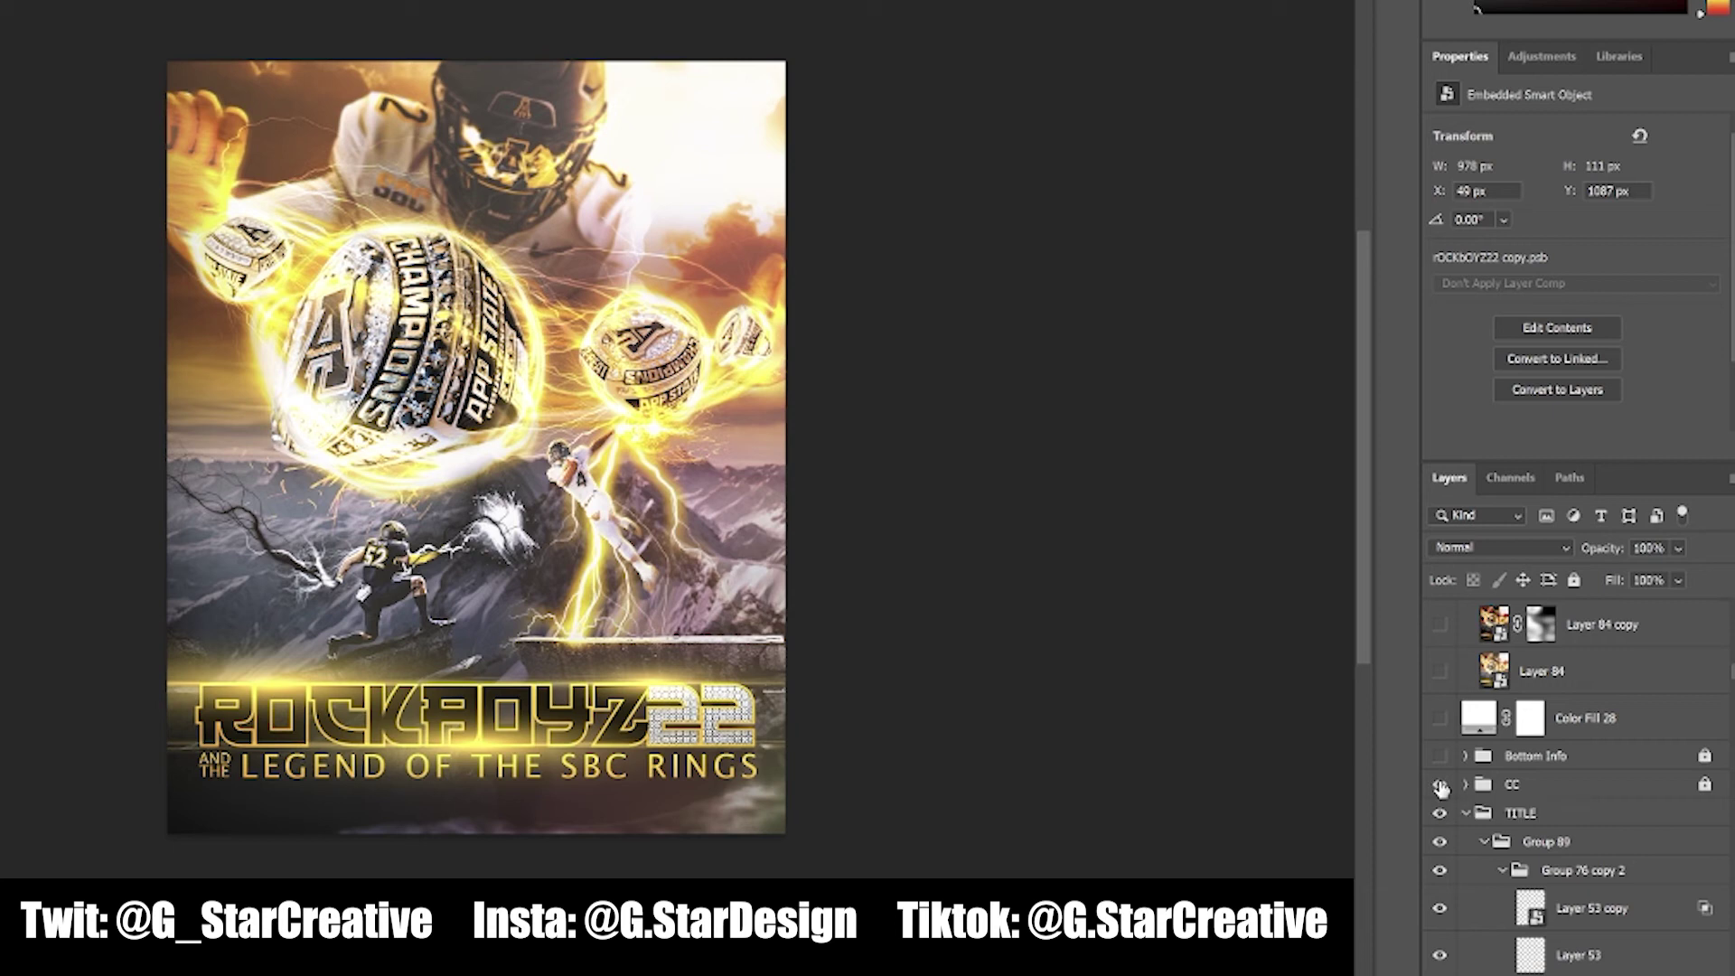
pyautogui.click(1441, 785)
pyautogui.click(1440, 786)
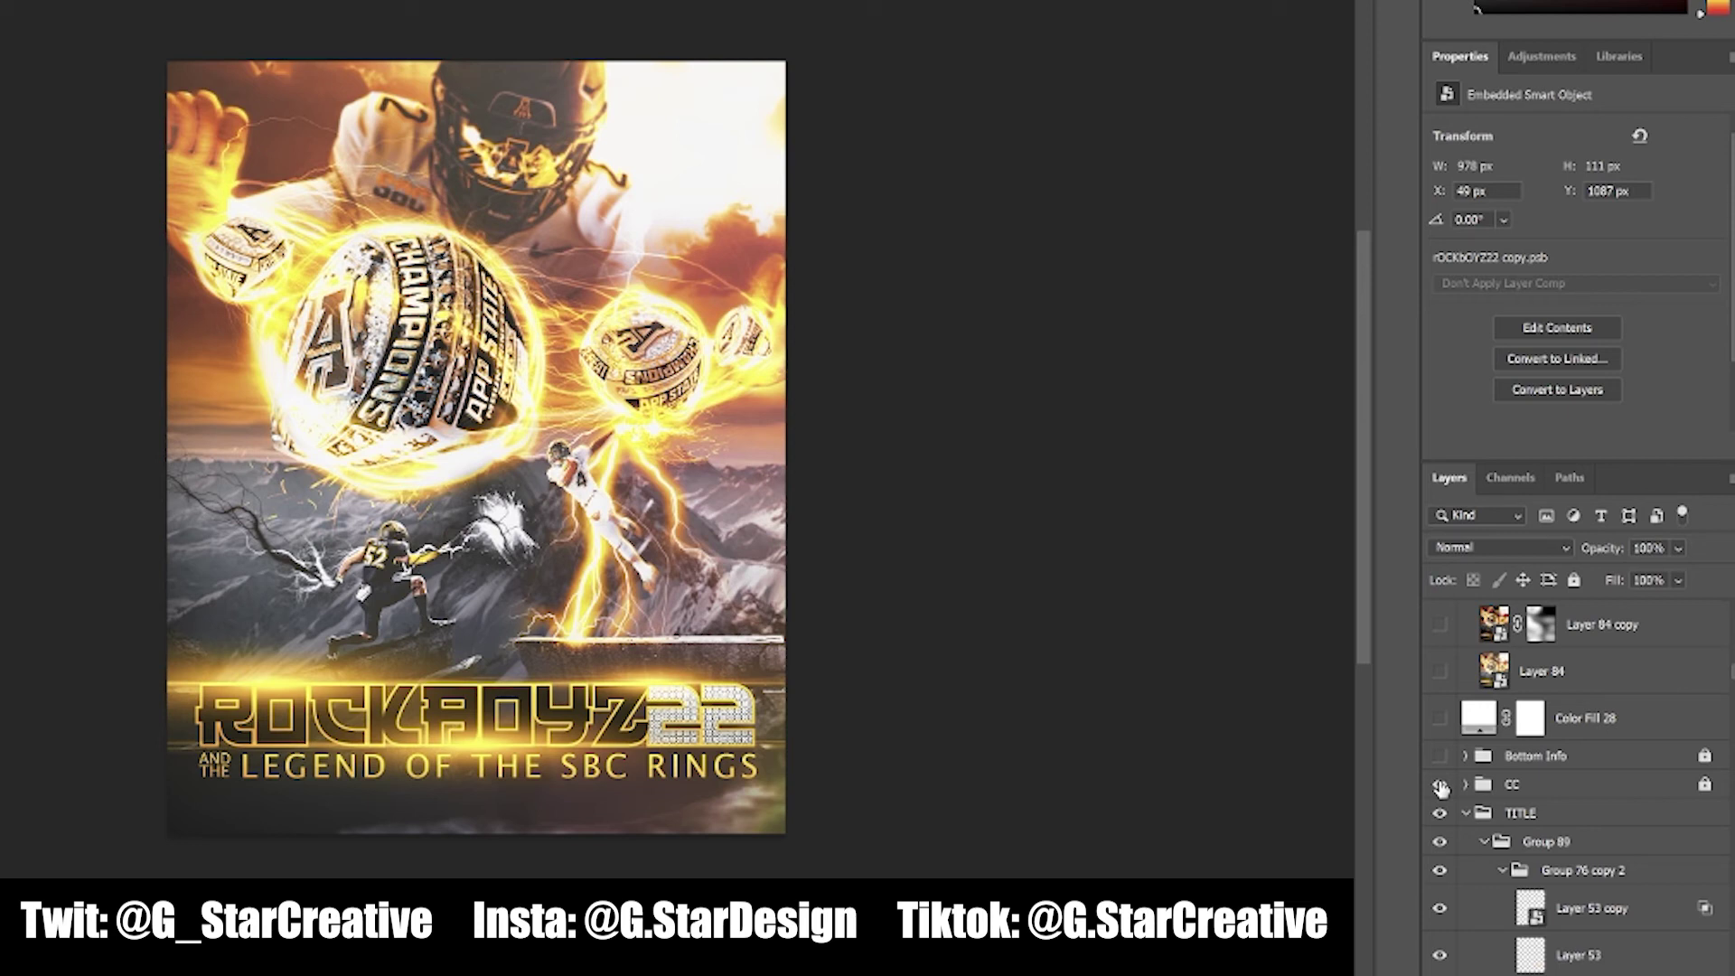
pyautogui.click(1440, 786)
pyautogui.click(1439, 785)
pyautogui.click(1440, 784)
pyautogui.click(1440, 785)
# Show the Bottom Info group, then Color Fill 28 and Layer 84 above it
pyautogui.click(1440, 756)
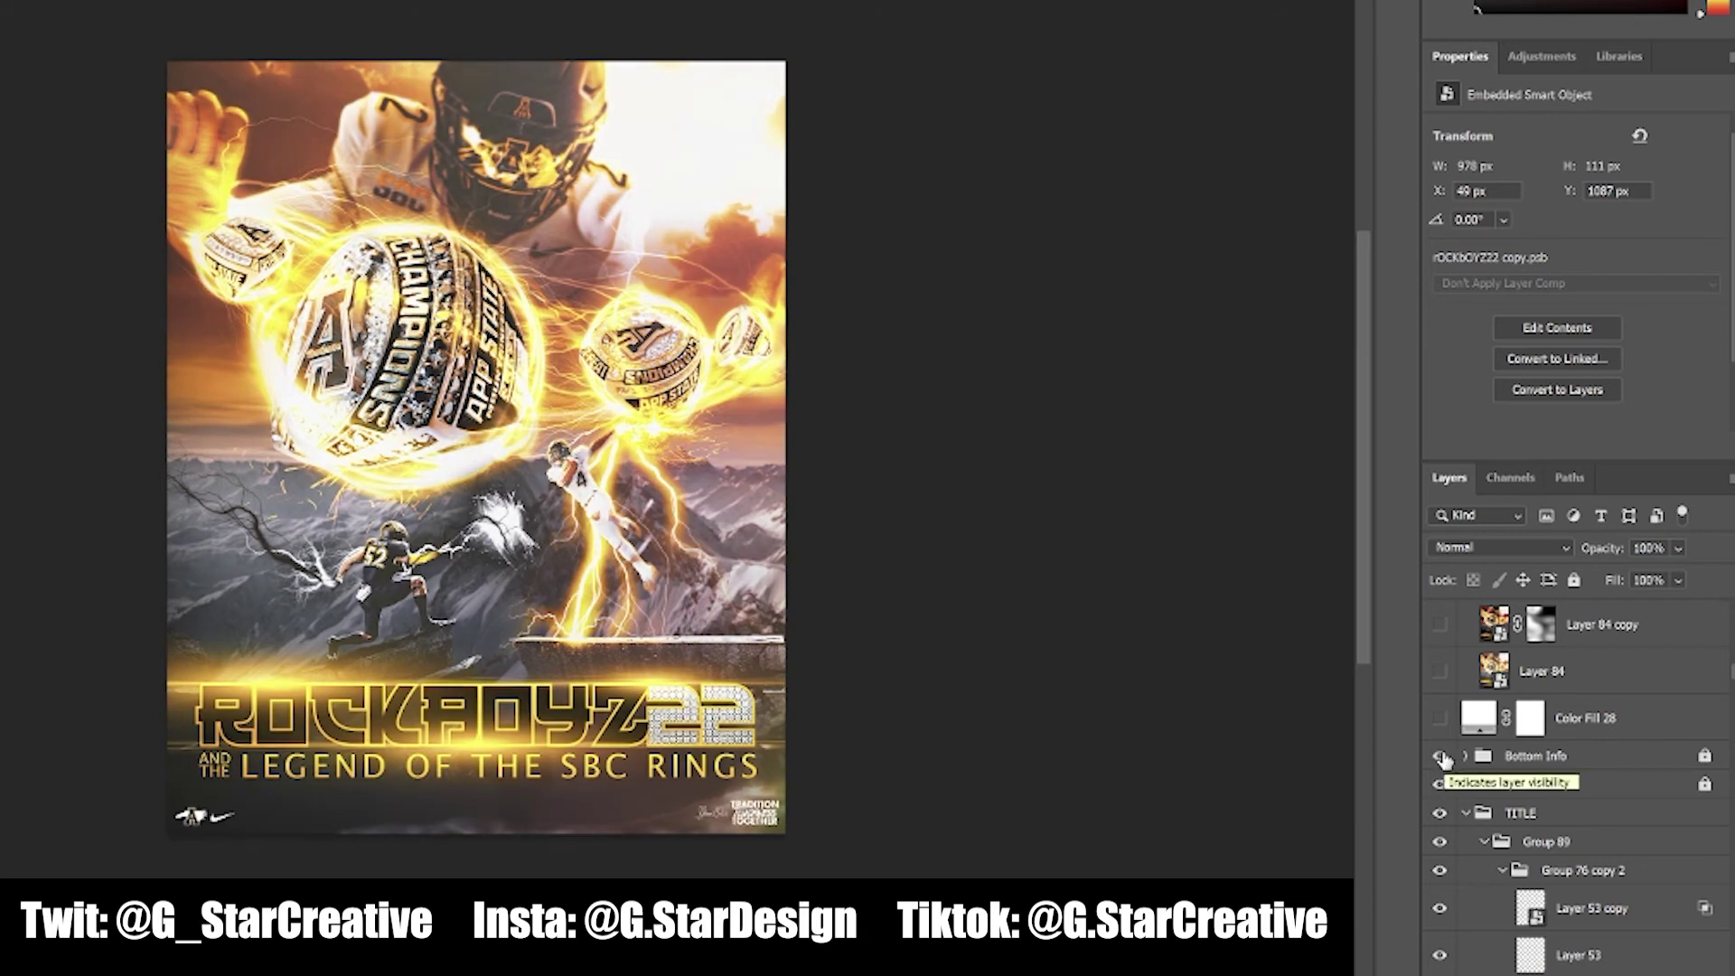
pyautogui.scroll(1, 1444, 768)
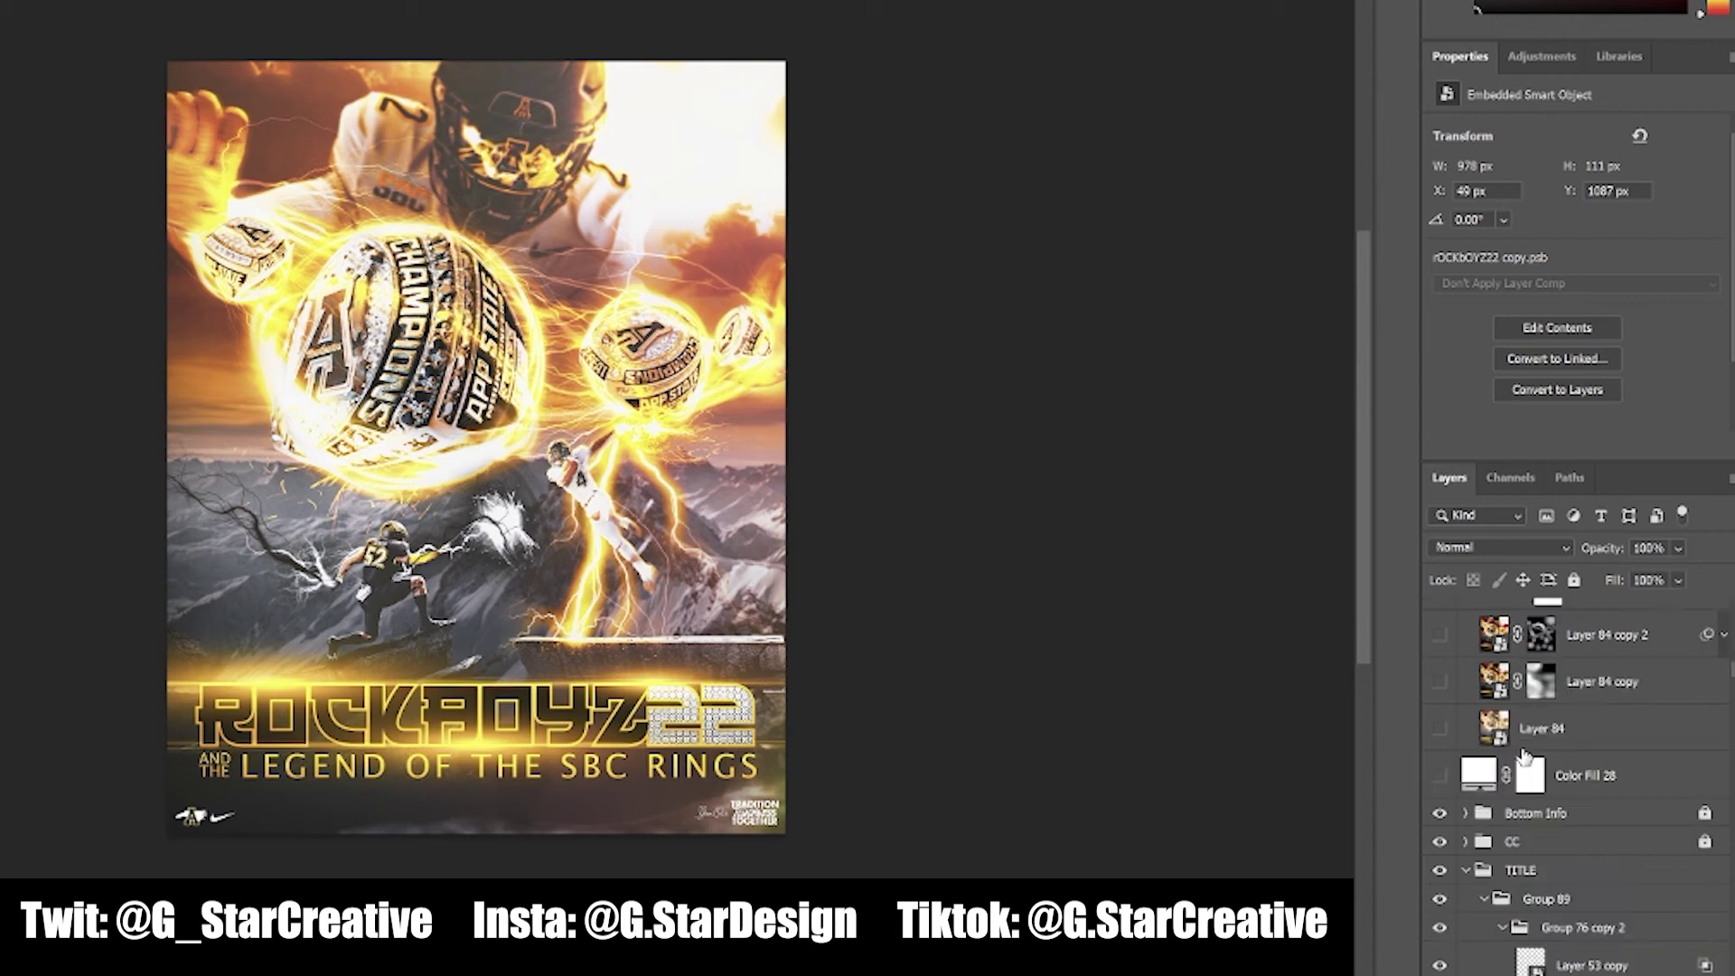
pyautogui.click(1441, 778)
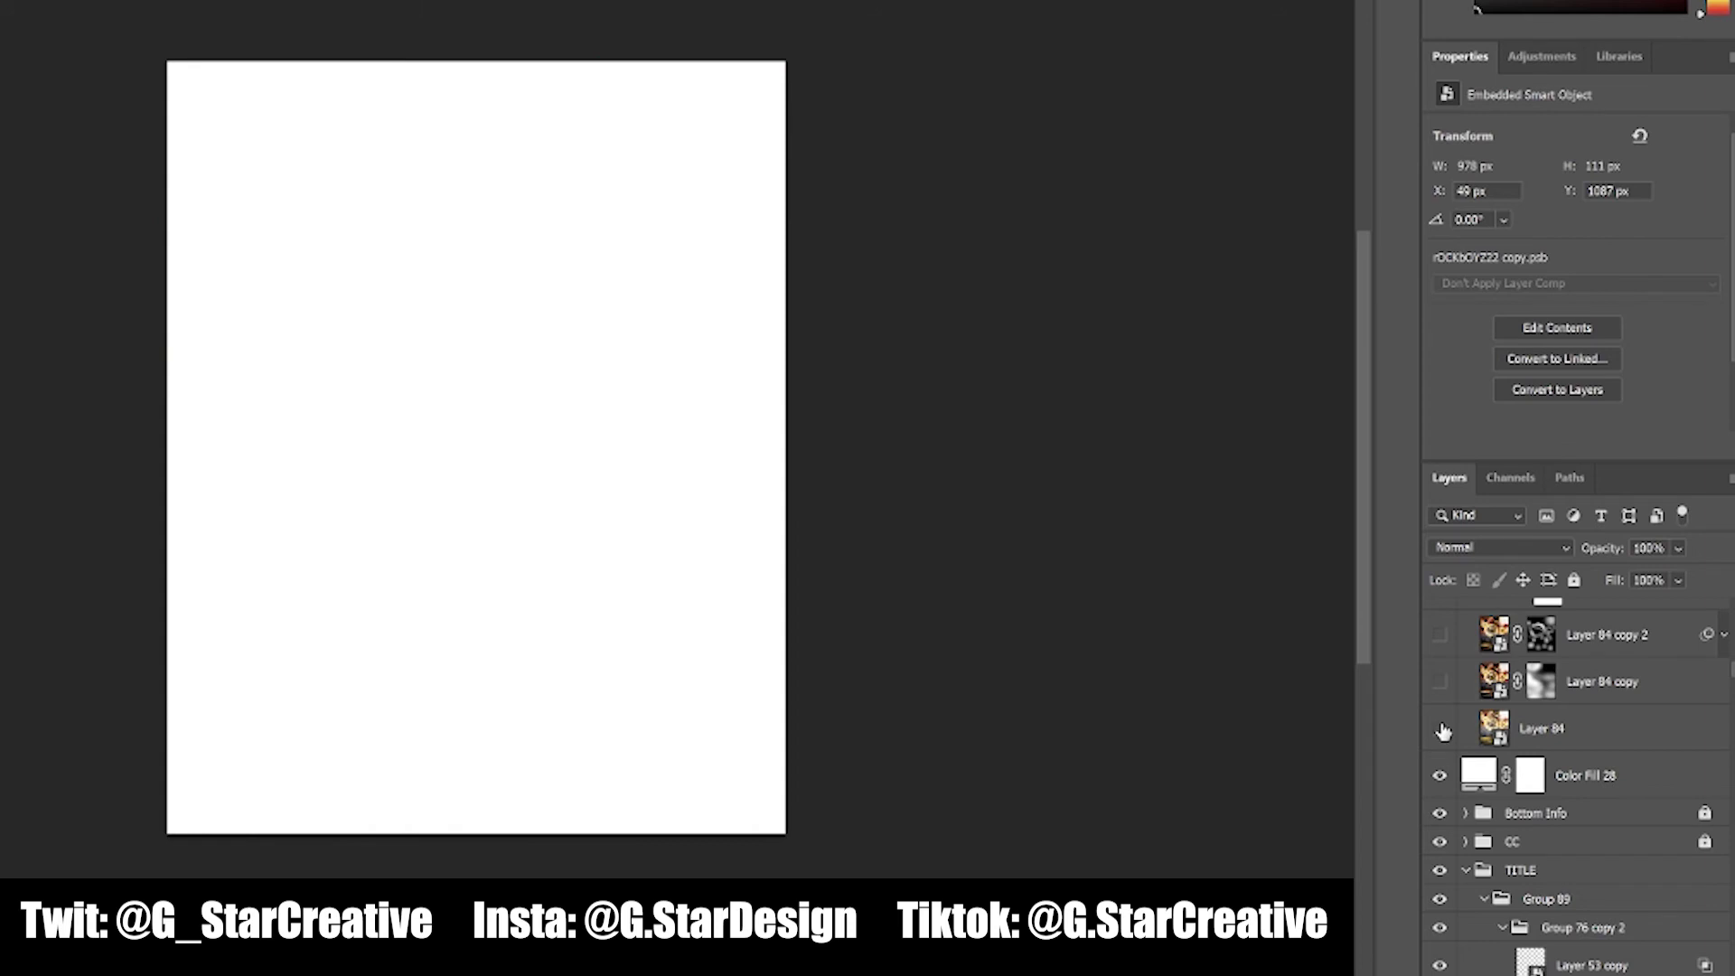
pyautogui.click(1442, 730)
# Show the masked Layer 84 copy and Layer 84 copy 2
pyautogui.scroll(2, 1441, 731)
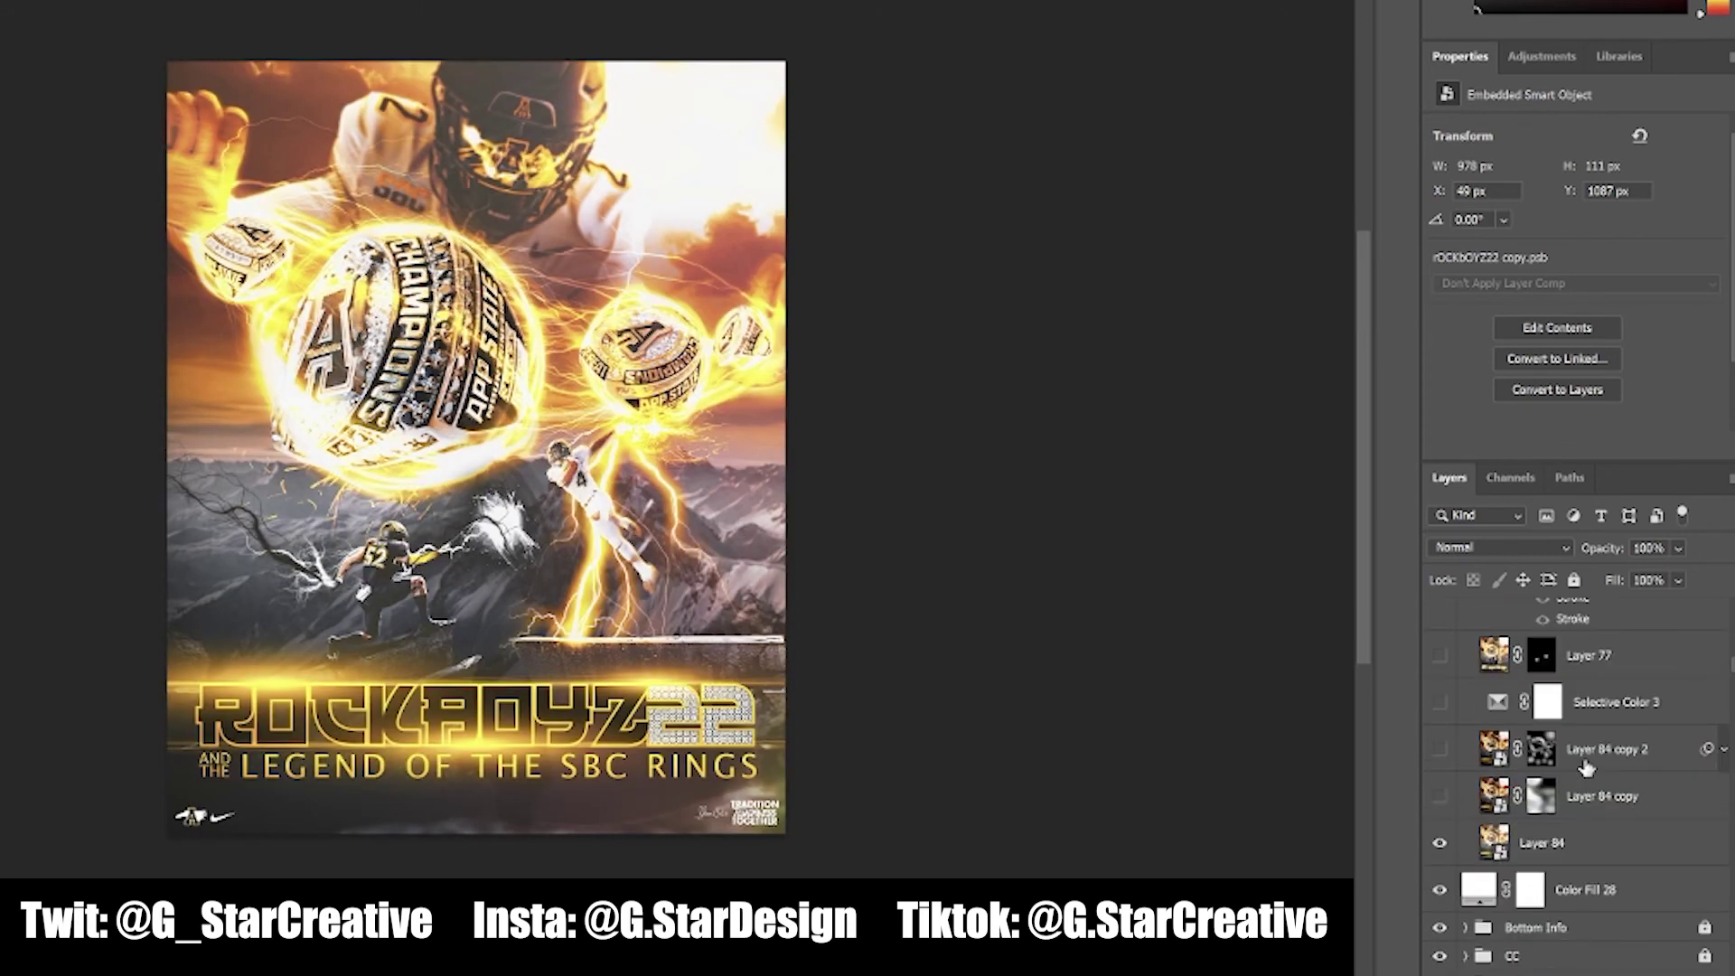
pyautogui.click(1441, 799)
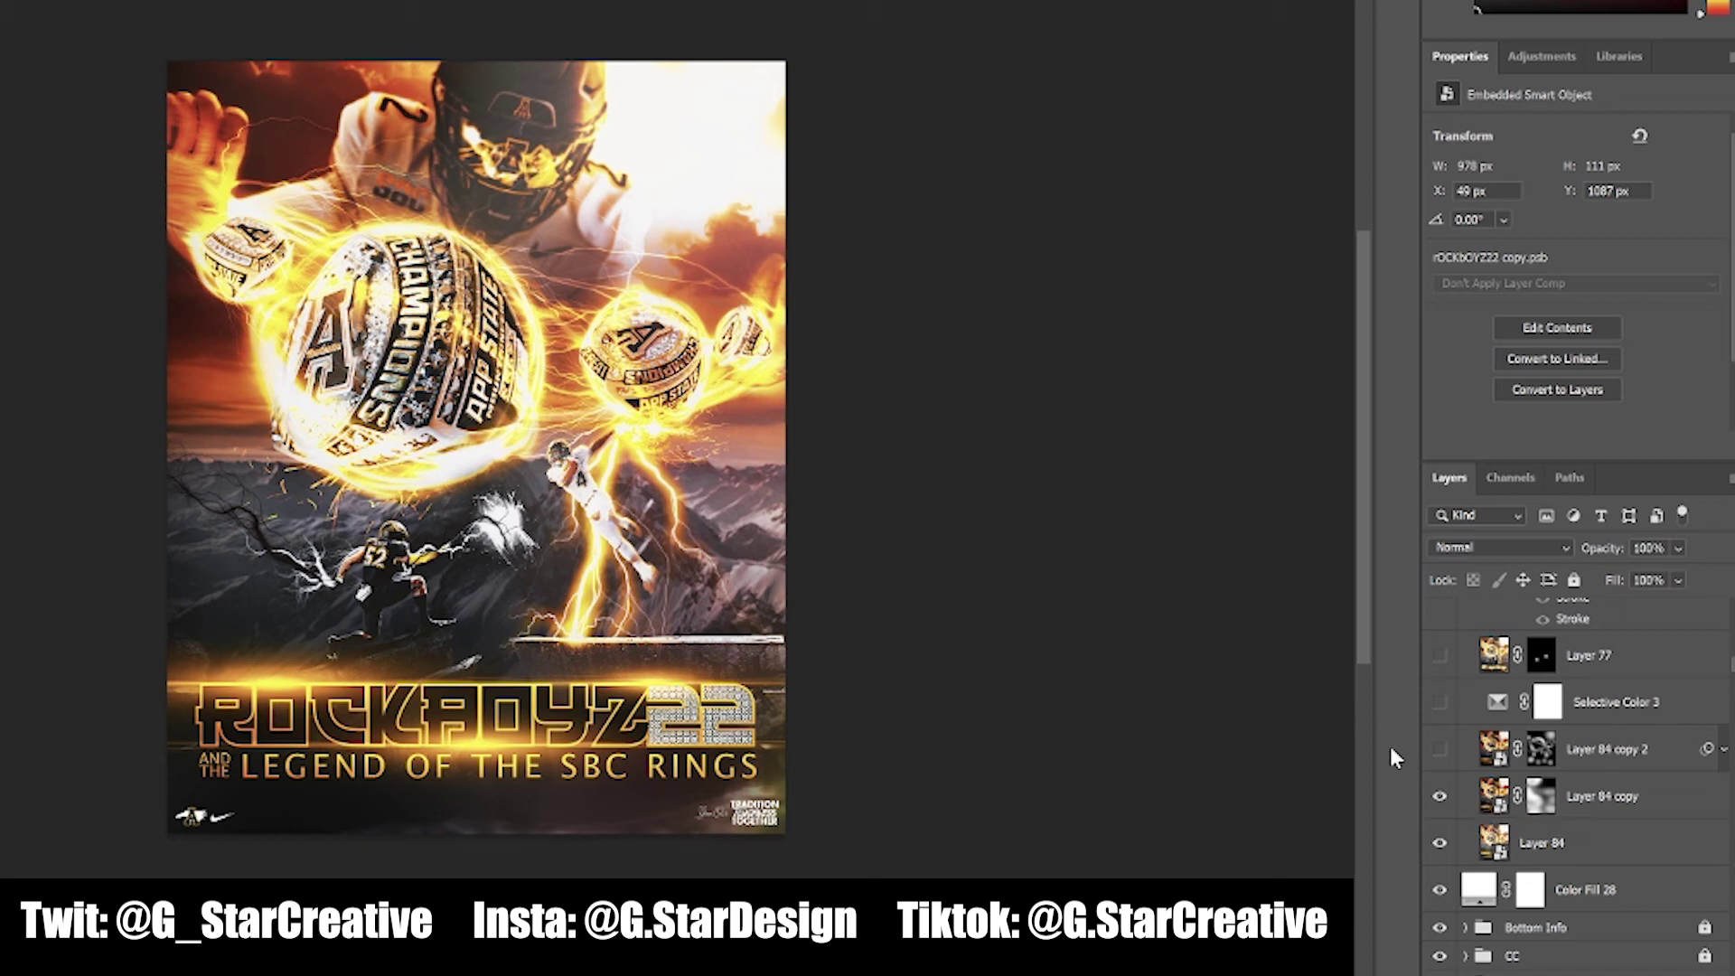
pyautogui.click(1595, 799)
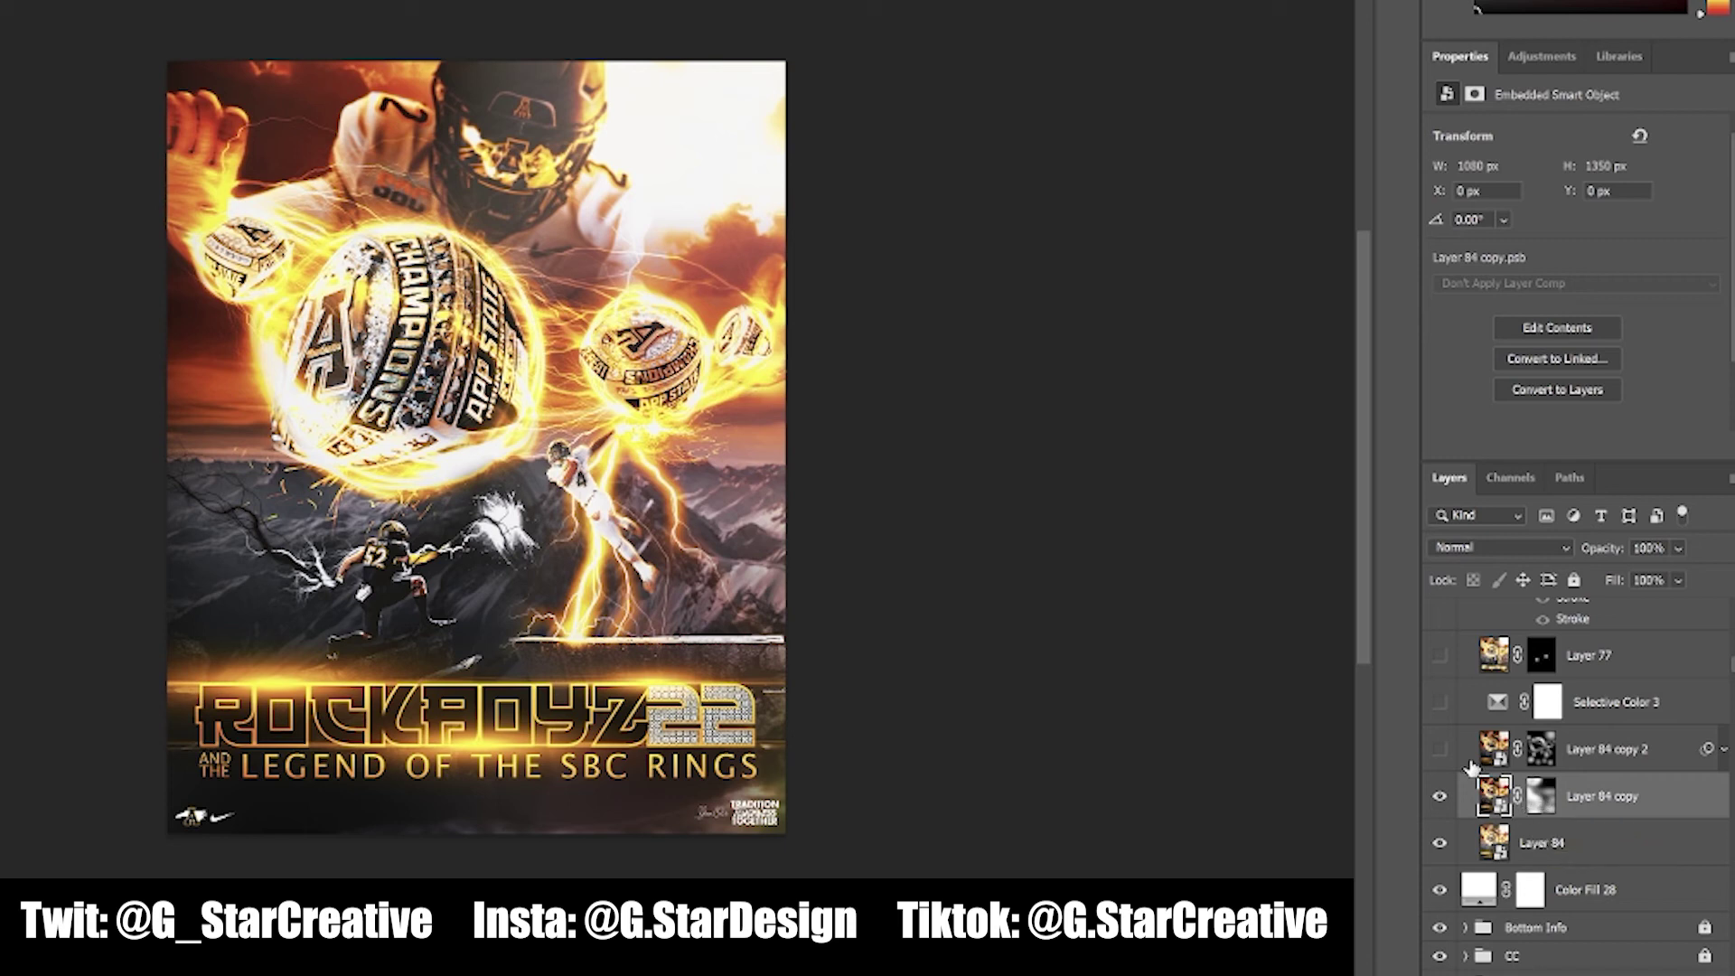
pyautogui.click(1441, 751)
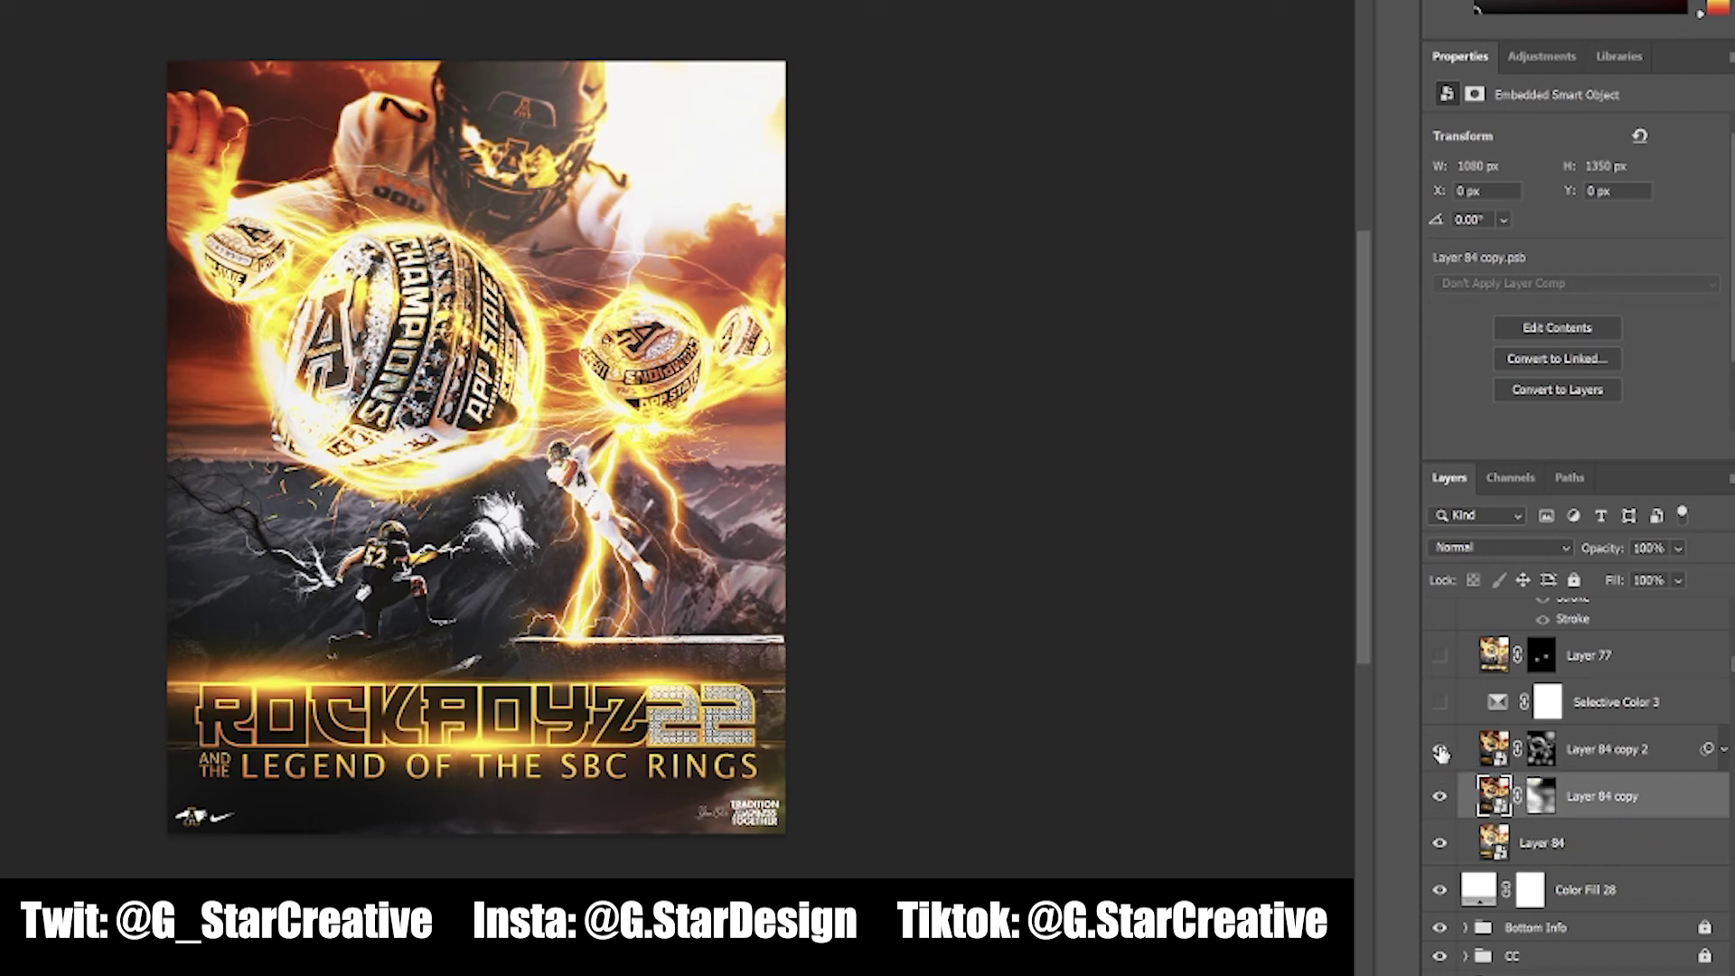
# Disable the layer mask of Layer 84 copy 2 to compare the unmasked glow, and re-enable it
pyautogui.click(1583, 760)
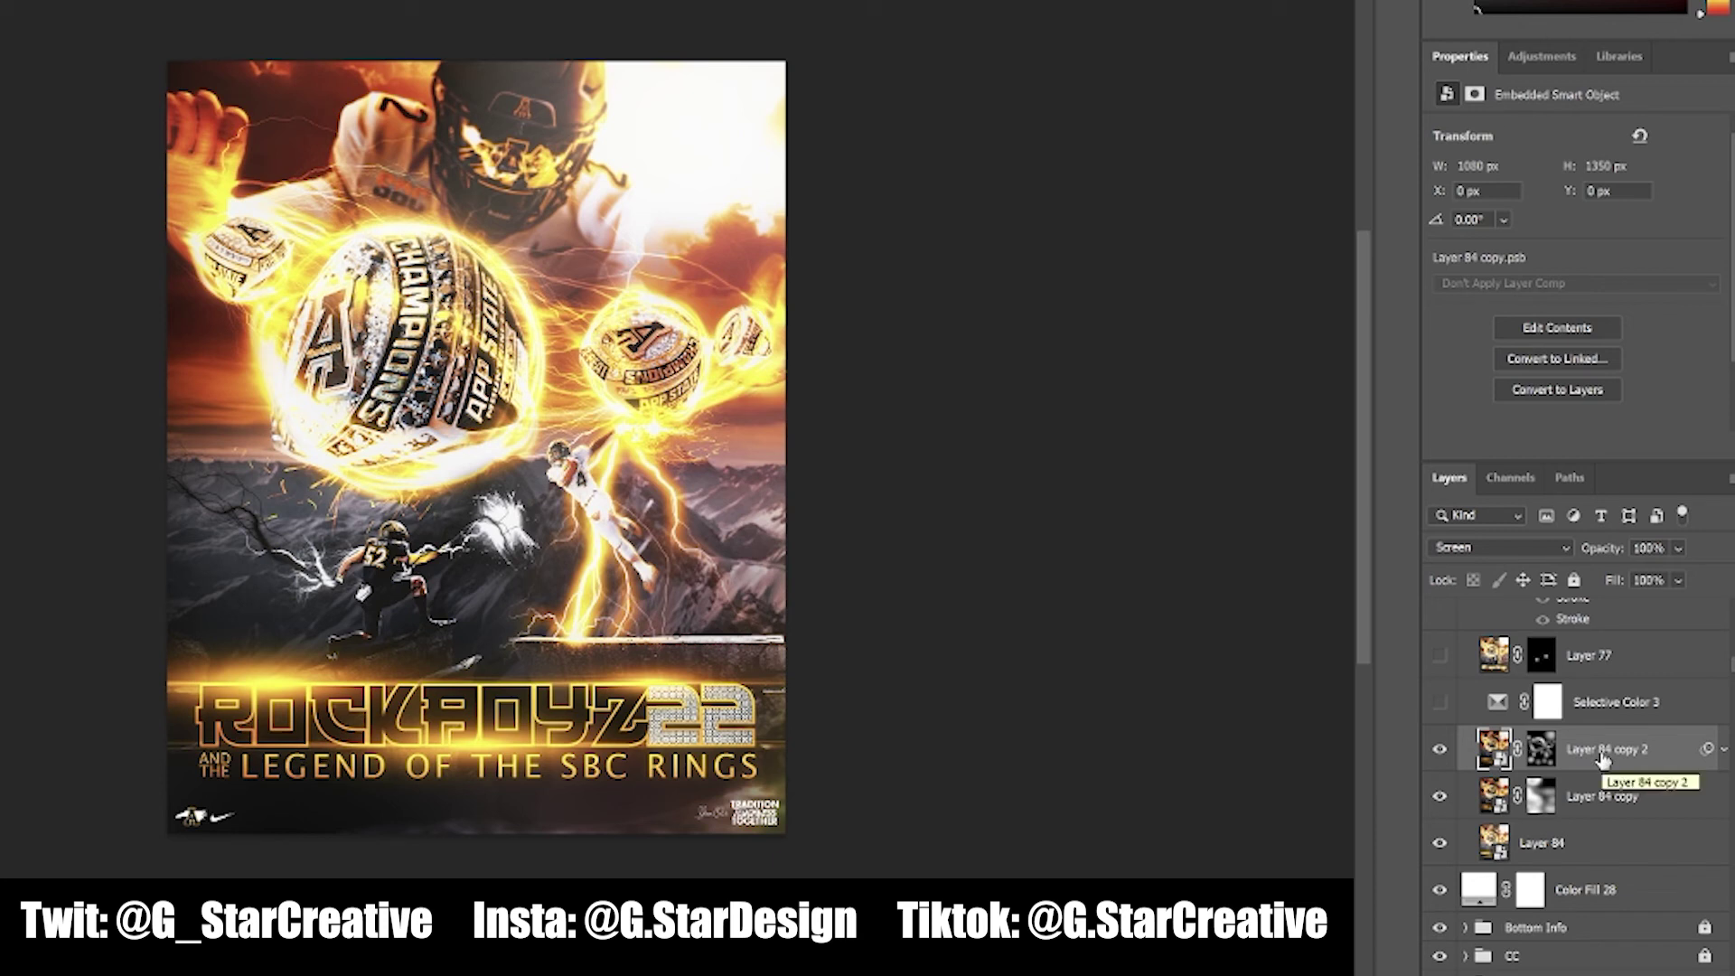
pyautogui.rightClick(1543, 759)
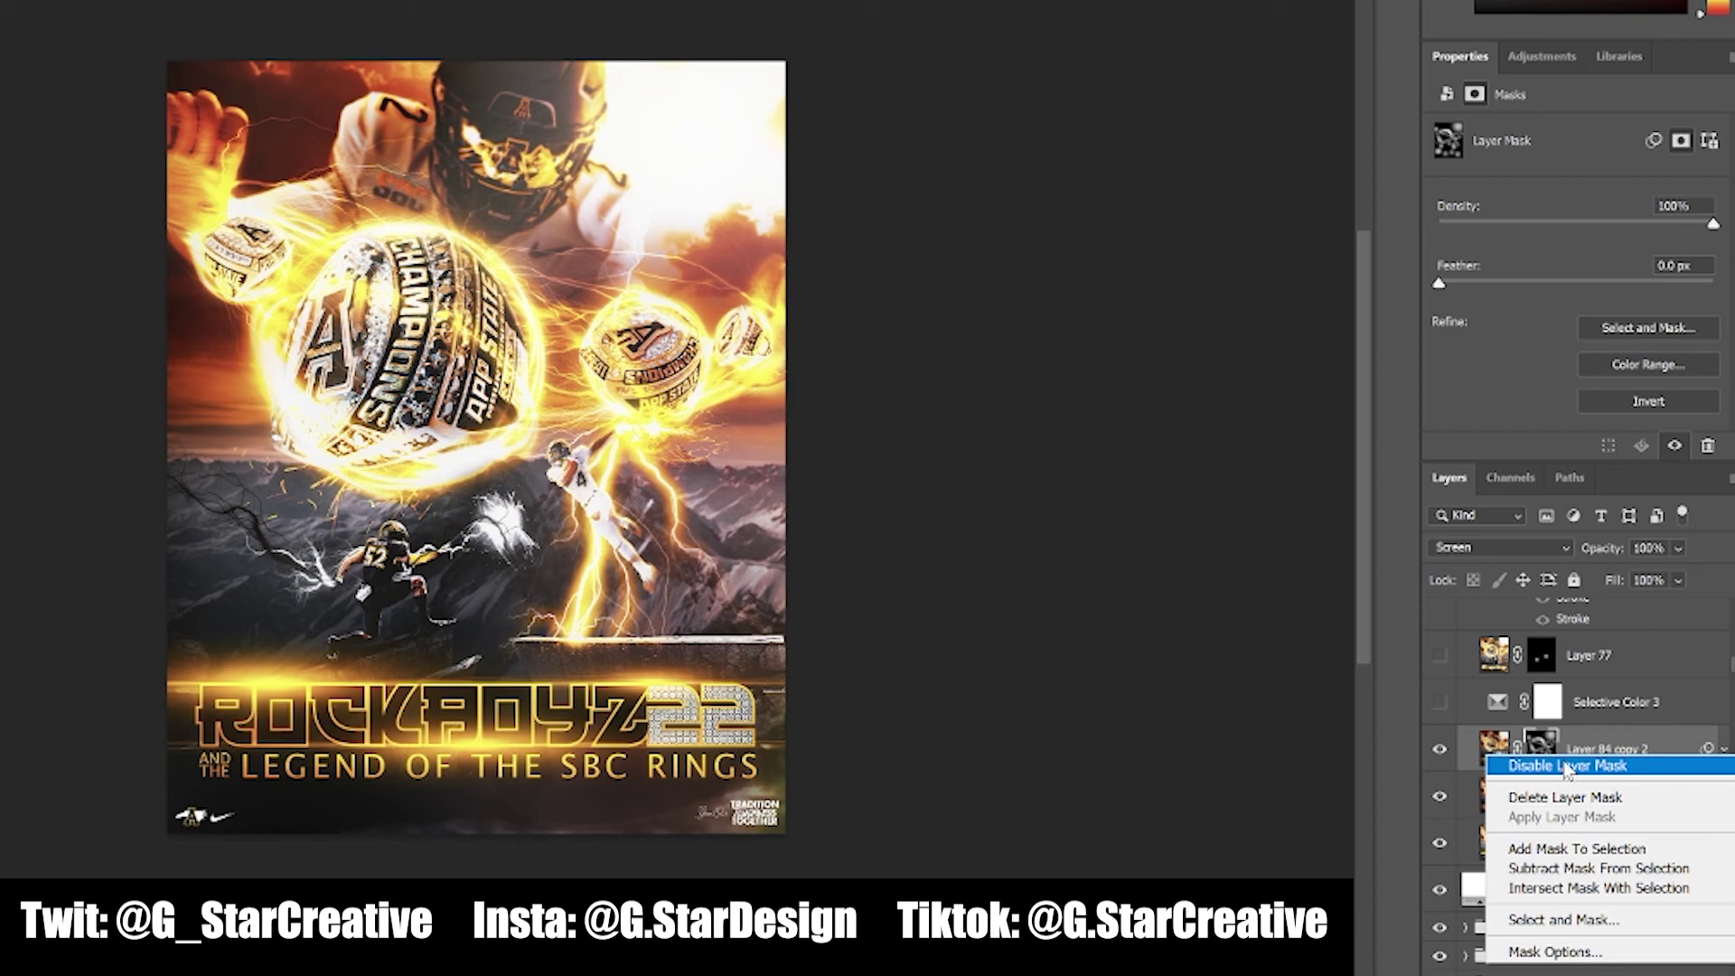
pyautogui.click(1568, 766)
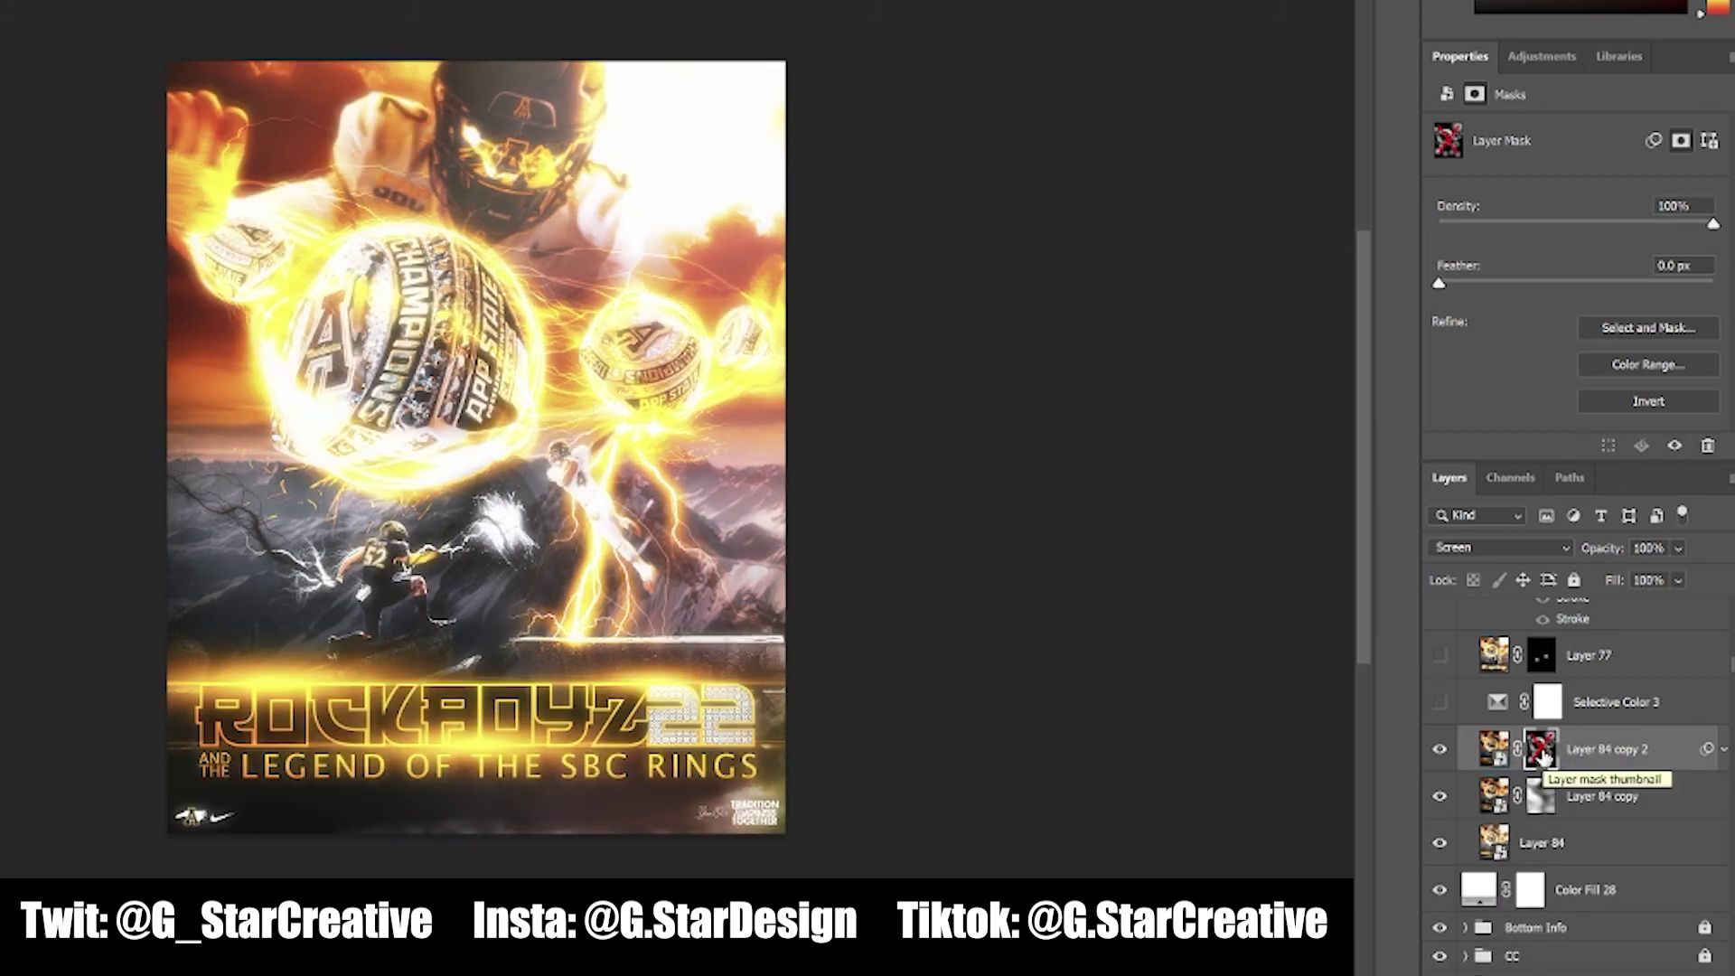
pyautogui.keyDown('shift'); pyautogui.click(1542, 750); pyautogui.keyUp('shift')
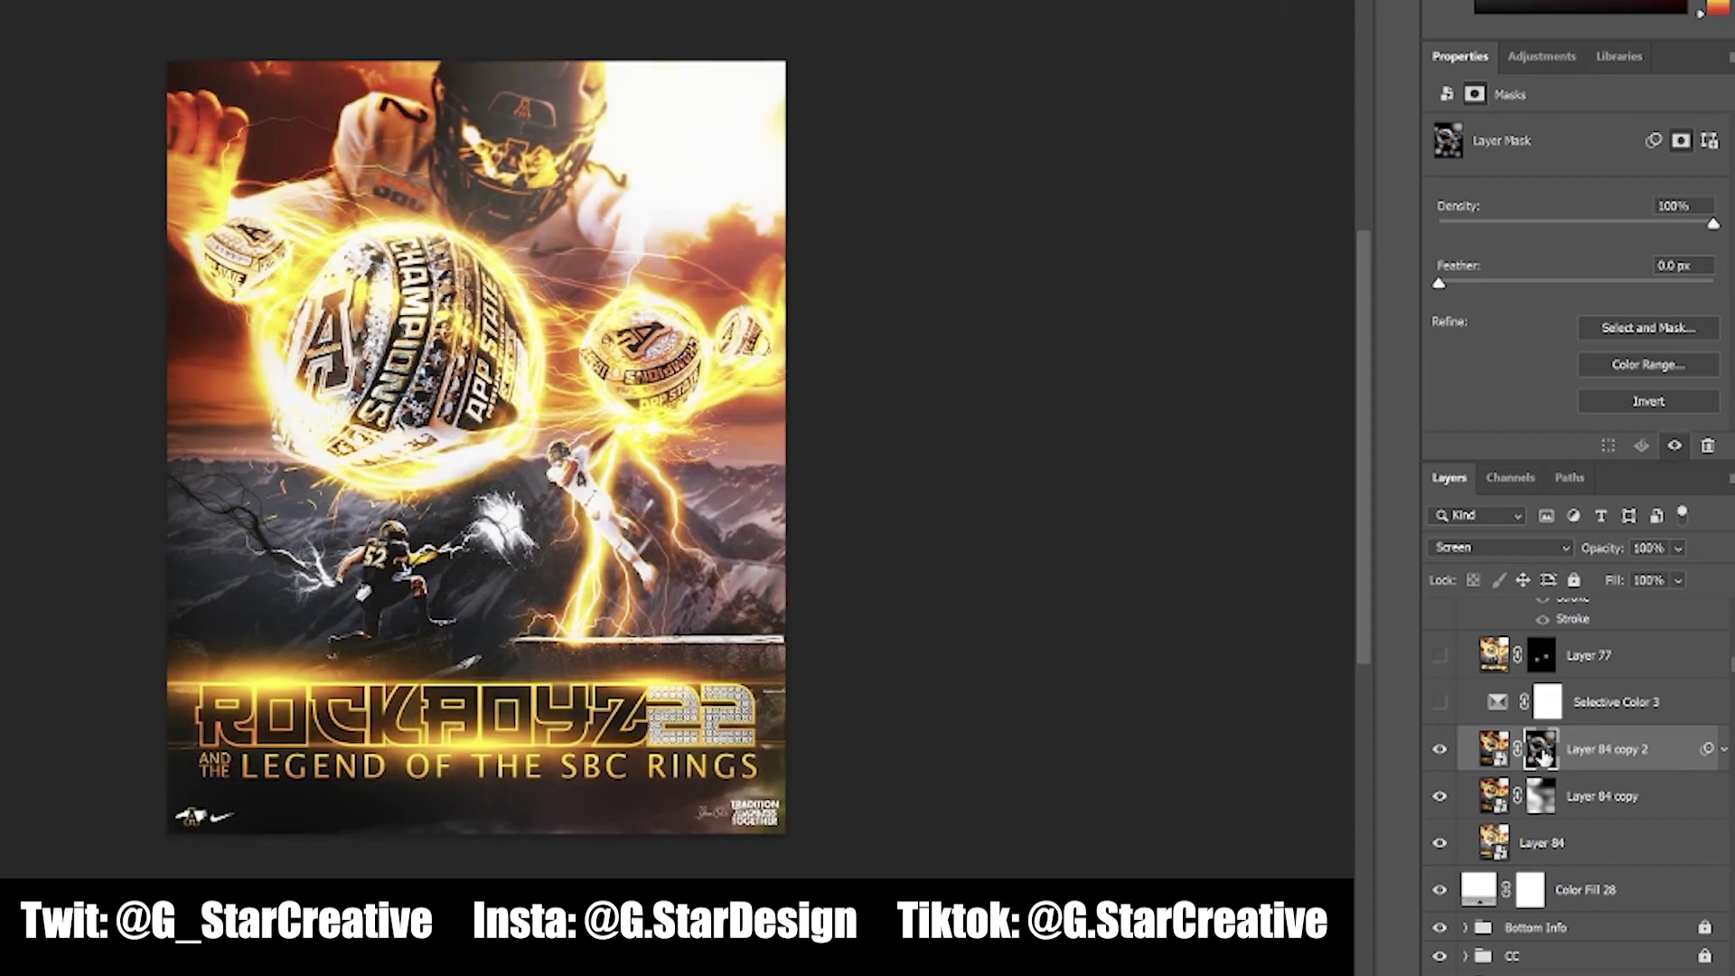
# Show Selective Color 3 and Layer 77, toggling Layer 77 off and on to compare its effect on the jersey numbers
pyautogui.scroll(2, 1542, 755)
pyautogui.click(1441, 790)
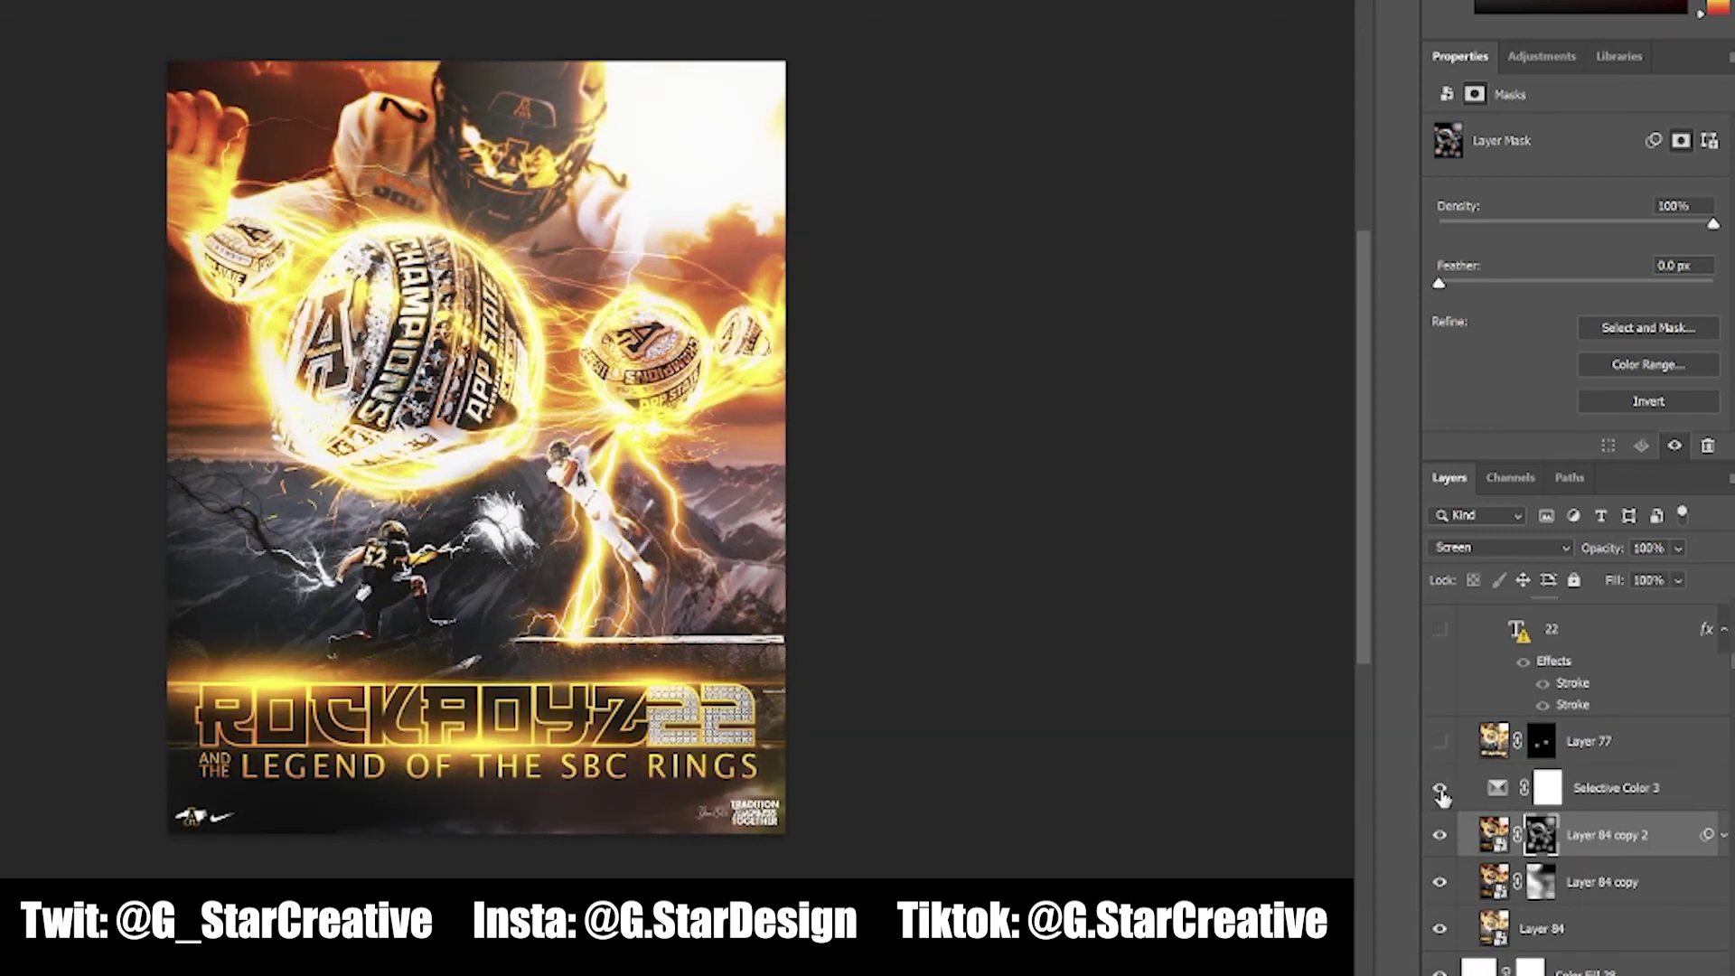
pyautogui.click(1441, 741)
pyautogui.click(1440, 742)
pyautogui.click(1441, 742)
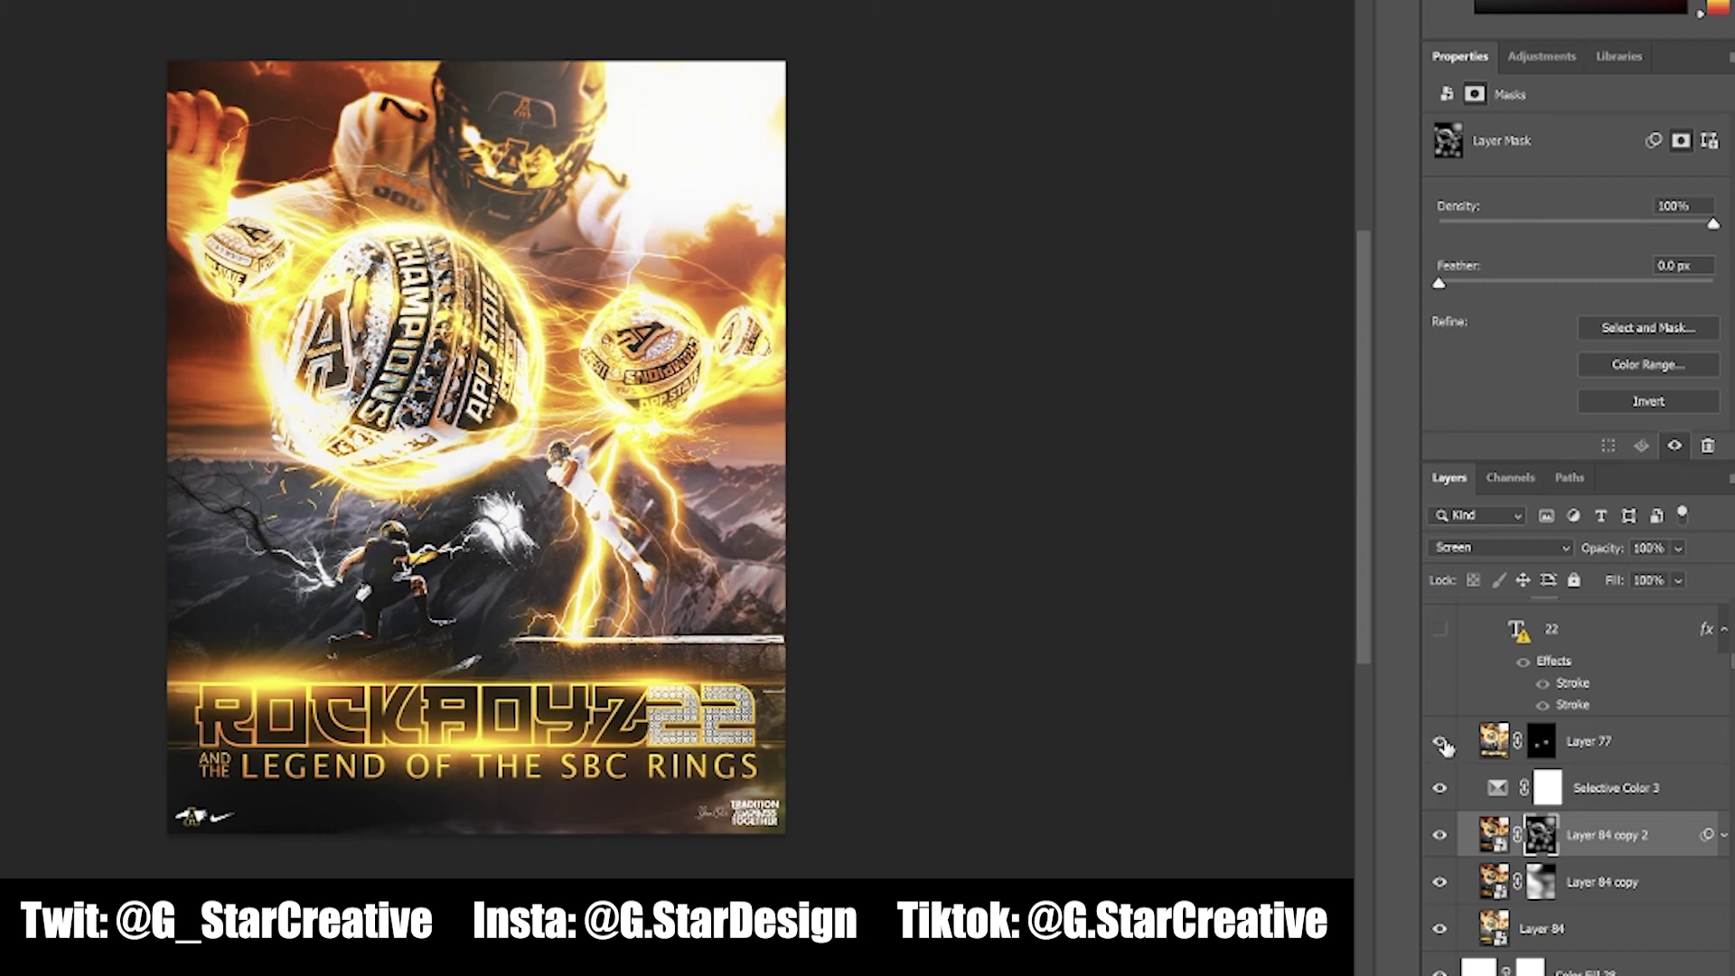
# Show the 22 jersey number text in Group 92 and Group 93 on the two smaller players
pyautogui.scroll(1, 1442, 743)
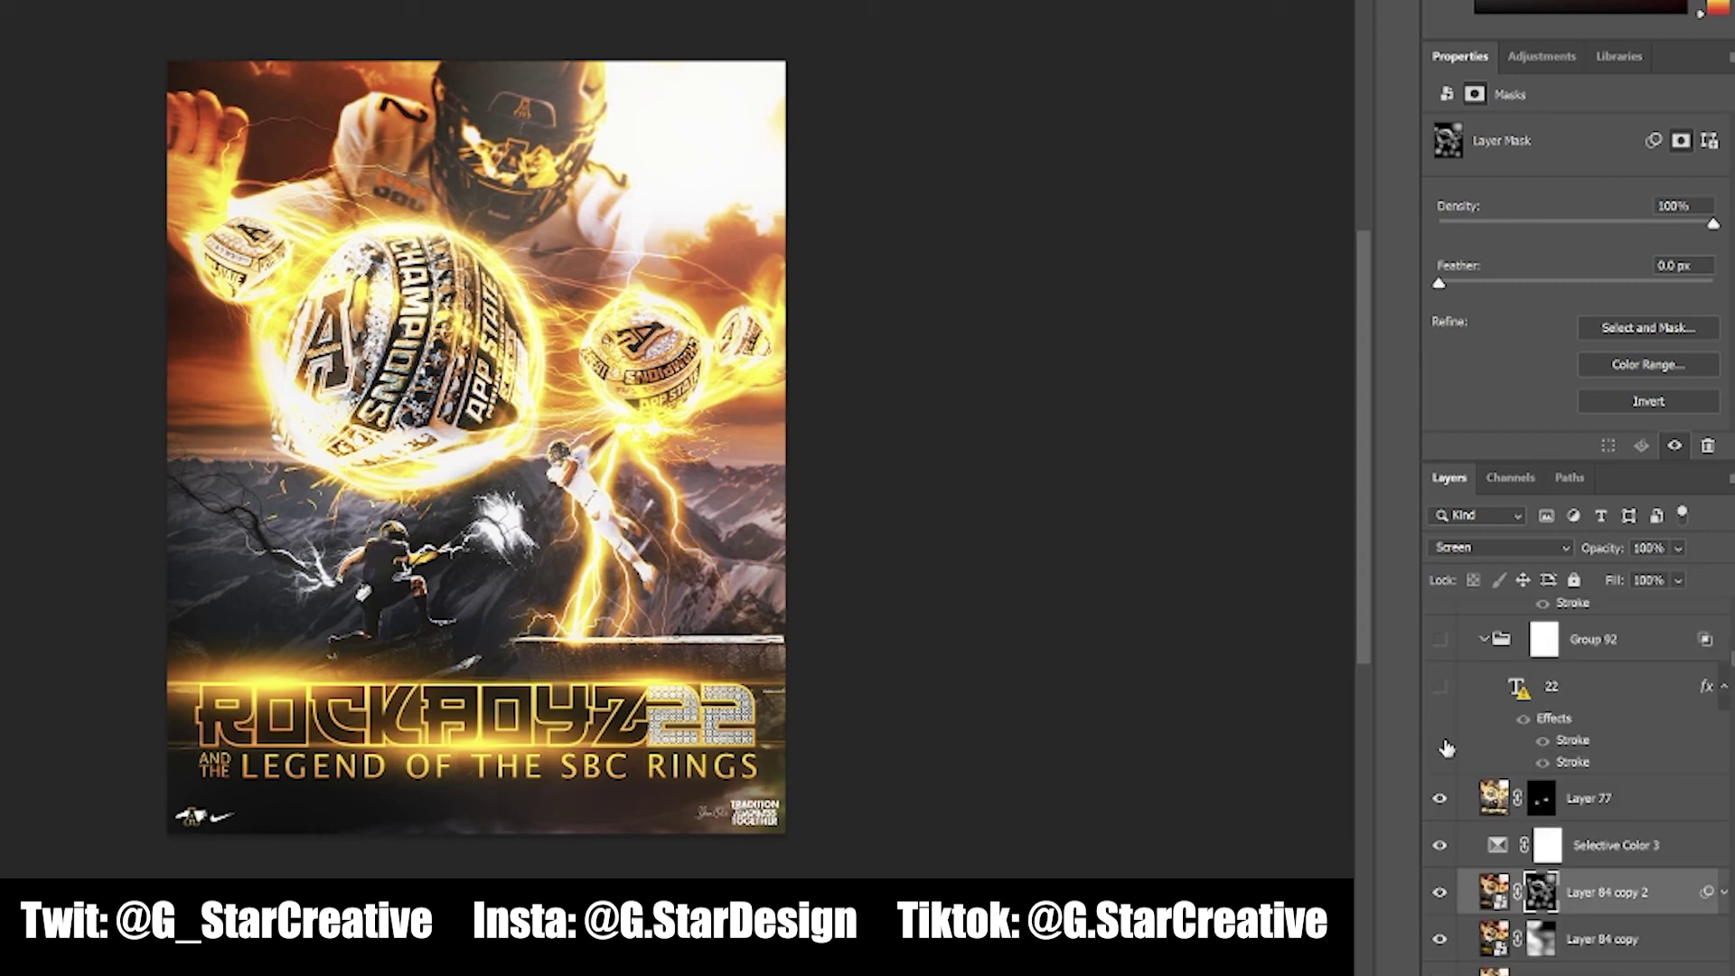
pyautogui.click(1442, 691)
pyautogui.scroll(2, 1464, 692)
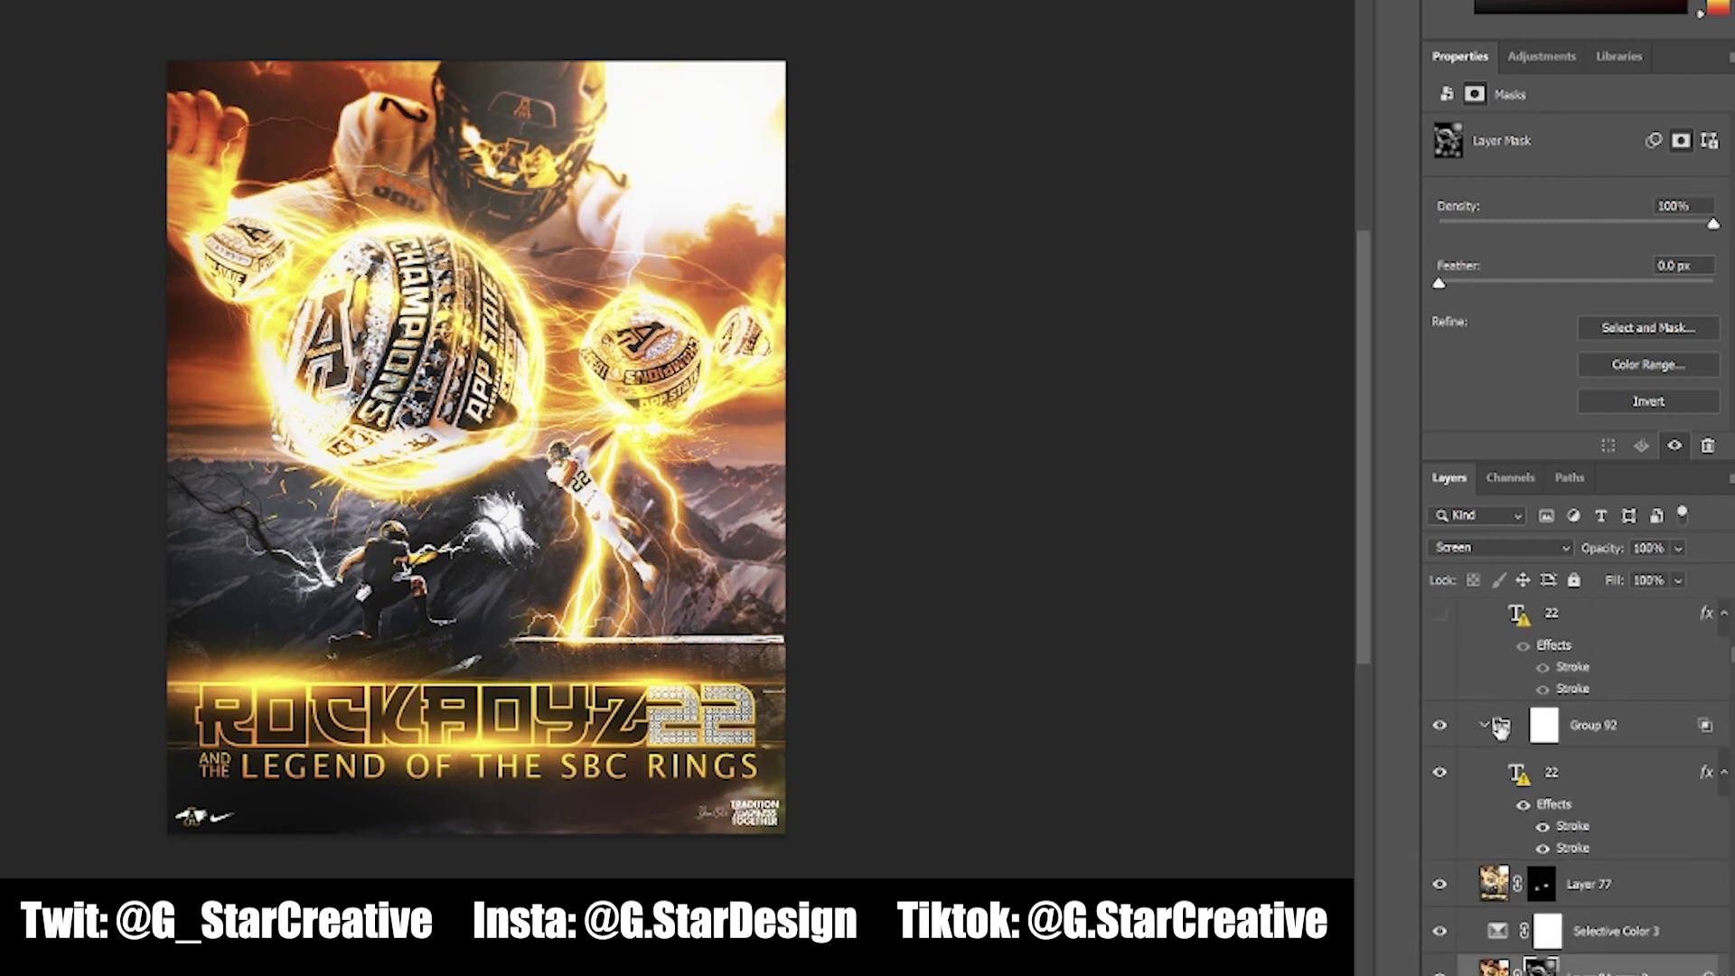
pyautogui.scroll(3, 1501, 728)
pyautogui.click(1441, 784)
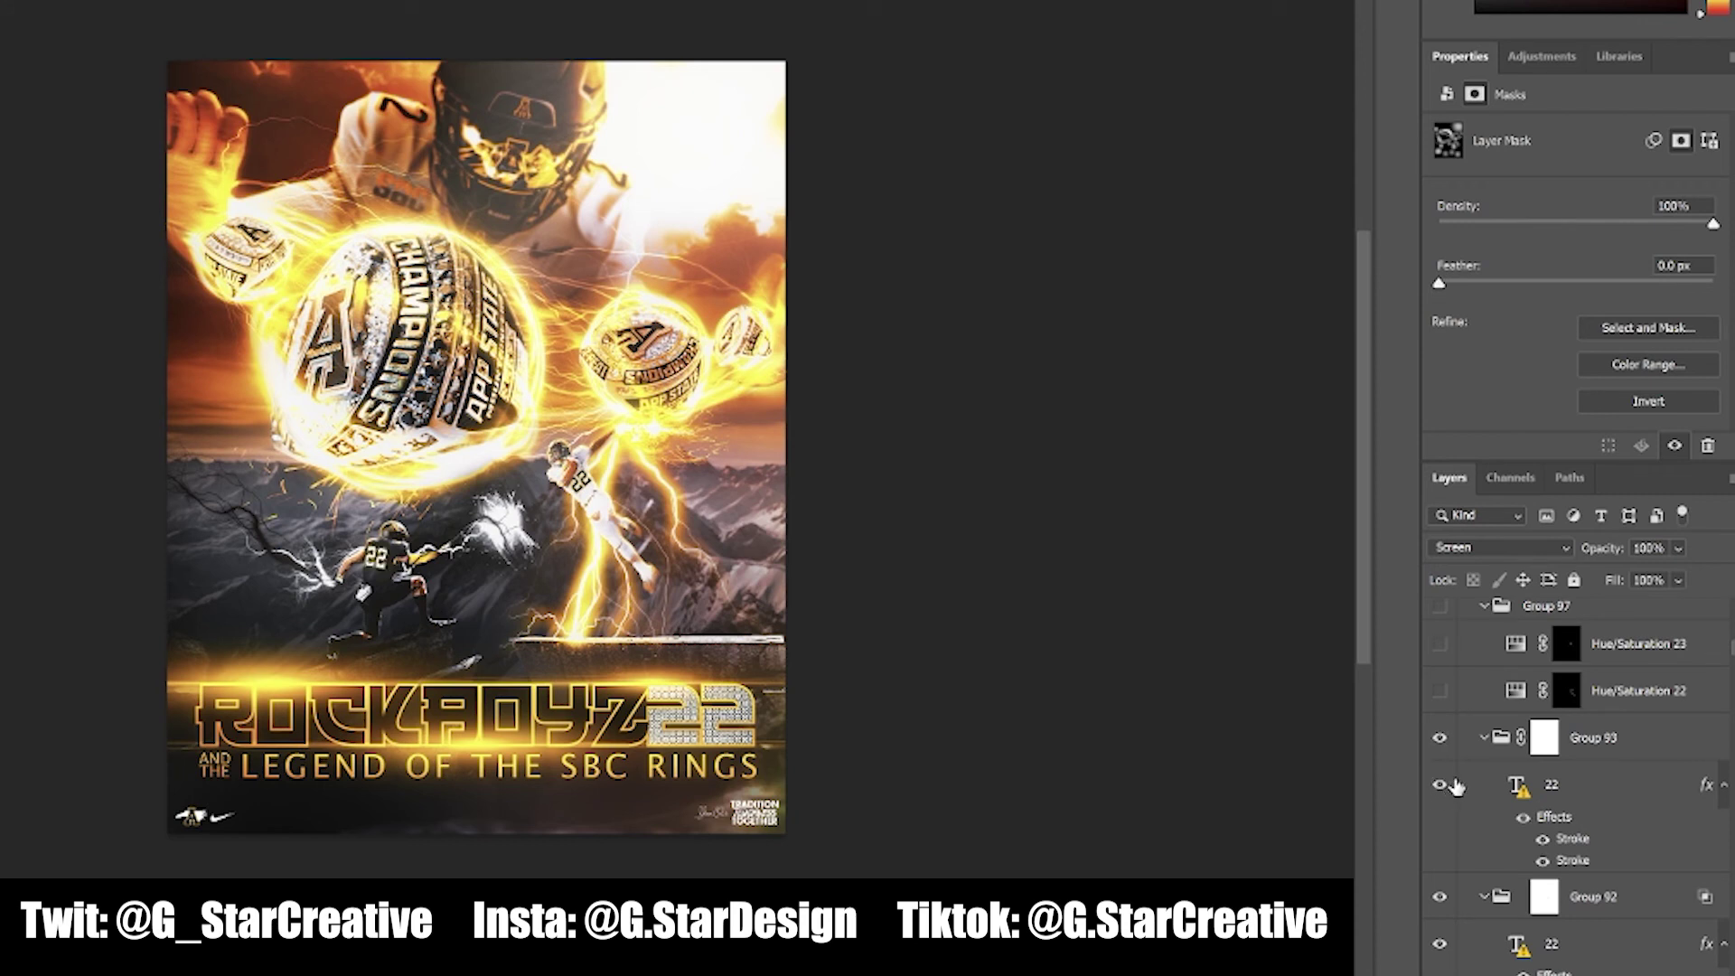
# Show Hue/Saturation 22 and Hue/Saturation 23 in Group 97, toggling the former to compare its effect
pyautogui.scroll(1, 1467, 737)
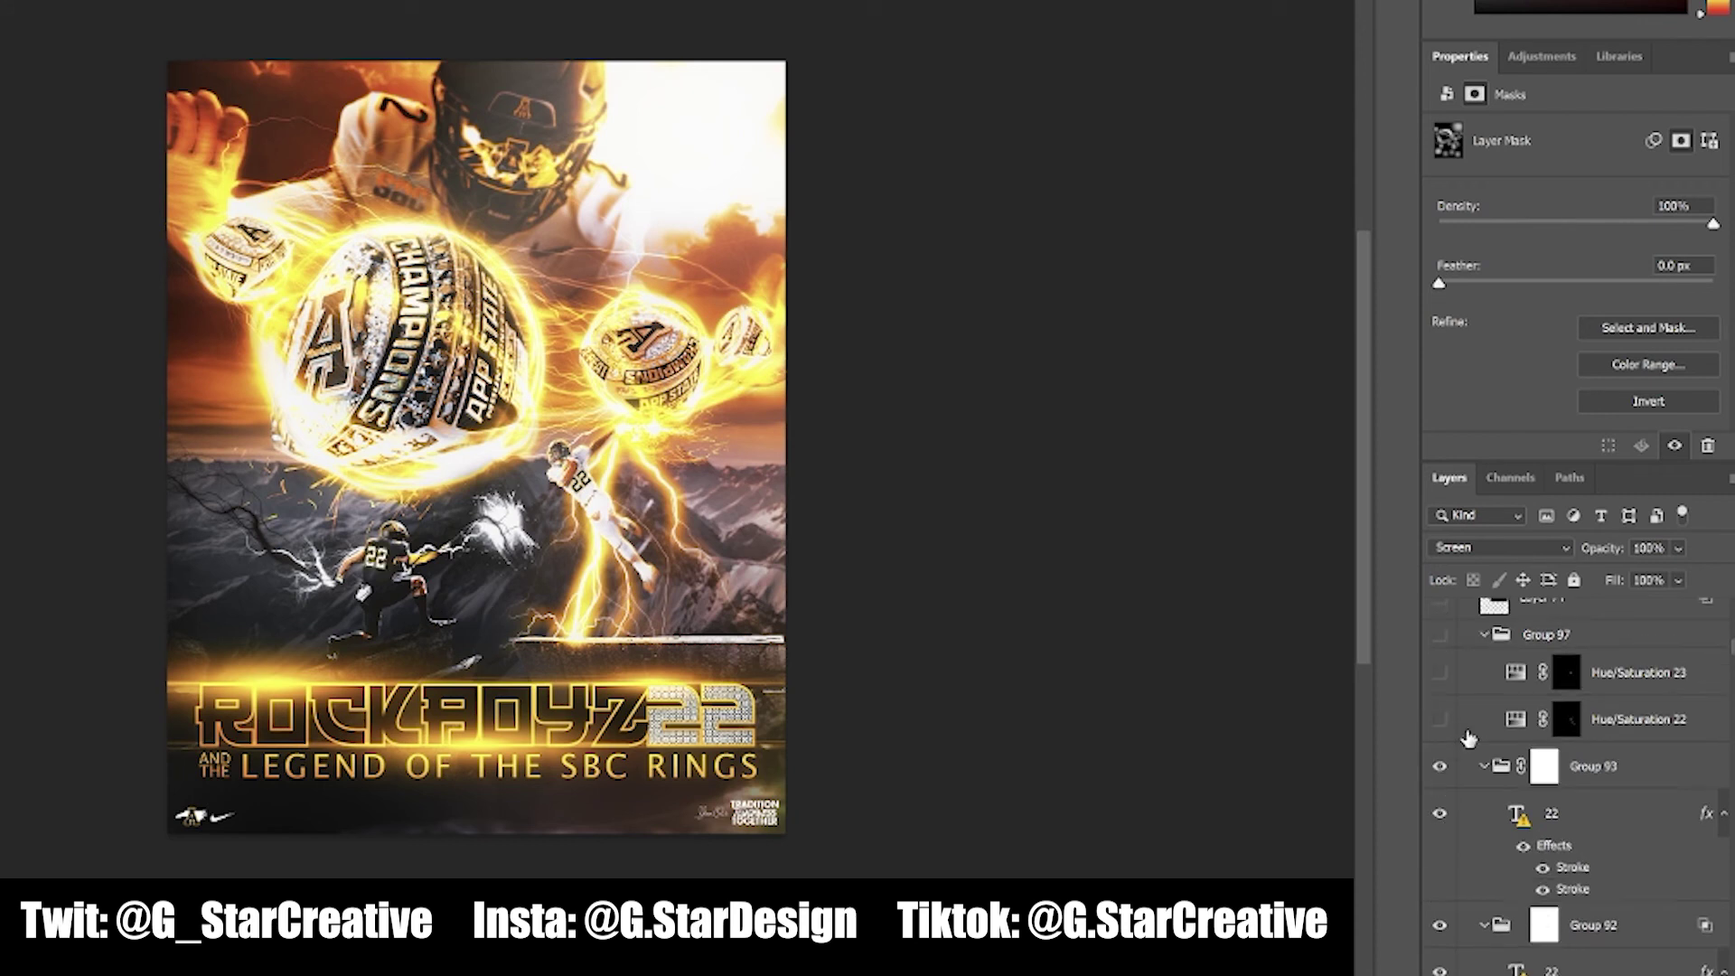
pyautogui.click(1439, 721)
pyautogui.click(1444, 721)
pyautogui.click(1443, 720)
pyautogui.click(1439, 674)
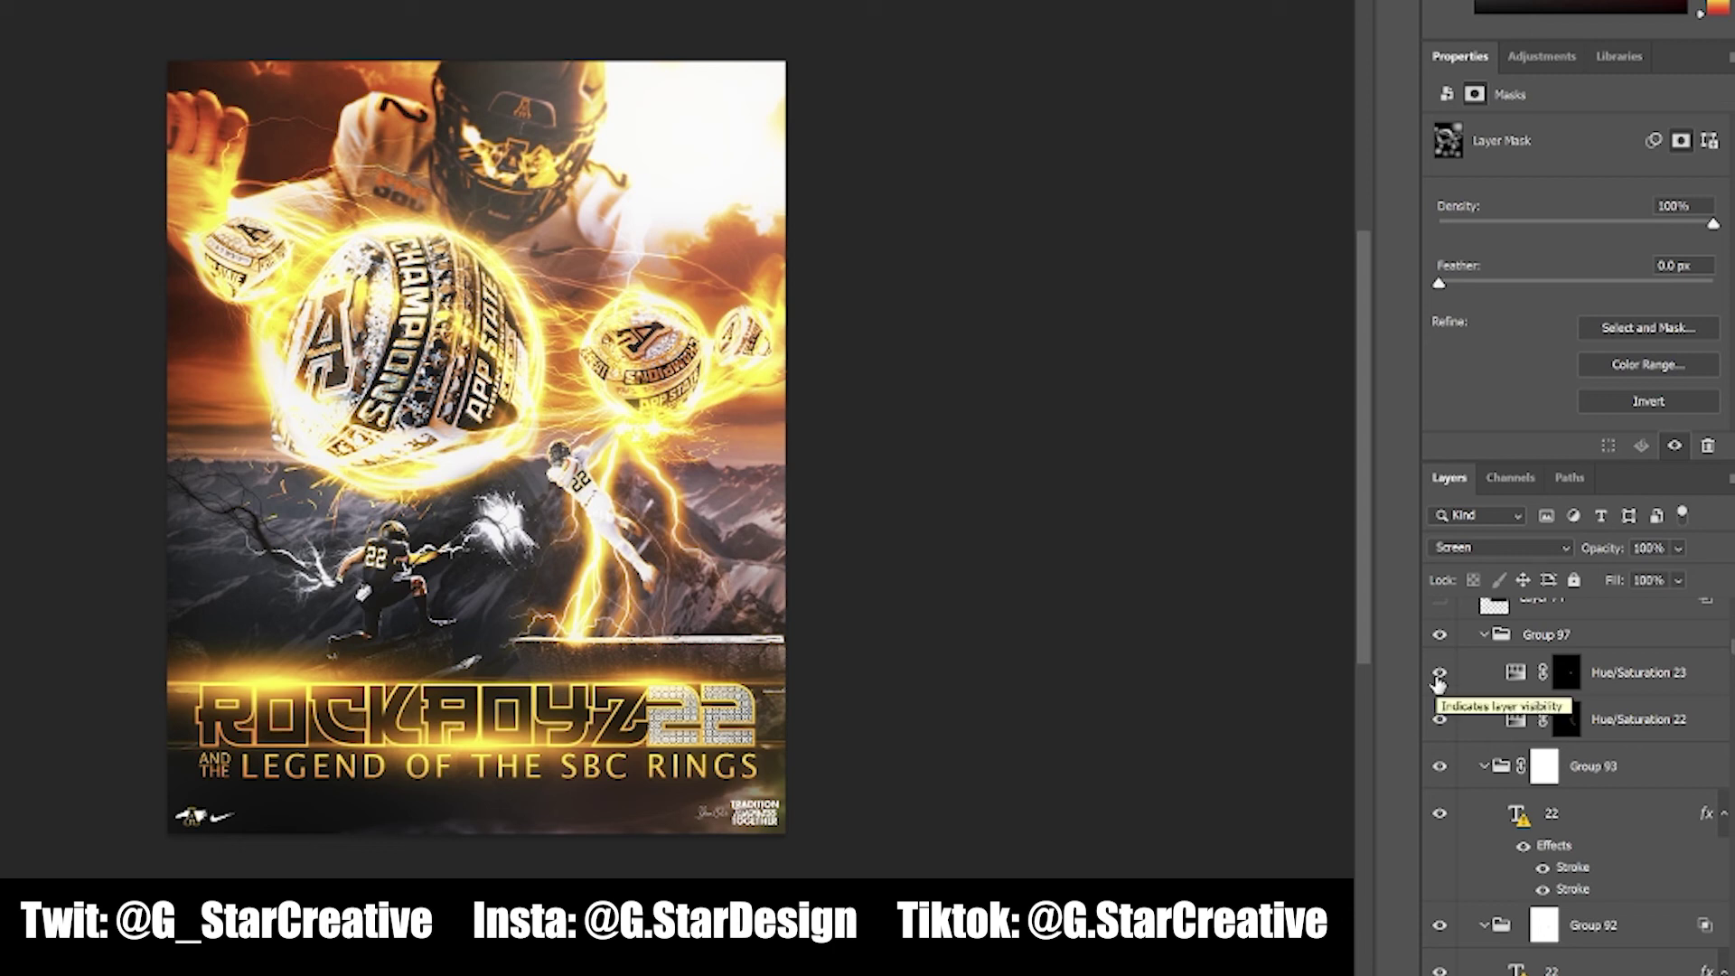
# Show Layer 74 above Group 97, toggling it off and on to compare its effect on the poster
pyautogui.scroll(2, 1519, 728)
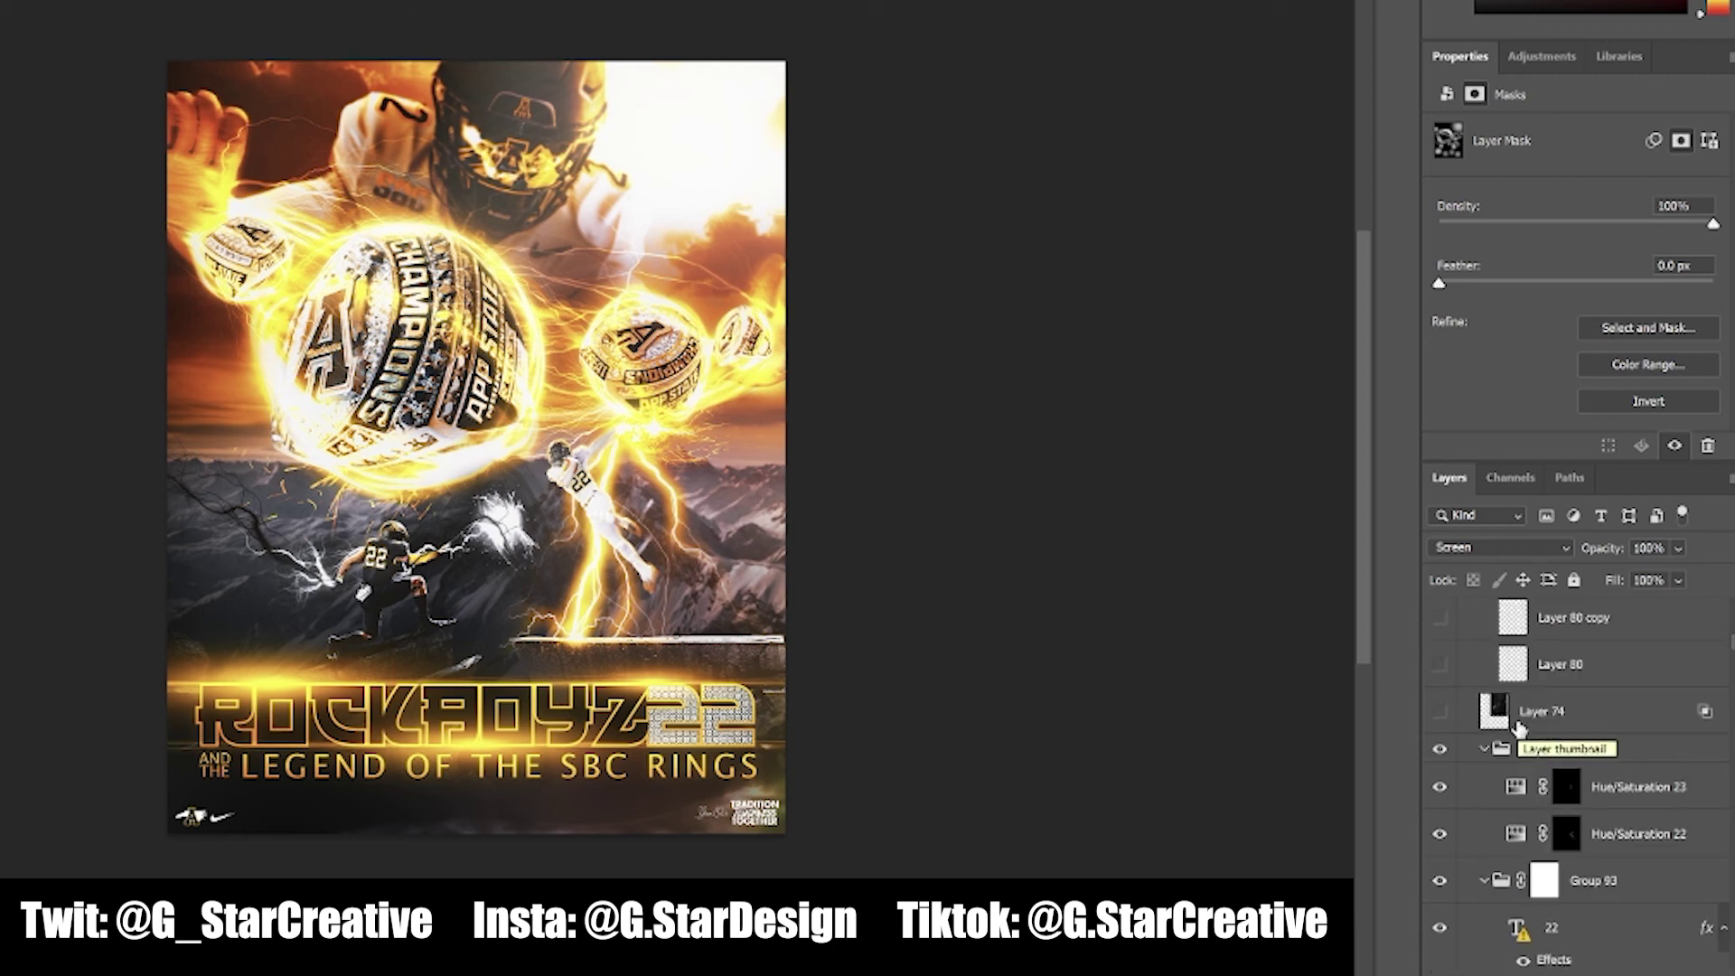
pyautogui.scroll(2, 1518, 727)
pyautogui.click(1440, 827)
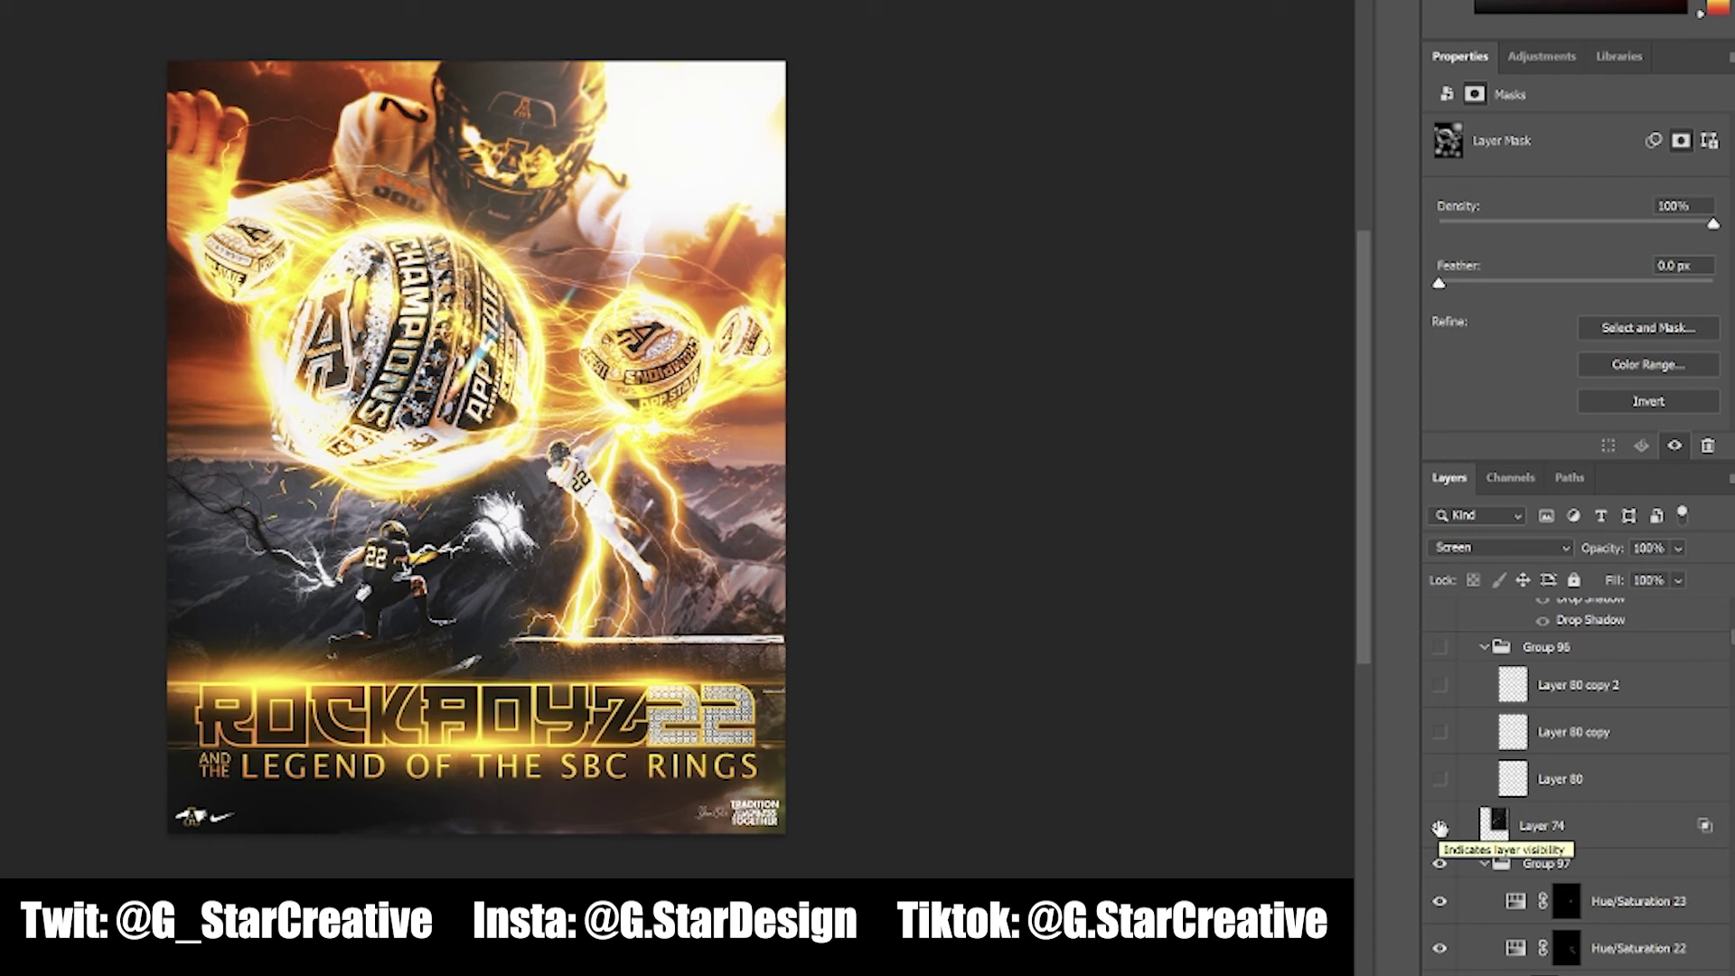
pyautogui.click(1440, 826)
pyautogui.click(1440, 827)
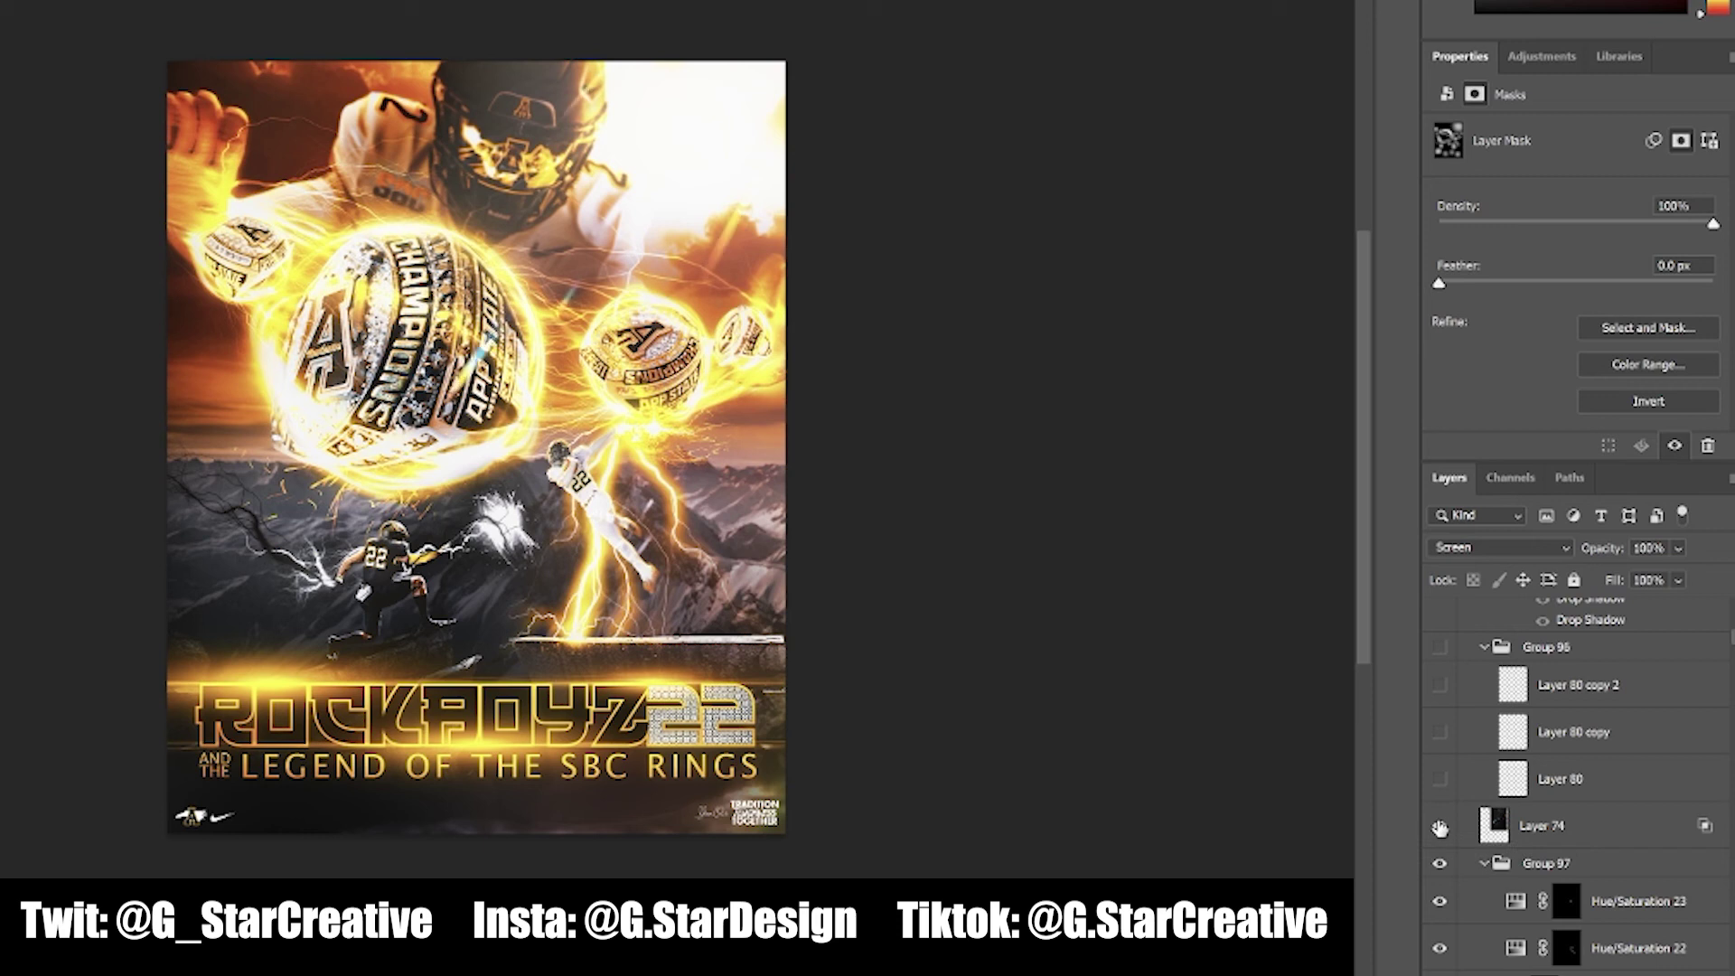
pyautogui.click(1440, 826)
pyautogui.click(1440, 826)
# Show Layer 80, Layer 80 copy and Layer 80 copy 2 in Group 96
pyautogui.click(1445, 784)
pyautogui.click(1444, 784)
pyautogui.click(1442, 779)
pyautogui.click(1442, 732)
pyautogui.click(1441, 685)
# Show the G.StarCreative text in Group 94 and the starring text above it in Group 95
pyautogui.scroll(5, 1525, 696)
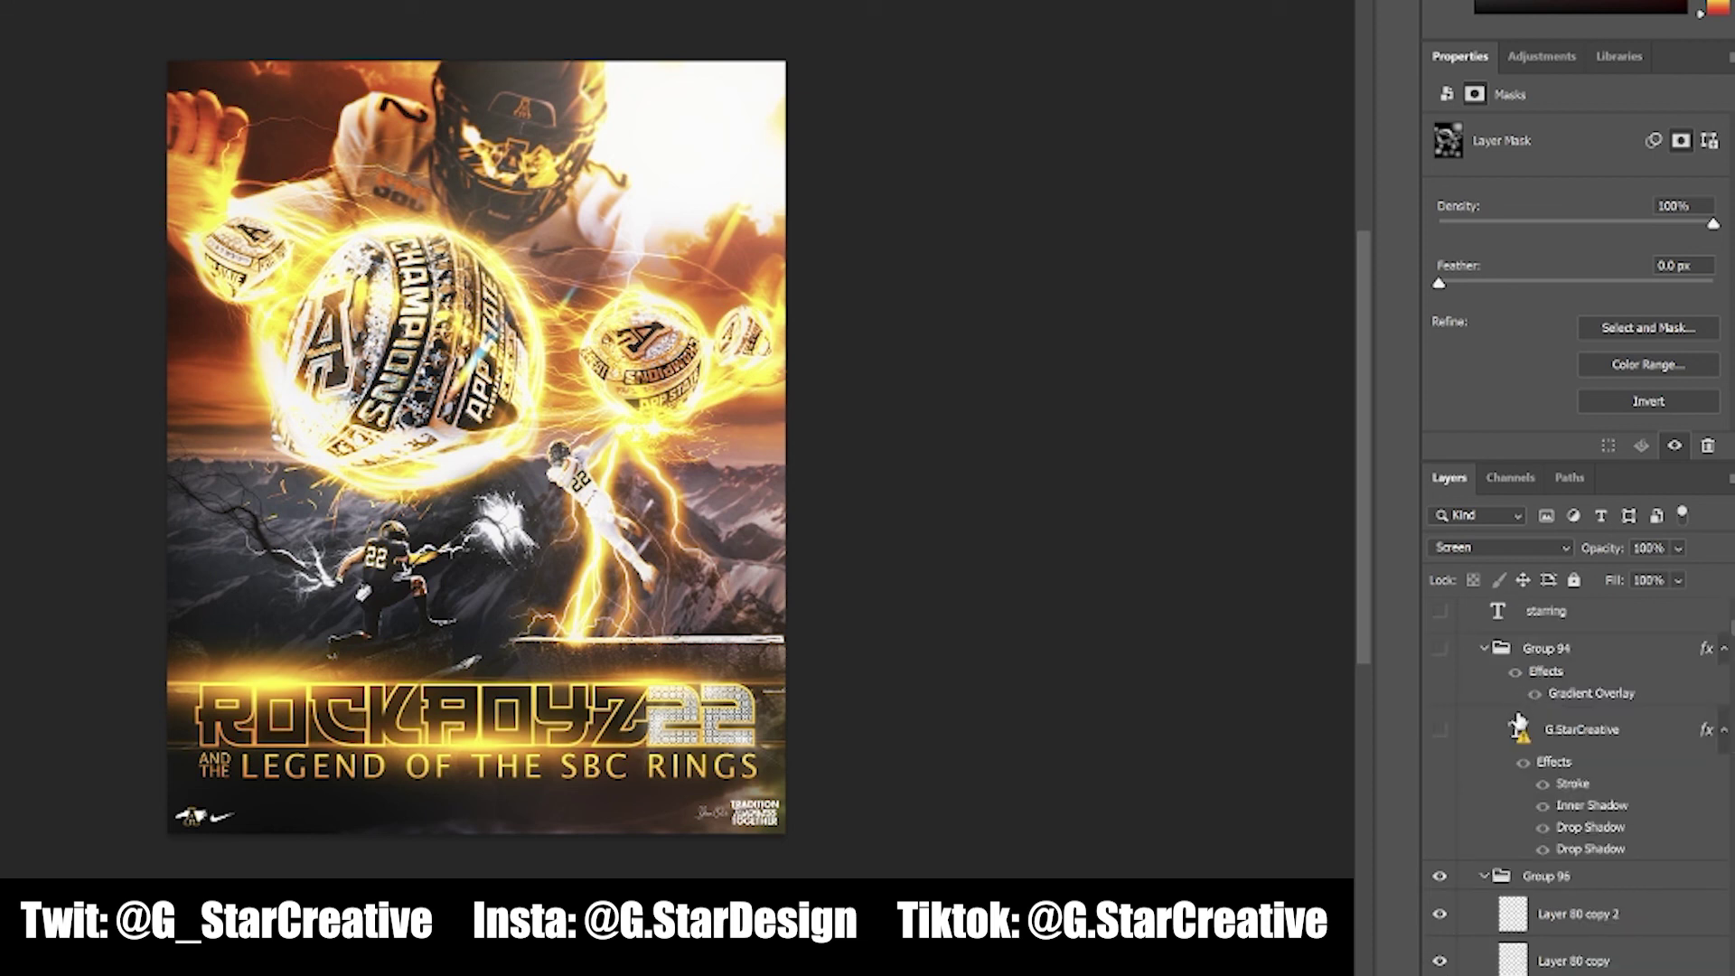
pyautogui.scroll(1, 1526, 710)
pyautogui.click(1443, 788)
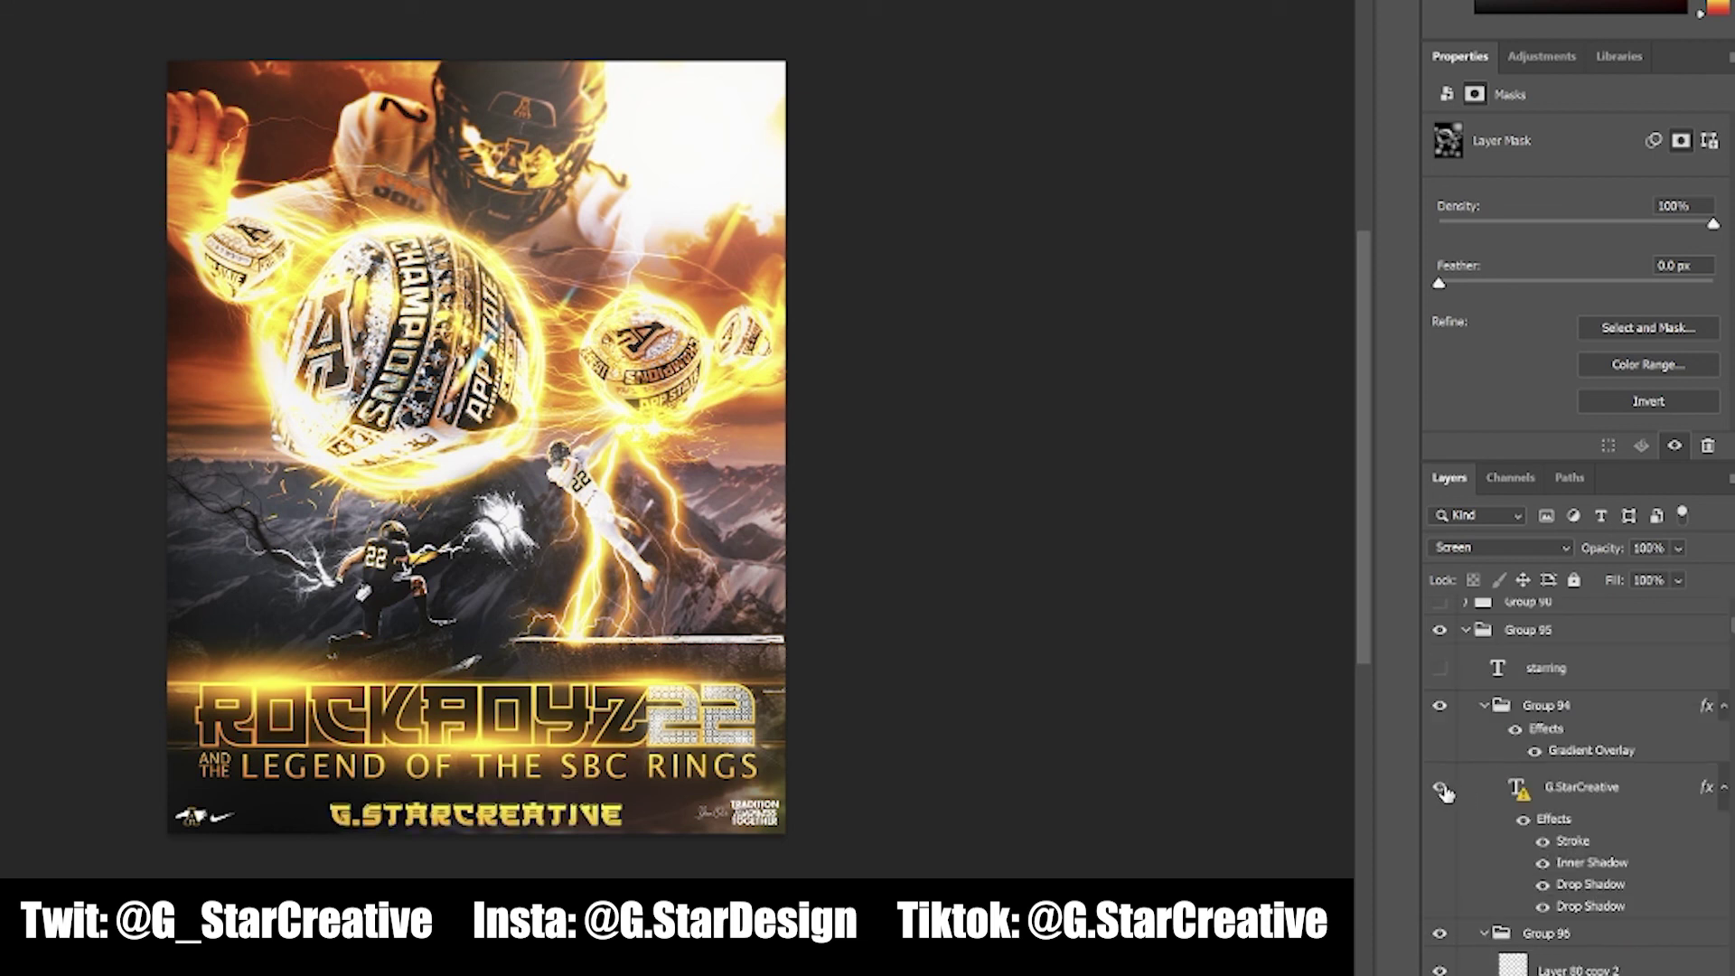
pyautogui.click(1441, 668)
pyautogui.scroll(1, 1546, 720)
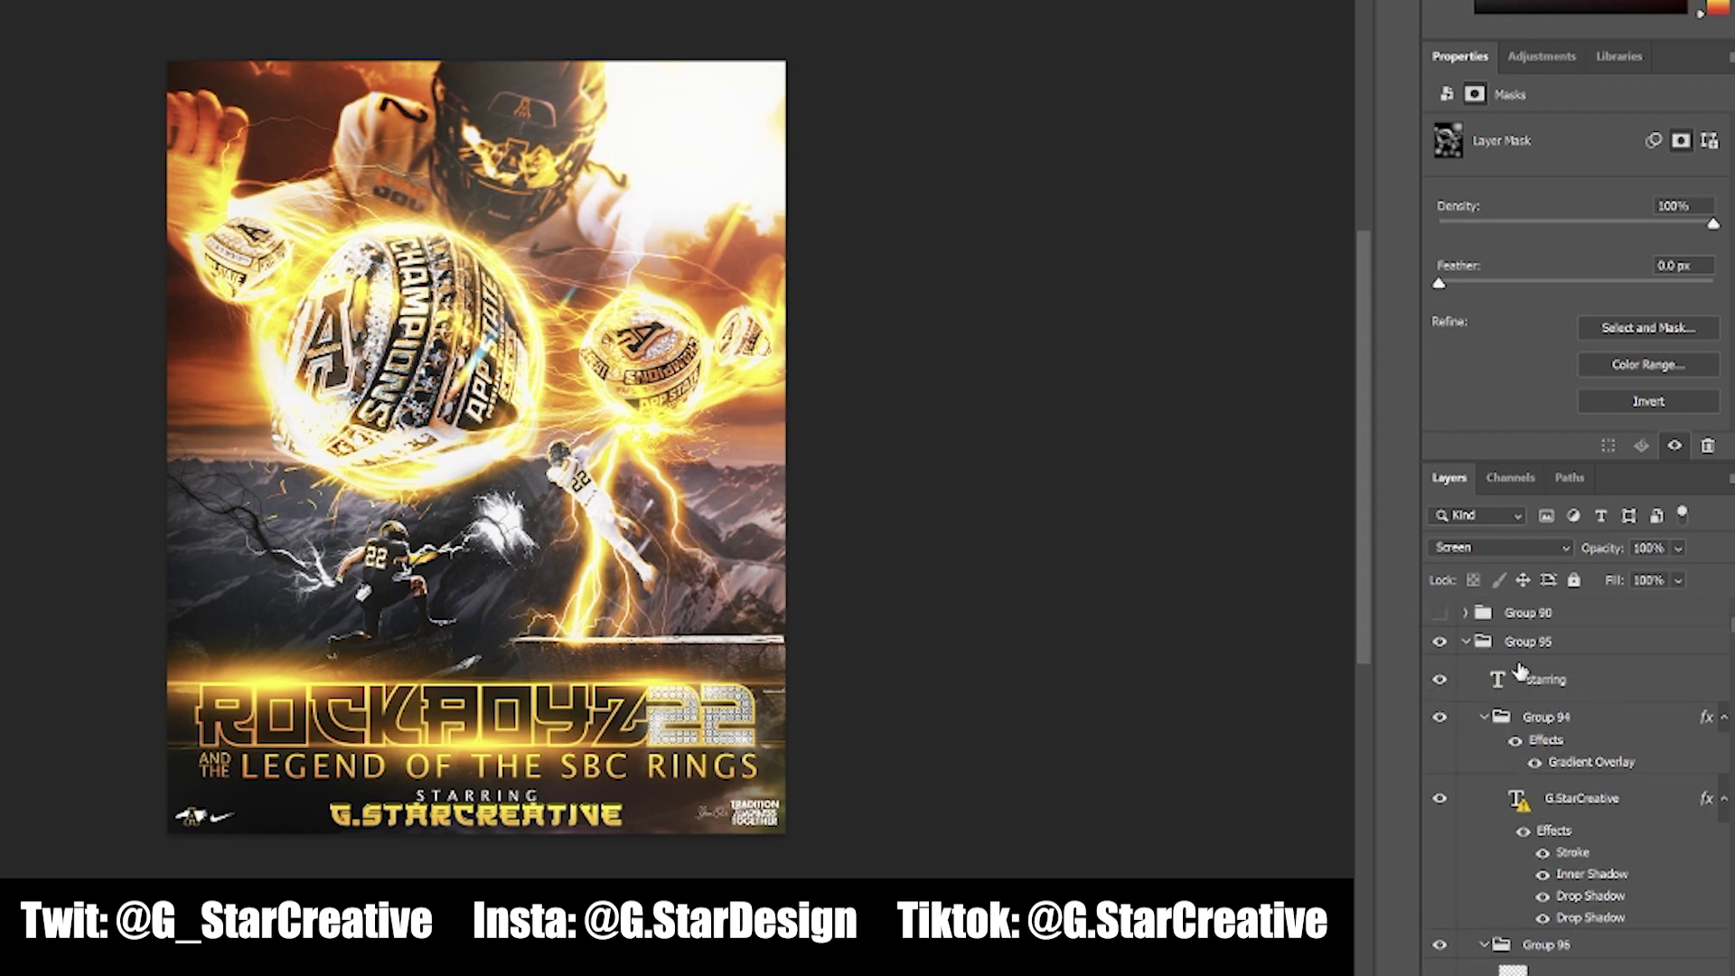
# Compare the G.StarCreative text without its effects by hiding its Stroke, Inner Shadow and both Drop Shadows, and toggle Group 94's Gradient Overlay
pyautogui.scroll(-3, 1526, 671)
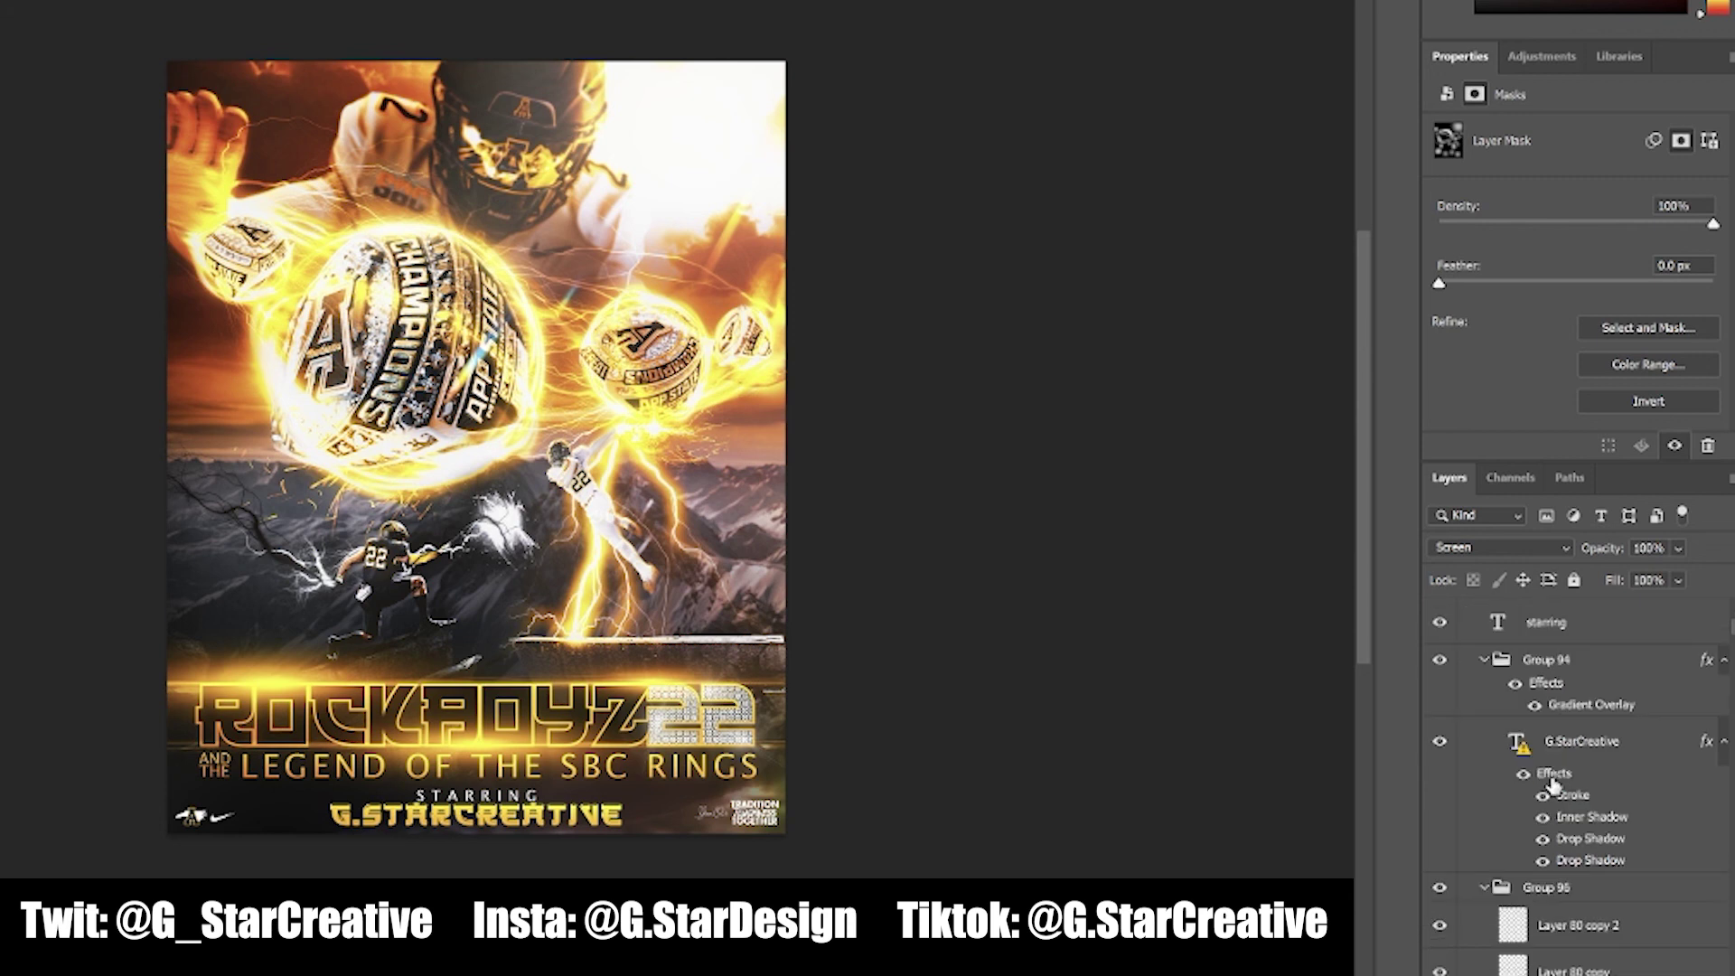
pyautogui.click(1524, 775)
pyautogui.click(1524, 774)
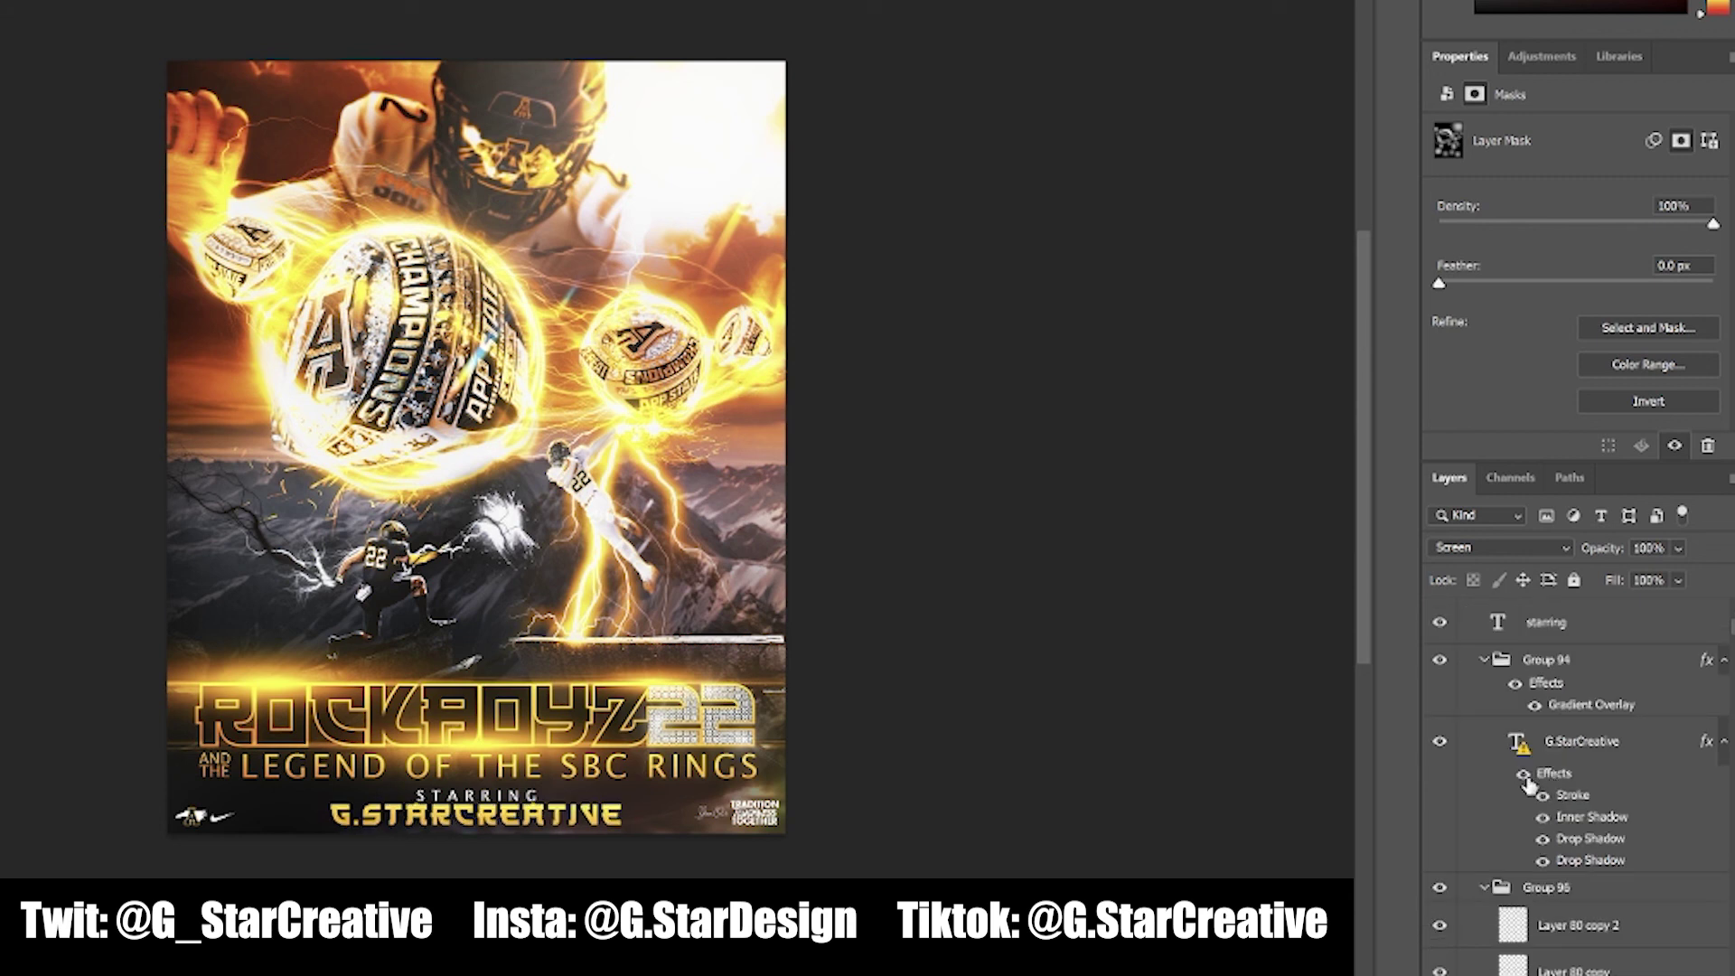
pyautogui.moveTo(1543, 863); pyautogui.dragTo(1545, 800)
pyautogui.click(1534, 704)
pyautogui.click(1515, 684)
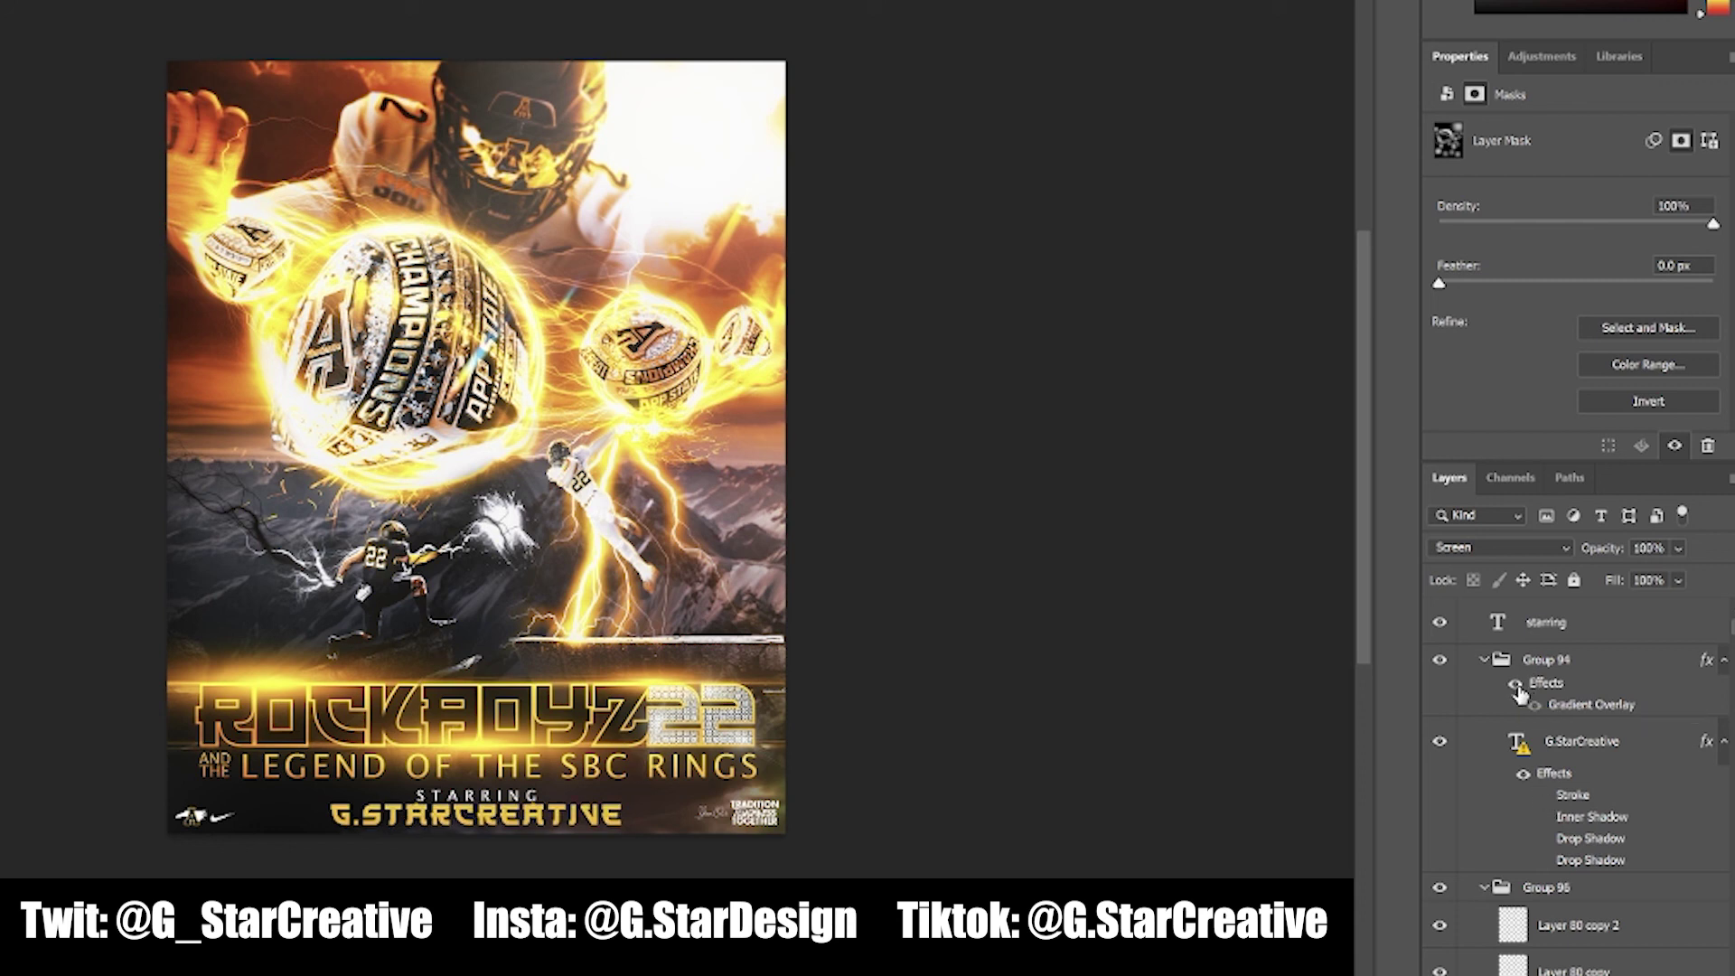
# Re-enable the Stroke, Inner Shadow and both Drop Shadow effects of the G.StarCreative text one at a time to examine each
pyautogui.click(1536, 795)
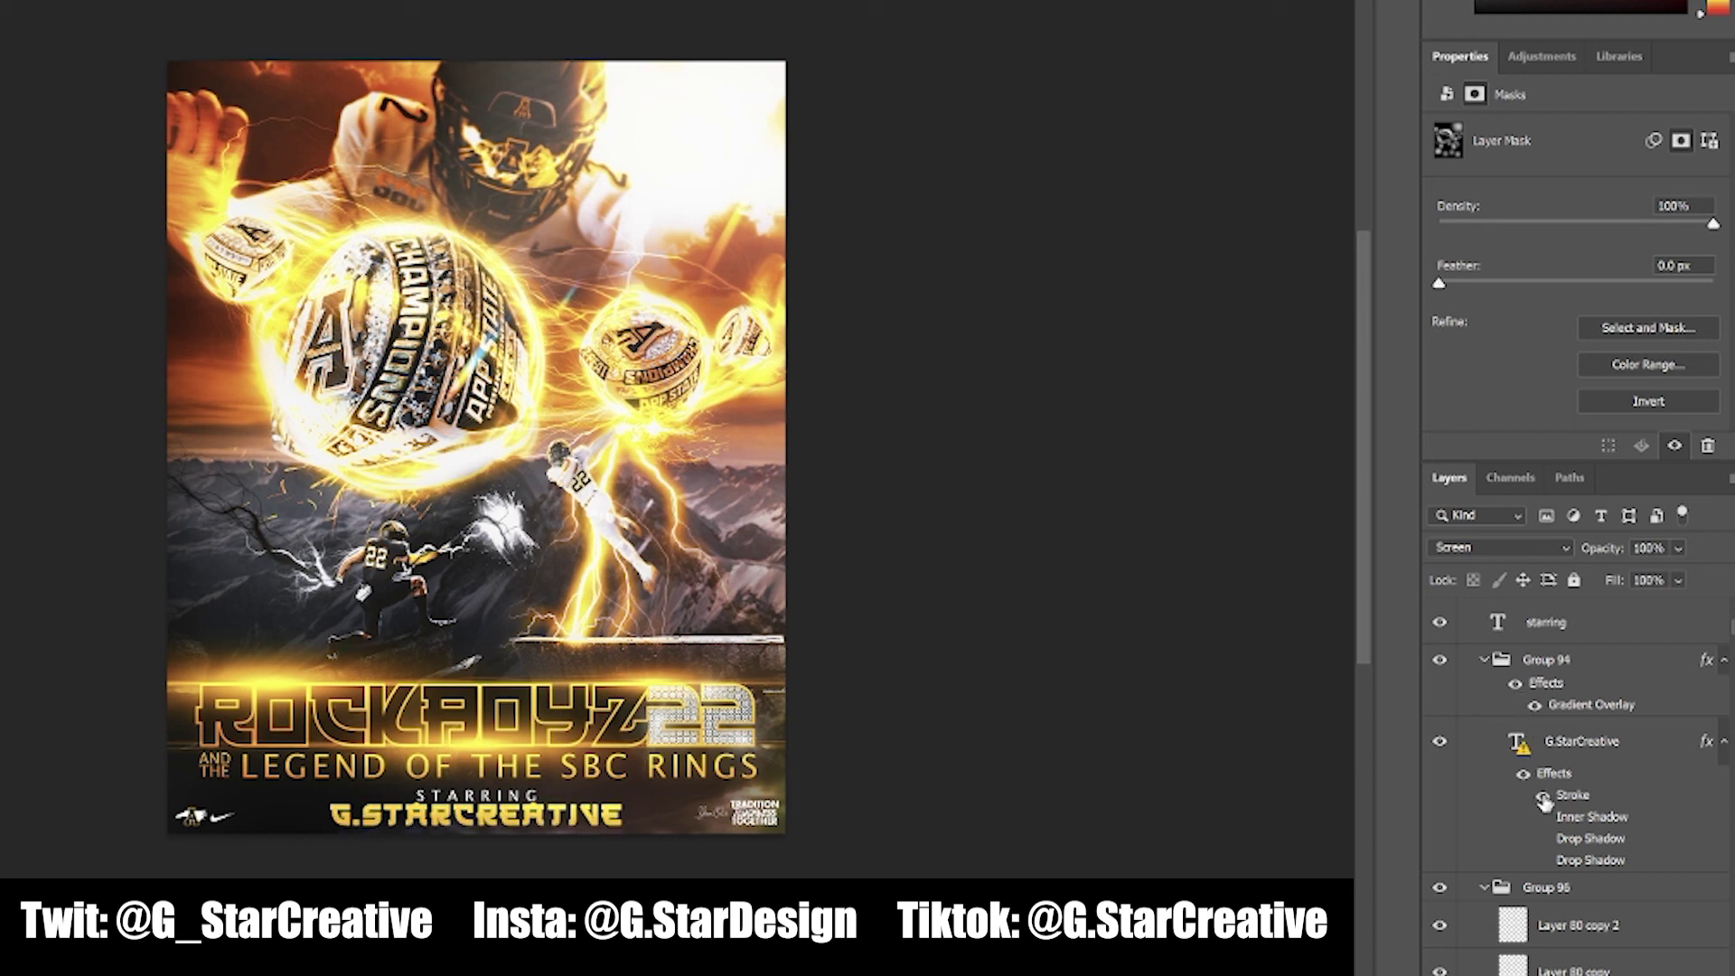
pyautogui.click(1542, 818)
pyautogui.click(1544, 840)
pyautogui.click(1542, 862)
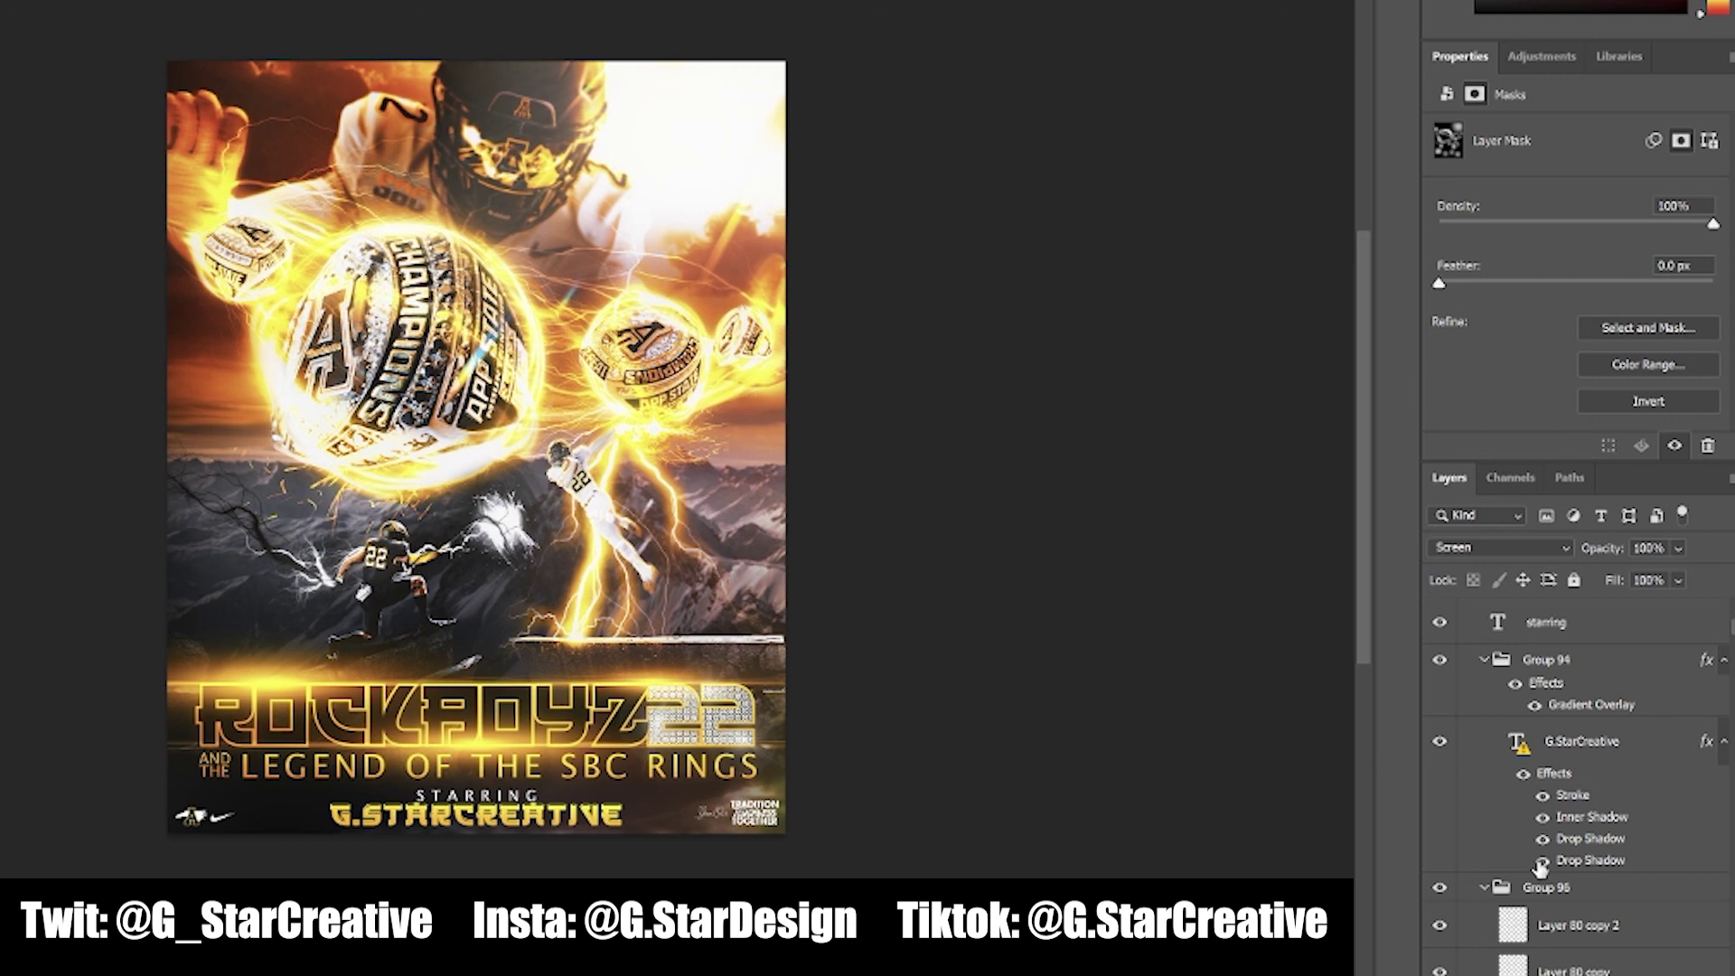